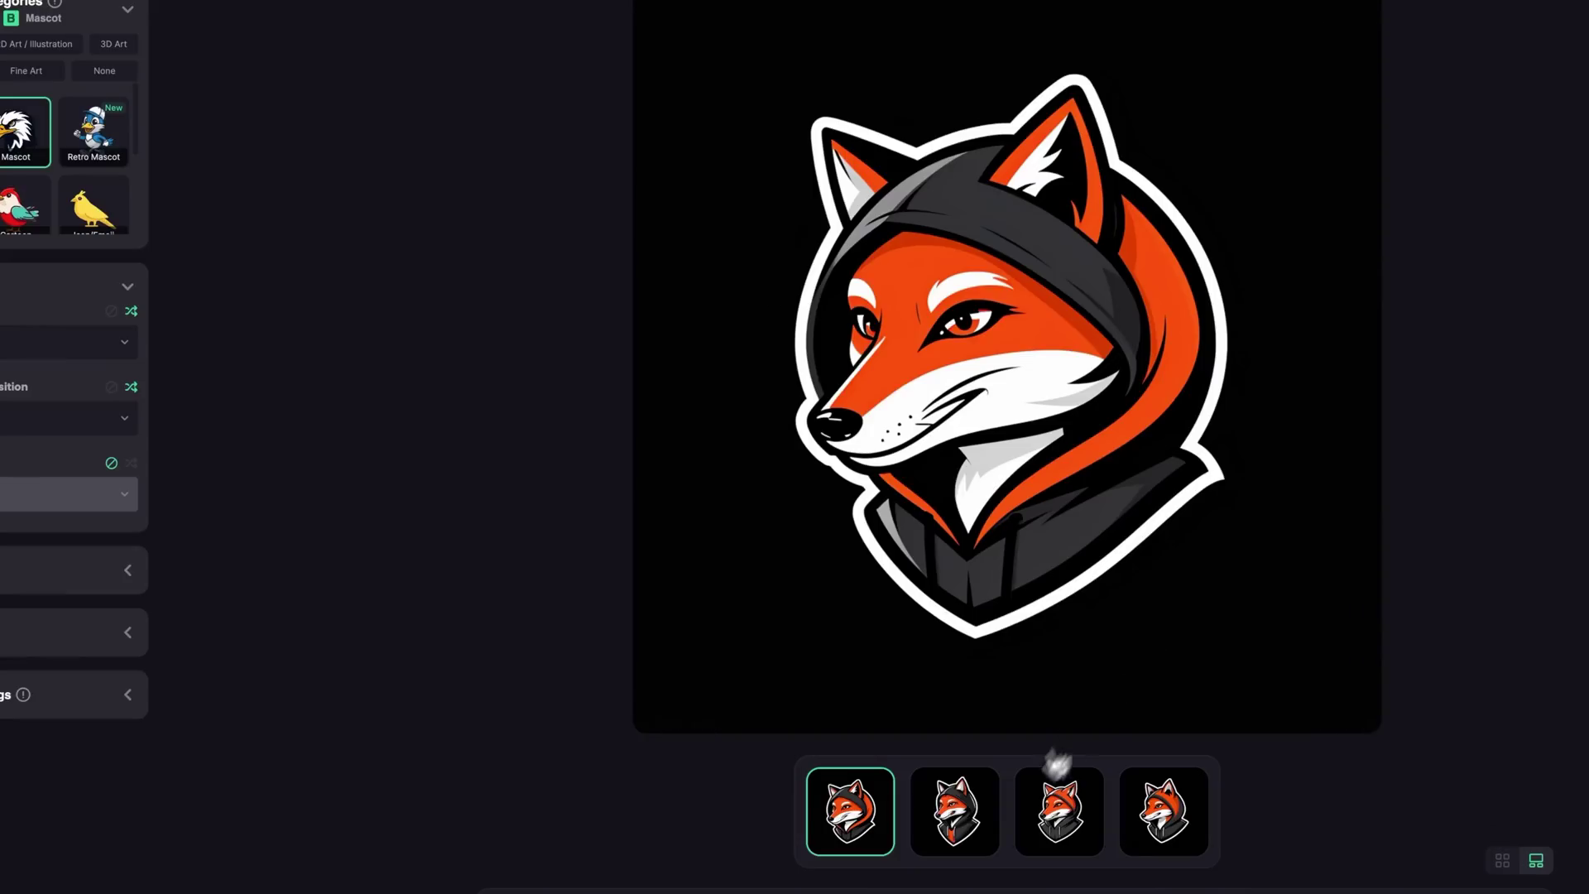
# - Preview the generated hooded fox logo variations and compare a fox result against its input image
pyautogui.click(952, 815)
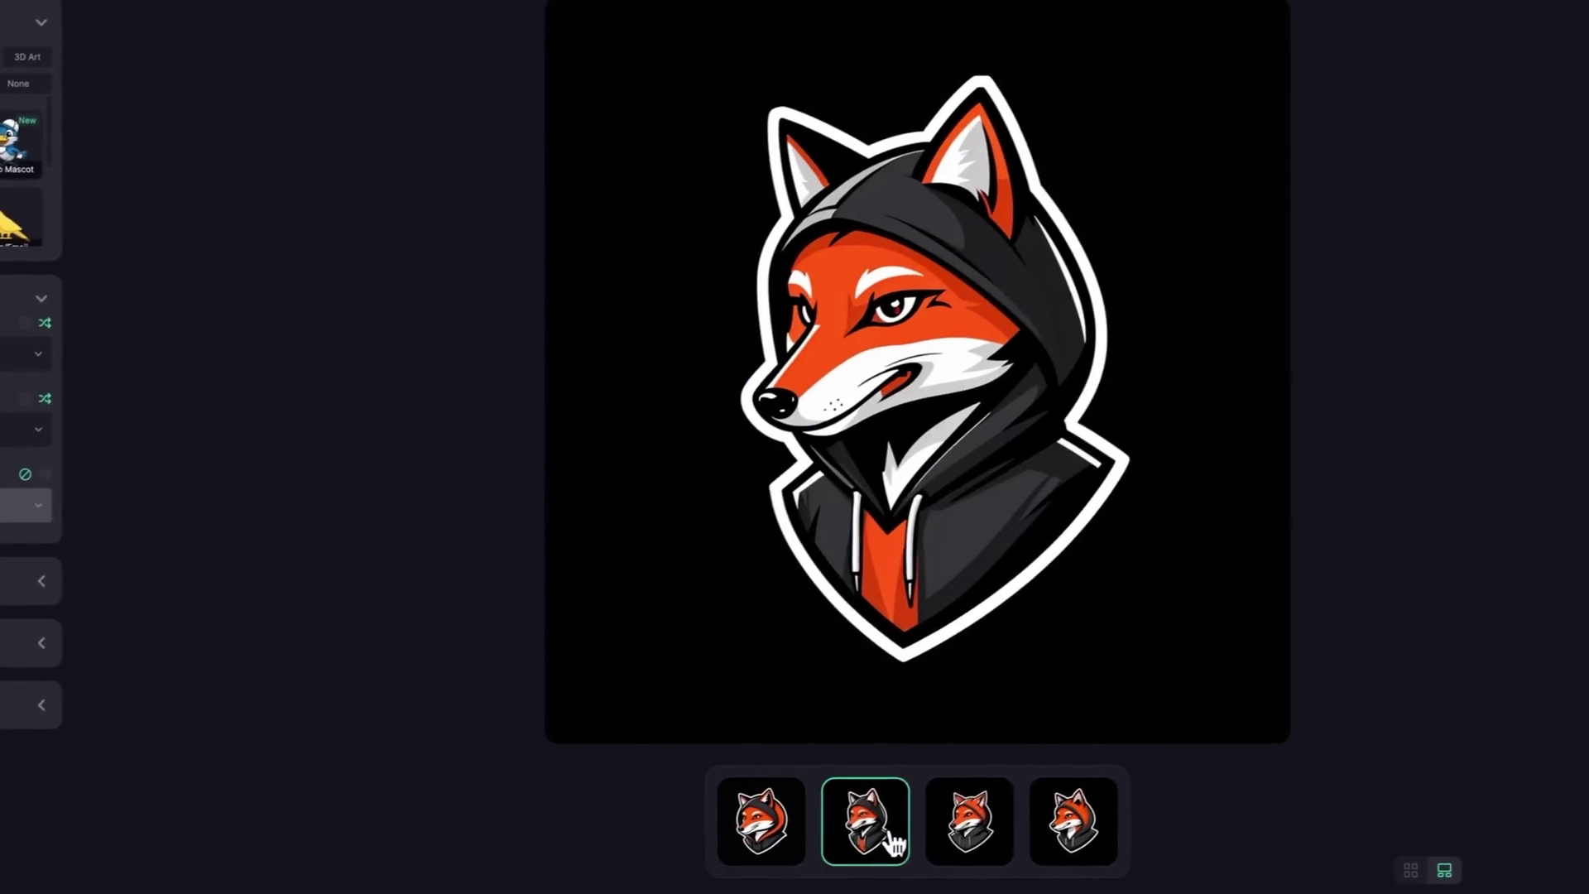
pyautogui.click(1060, 816)
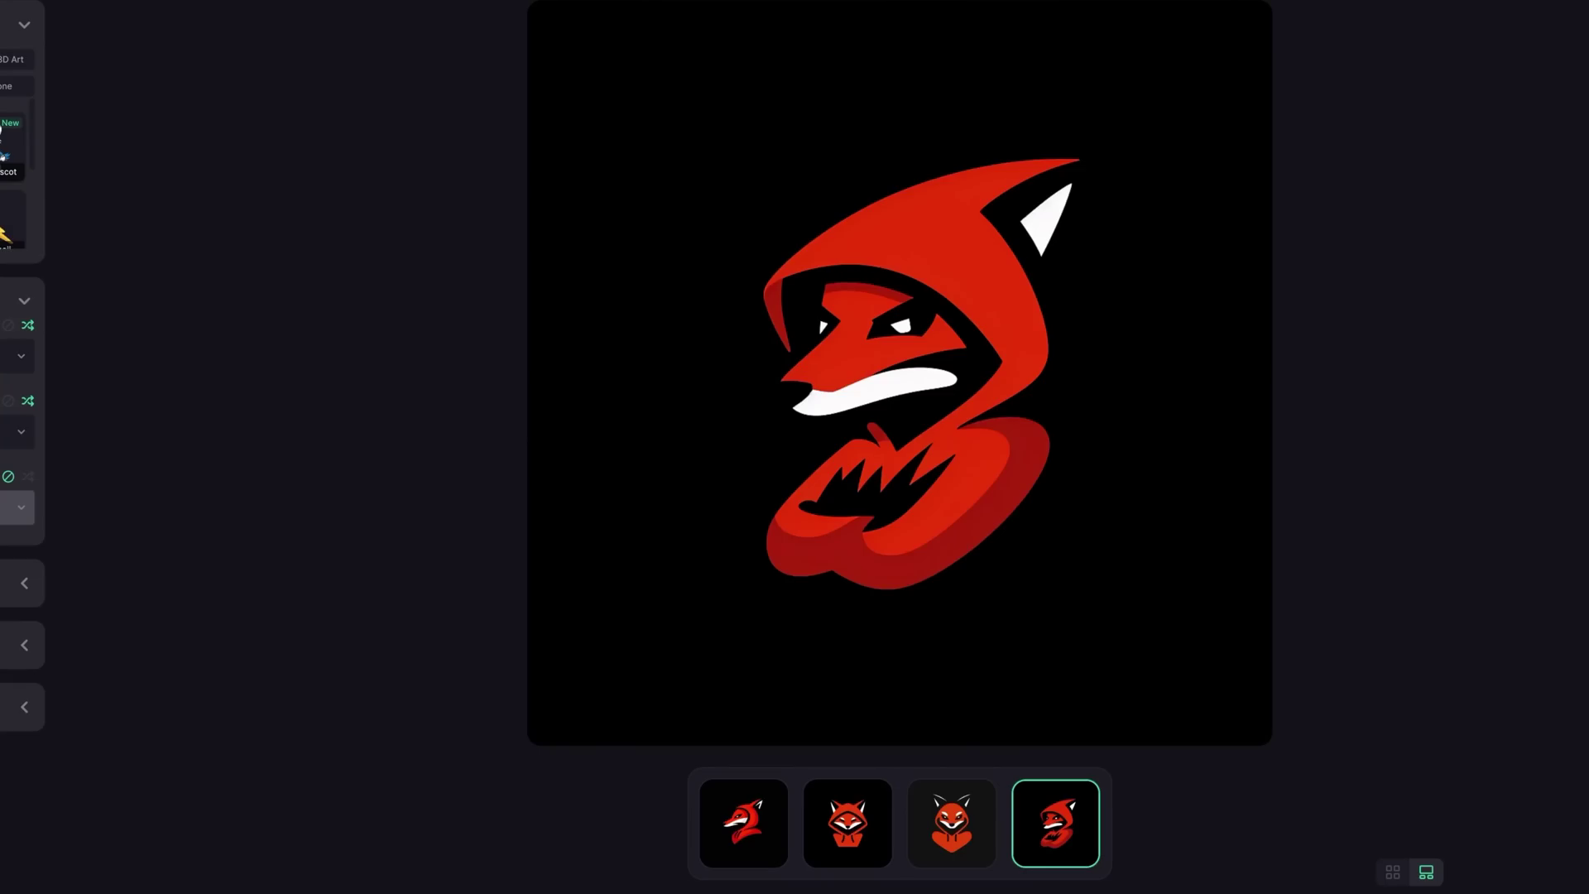
pyautogui.click(952, 823)
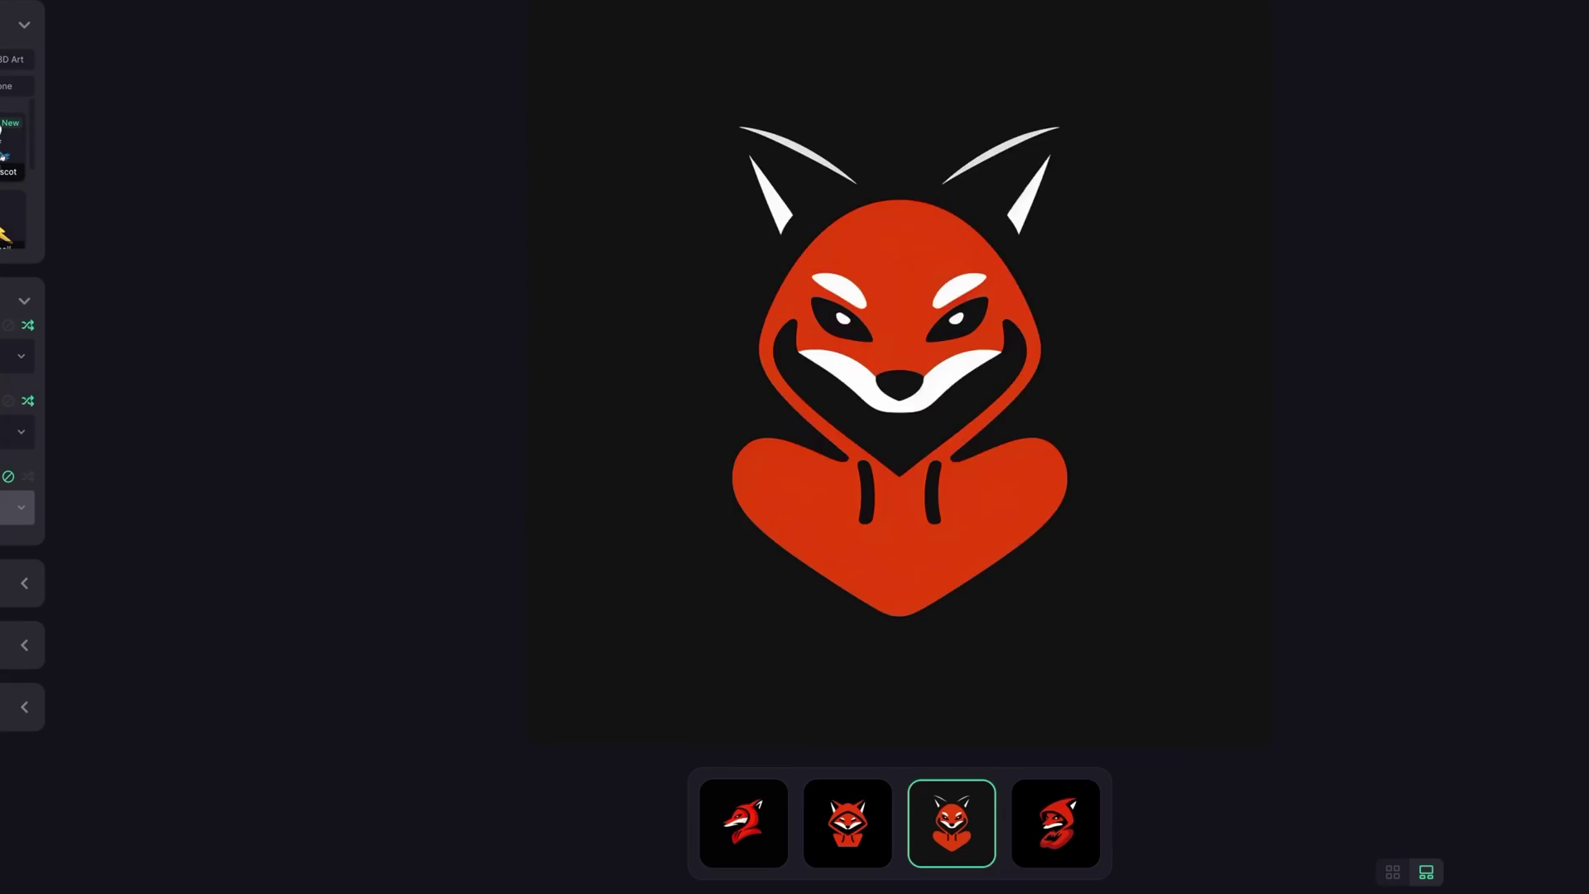
pyautogui.click(744, 823)
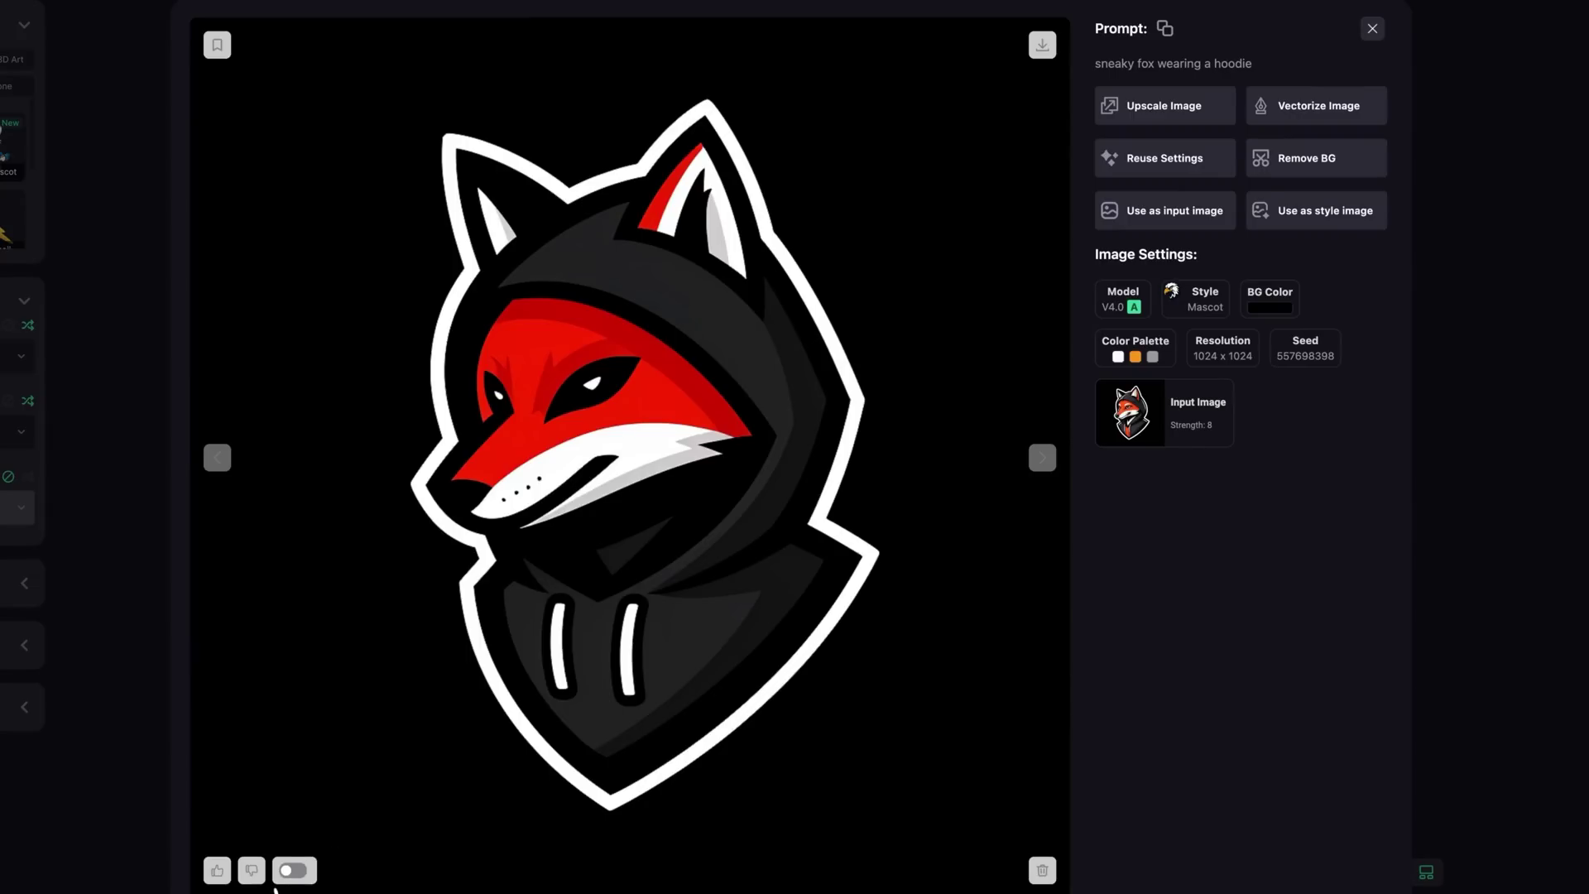
pyautogui.click(284, 866)
pyautogui.moveTo(654, 456); pyautogui.dragTo(760, 453)
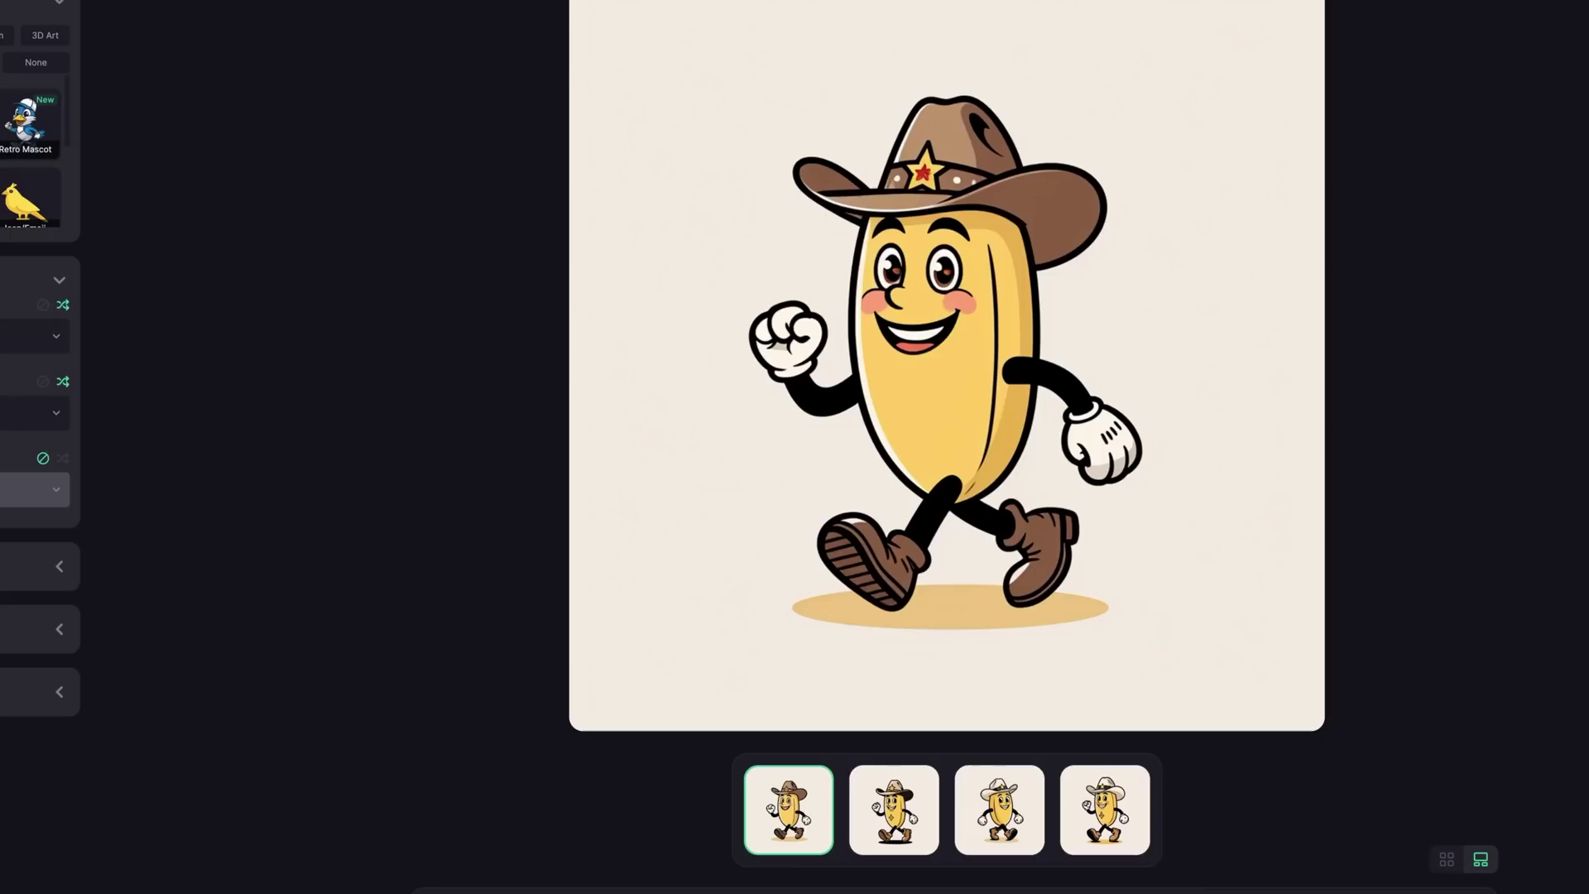
# - Preview the banana sheriff variations and compare the realistic, New York City and gold results with their input image, including the inflated plastic version
pyautogui.click(894, 810)
pyautogui.click(999, 810)
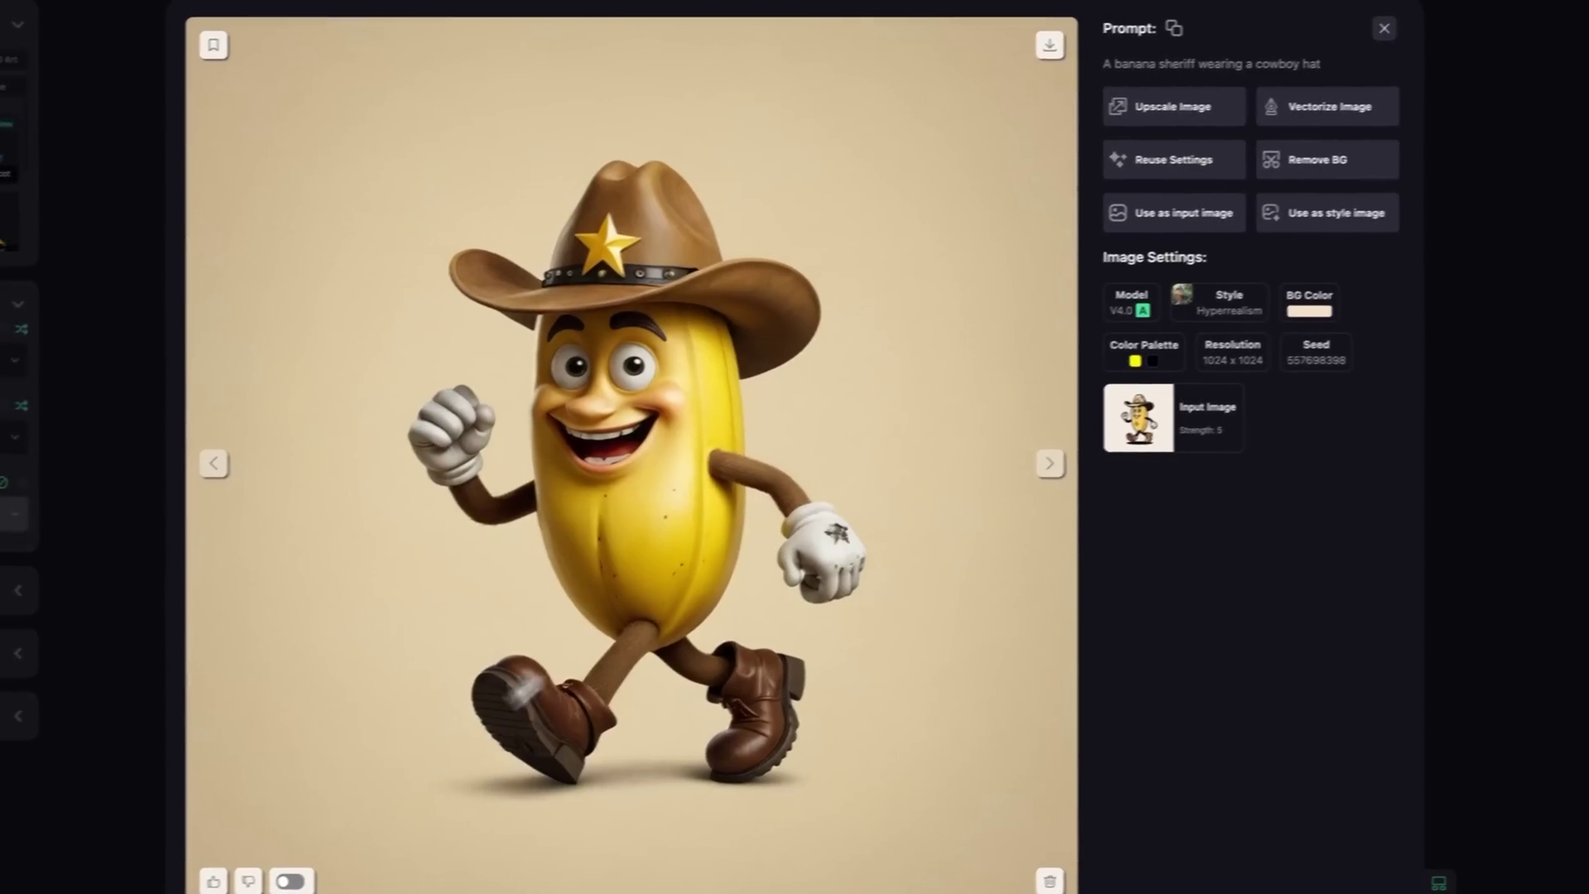
pyautogui.click(291, 873)
pyautogui.moveTo(684, 478); pyautogui.dragTo(649, 469)
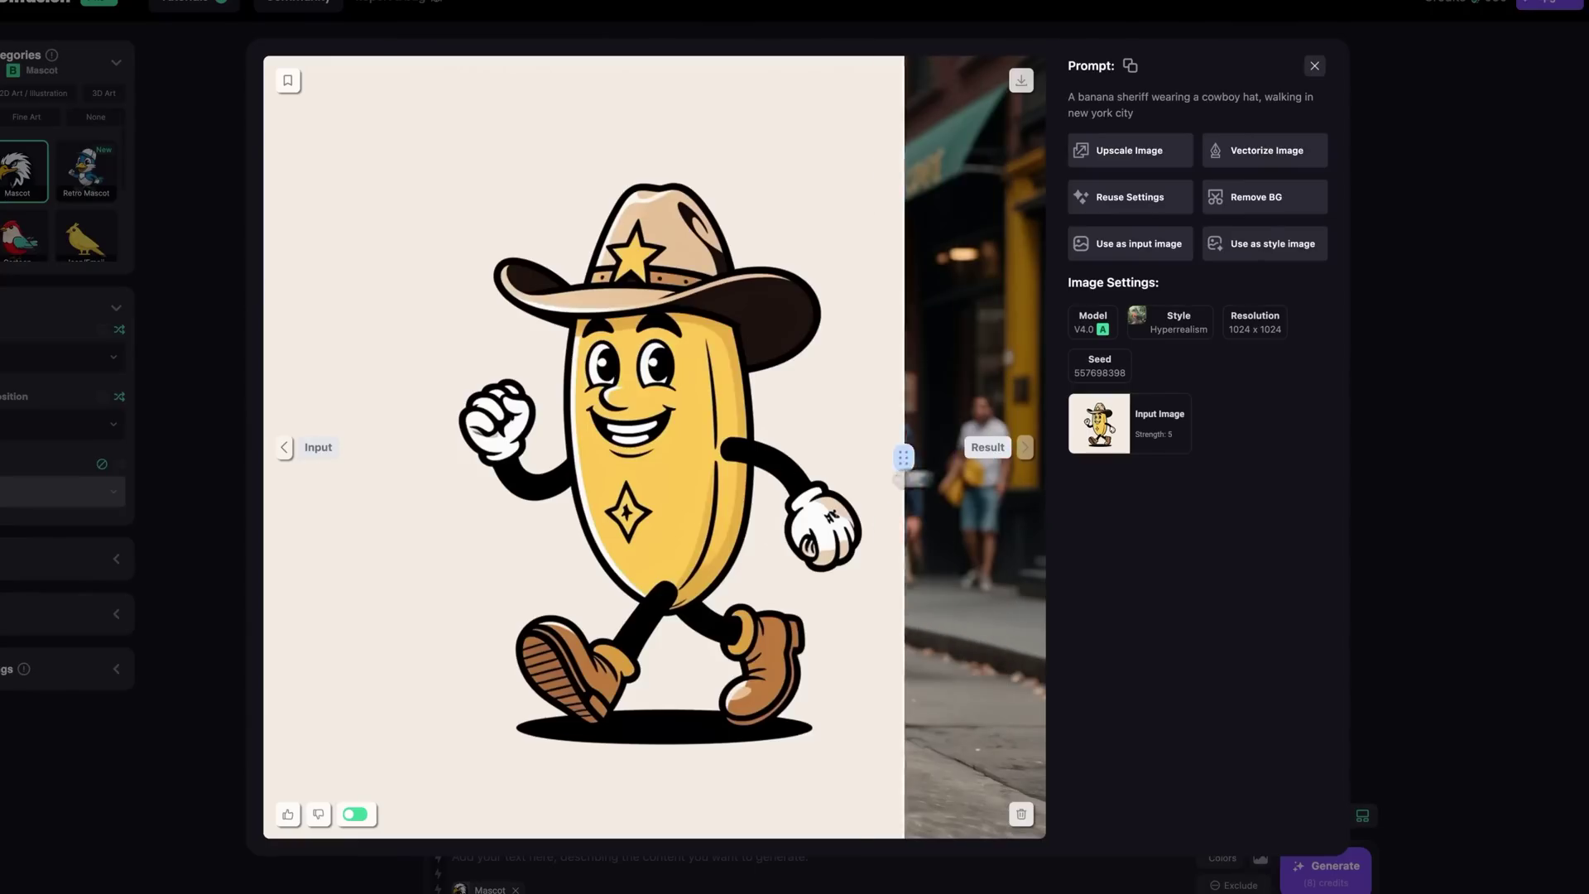
pyautogui.moveTo(901, 452)
pyautogui.mouseDown()
pyautogui.moveTo(346, 495)
pyautogui.moveTo(532, 463)
pyautogui.moveTo(917, 451)
pyautogui.mouseUp()
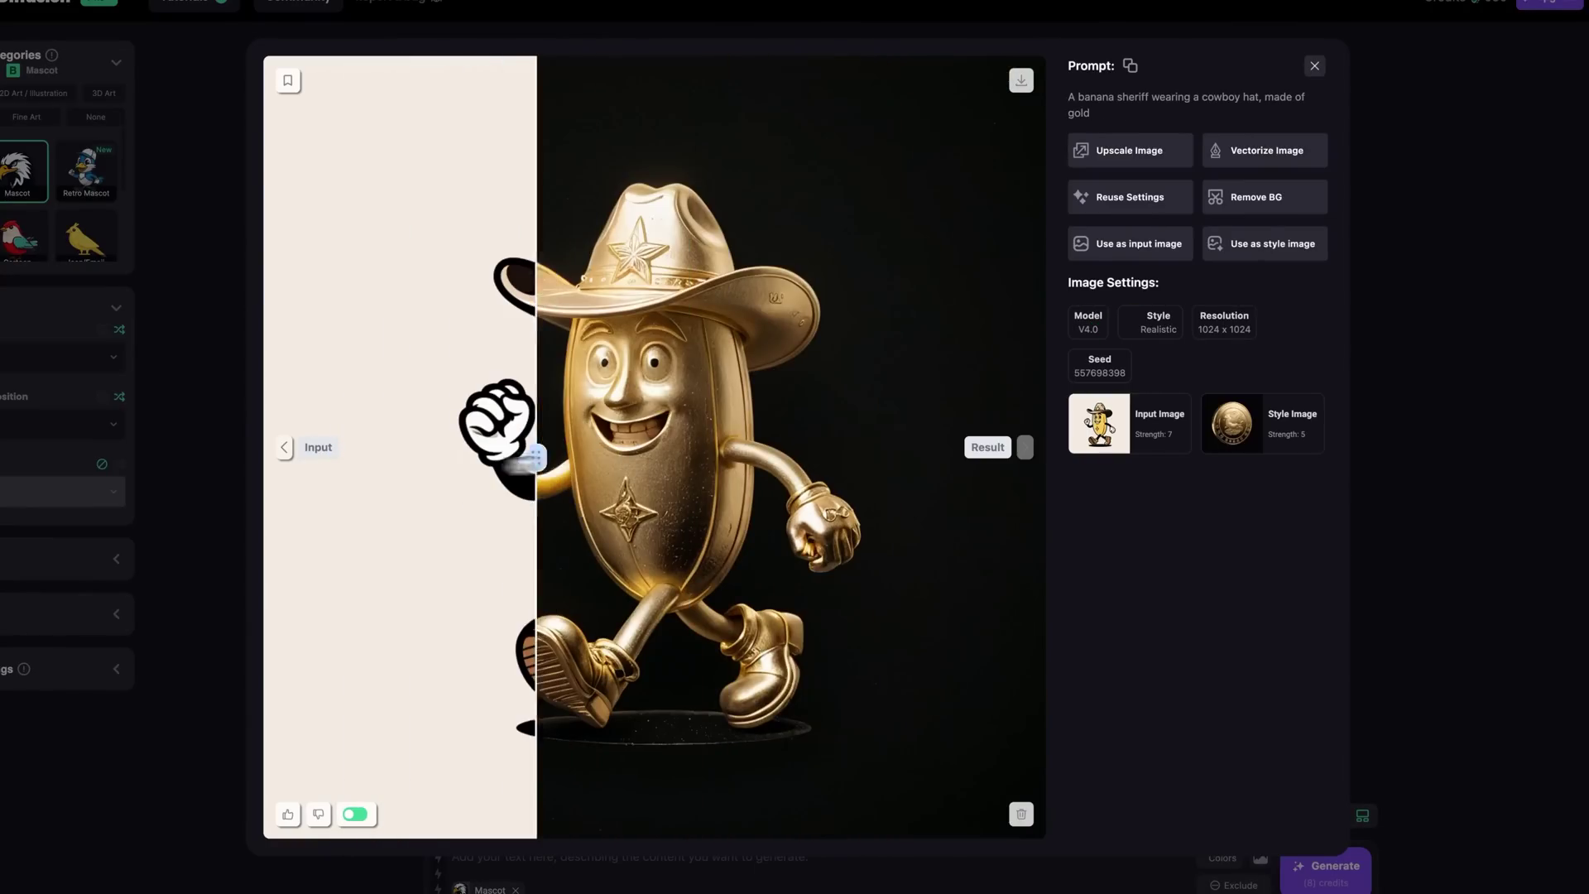
pyautogui.moveTo(533, 452)
pyautogui.mouseDown()
pyautogui.moveTo(349, 461)
pyautogui.moveTo(534, 454)
pyautogui.moveTo(501, 455)
pyautogui.mouseUp()
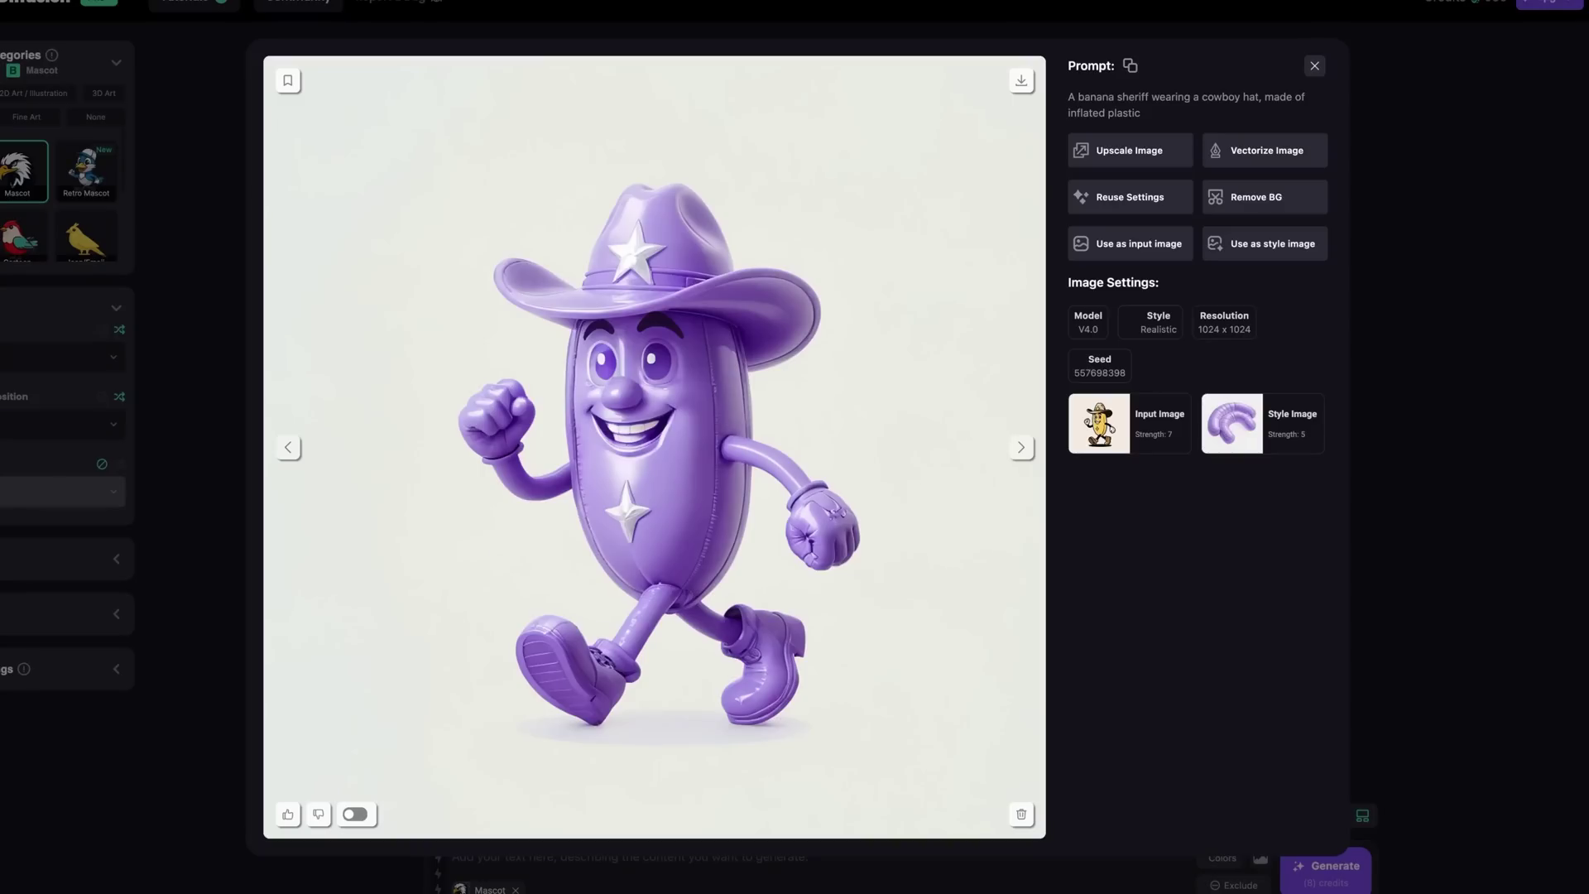
pyautogui.click(288, 454)
pyautogui.click(291, 457)
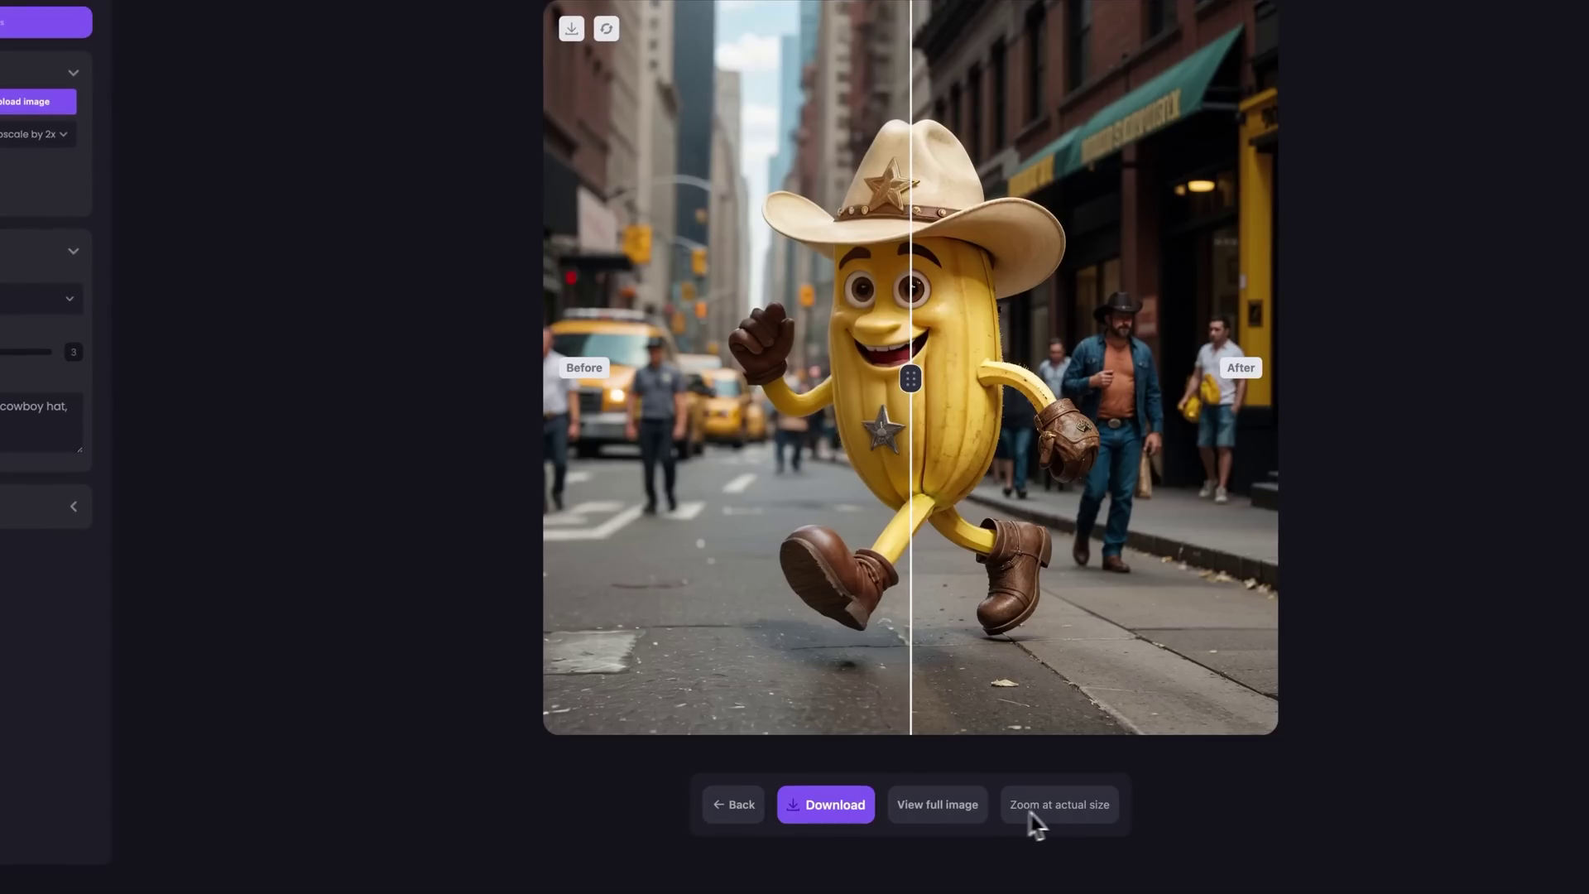
# - Compare the before and after versions of the upscaled banana sheriff image at closer zoom
pyautogui.click(938, 826)
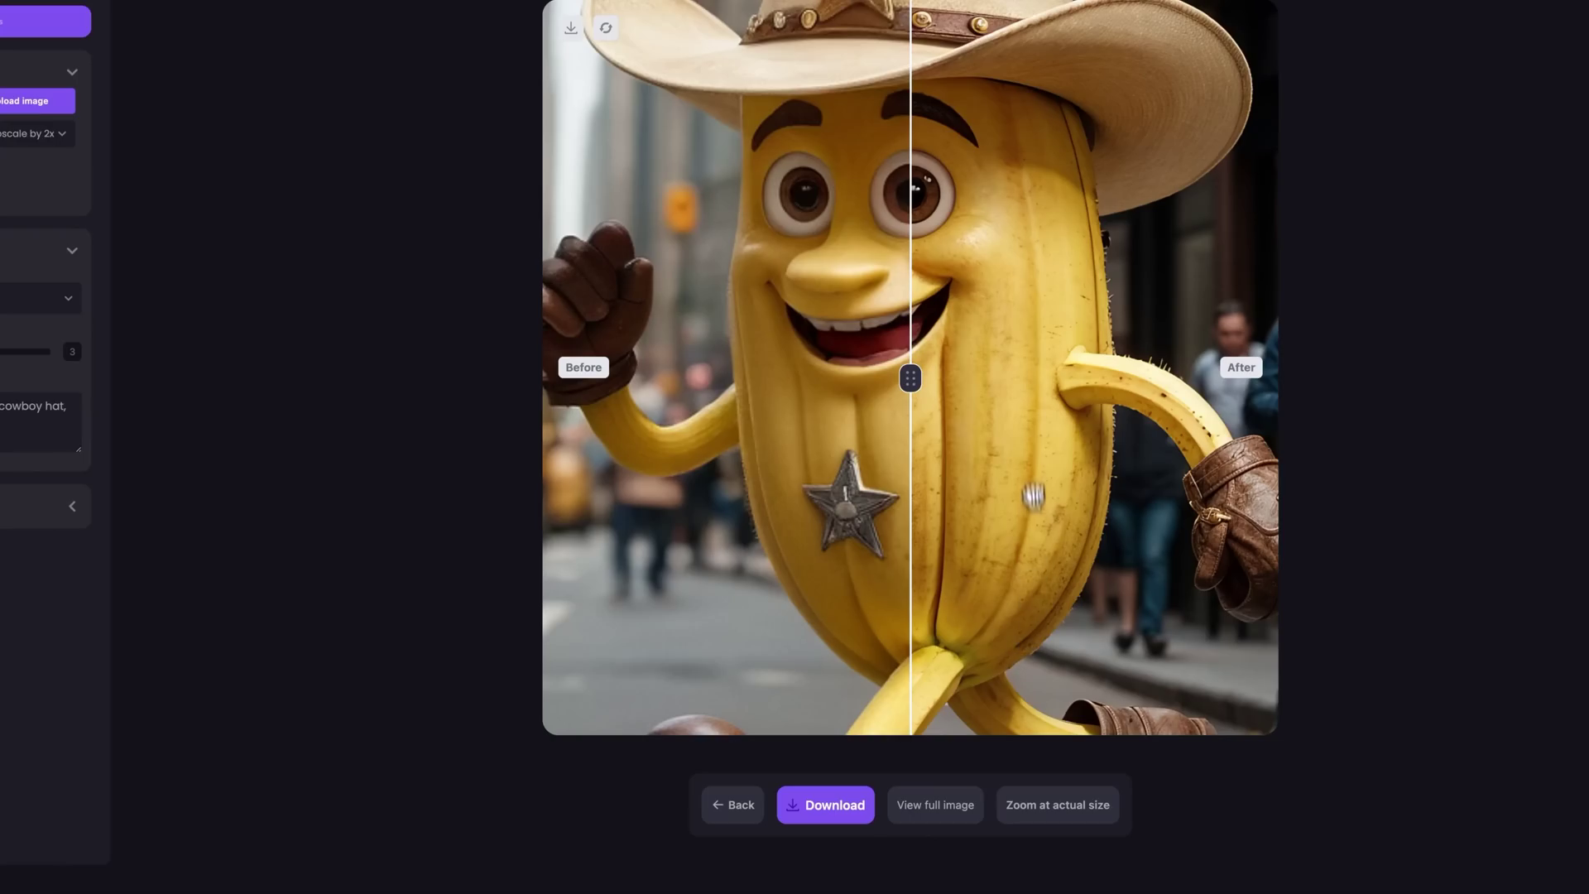
pyautogui.moveTo(910, 379); pyautogui.dragTo(660, 378)
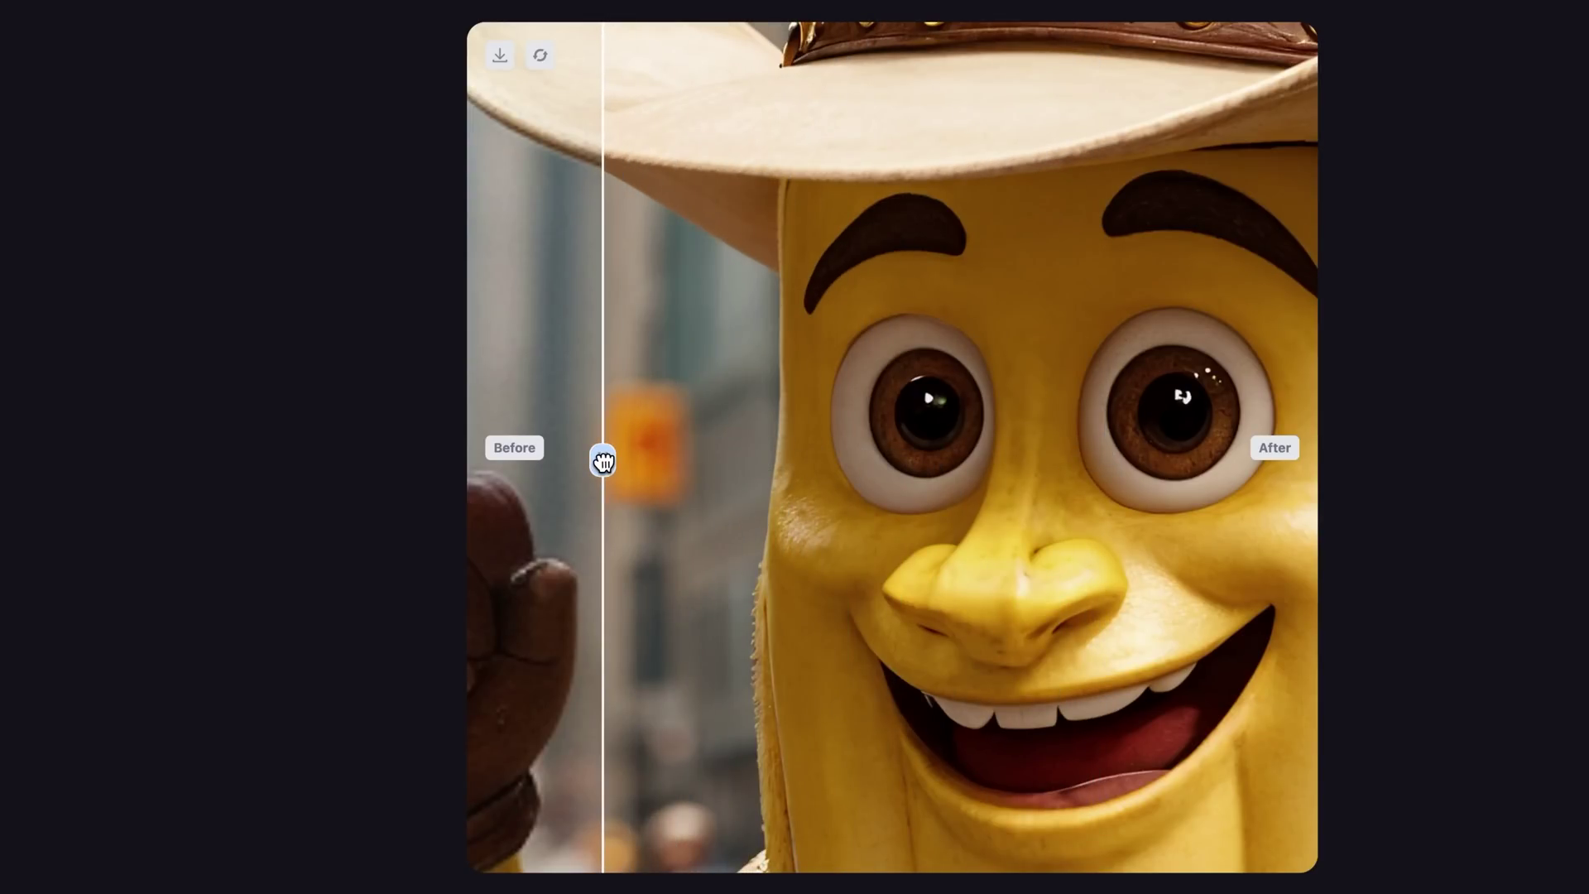
pyautogui.moveTo(602, 461); pyautogui.dragTo(748, 461)
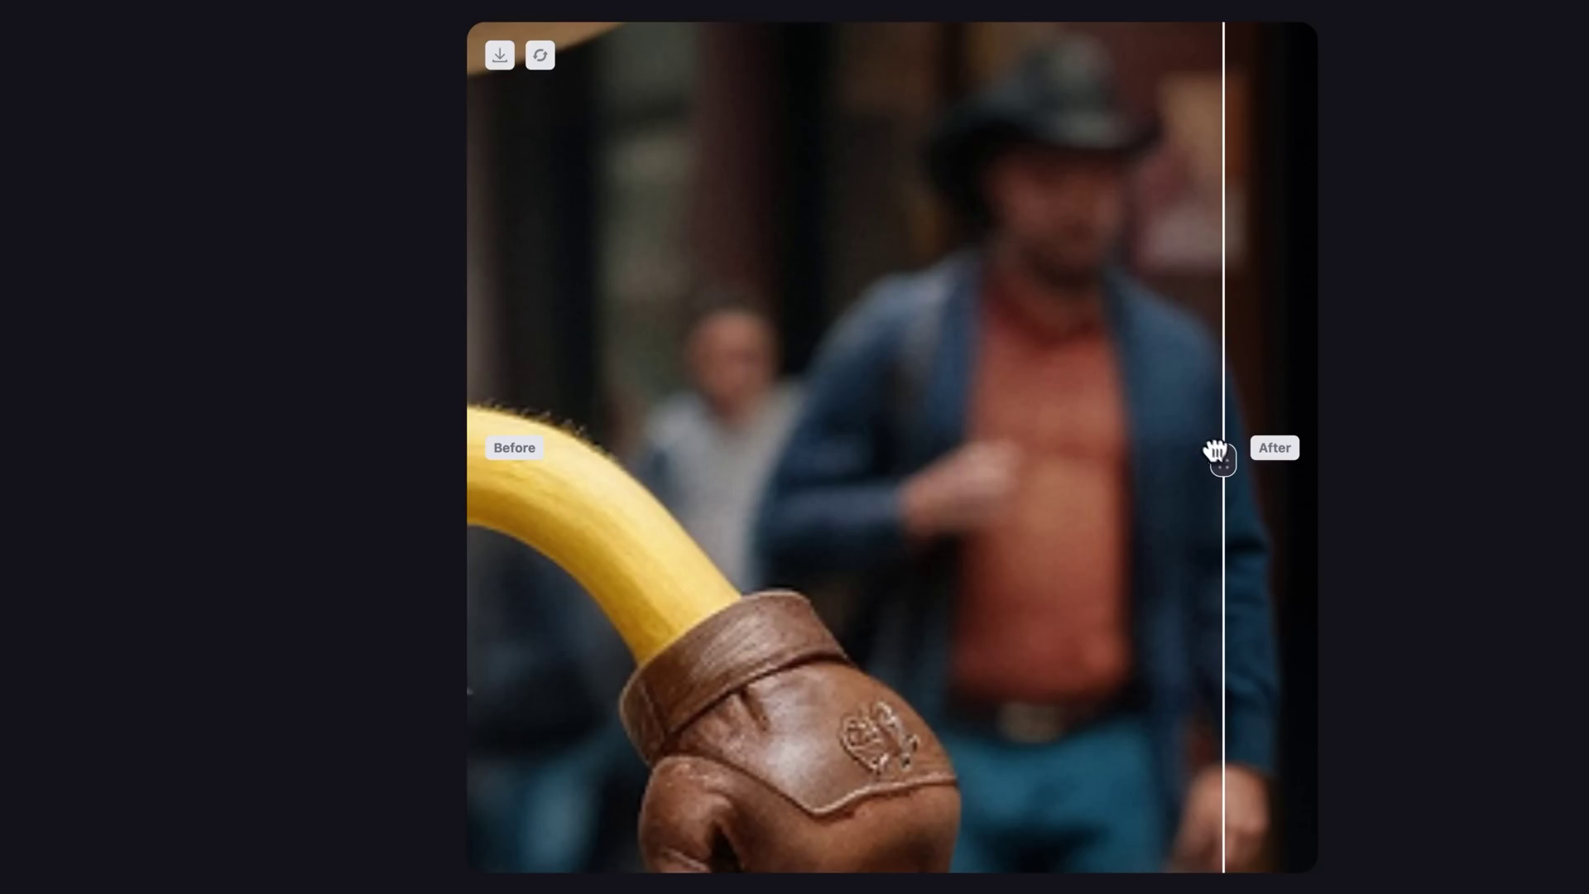
pyautogui.moveTo(1215, 451); pyautogui.dragTo(632, 453)
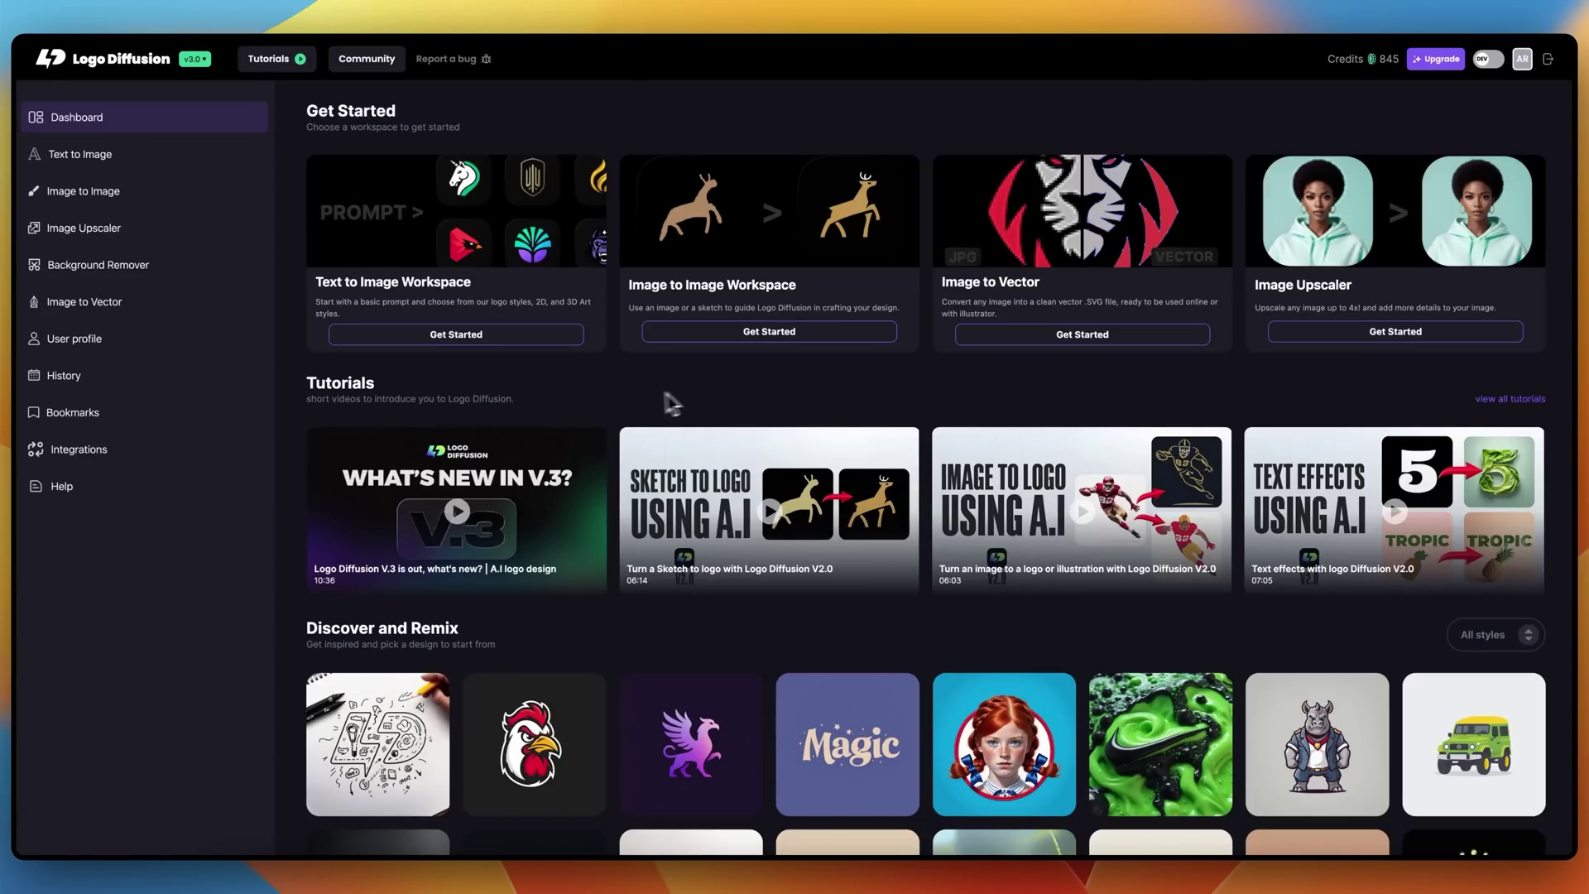
# - Open the Text to Image workspace and look through the Logo Design styles
pyautogui.click(399, 263)
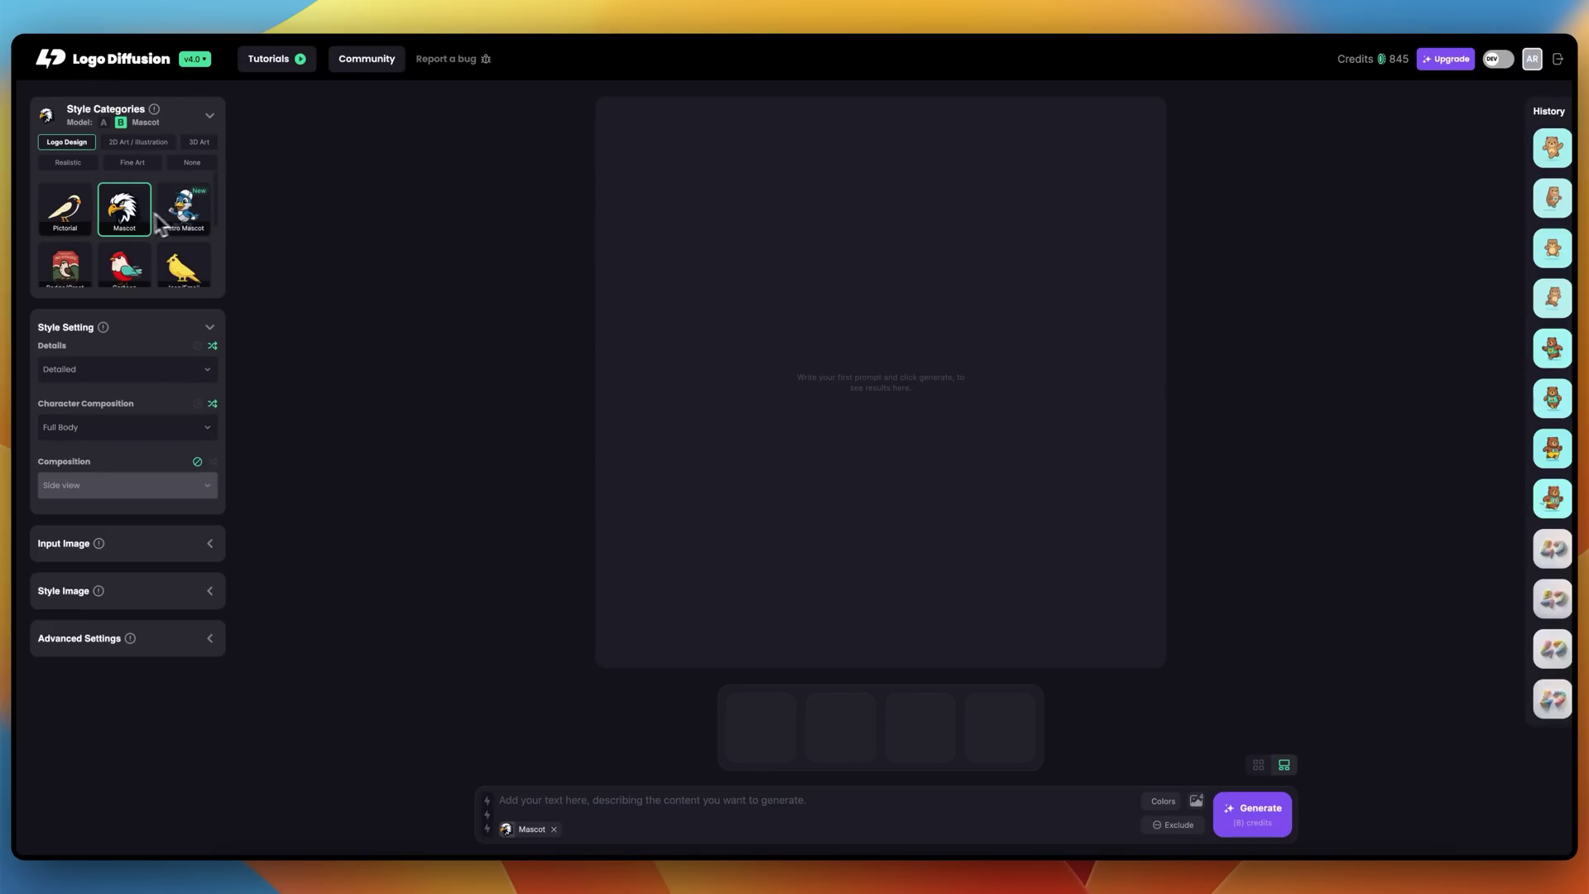
pyautogui.scroll(-3, 128, 224)
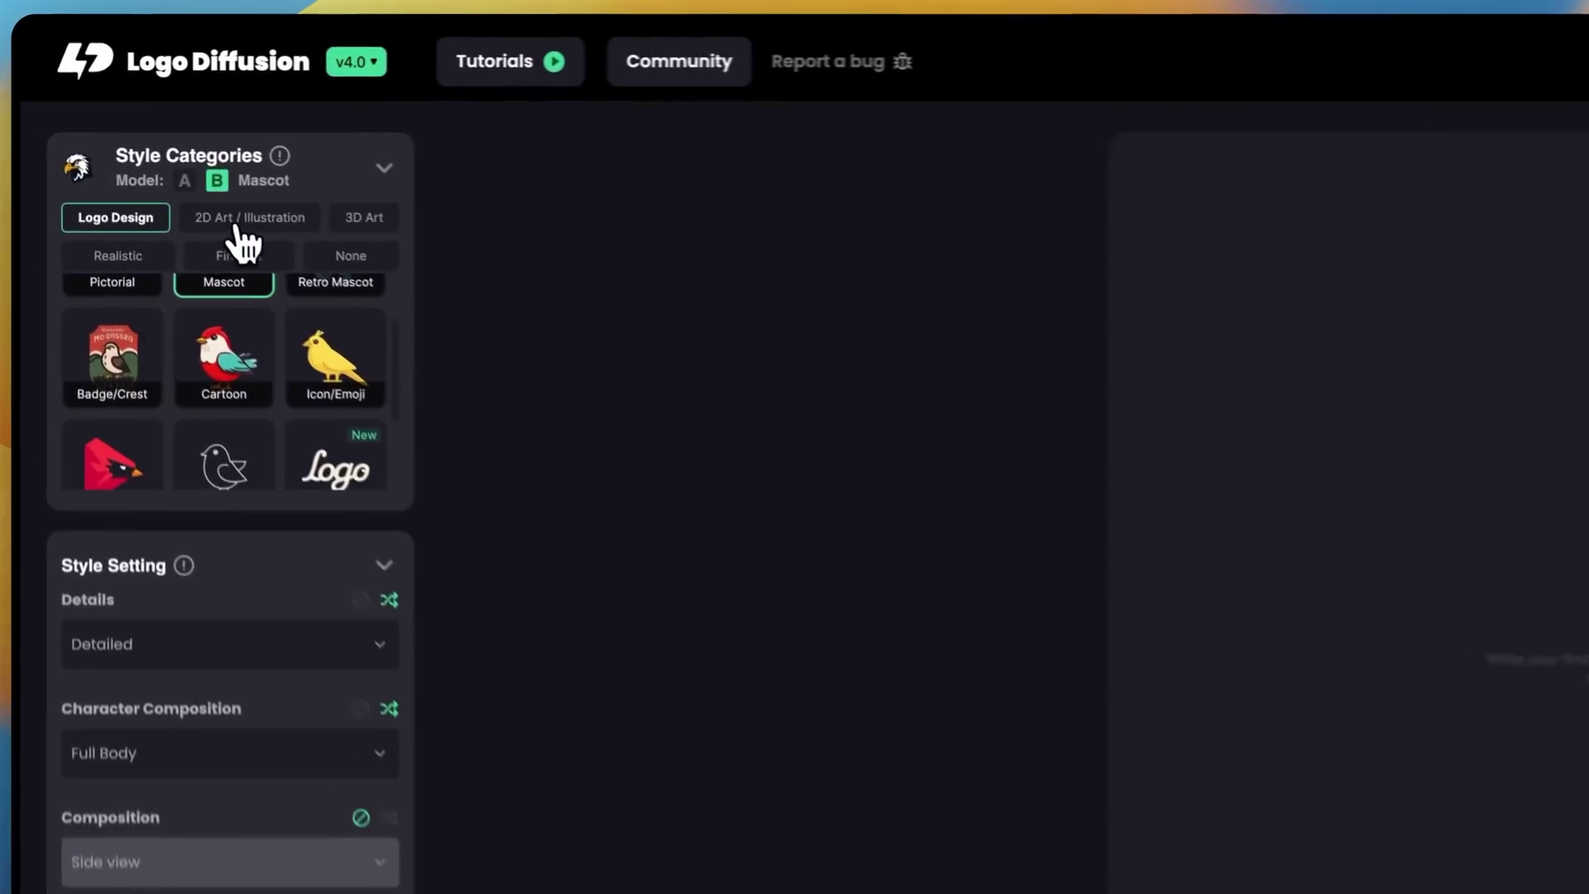
# - Browse the styles in the 2D Art / Illustration, 3D Art, Realistic, Fine Art and None categories
pyautogui.click(146, 147)
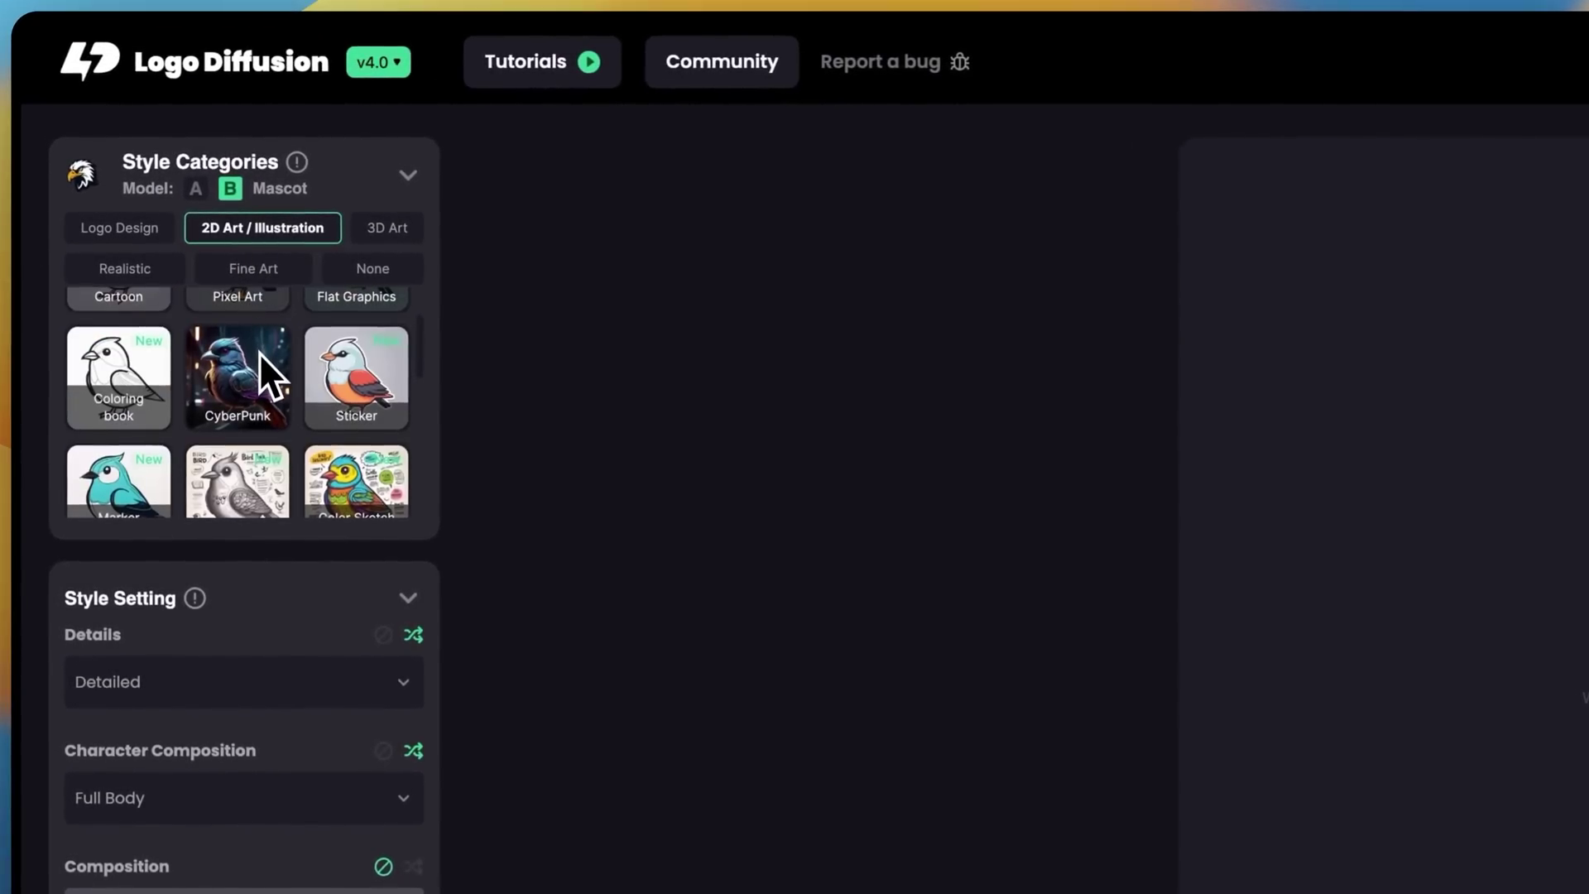
pyautogui.scroll(-2, 145, 214)
pyautogui.scroll(-1, 260, 354)
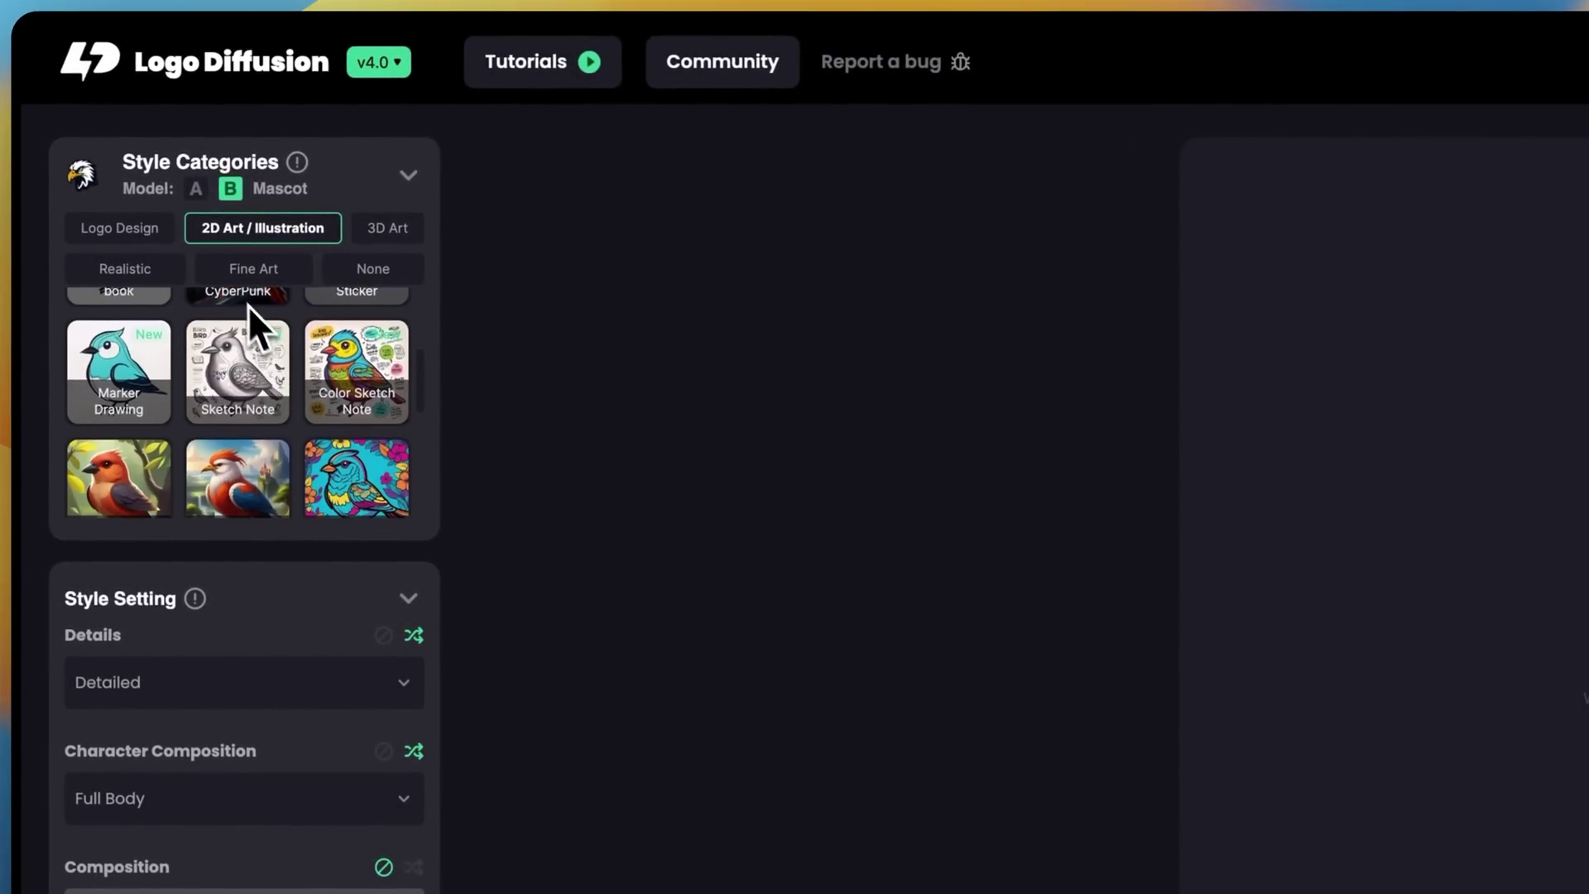
pyautogui.click(376, 236)
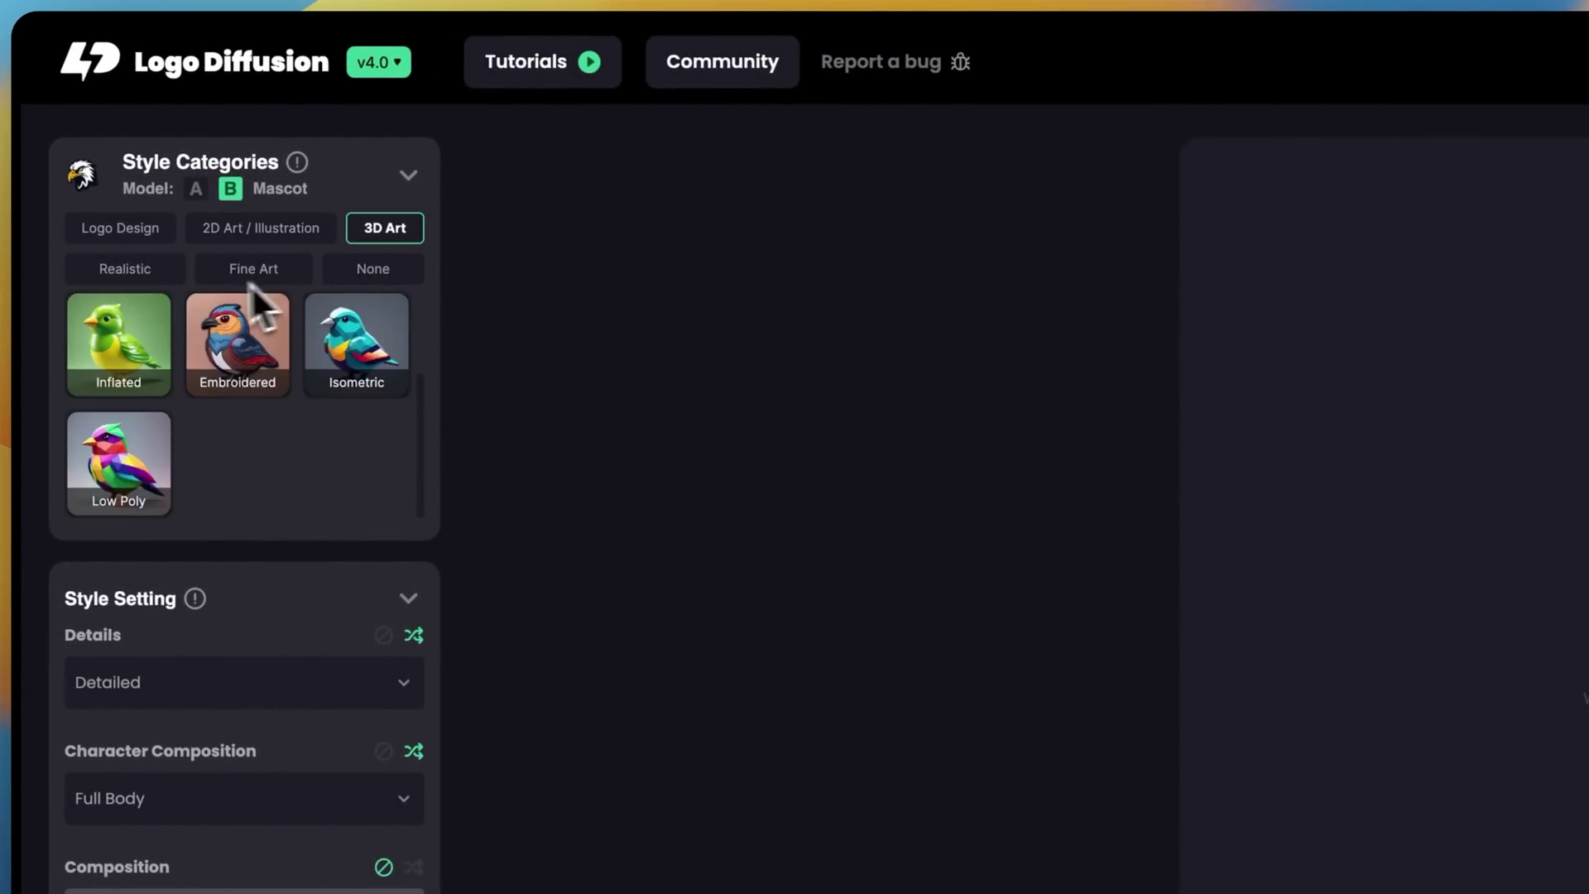
pyautogui.click(101, 284)
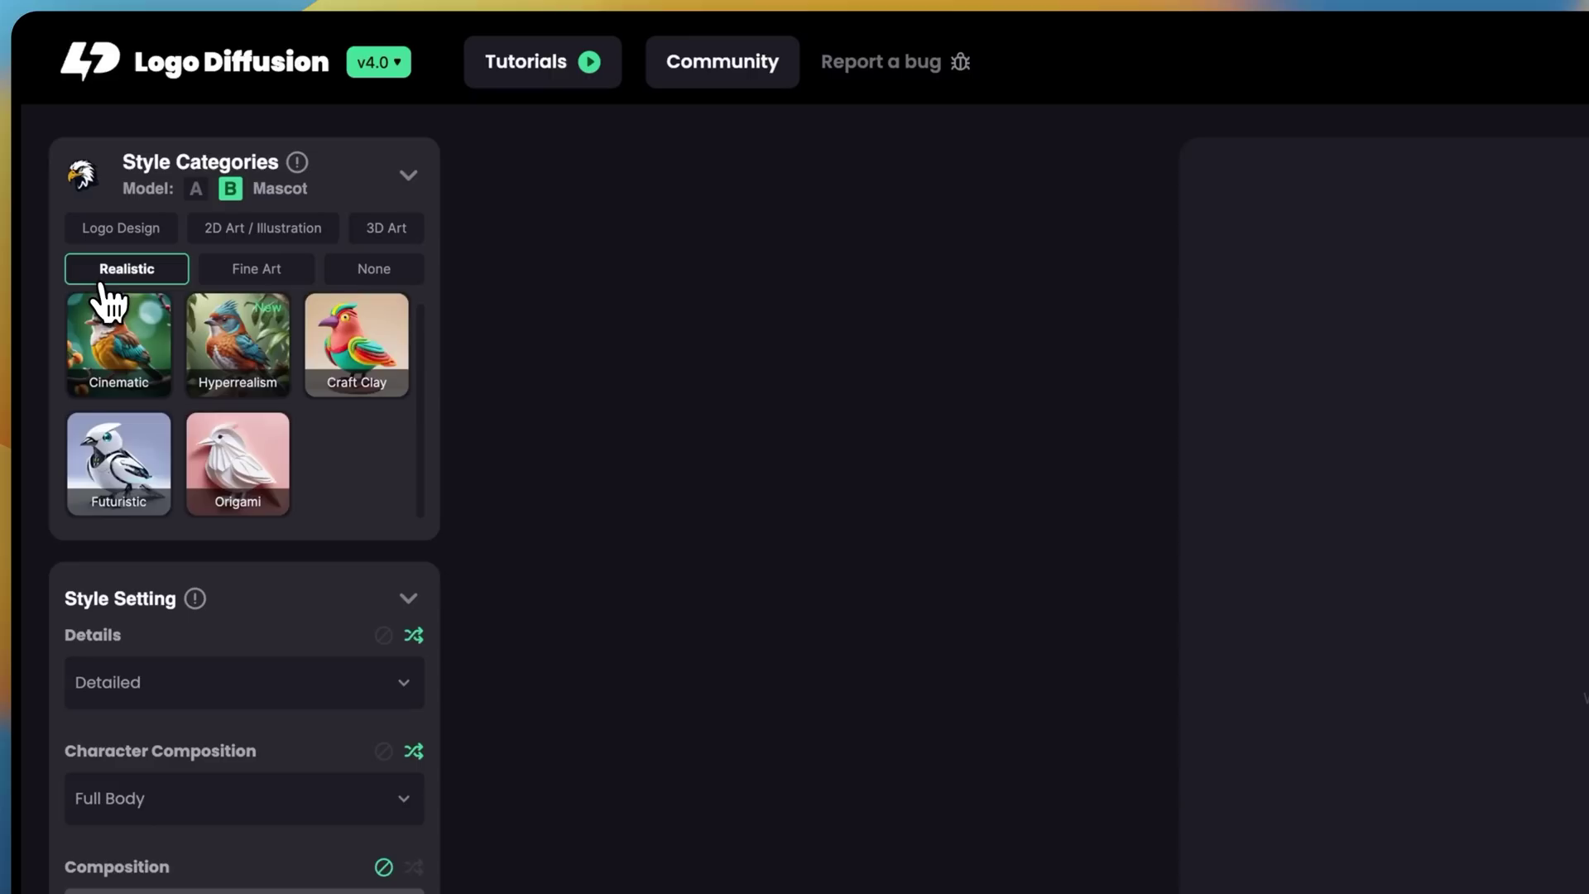
pyautogui.click(240, 282)
pyautogui.click(325, 278)
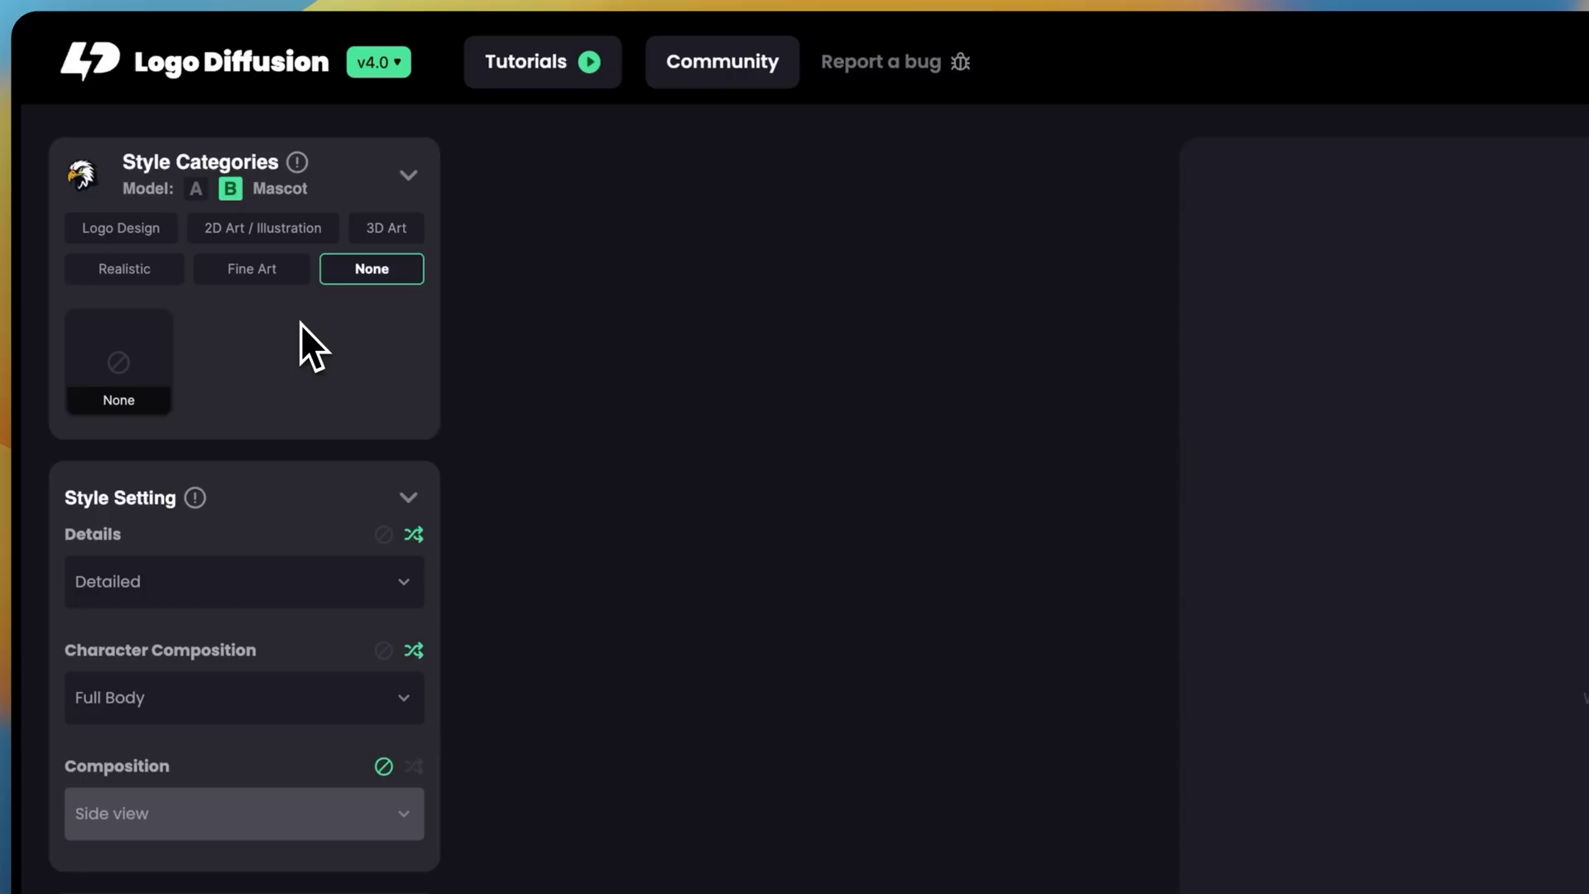
# - Return to the Logo Design category and select the Logo Type style
pyautogui.click(131, 239)
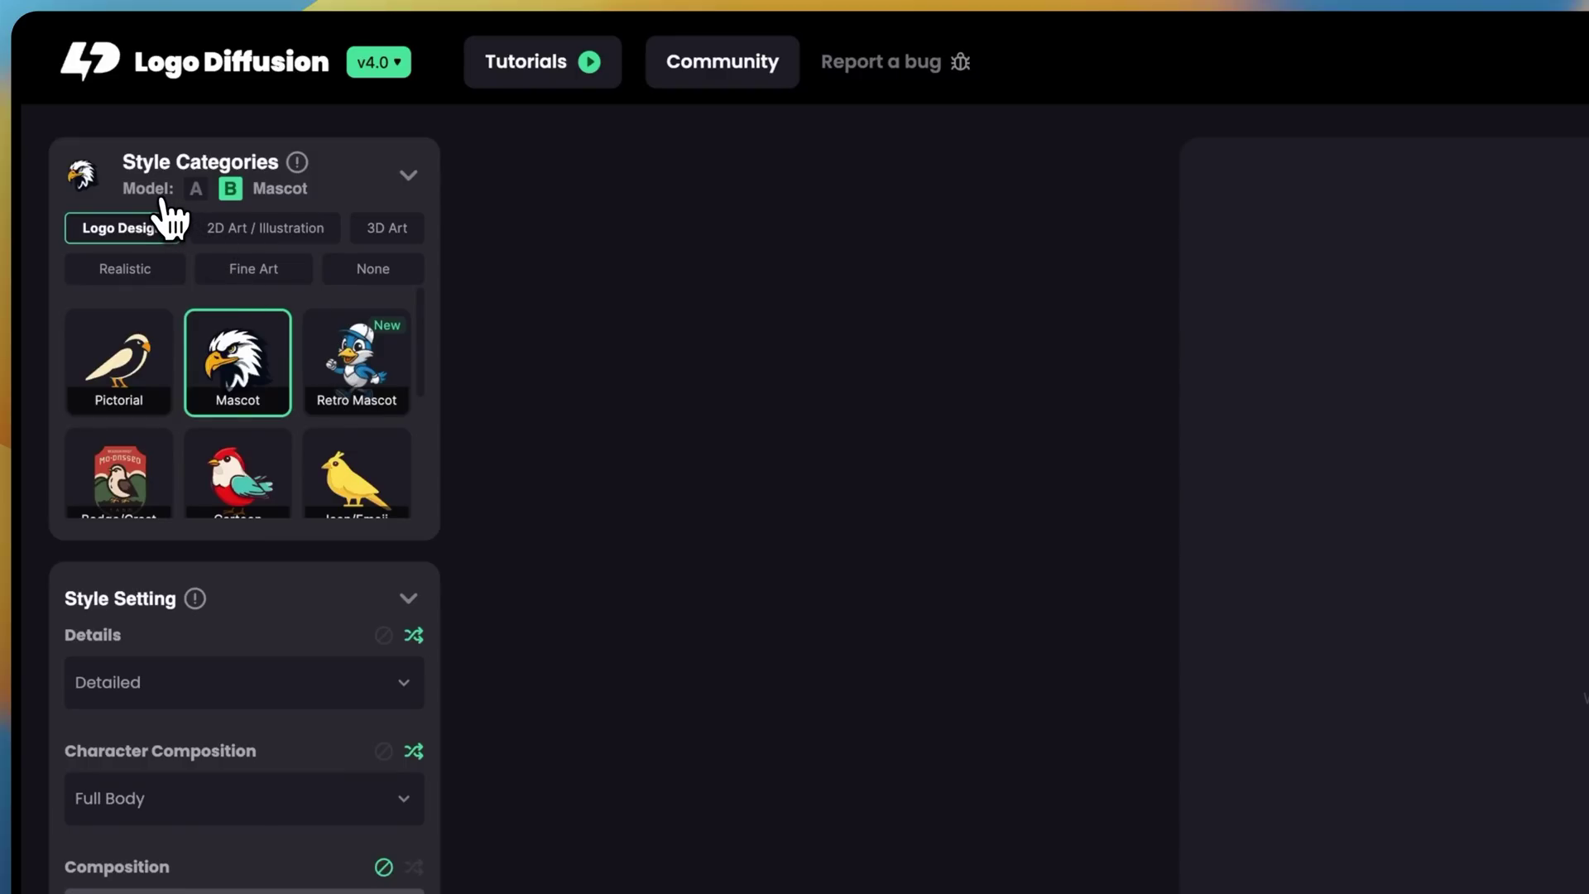
pyautogui.moveTo(222, 200)
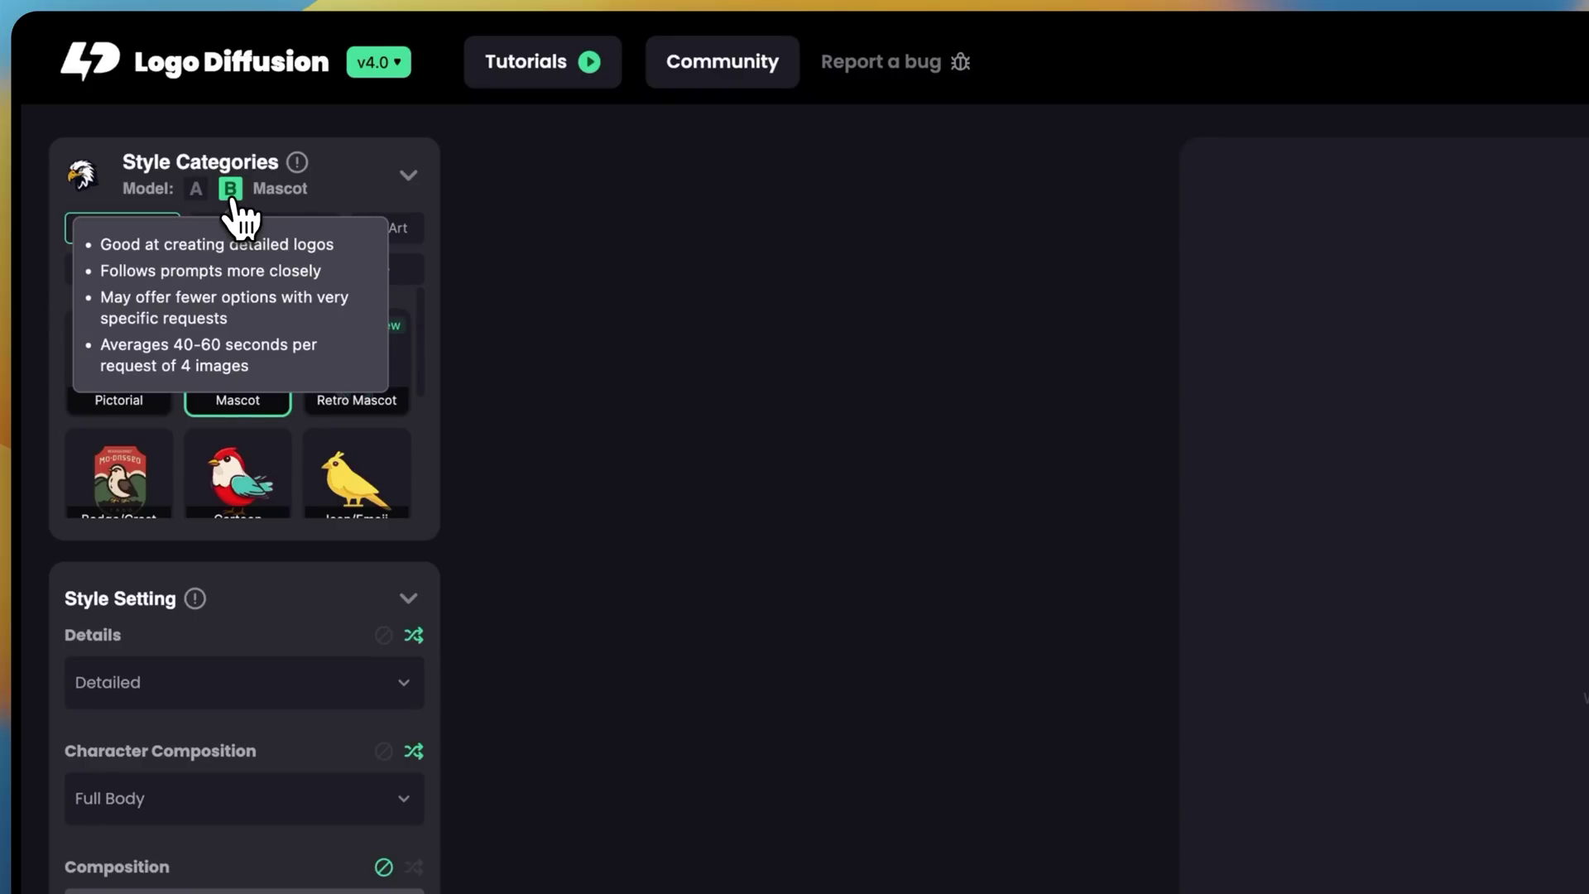
pyautogui.scroll(-5, 532, 372)
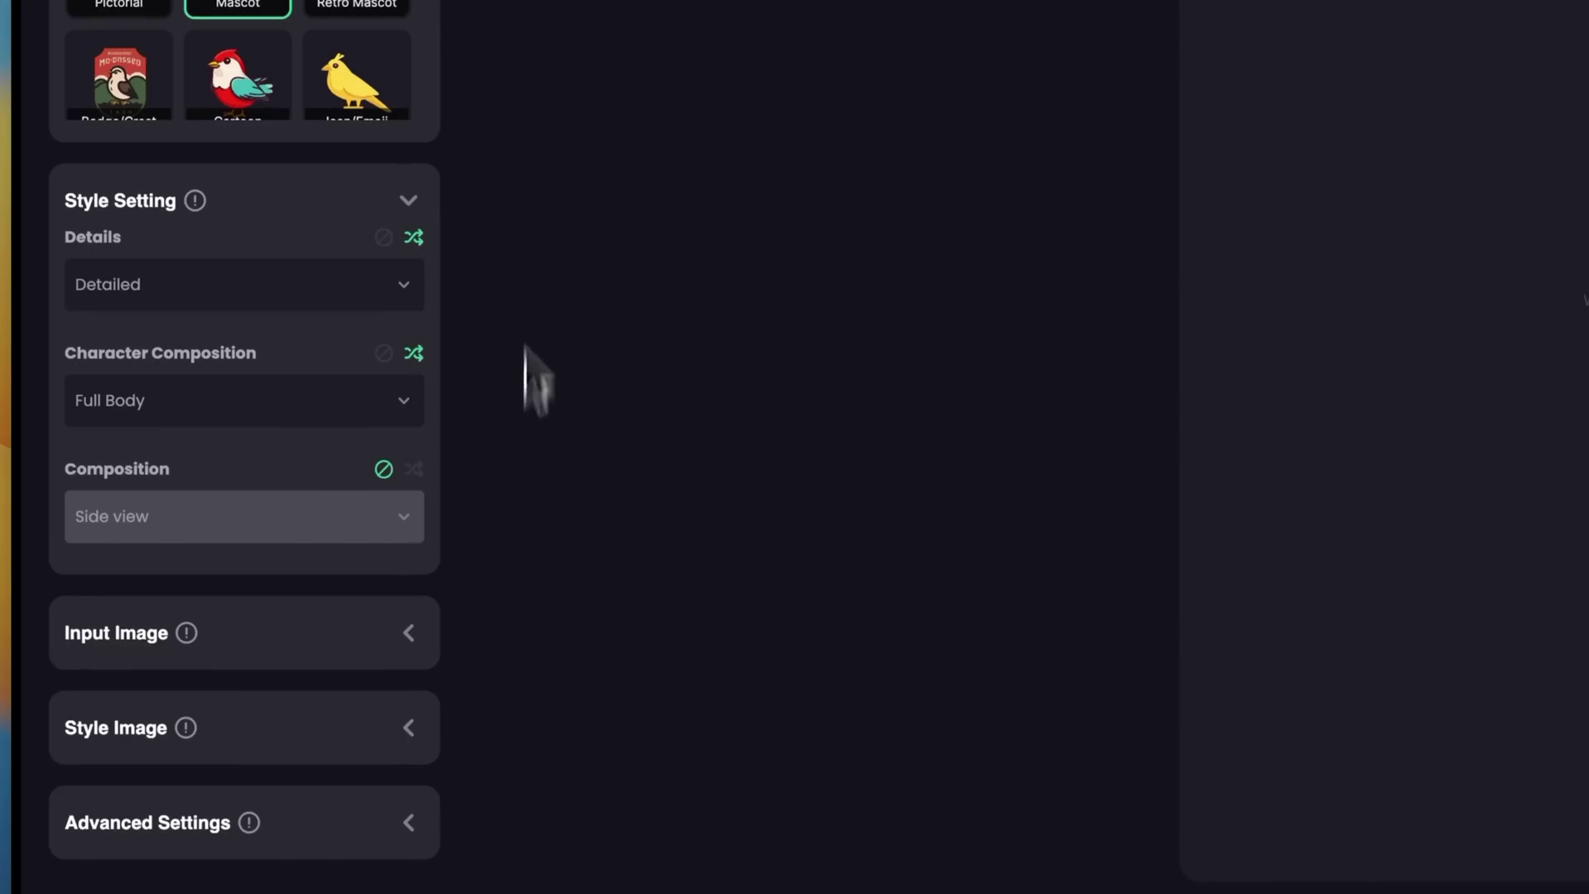
pyautogui.scroll(4, 528, 190)
pyautogui.scroll(-3, 400, 375)
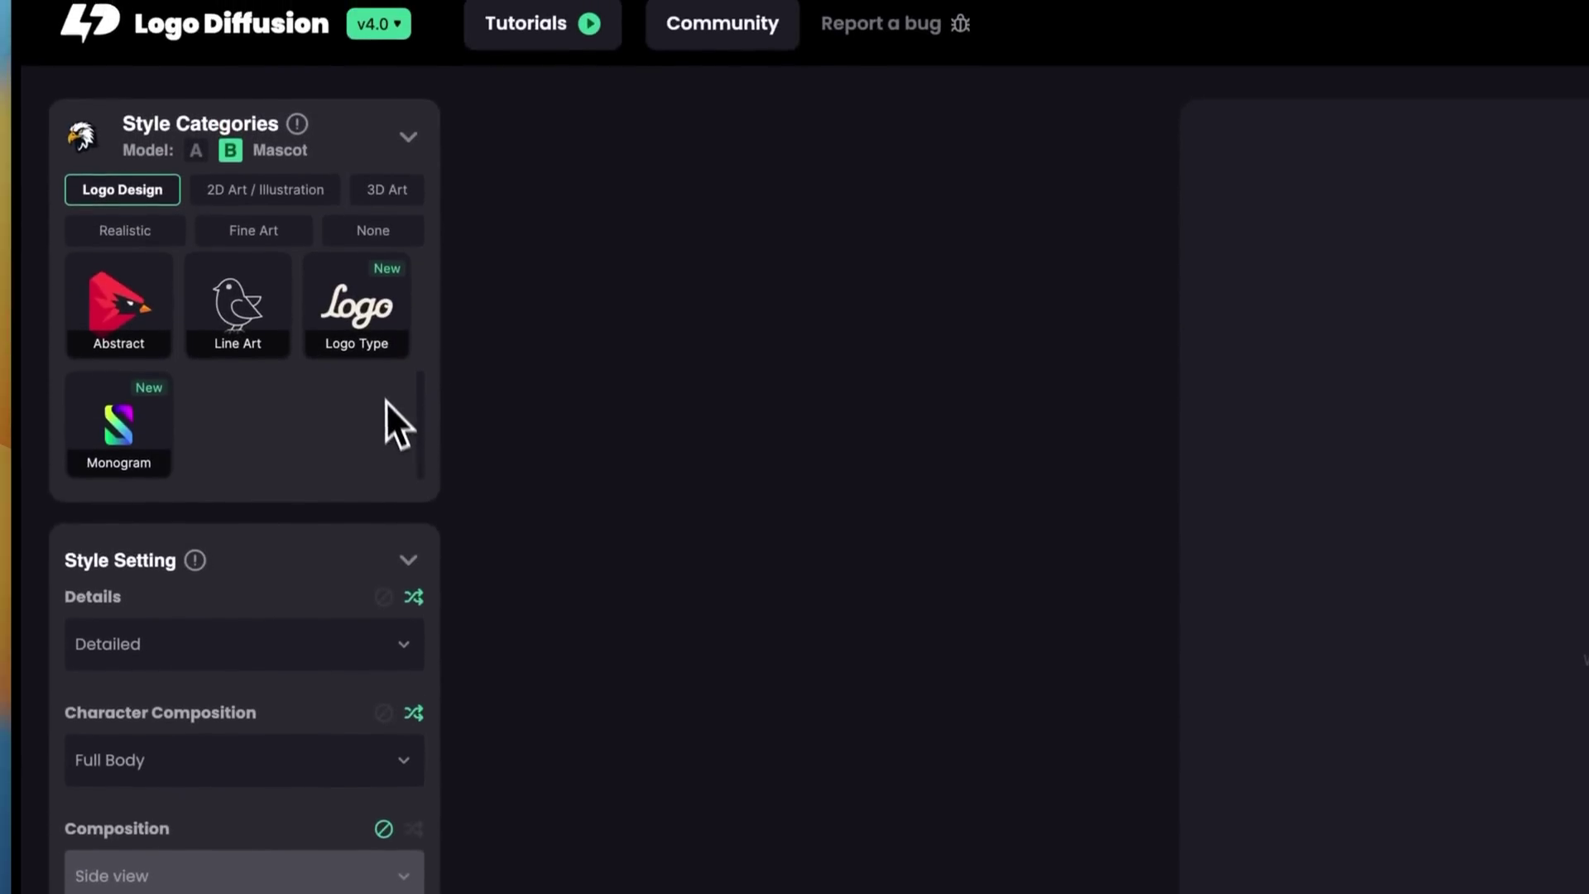
pyautogui.click(377, 335)
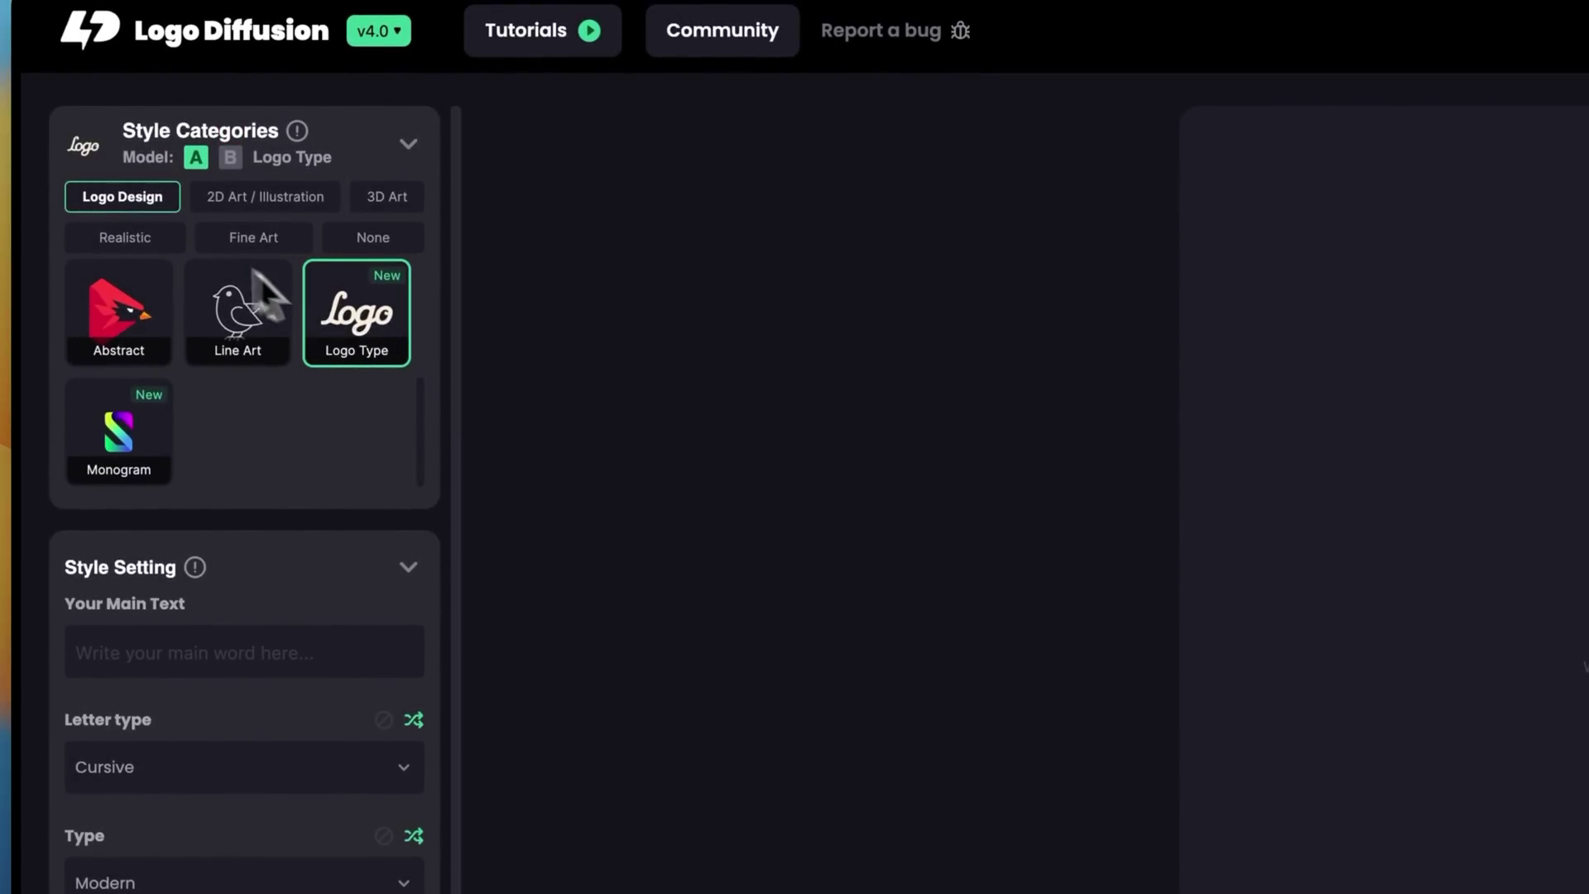
pyautogui.moveTo(195, 172)
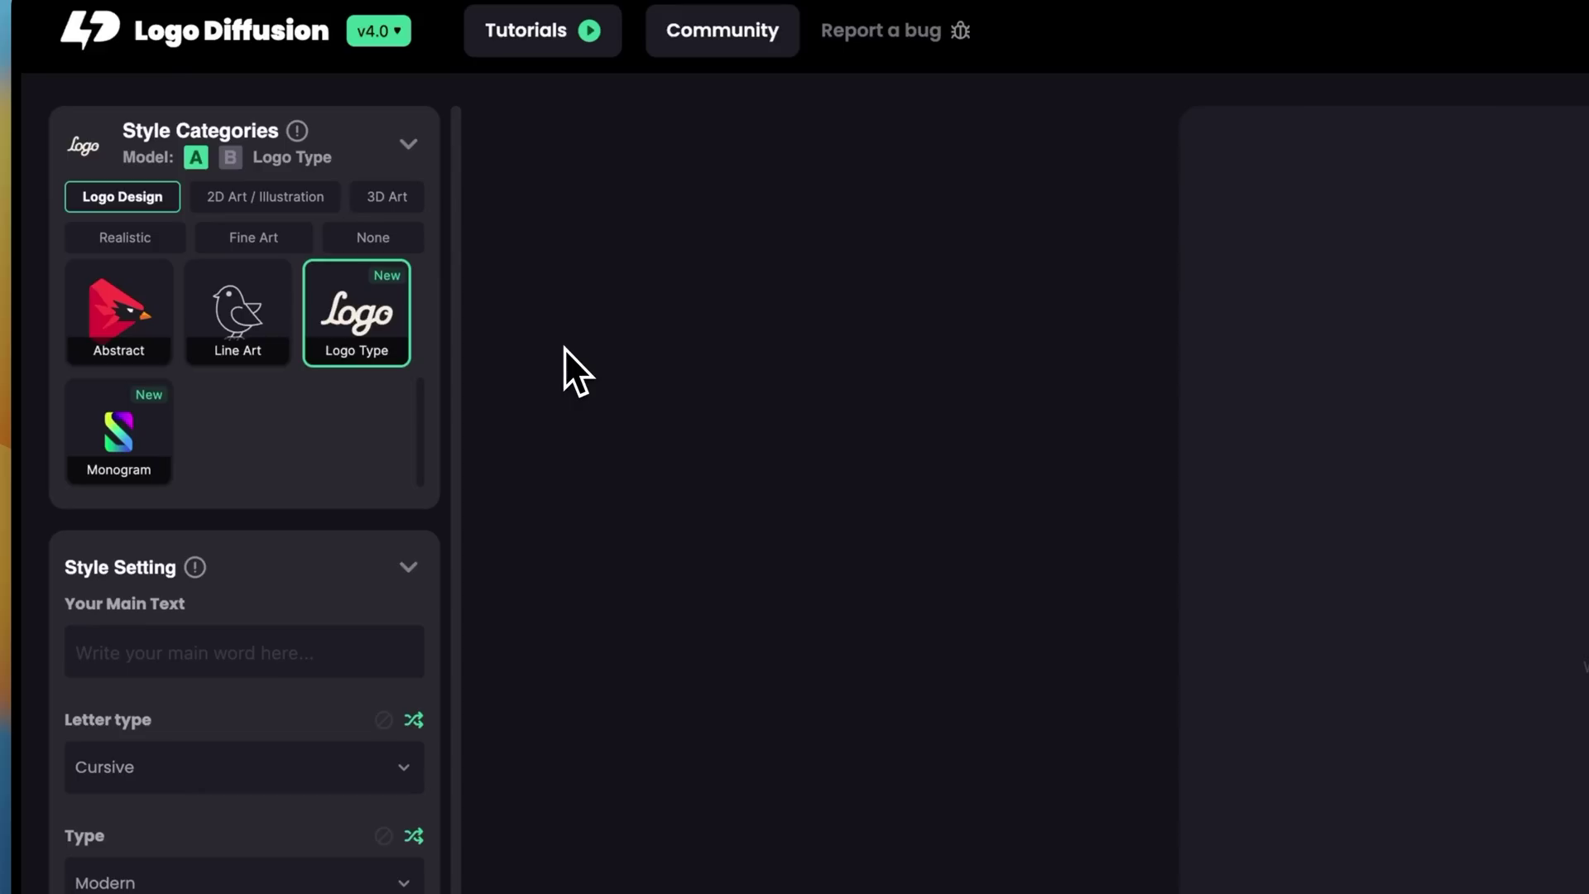
# - Enter CRAFT WORKS as the main text of the logotype
pyautogui.click(265, 663)
pyautogui.write('CRAFT W')
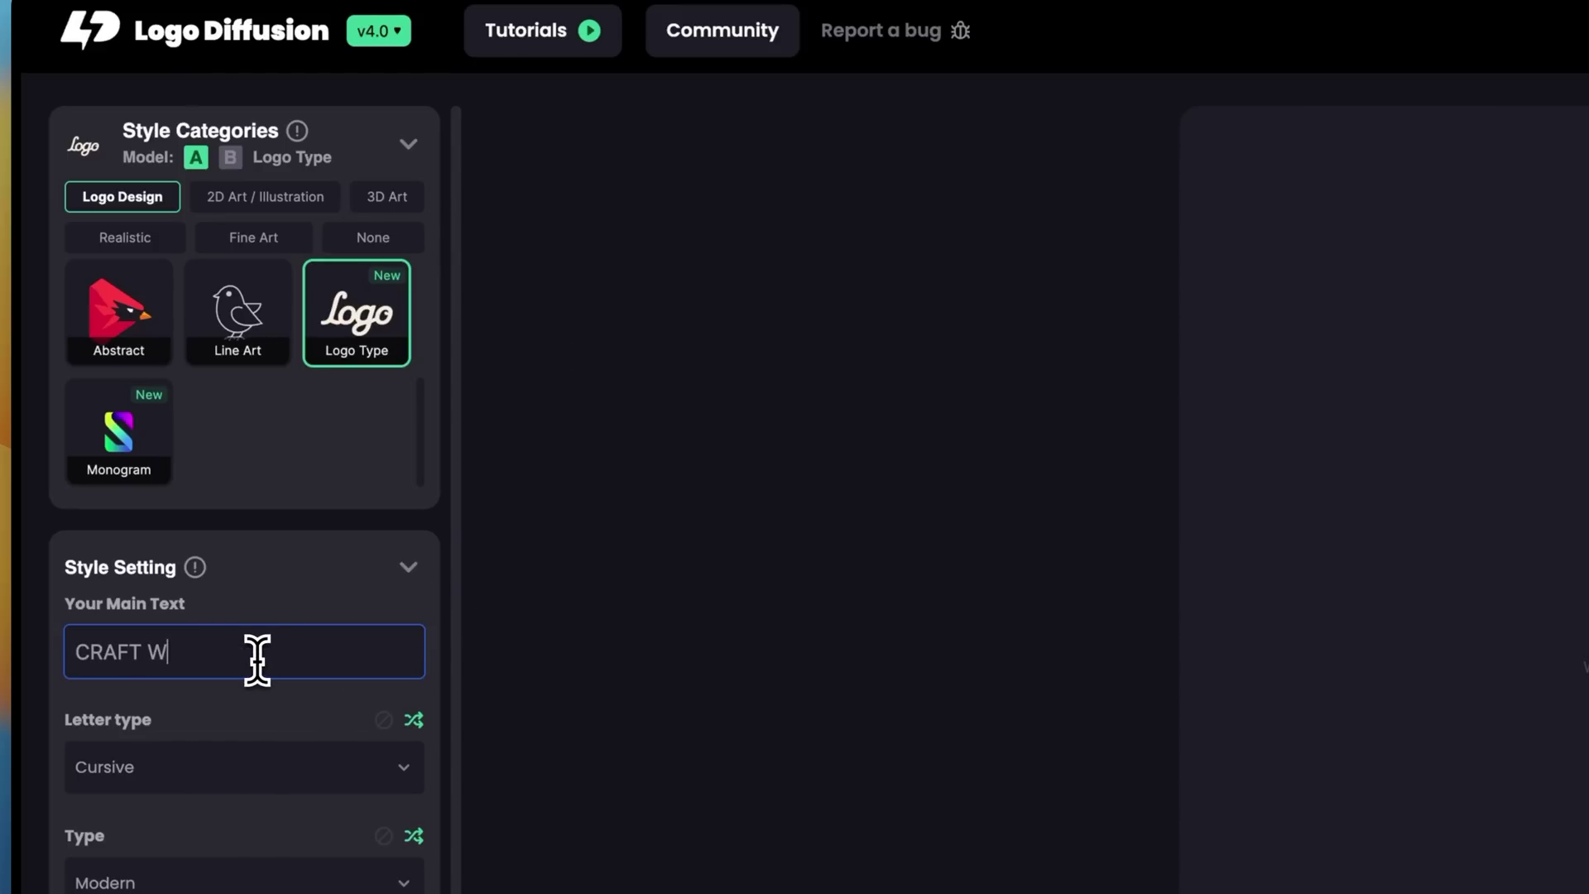
pyautogui.write('ORKS')
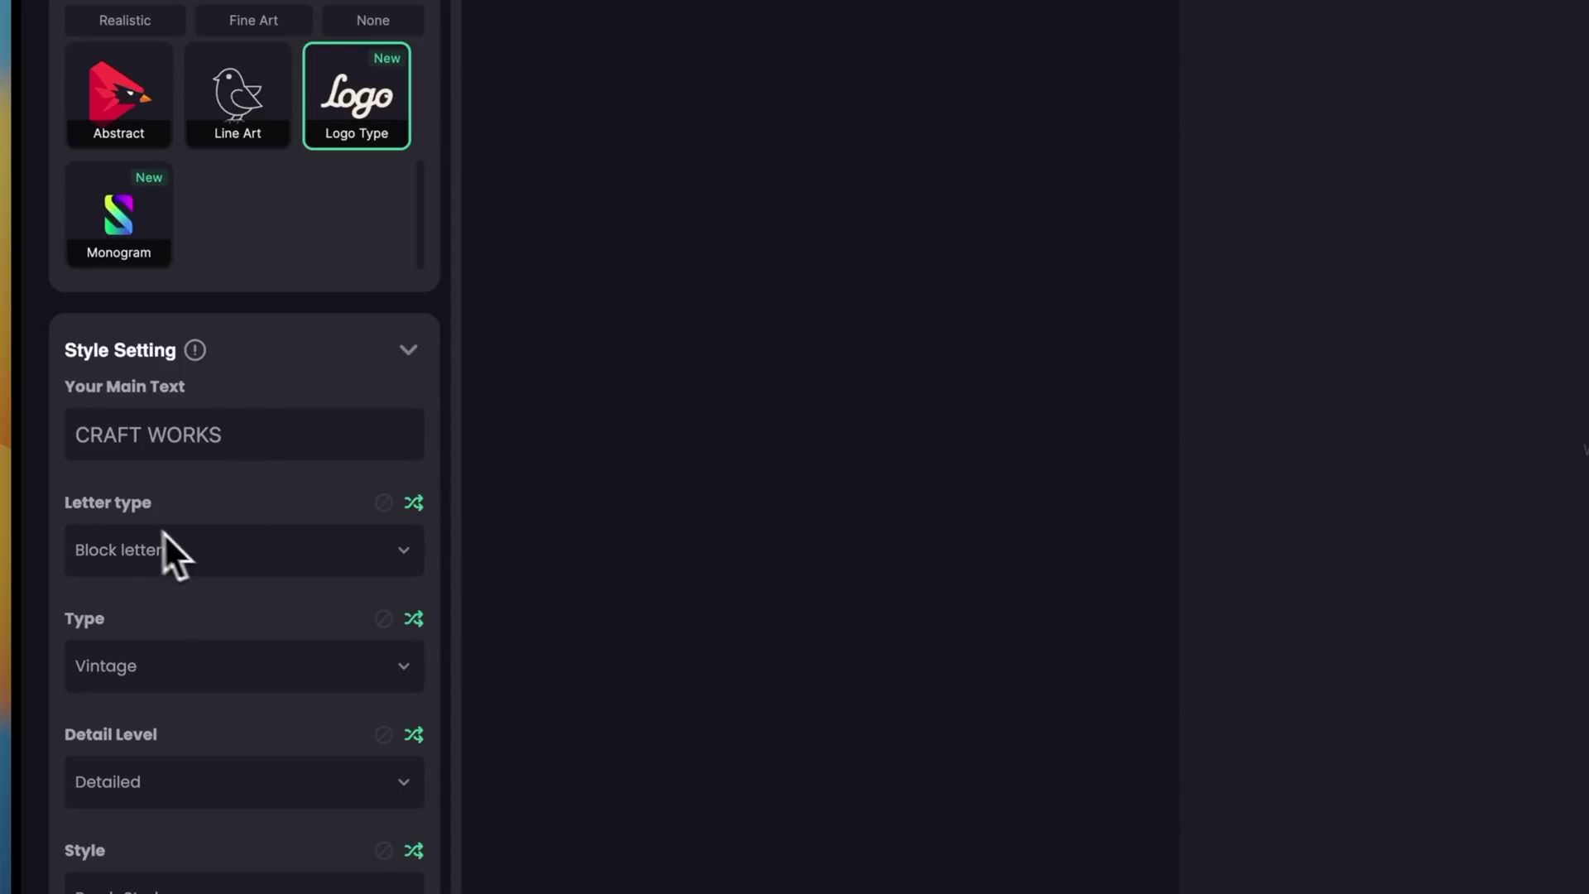
# - Examine the available choices for the logotype's Letter type, Type and Detail Level settings
pyautogui.click(219, 556)
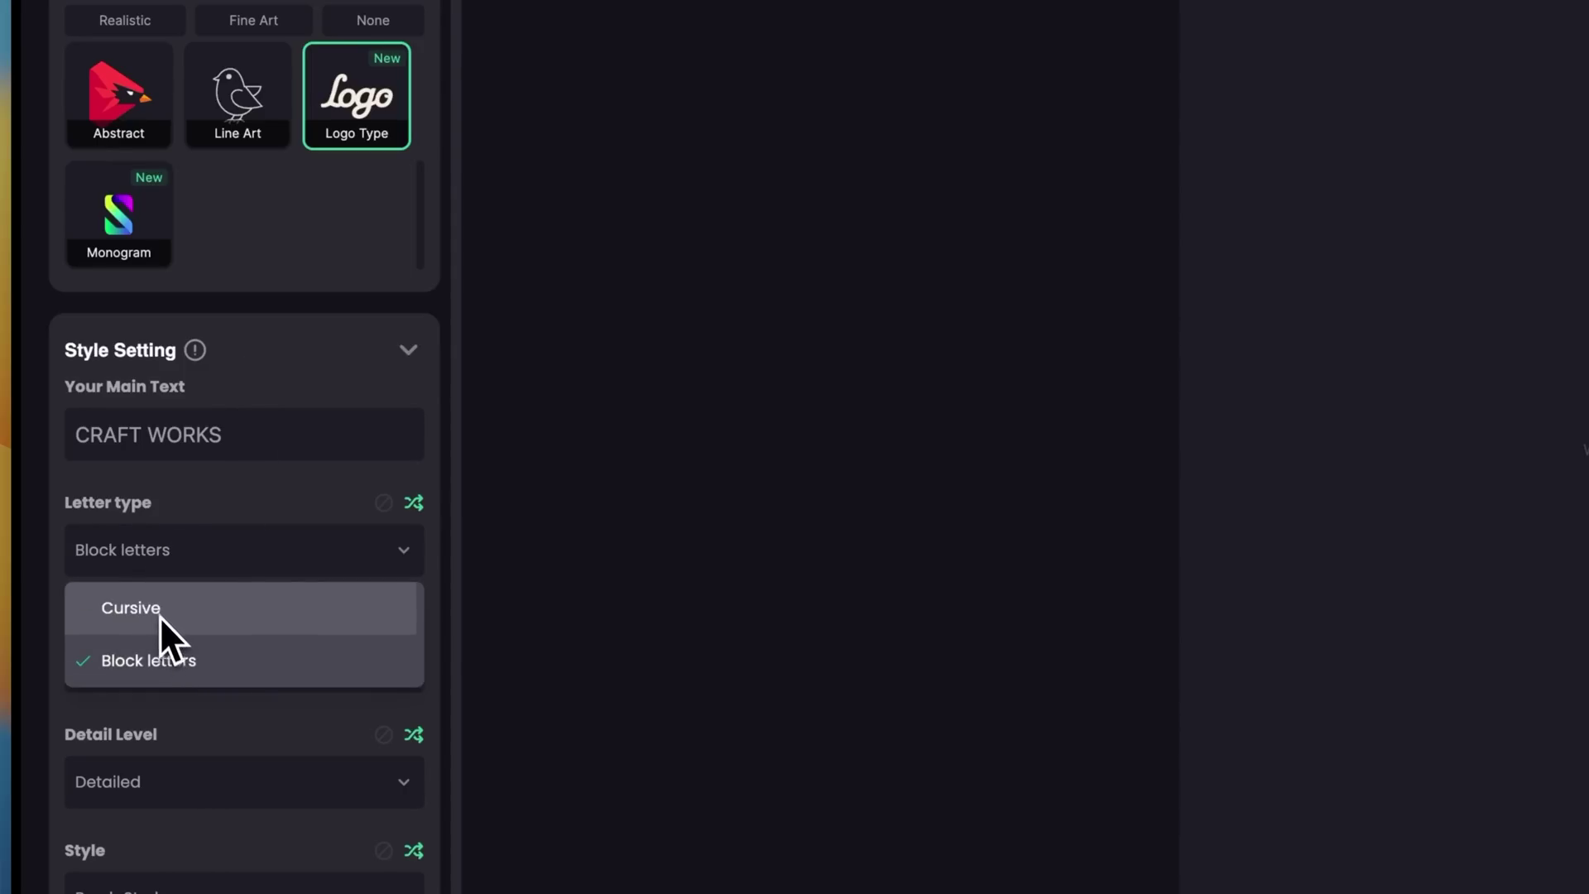
pyautogui.click(166, 558)
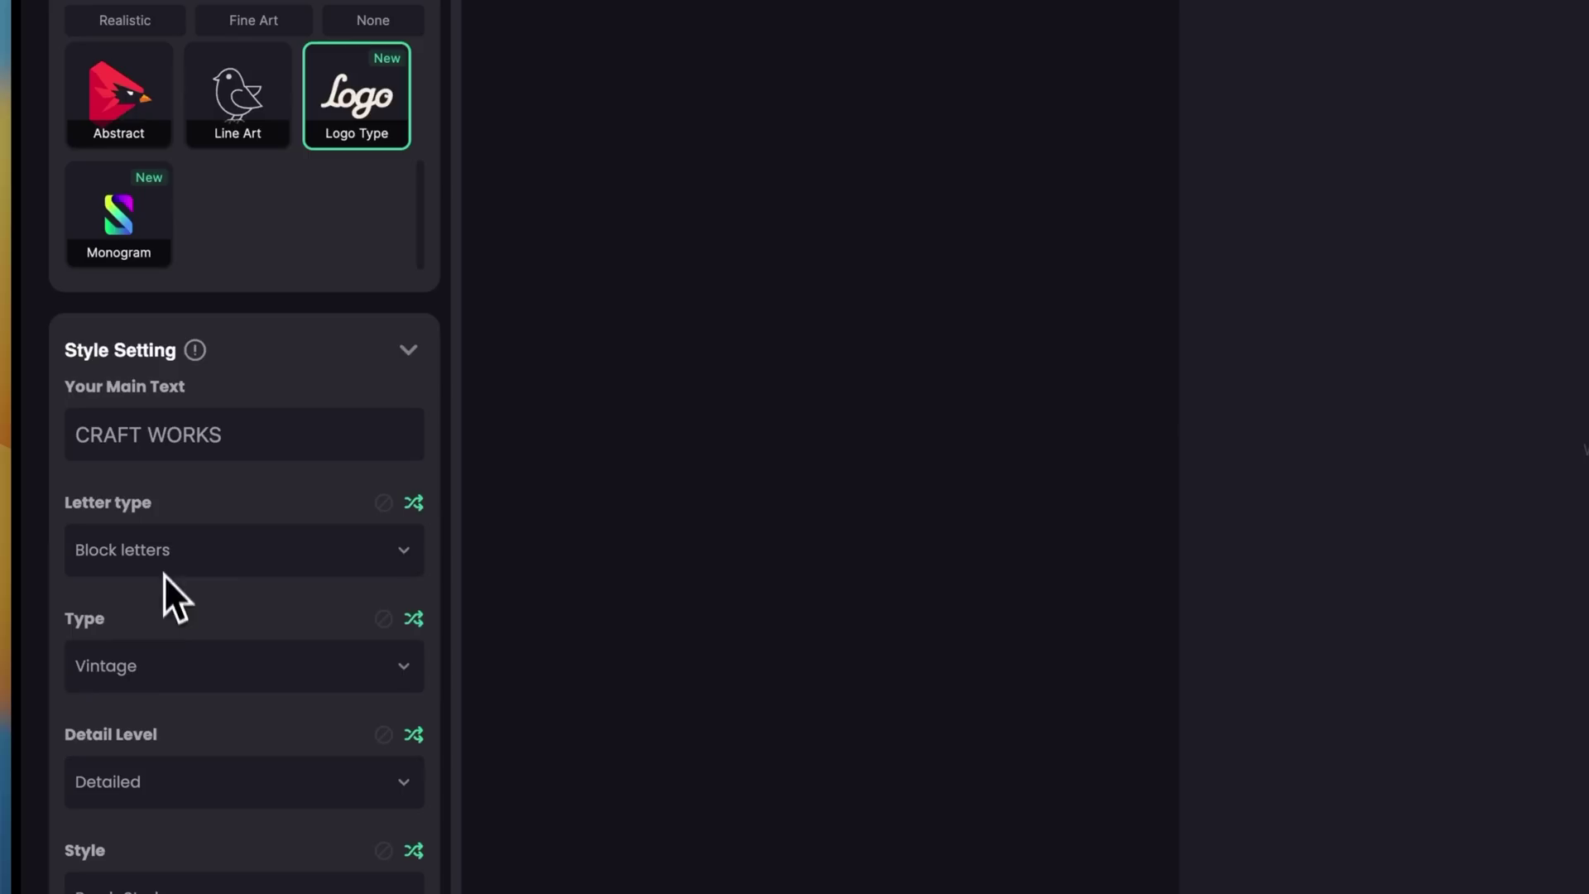
pyautogui.click(174, 669)
pyautogui.scroll(-3, 191, 469)
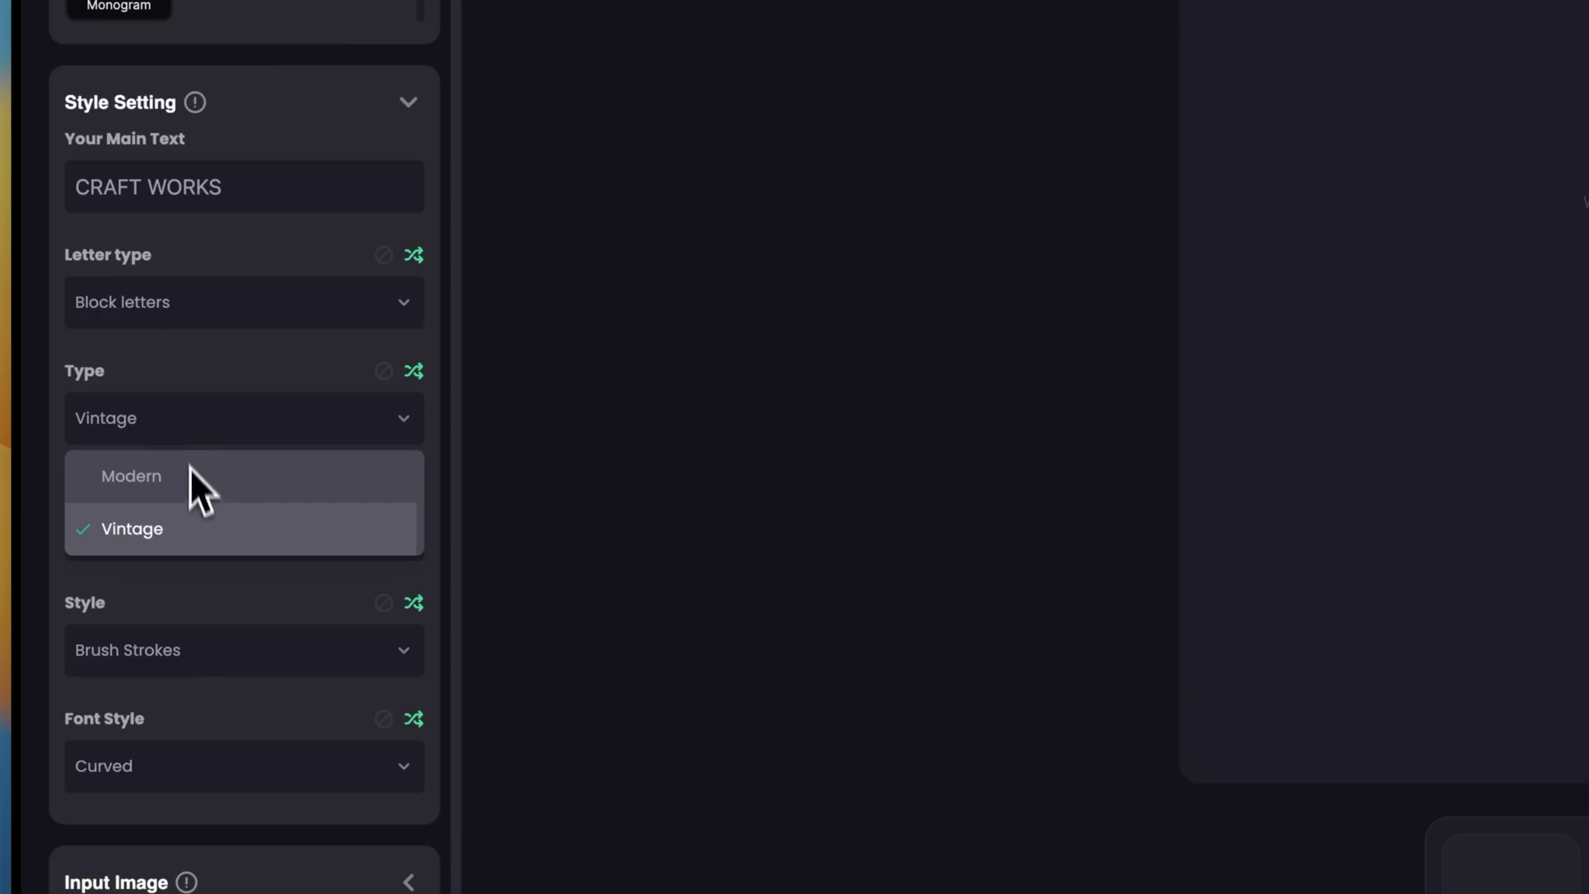
pyautogui.click(191, 500)
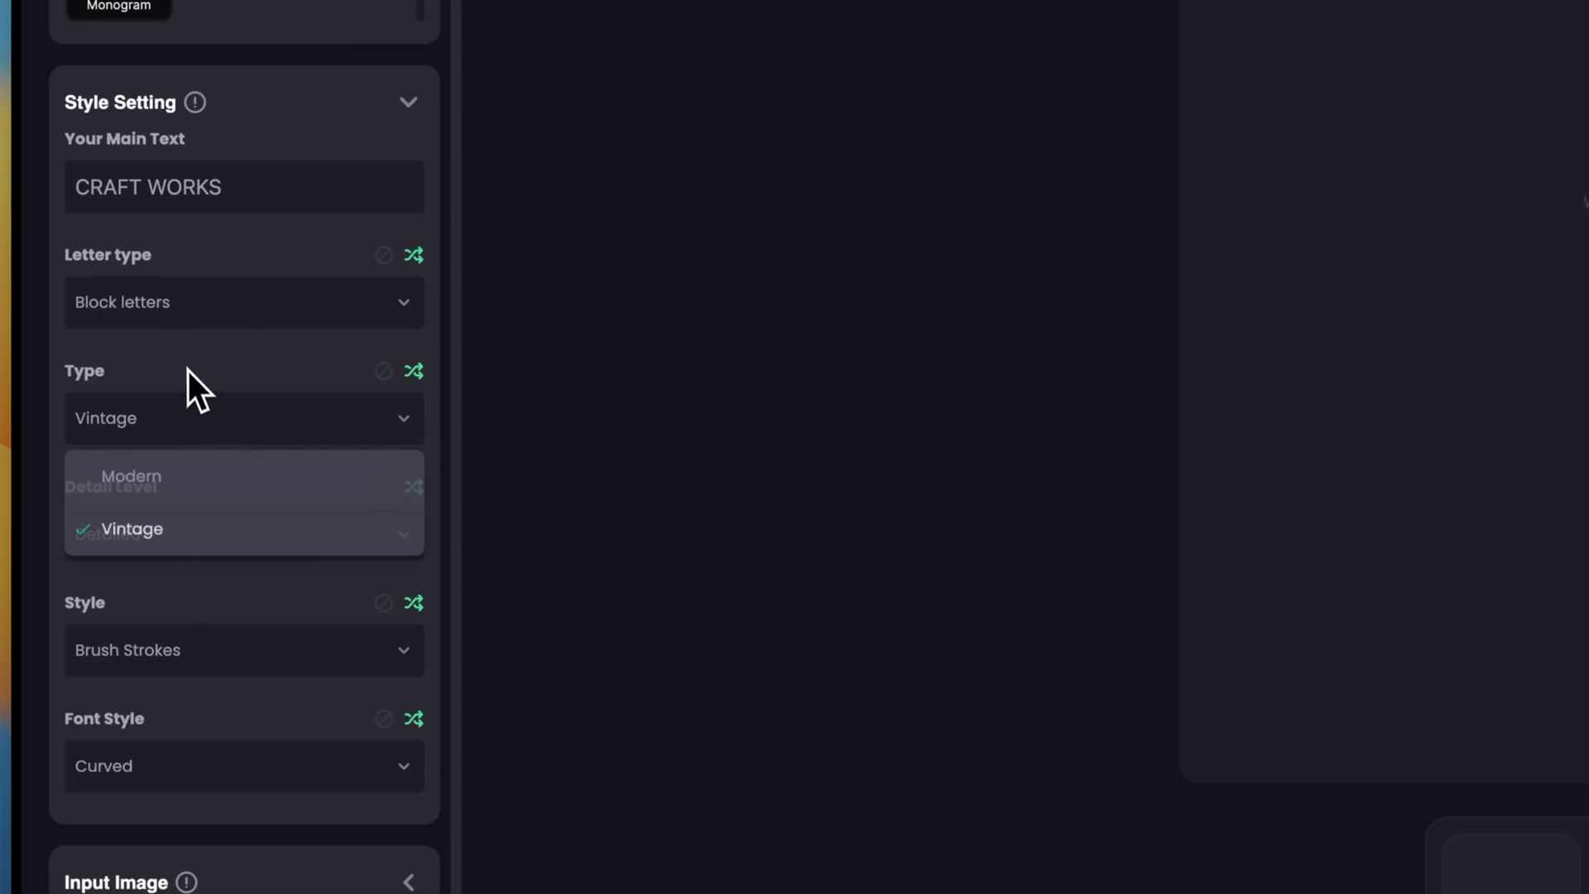
pyautogui.scroll(-2, 171, 543)
pyautogui.click(151, 450)
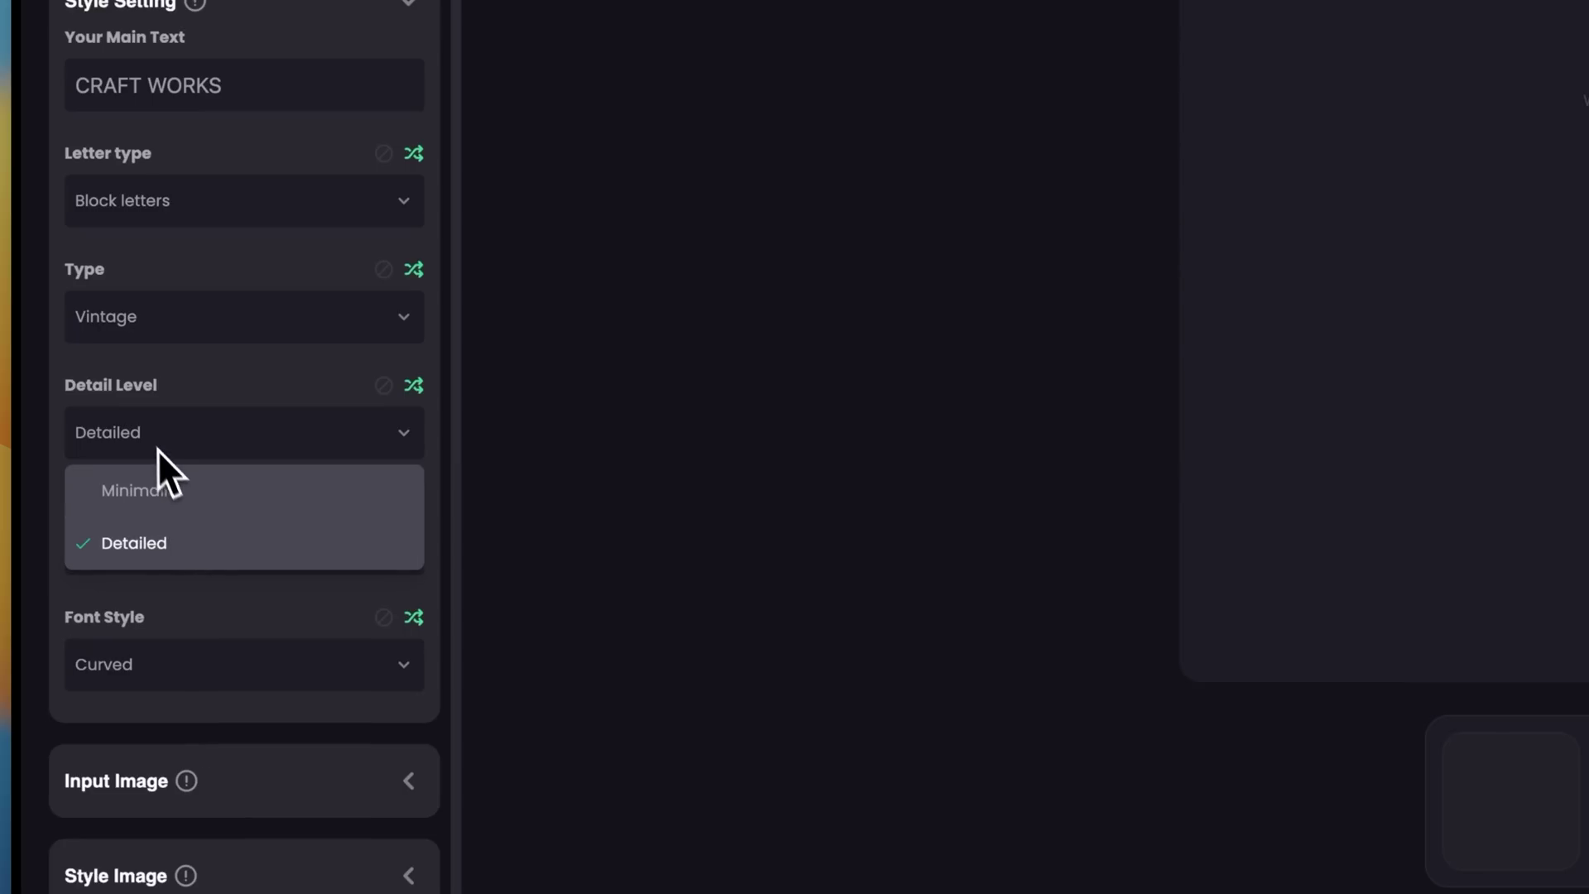
pyautogui.scroll(-2, 301, 381)
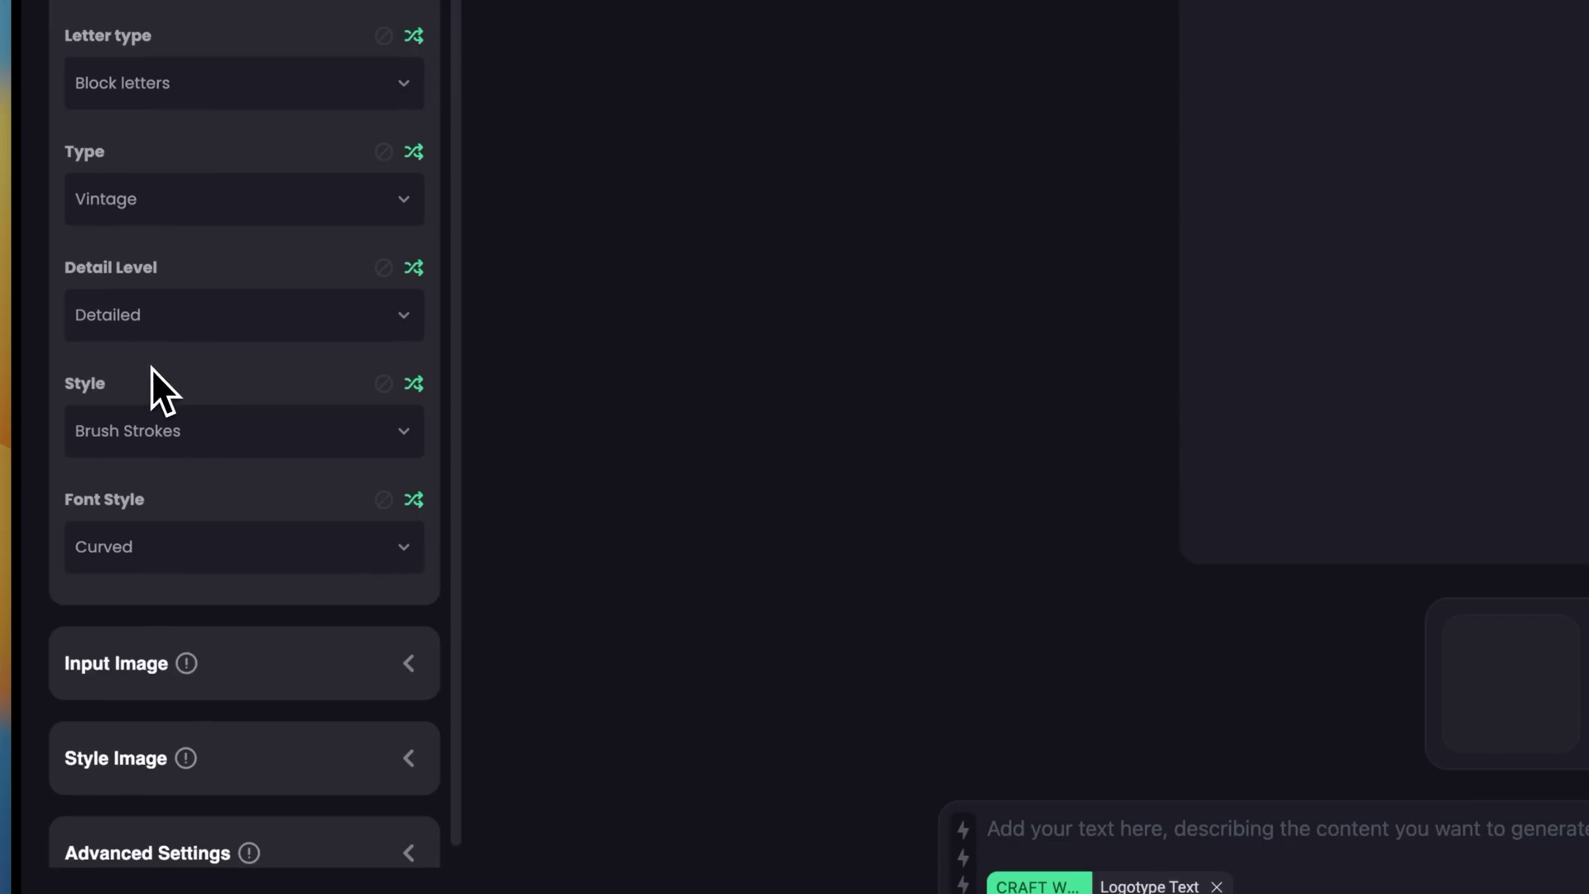
# - Set the logotype's Style to Traditional and disable its Font Style setting
pyautogui.click(172, 432)
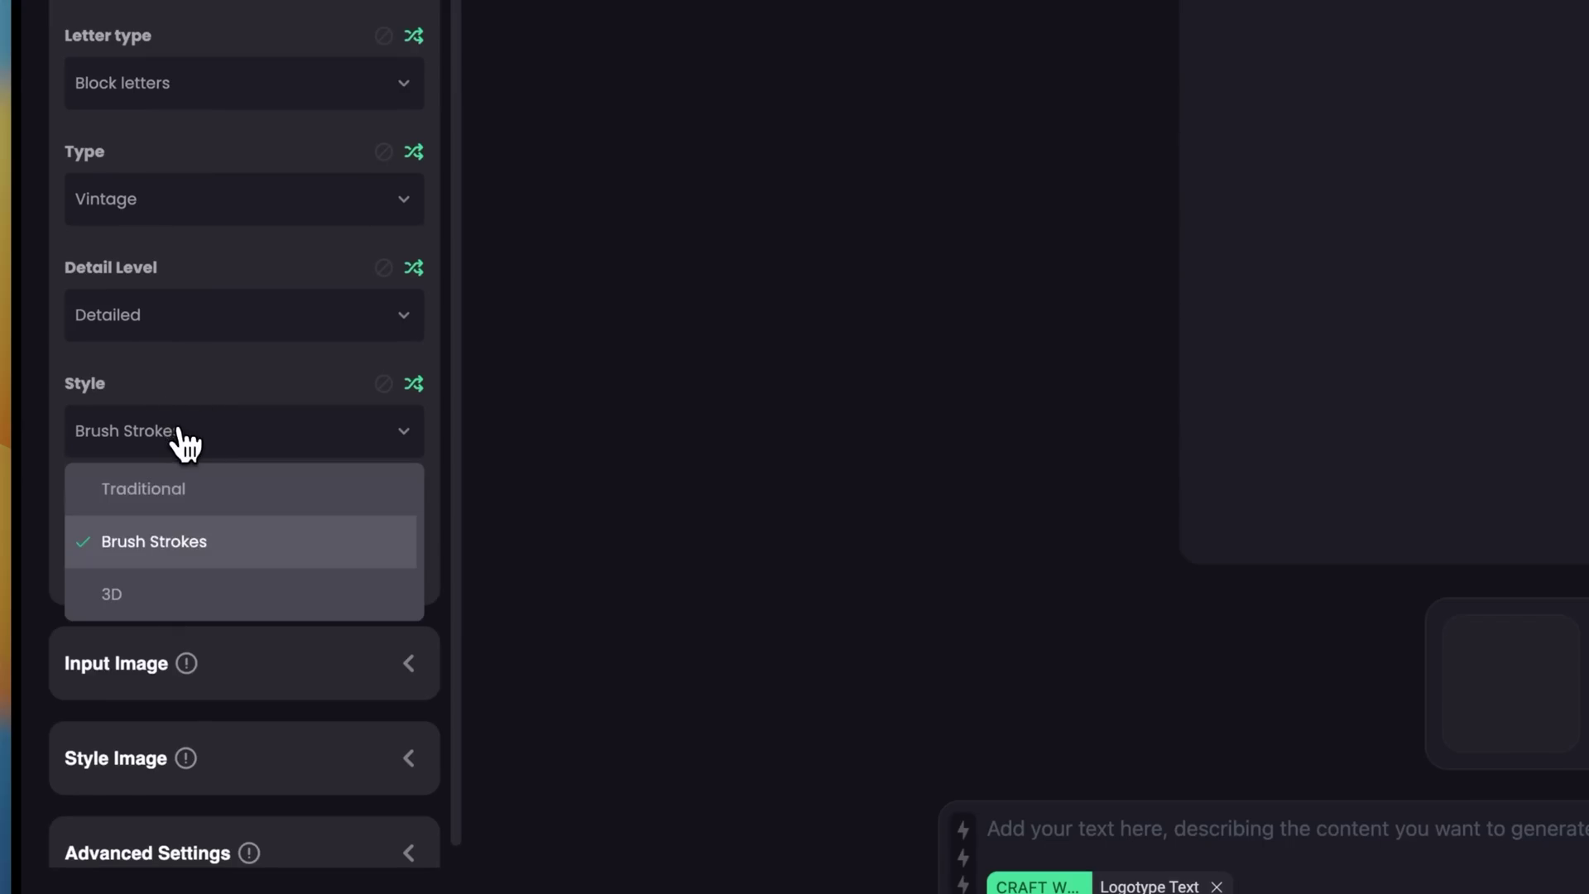
pyautogui.click(177, 492)
pyautogui.scroll(-1, 178, 496)
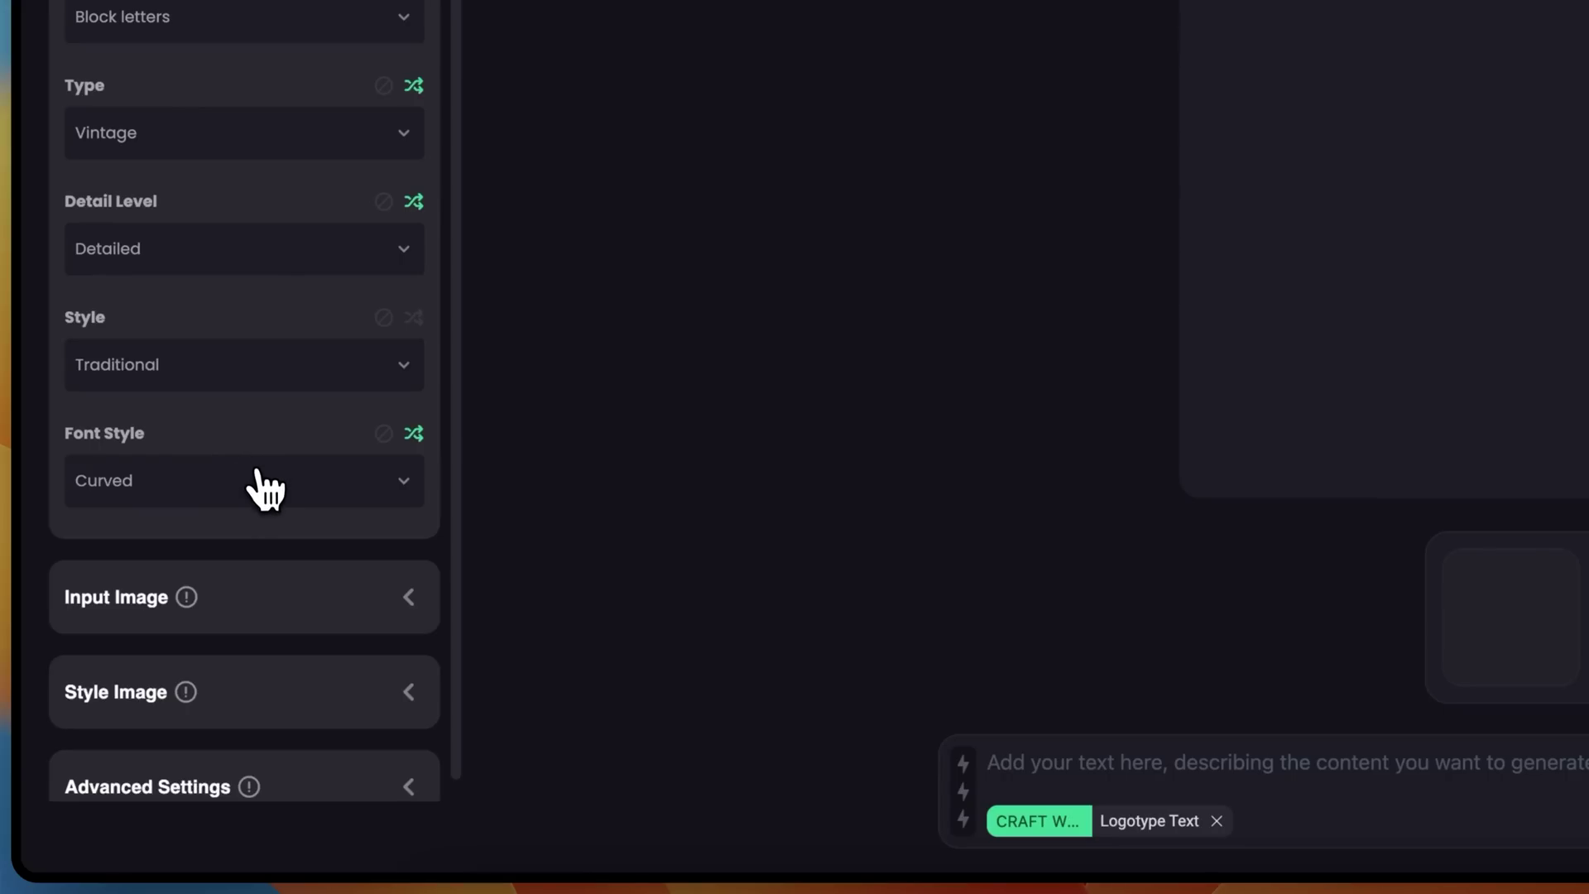
pyautogui.click(265, 488)
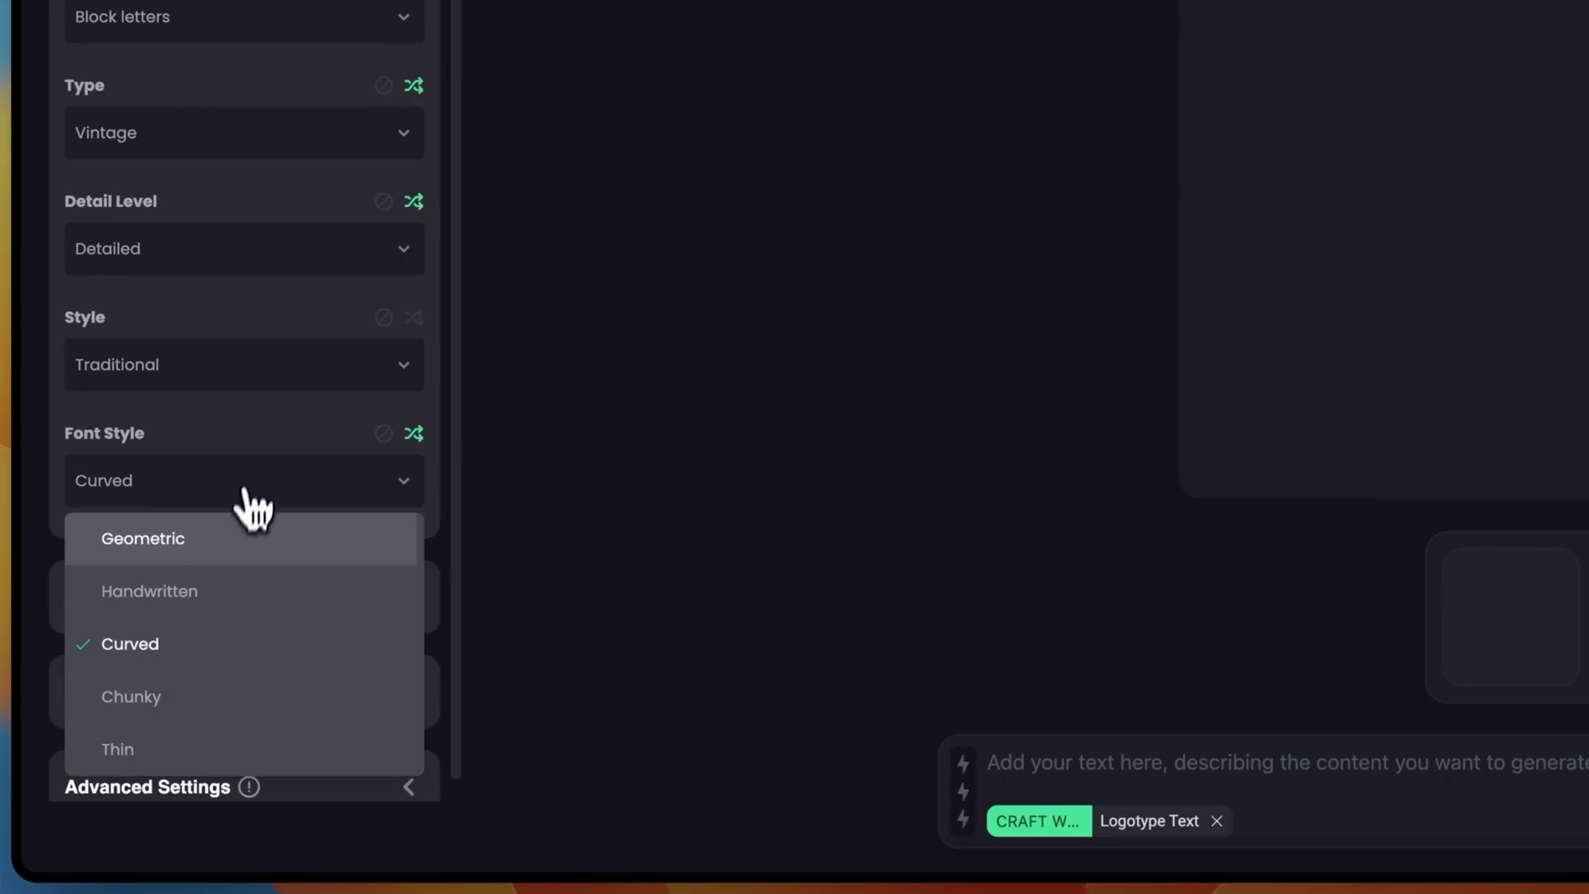
pyautogui.click(345, 430)
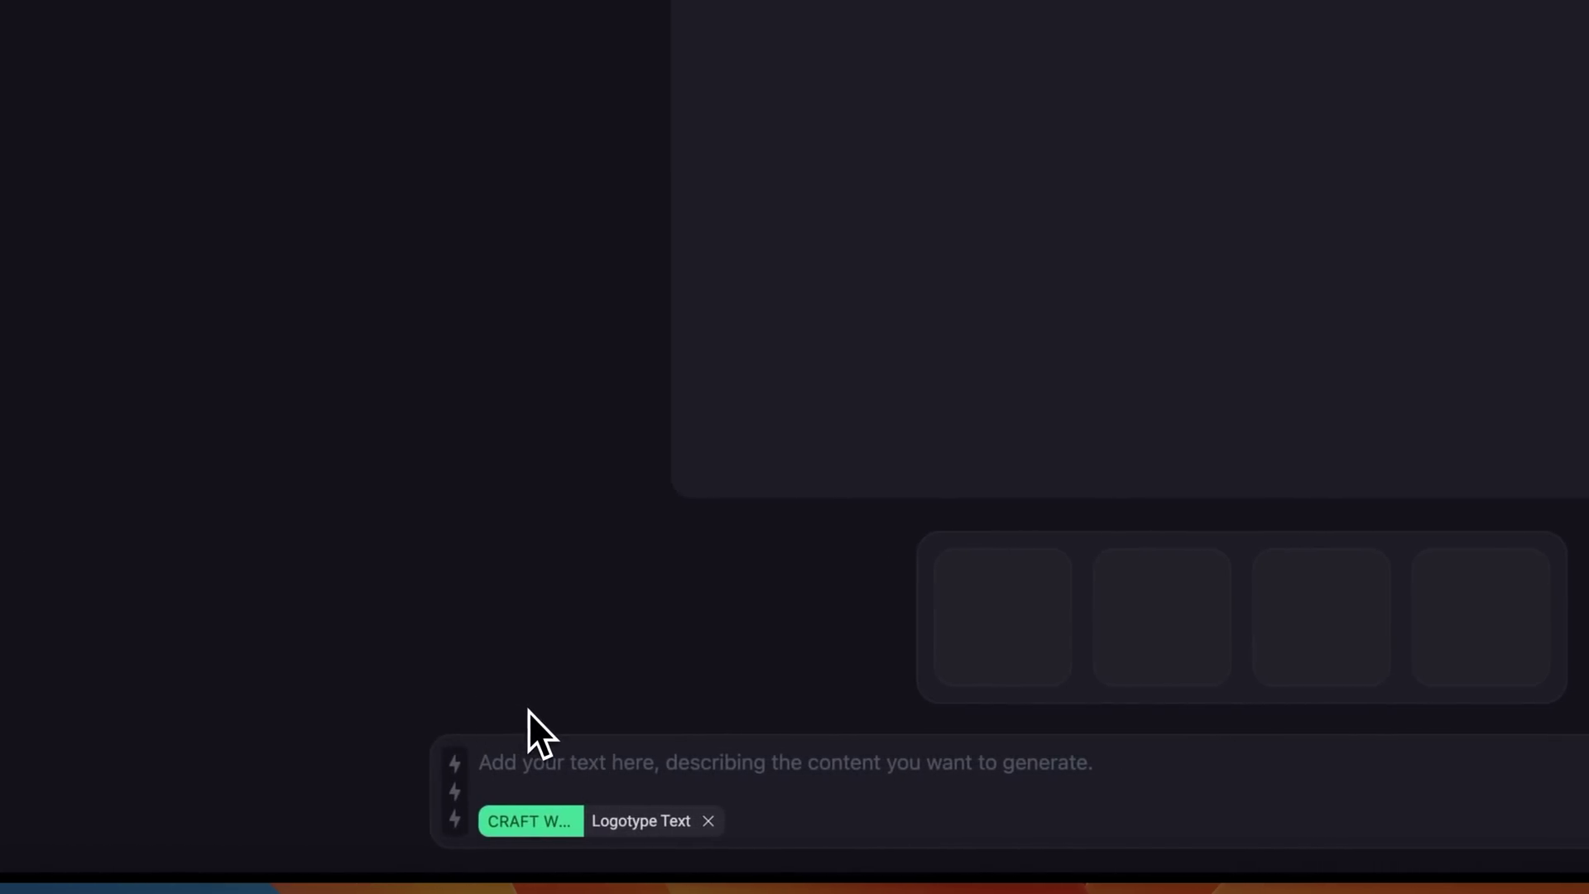
# - Enter the prompt "magic theme, vintage look, textured design" for the logotype
pyautogui.click(542, 768)
pyautogui.write('magic theme, ')
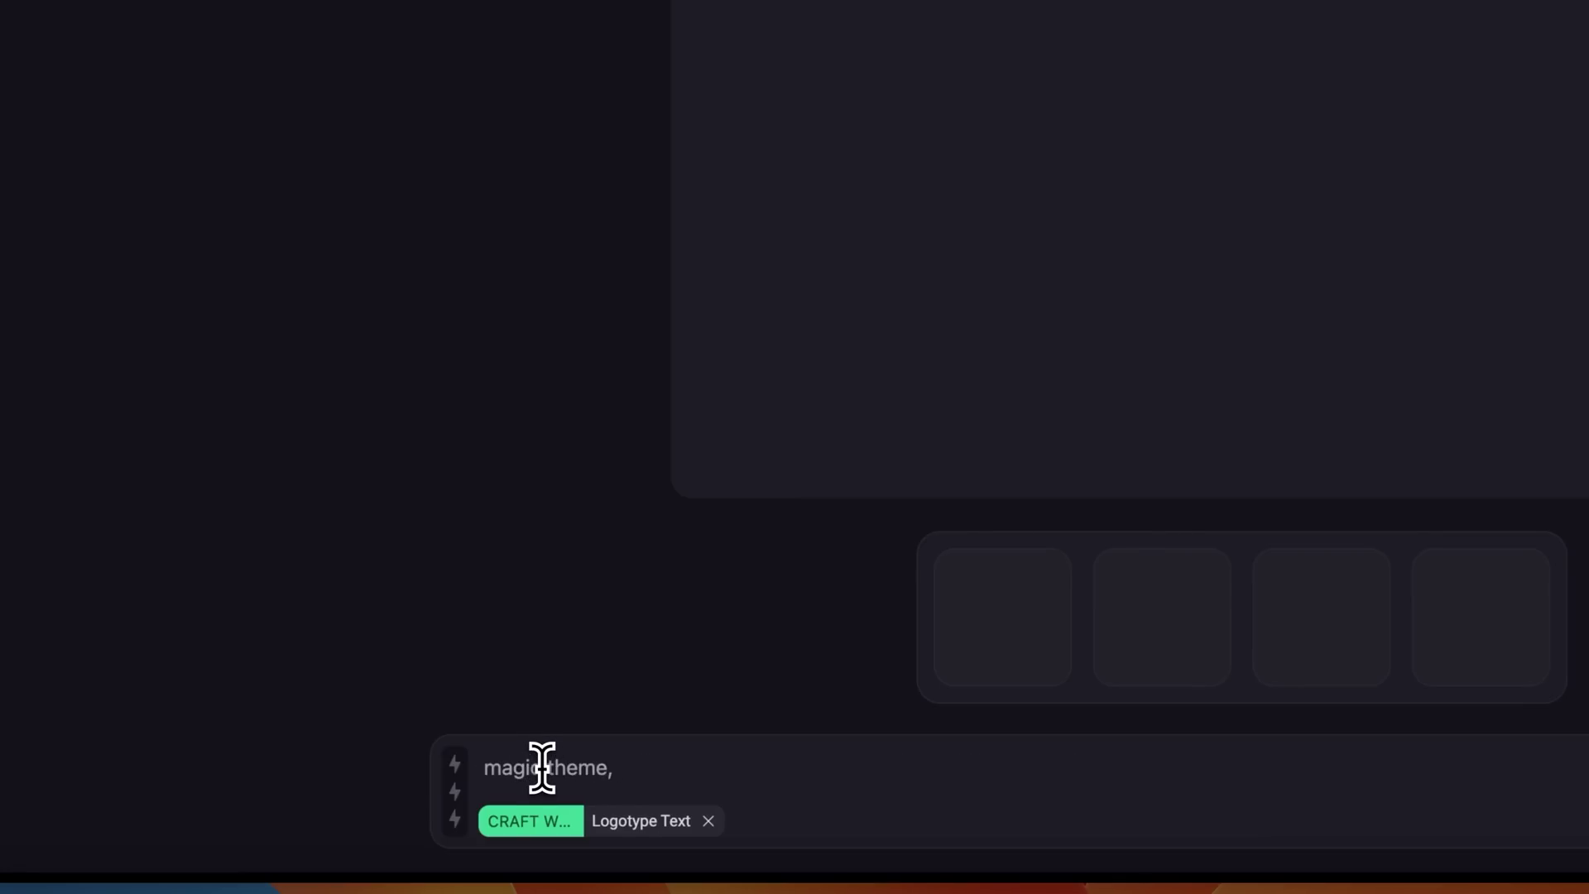
pyautogui.write('vintage look, textured desi')
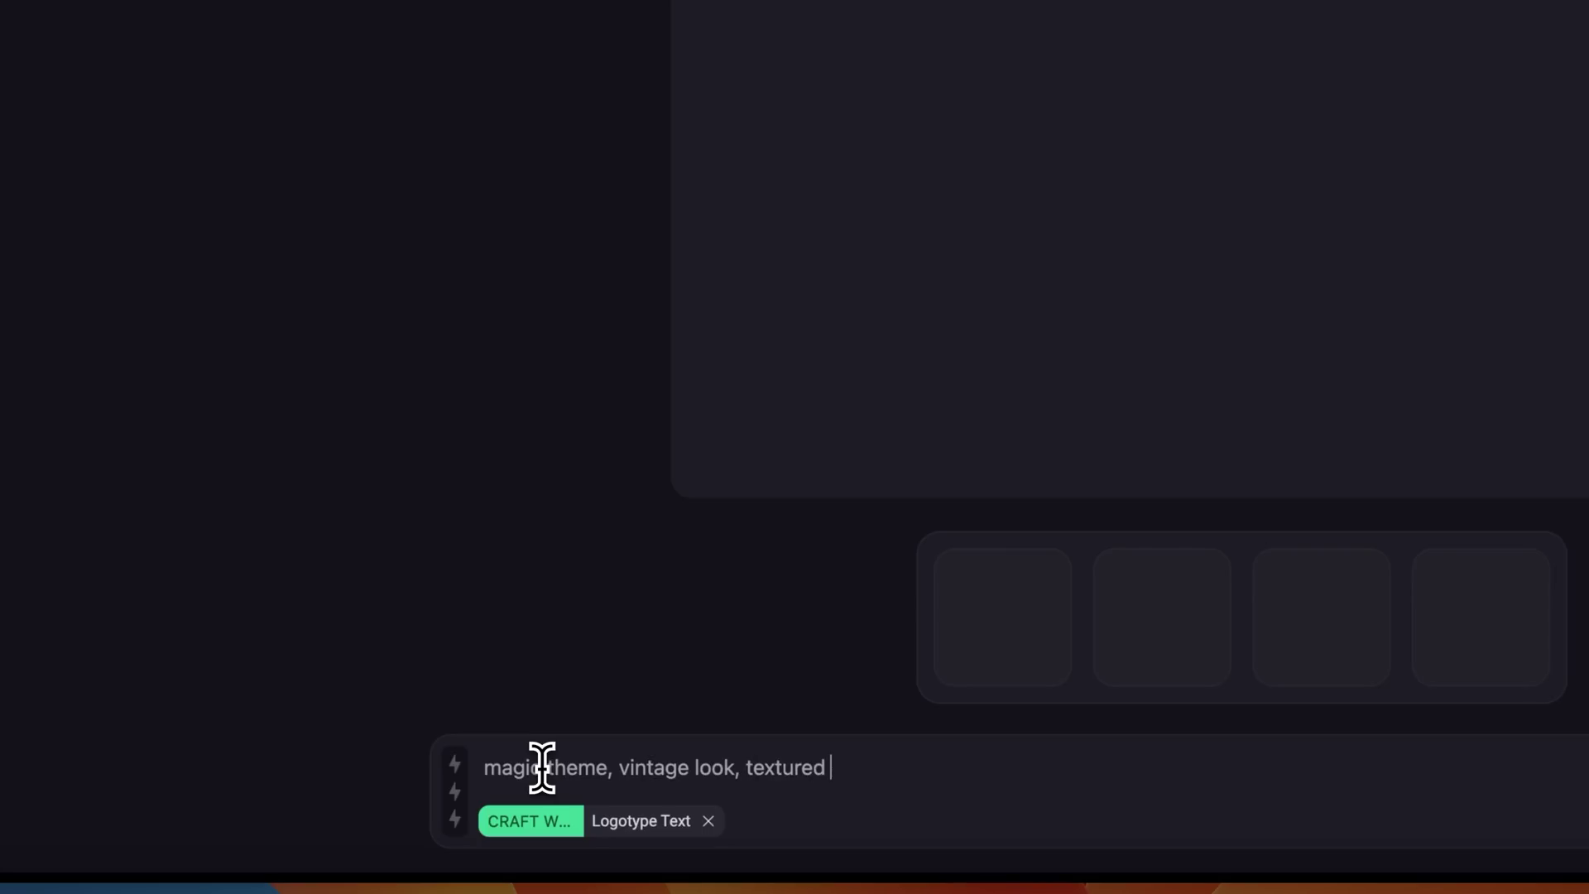
pyautogui.write('gn')
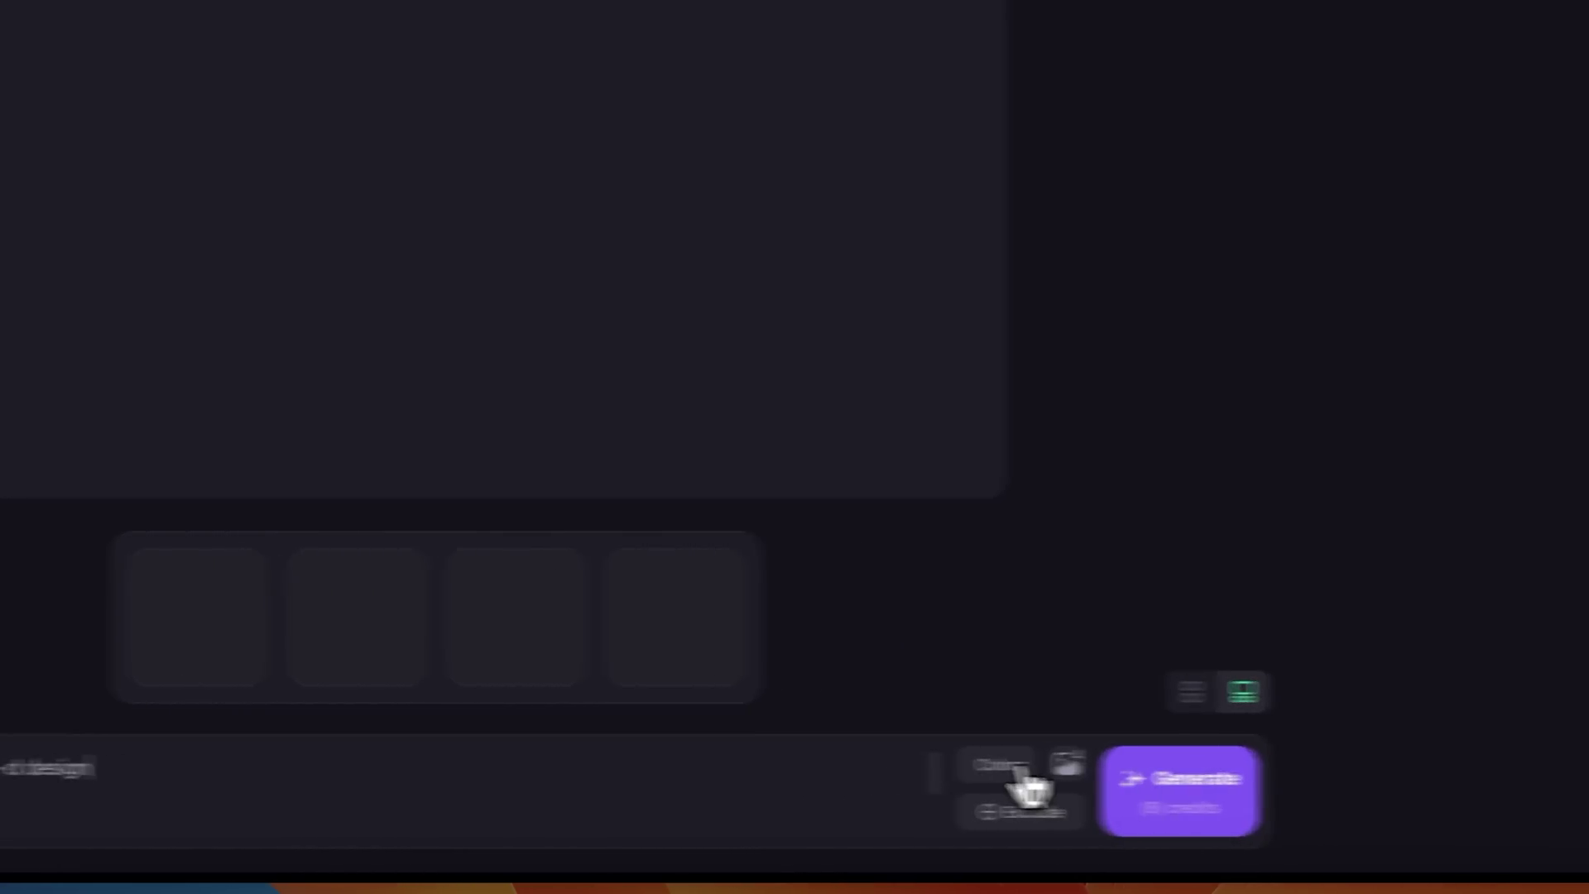
# - Define the color palette with Red as primary, Beige as secondary and Black as background color
pyautogui.click(1116, 770)
pyautogui.click(1100, 397)
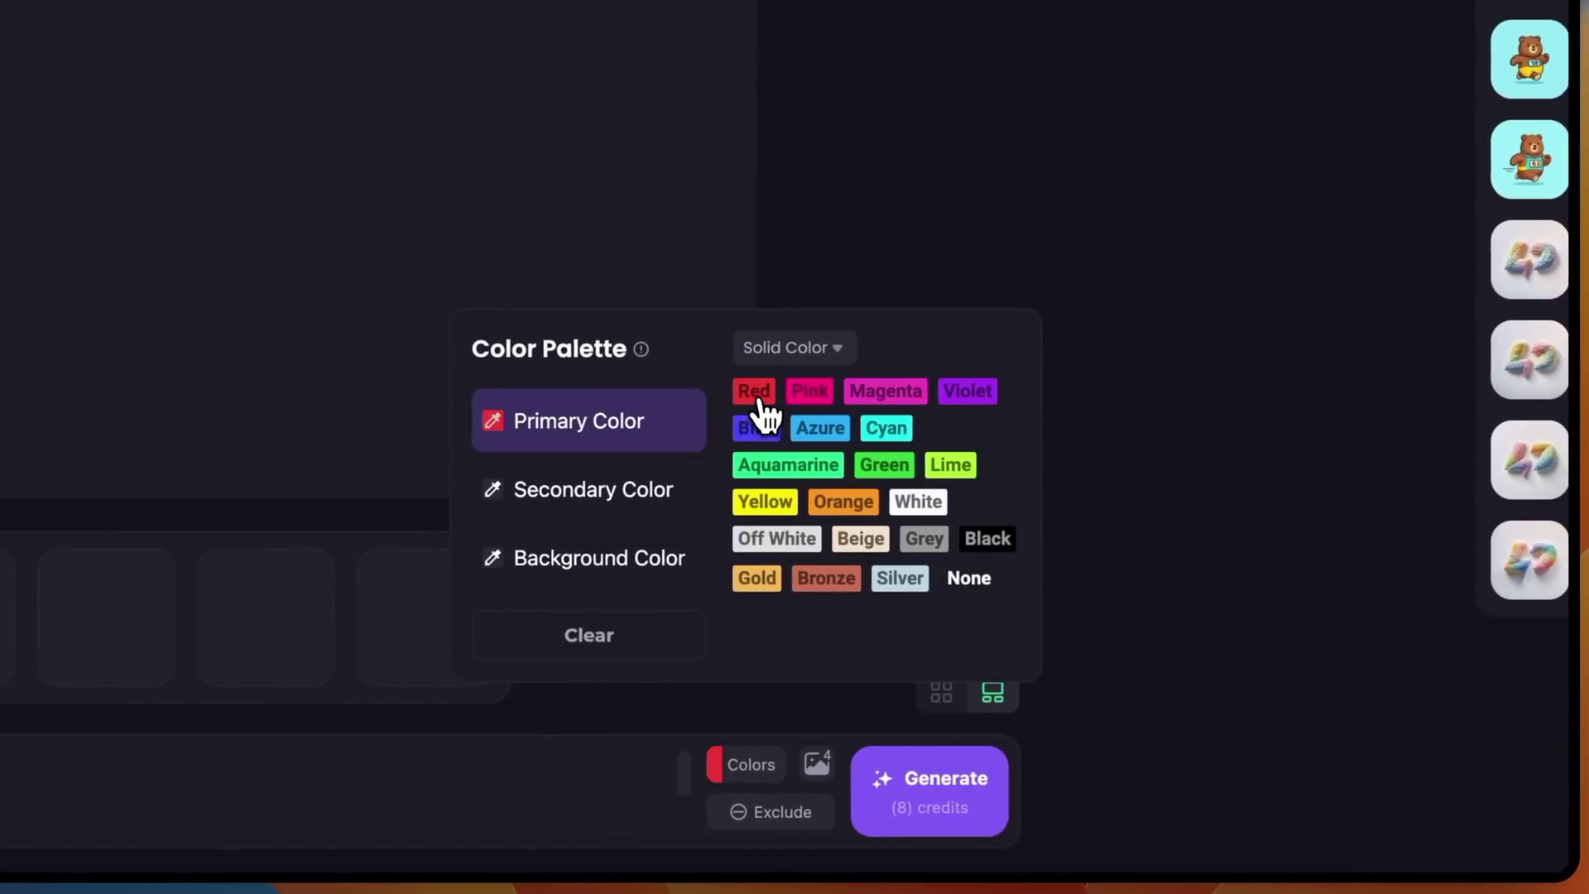
pyautogui.click(674, 513)
pyautogui.click(856, 548)
pyautogui.click(654, 580)
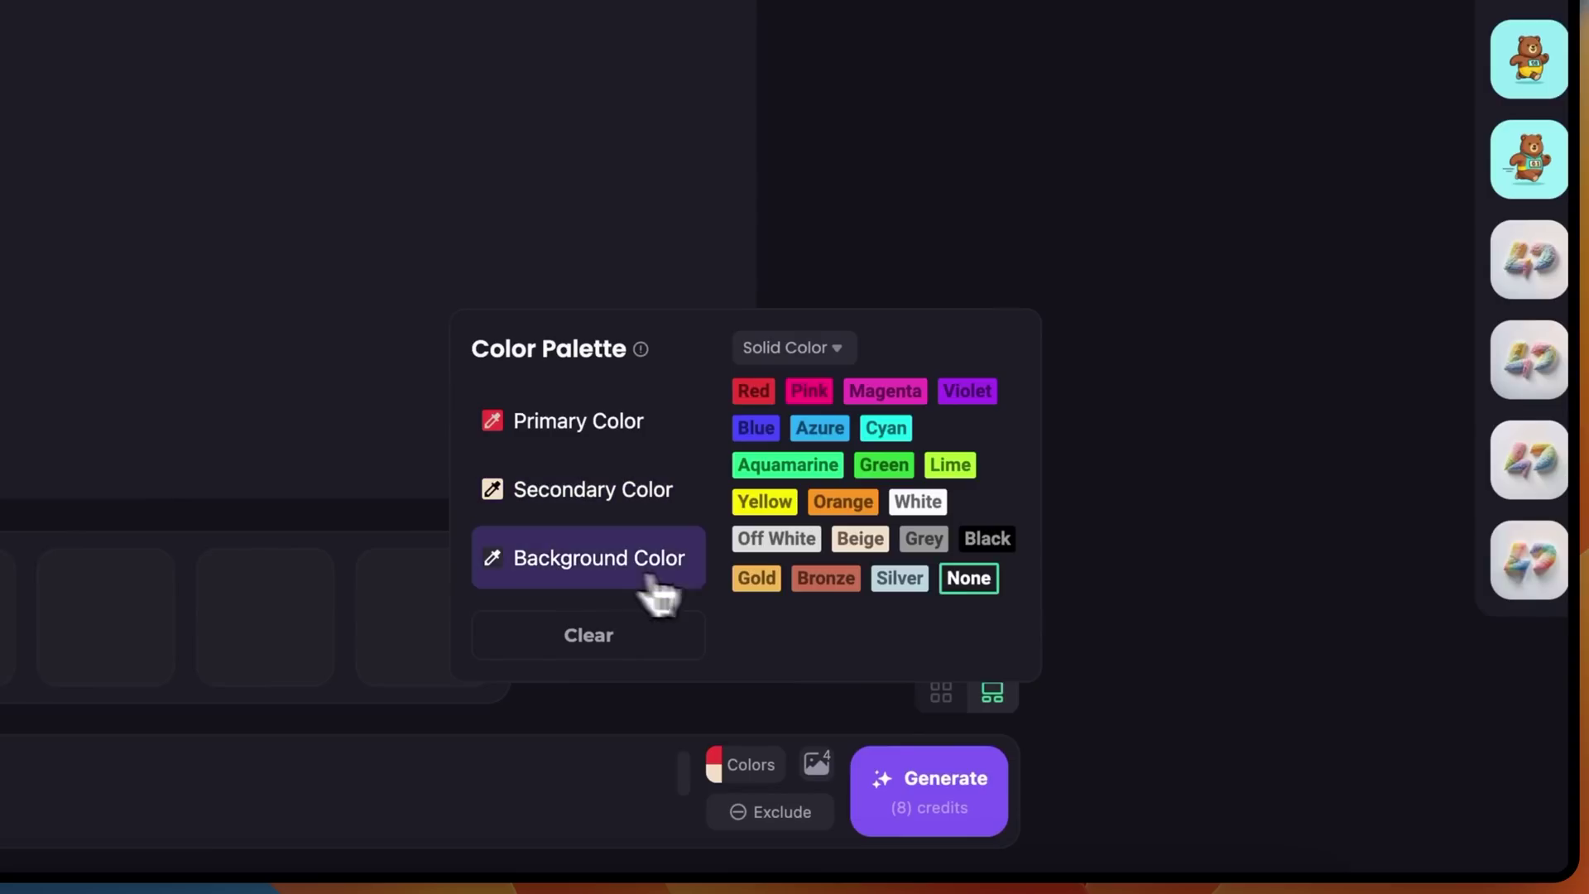
pyautogui.click(986, 546)
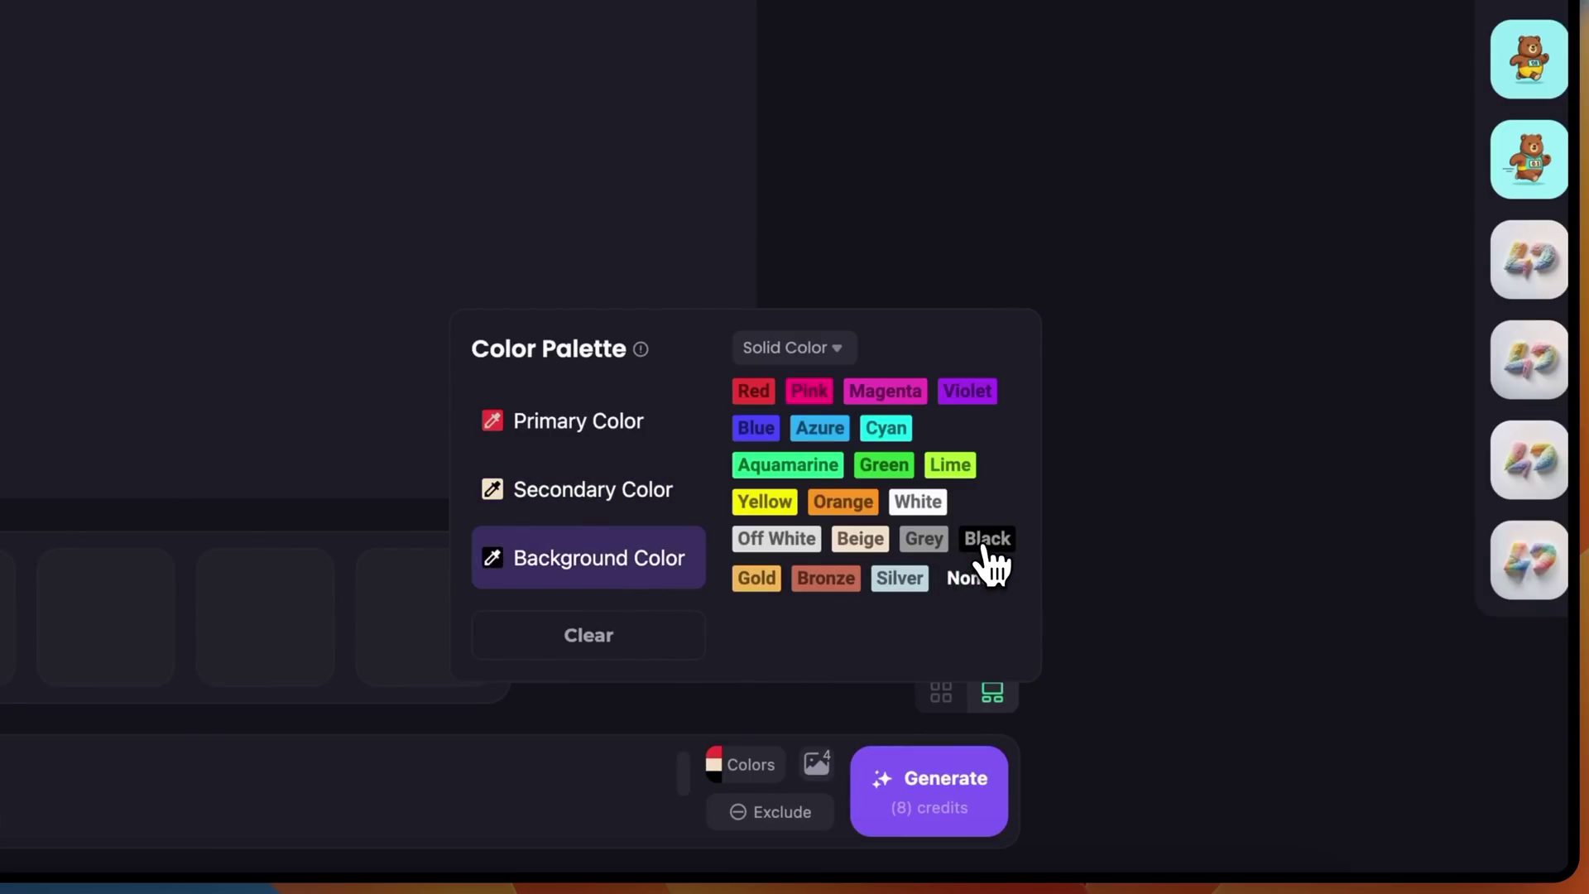
pyautogui.click(733, 766)
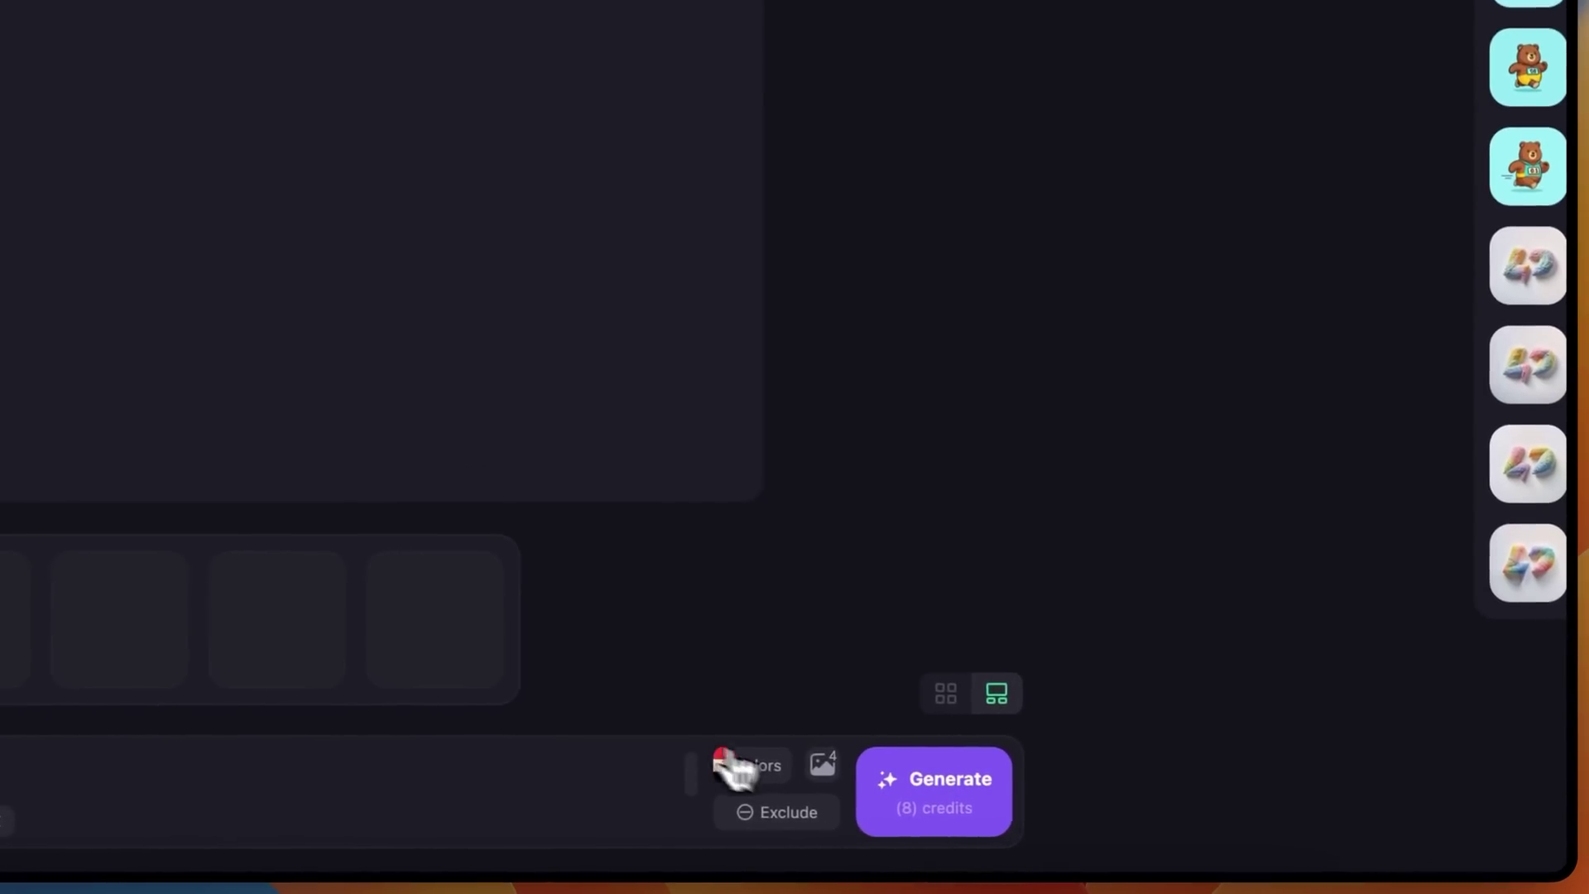
# - Generate the CRAFT WORKS logotypes, trying the grid layout and returning to the single-image layout
pyautogui.click(927, 803)
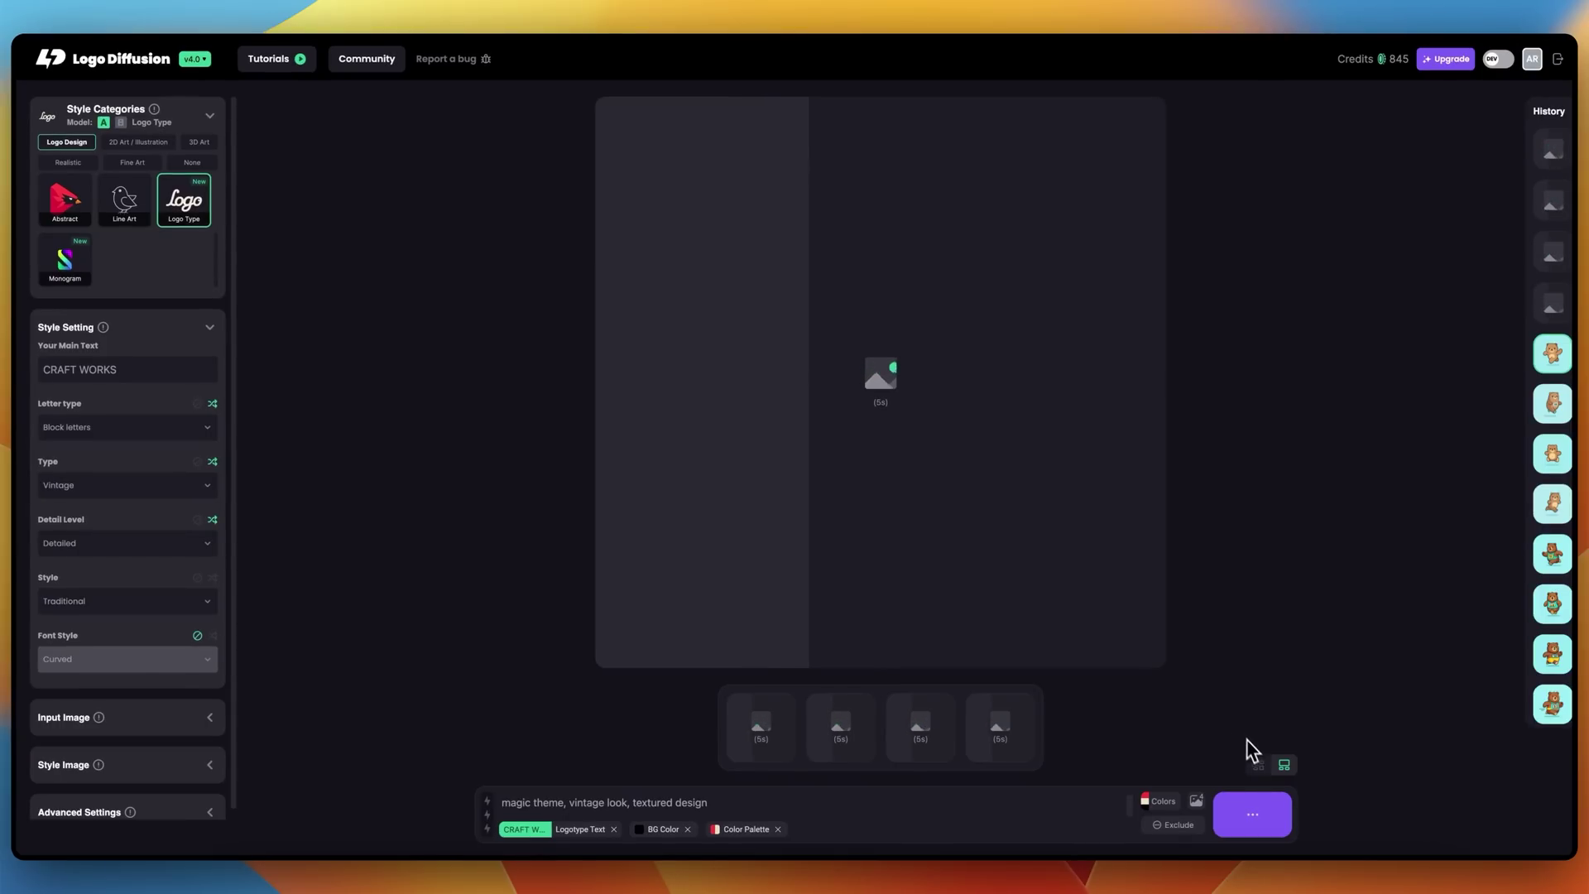
pyautogui.click(1258, 764)
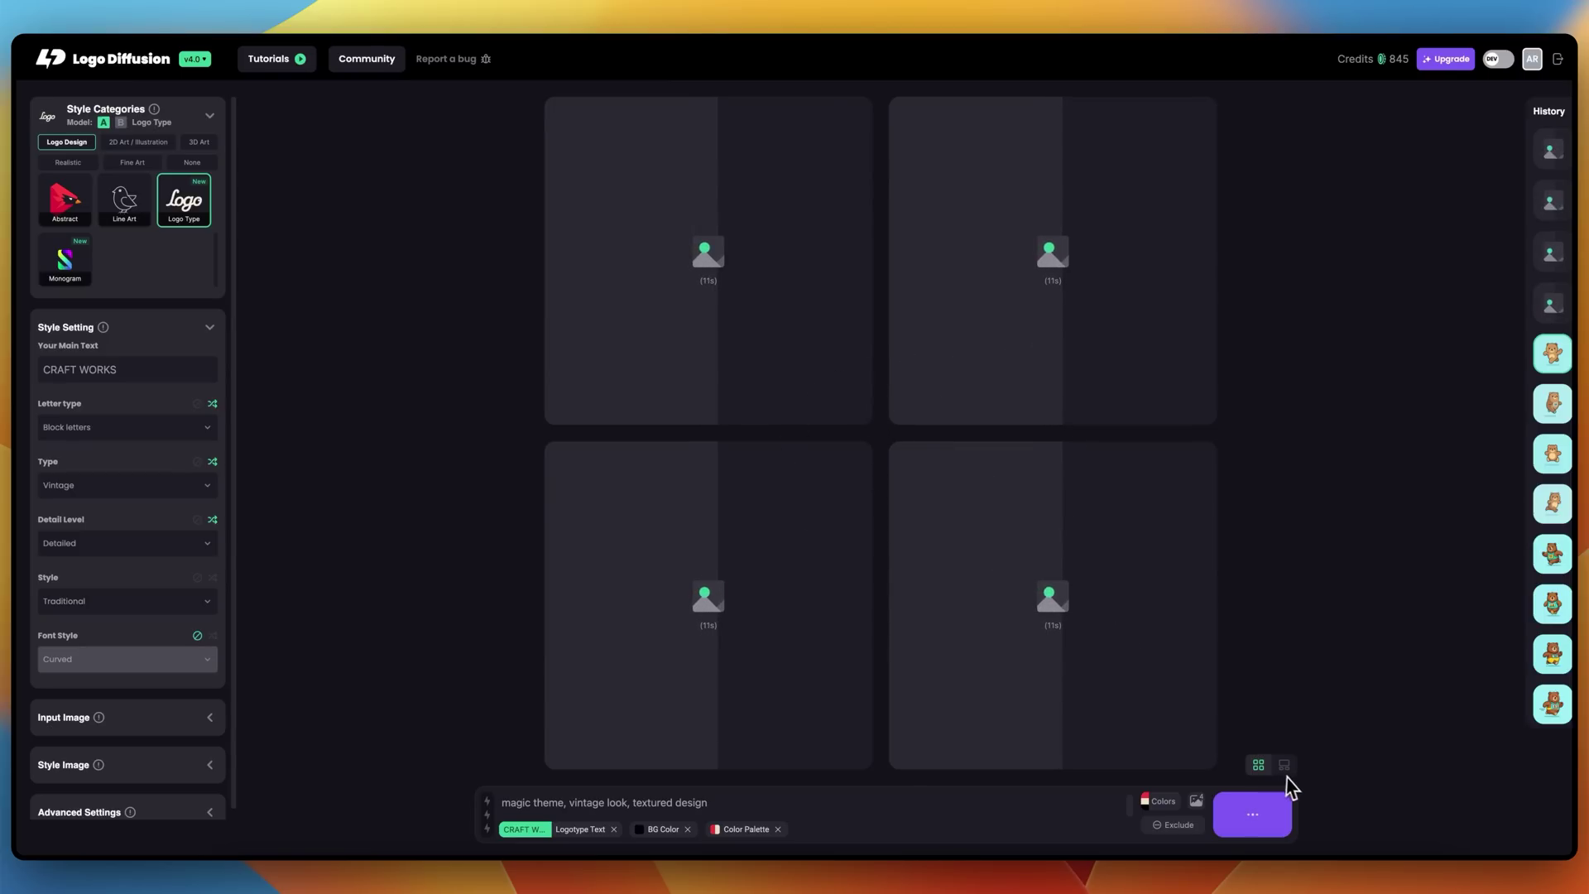
pyautogui.click(1283, 765)
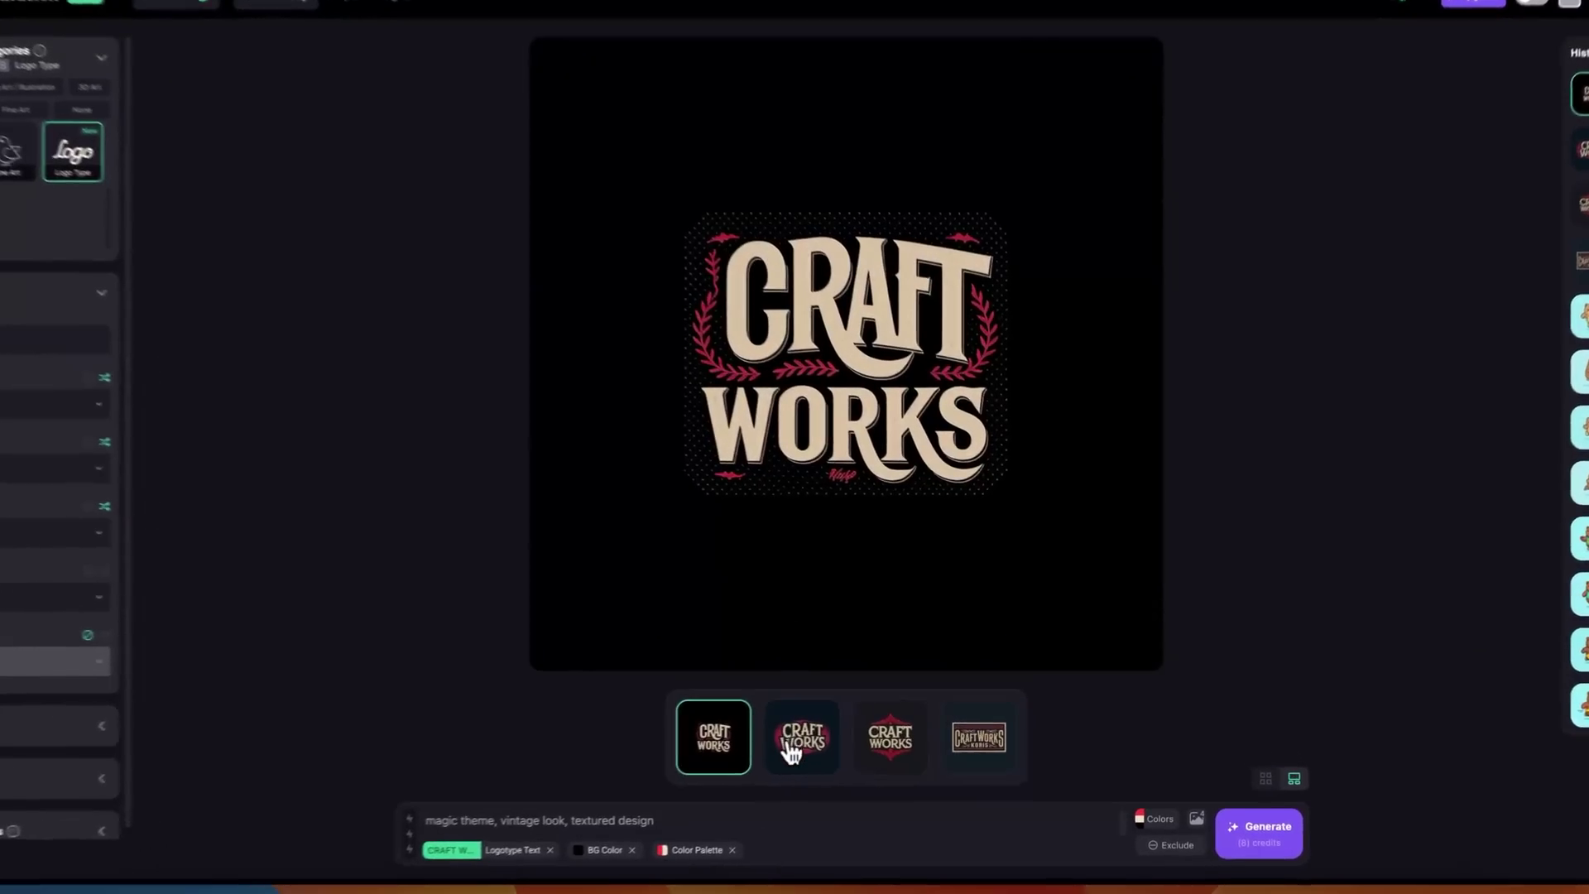
# - Examine the four generated CRAFT WORKS variations one by one in the large preview
pyautogui.click(846, 741)
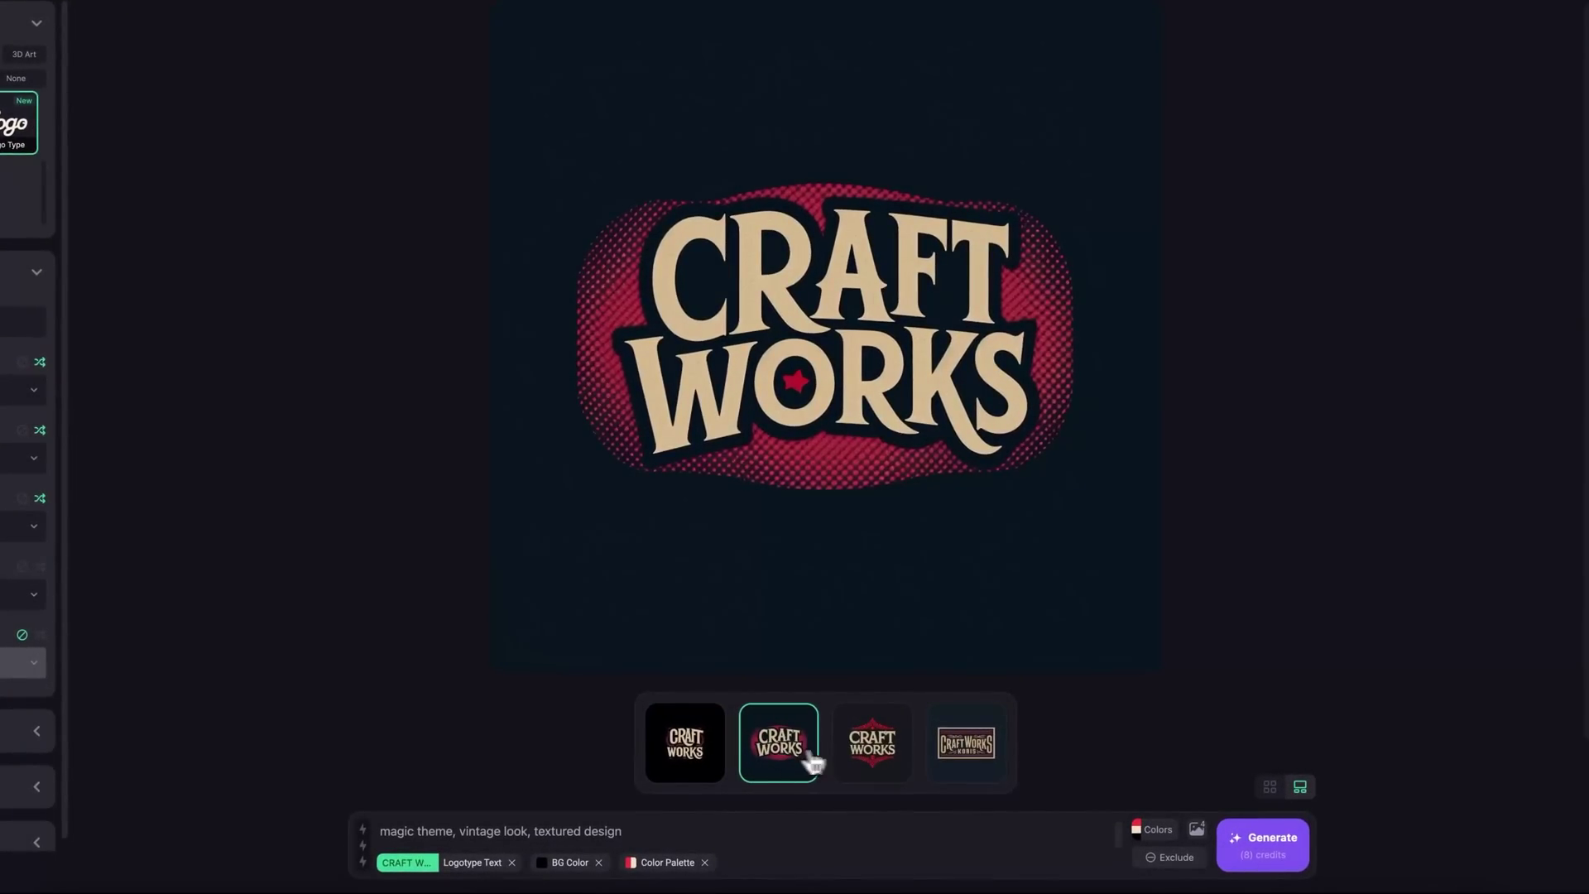
pyautogui.click(706, 749)
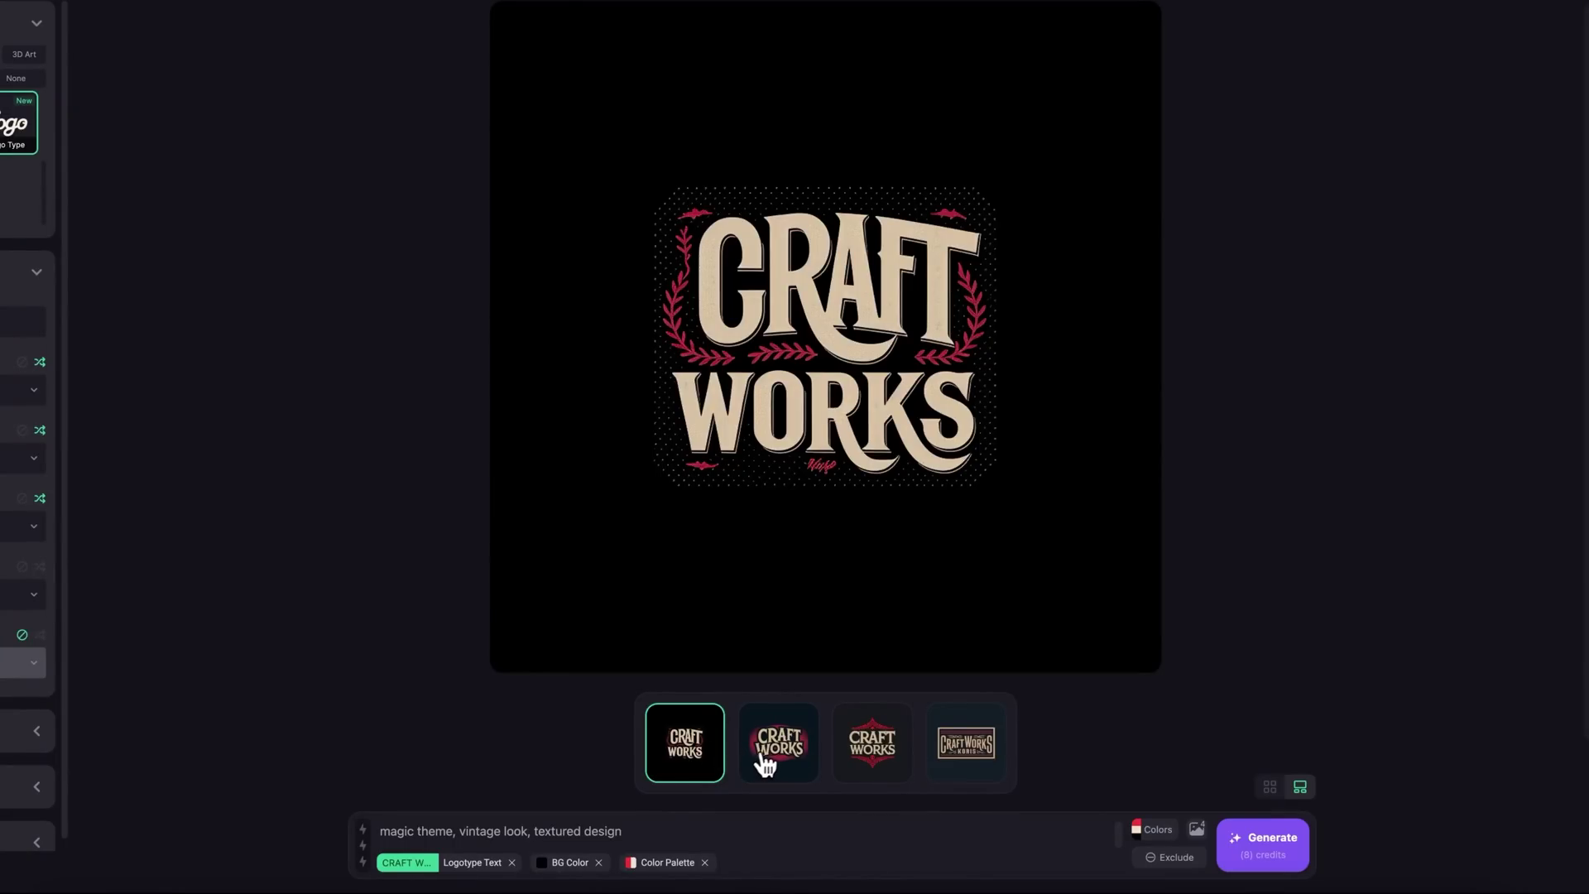
pyautogui.click(785, 758)
pyautogui.click(871, 755)
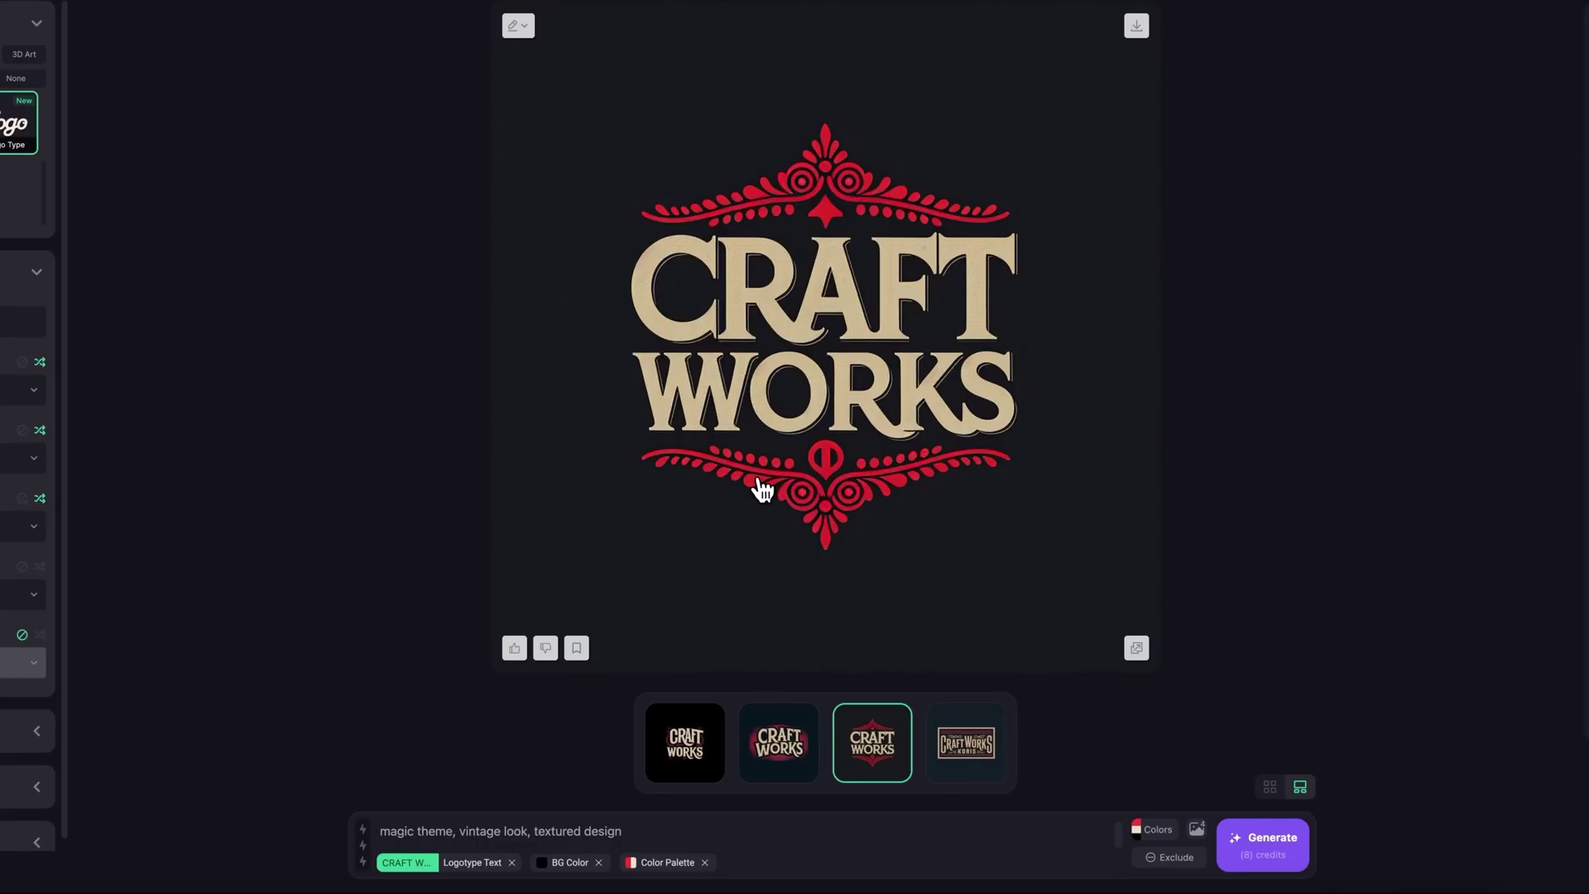
pyautogui.click(969, 750)
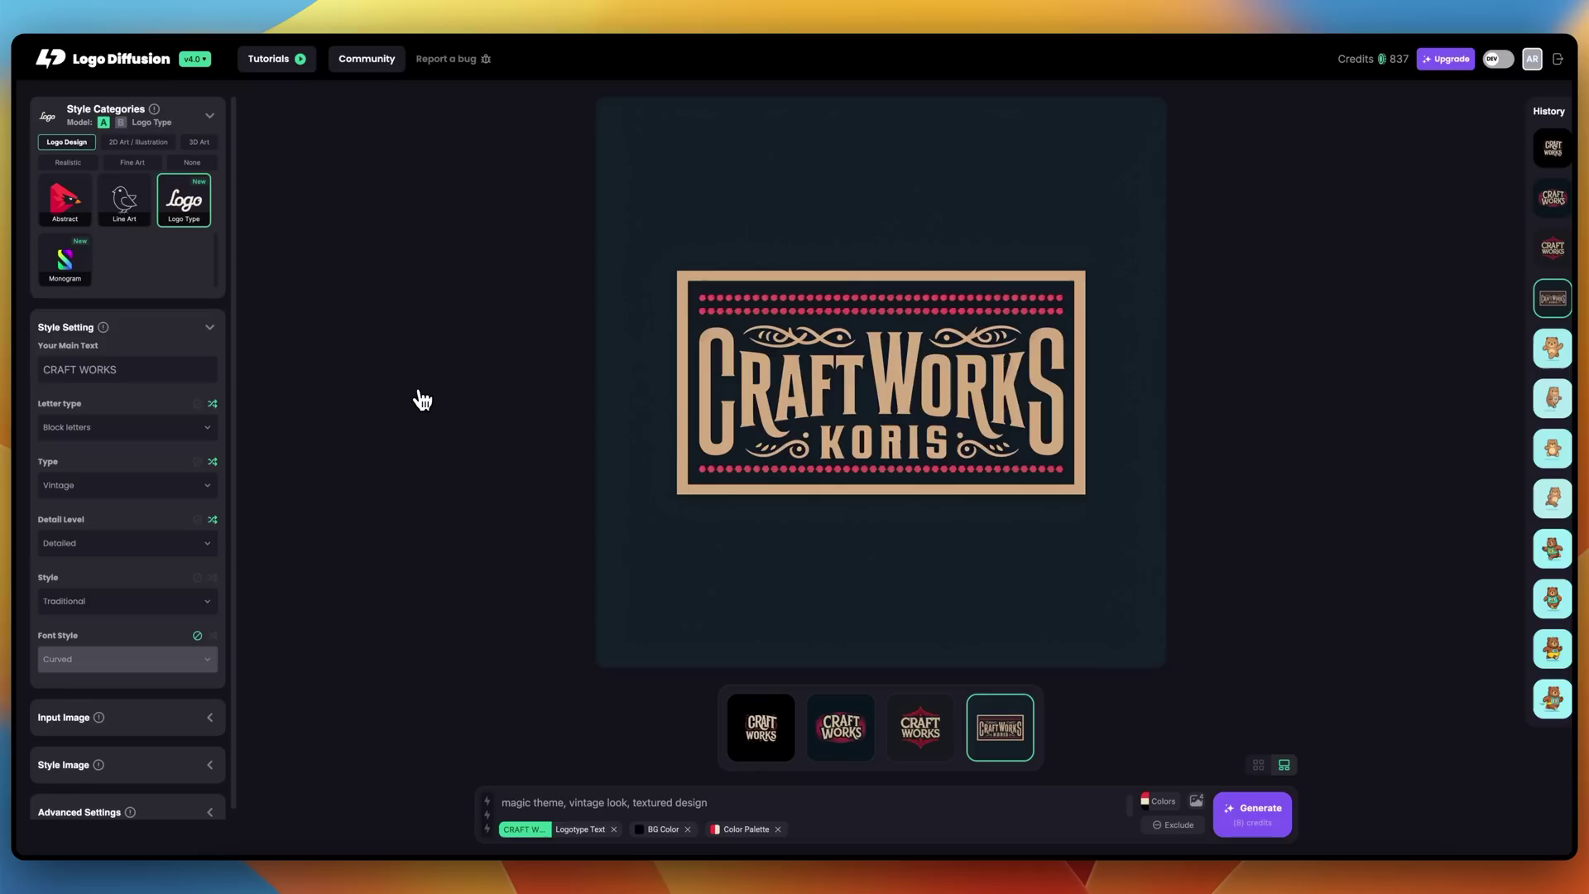
# - Replace the logotype's main text with "Digital Nexus"
pyautogui.scroll(-1, 410, 430)
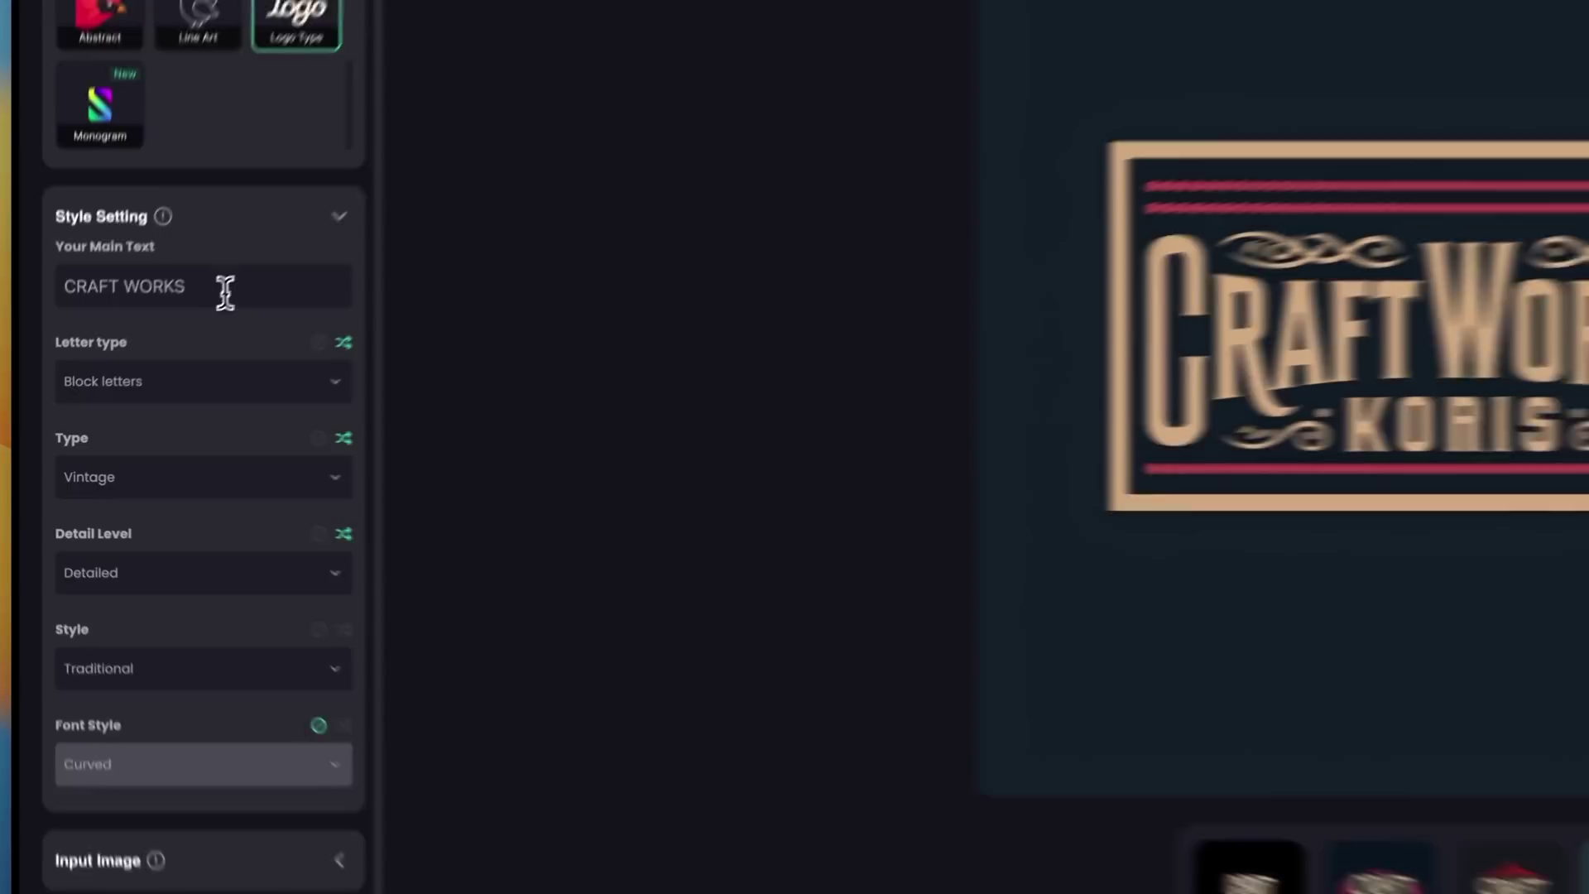
pyautogui.tripleClick(150, 369)
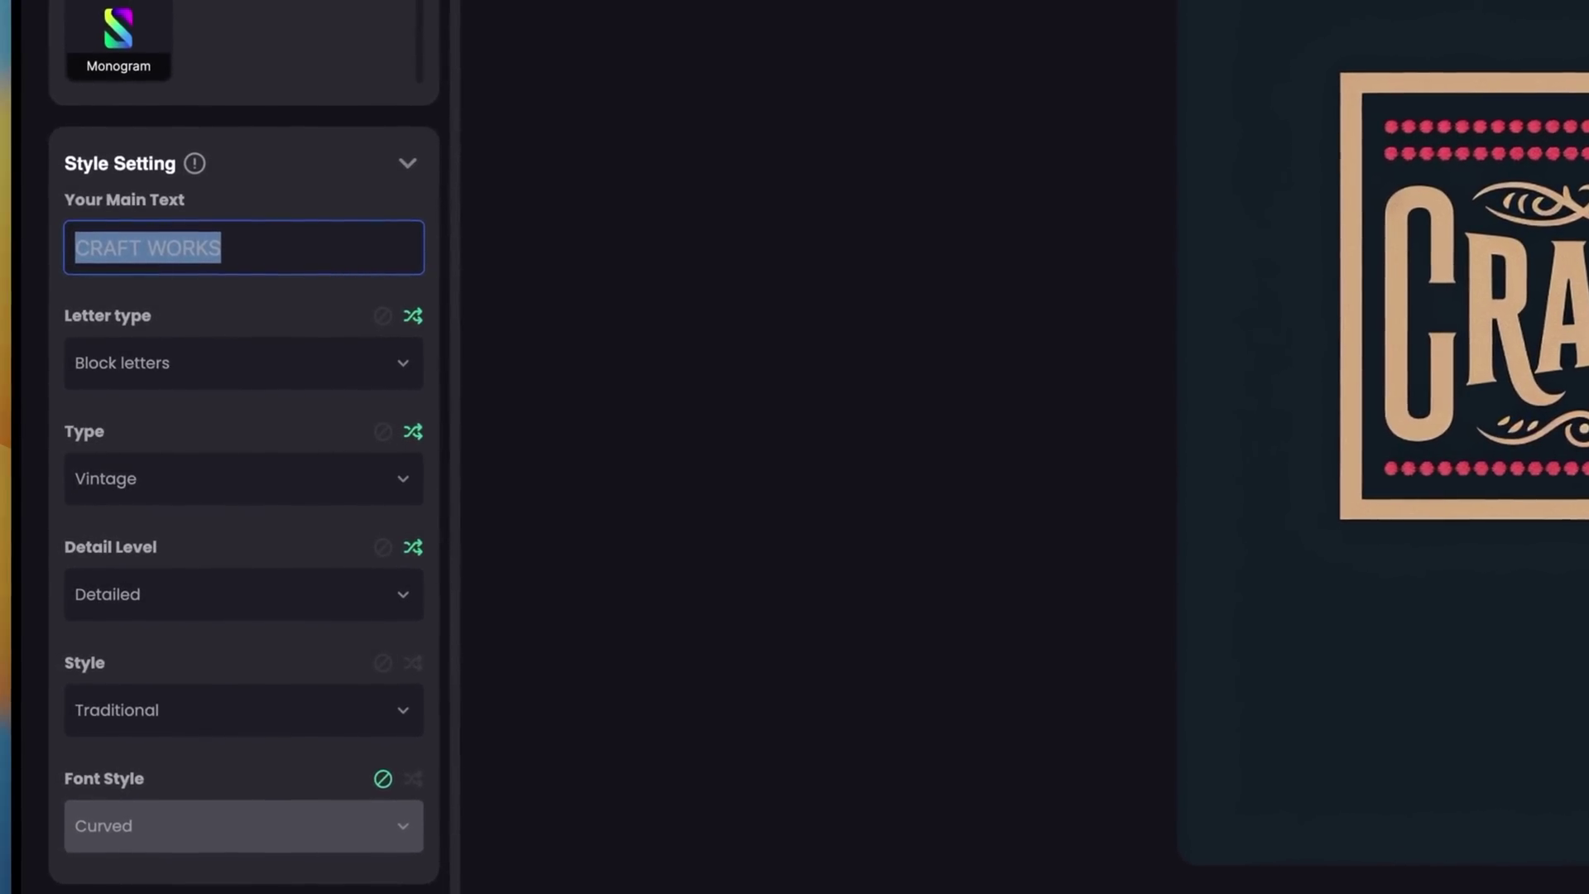
pyautogui.write('Digital Nexus')
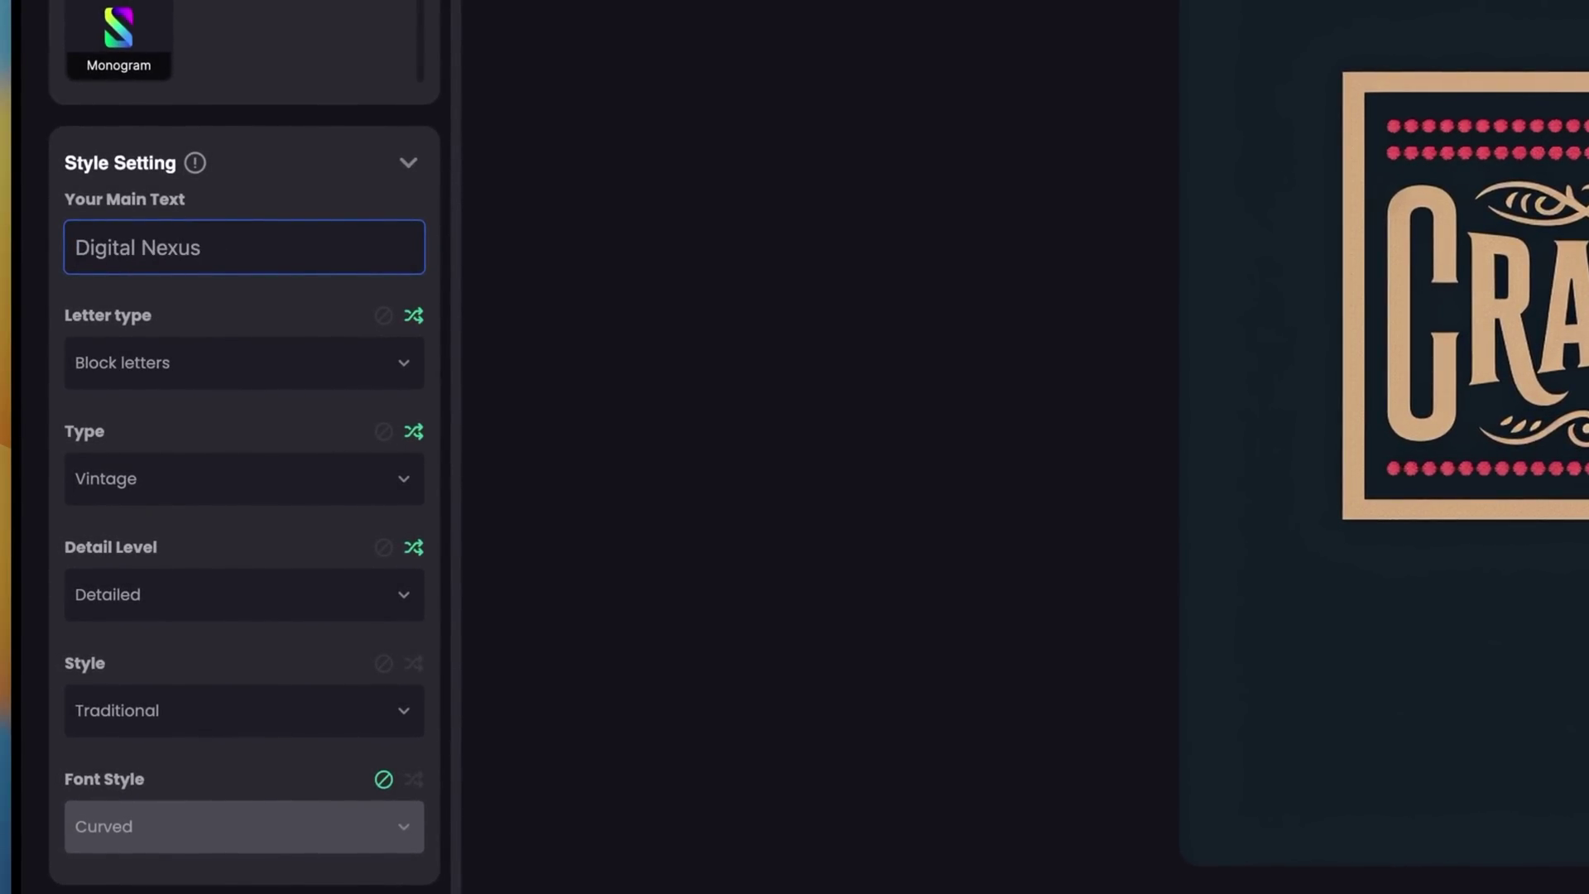
# - Set the logotype's Type to Modern and its Detail Level to Minimalist
pyautogui.scroll(-2, 264, 248)
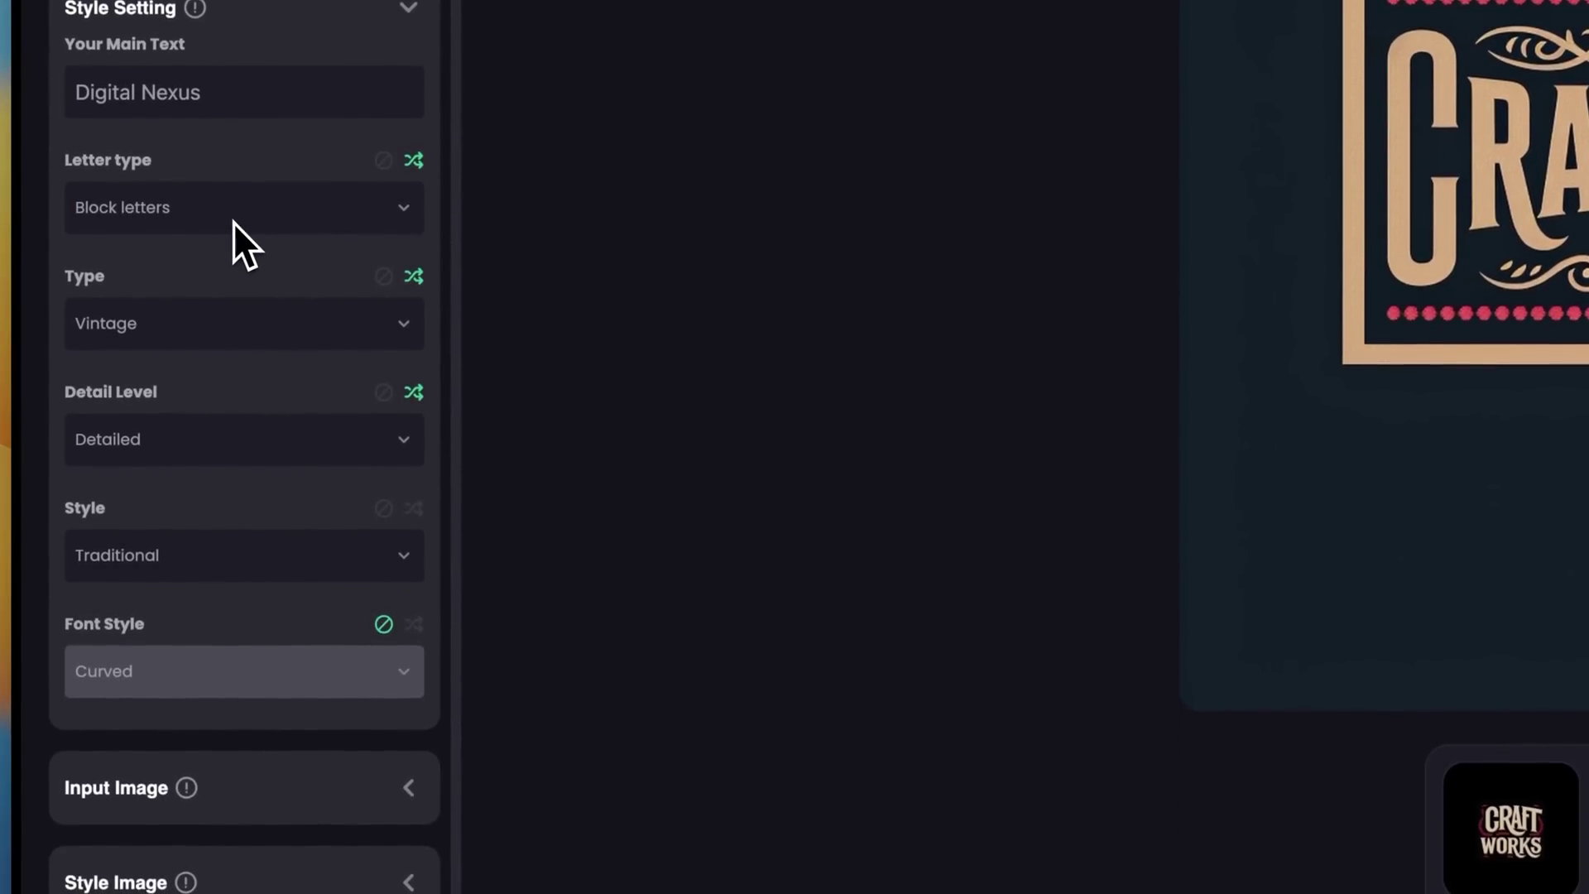
pyautogui.click(240, 330)
pyautogui.click(184, 379)
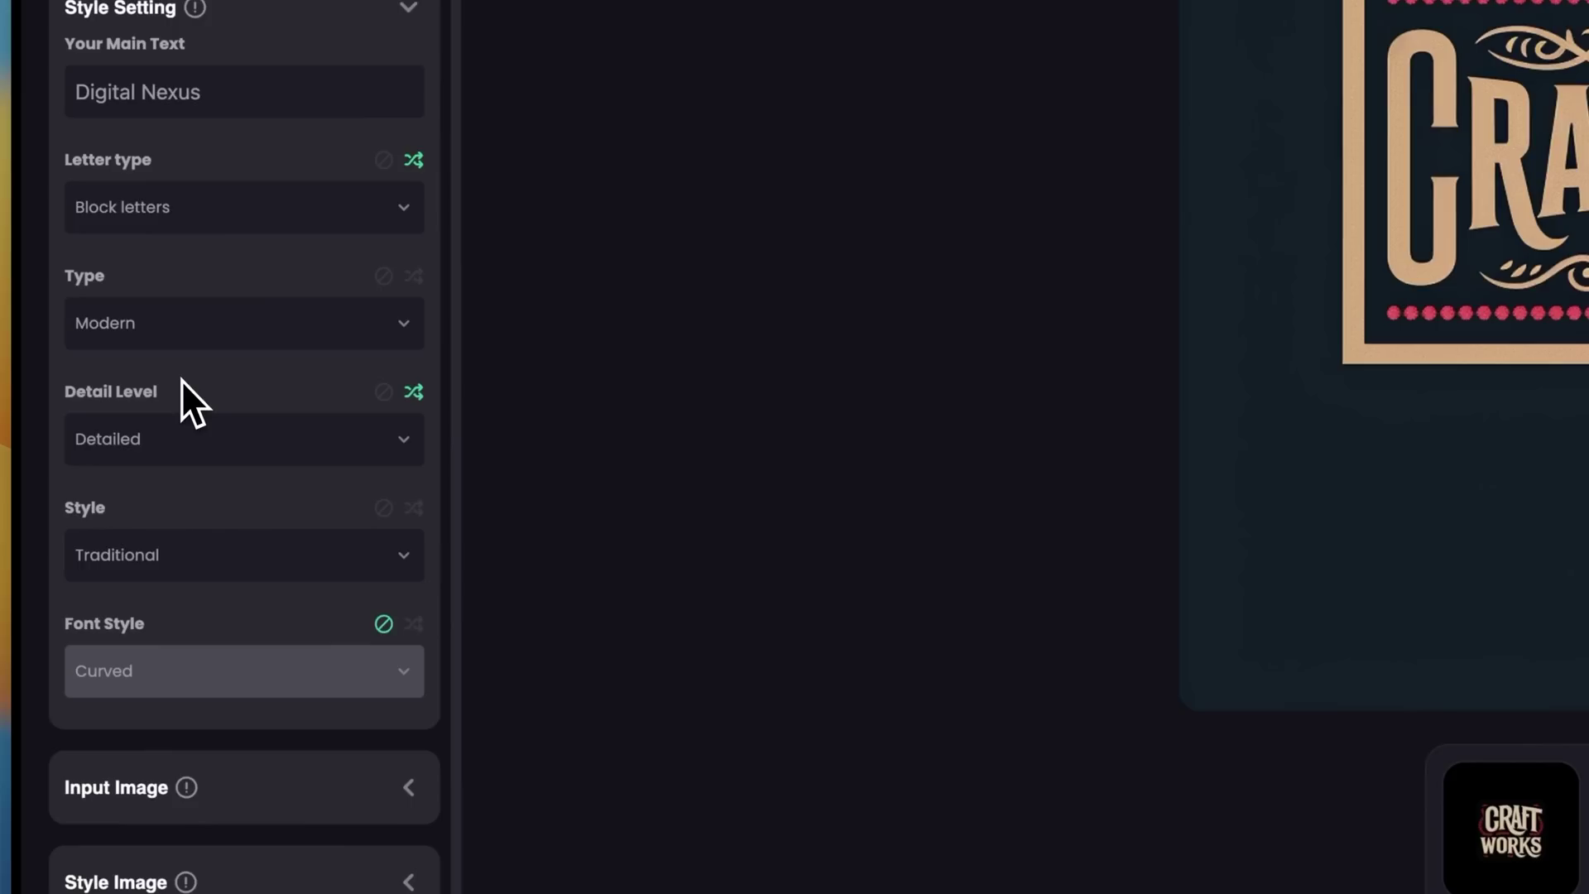
pyautogui.click(199, 452)
pyautogui.click(193, 498)
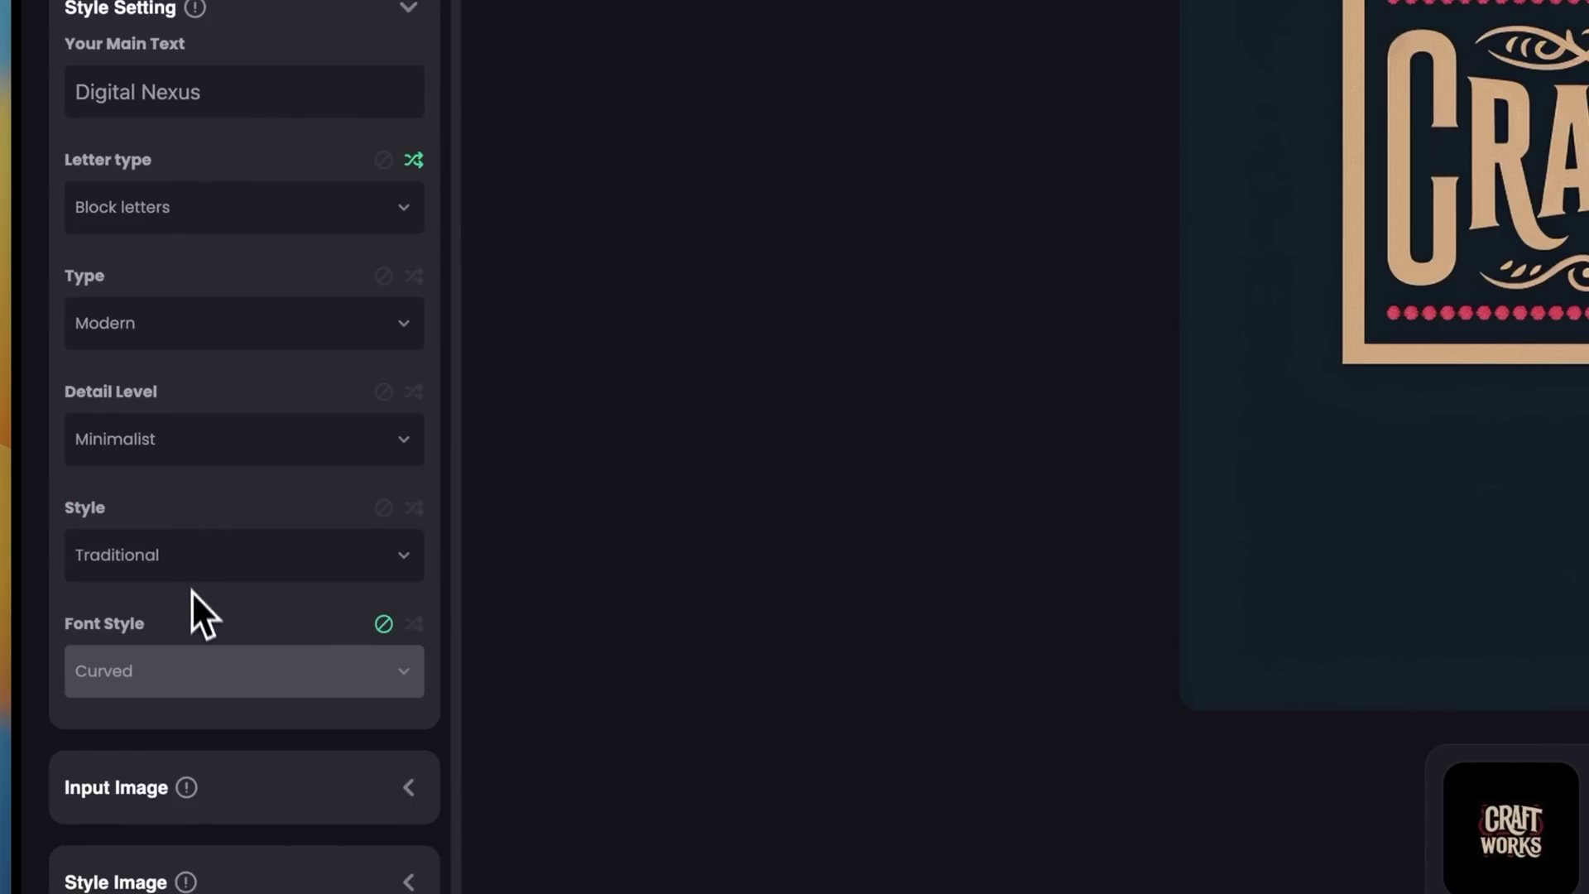
# - Disable the Style setting, and re-enable Font Style with the Geometric option
pyautogui.click(198, 563)
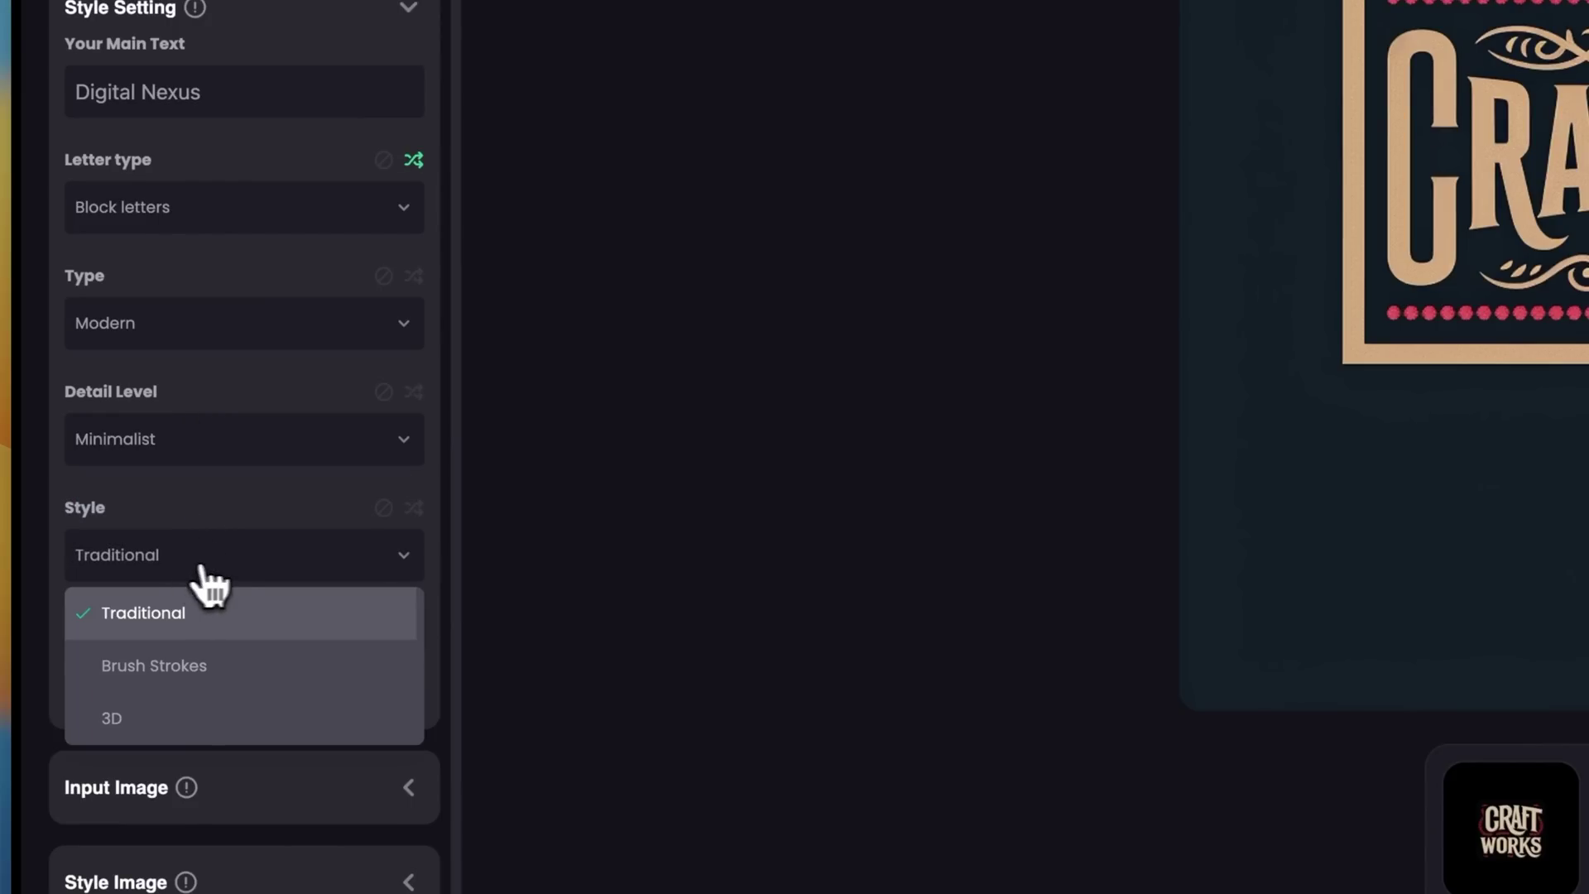
pyautogui.click(286, 571)
pyautogui.click(384, 508)
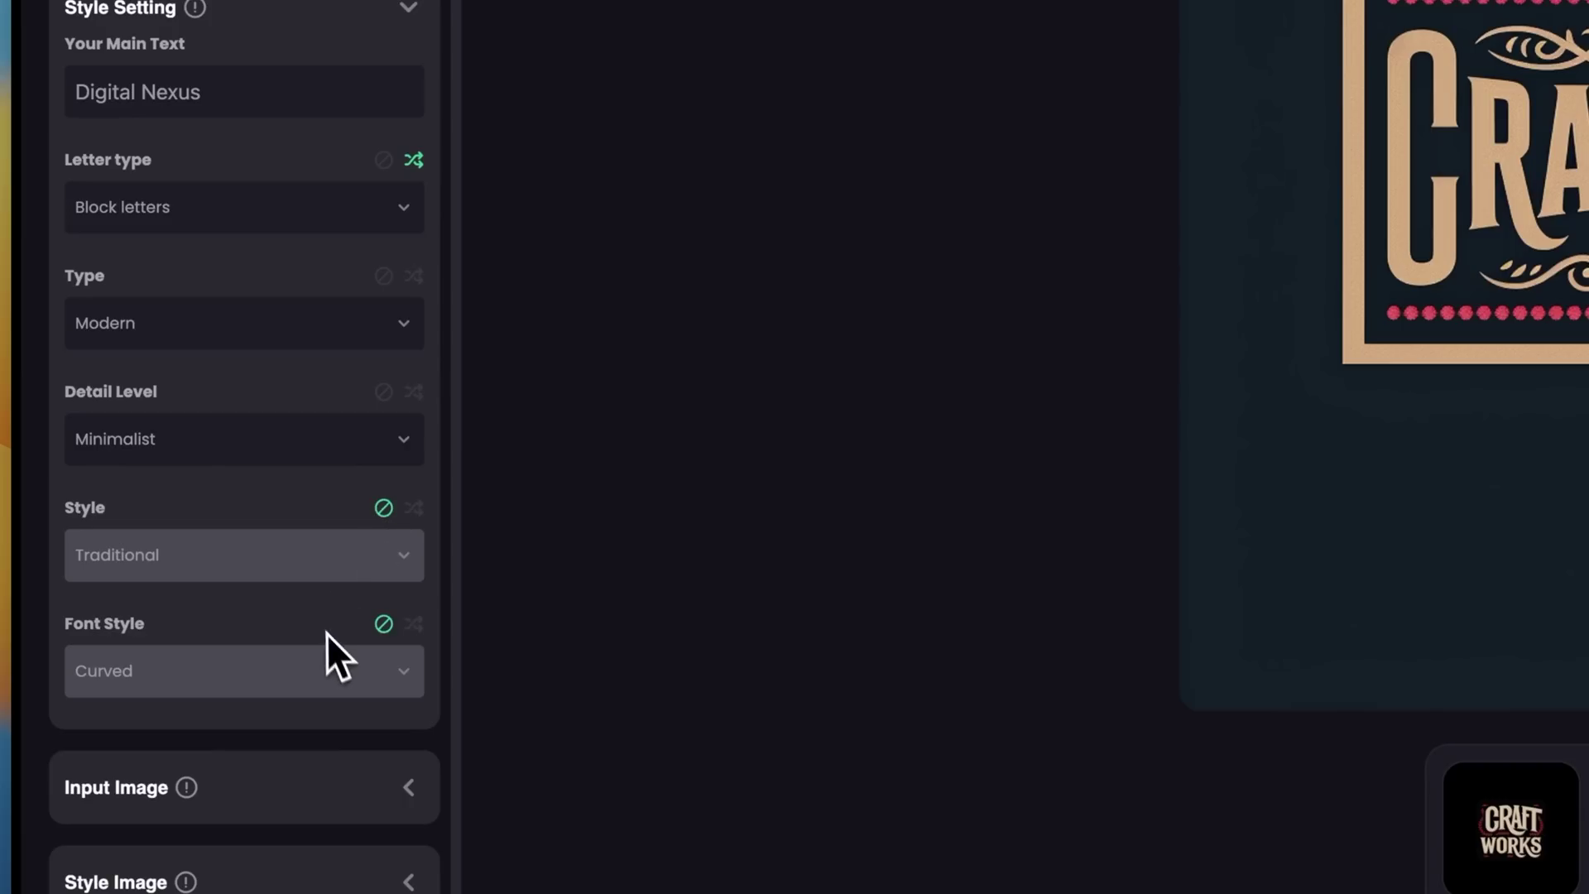
pyautogui.click(384, 625)
pyautogui.click(286, 674)
pyautogui.scroll(-2, 235, 699)
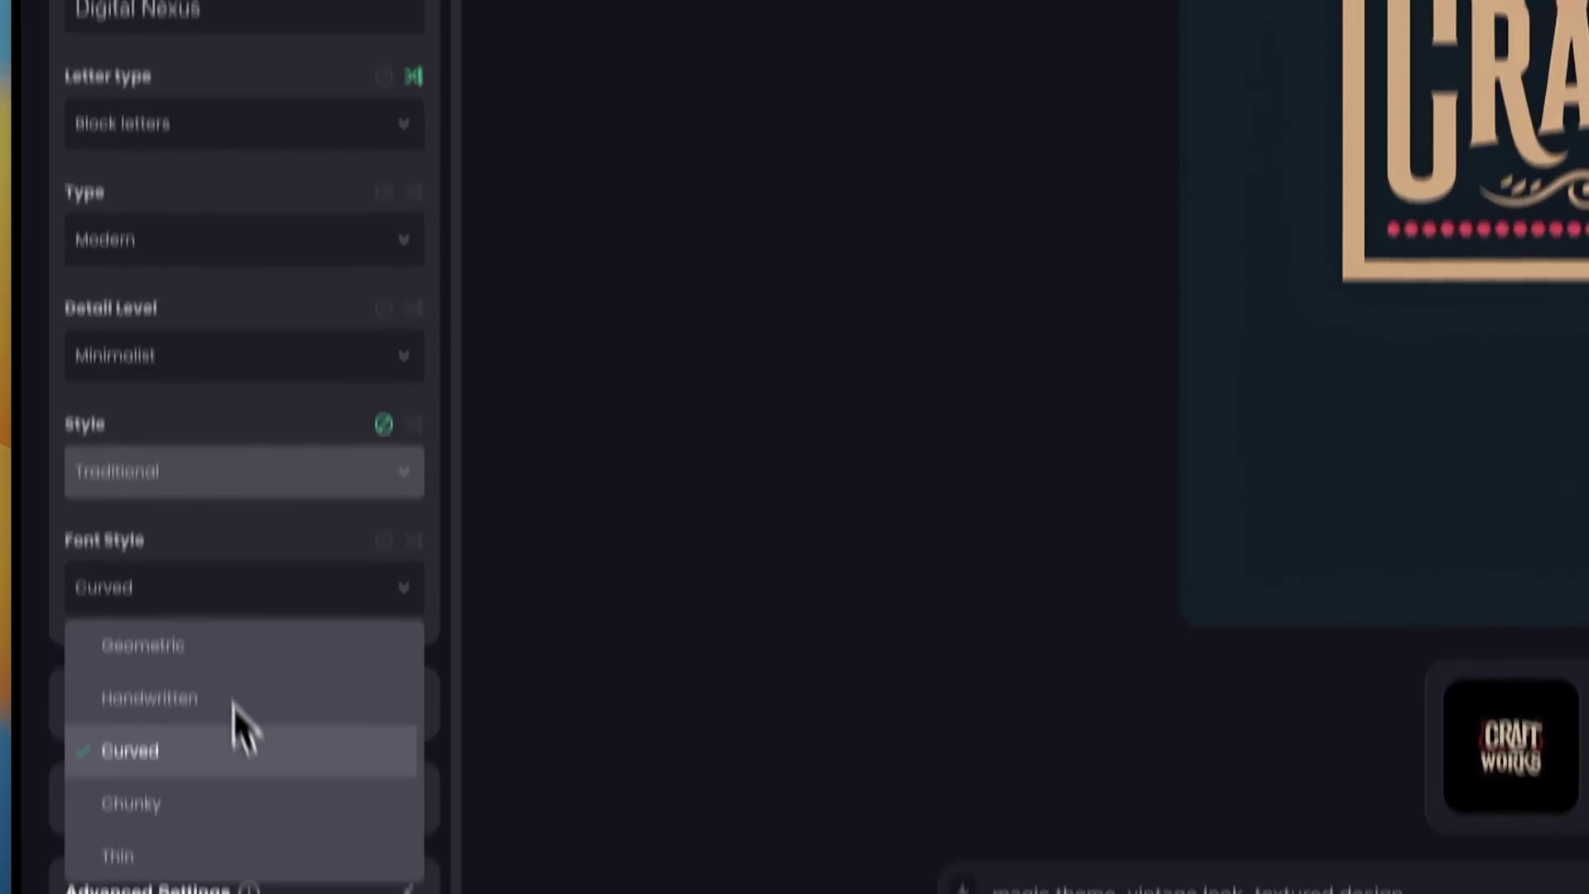
pyautogui.click(156, 654)
# - Replace the whole prompt with "big tech, startup logo"
pyautogui.moveTo(1403, 891); pyautogui.dragTo(866, 884)
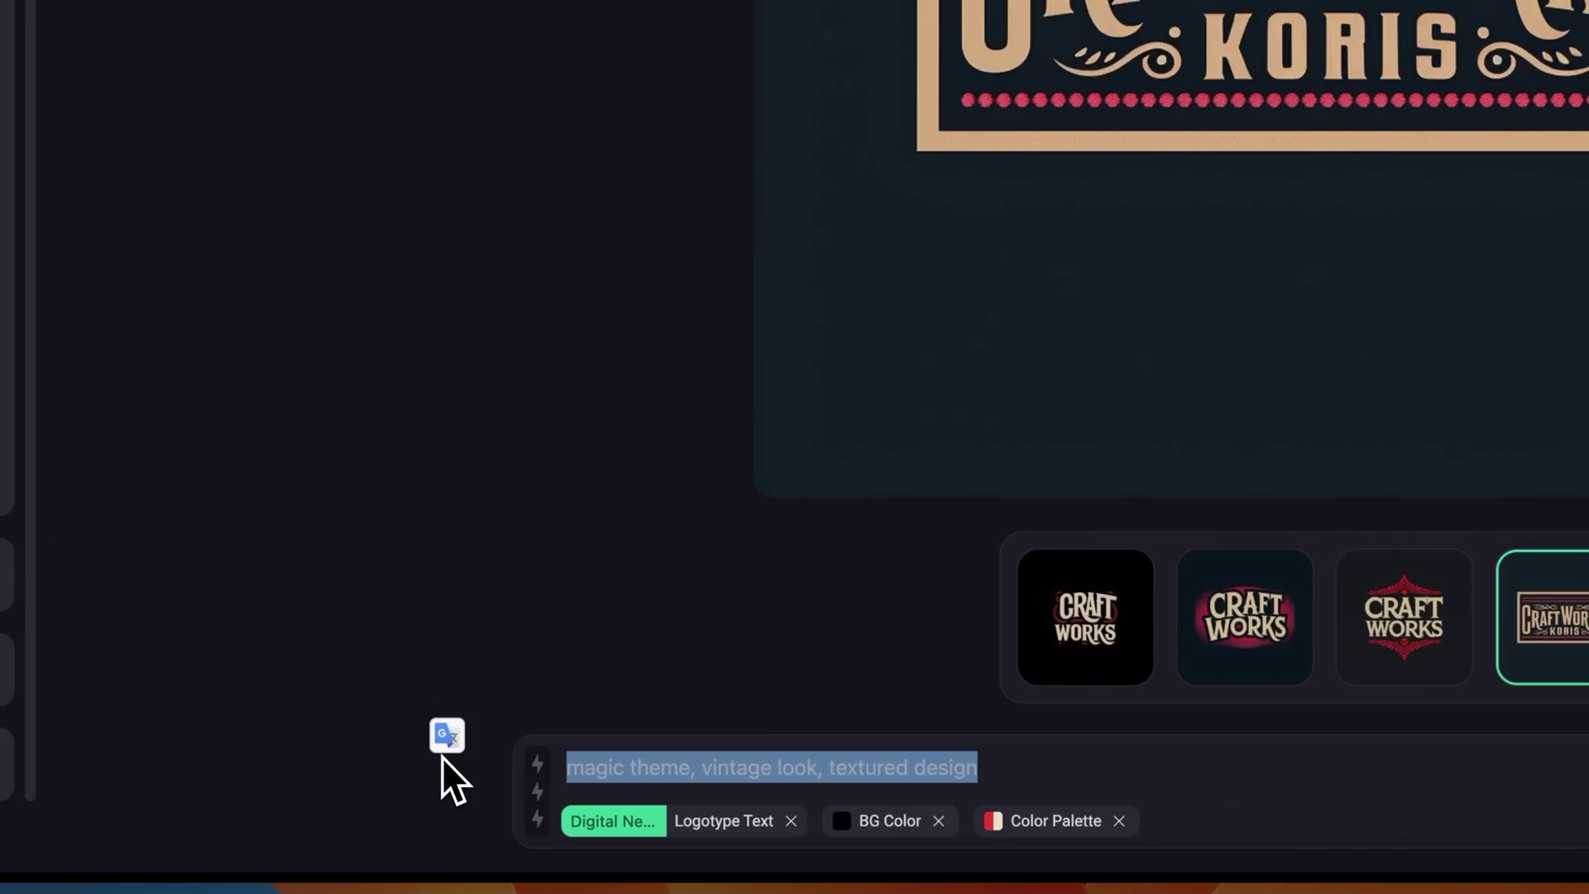
pyautogui.write('big tech, star')
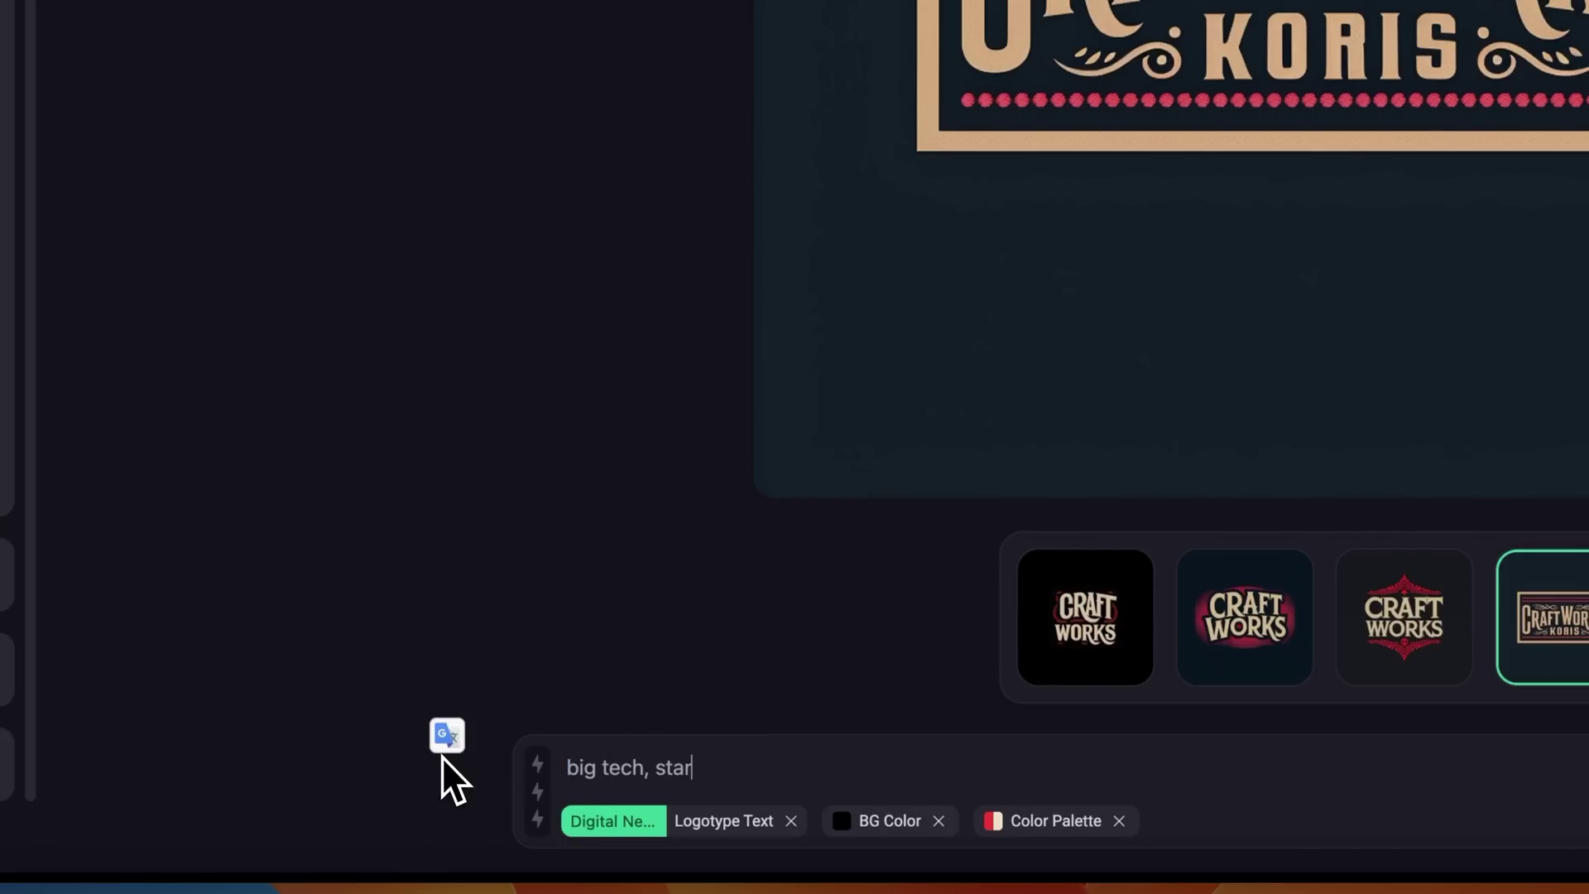
pyautogui.write('tu')
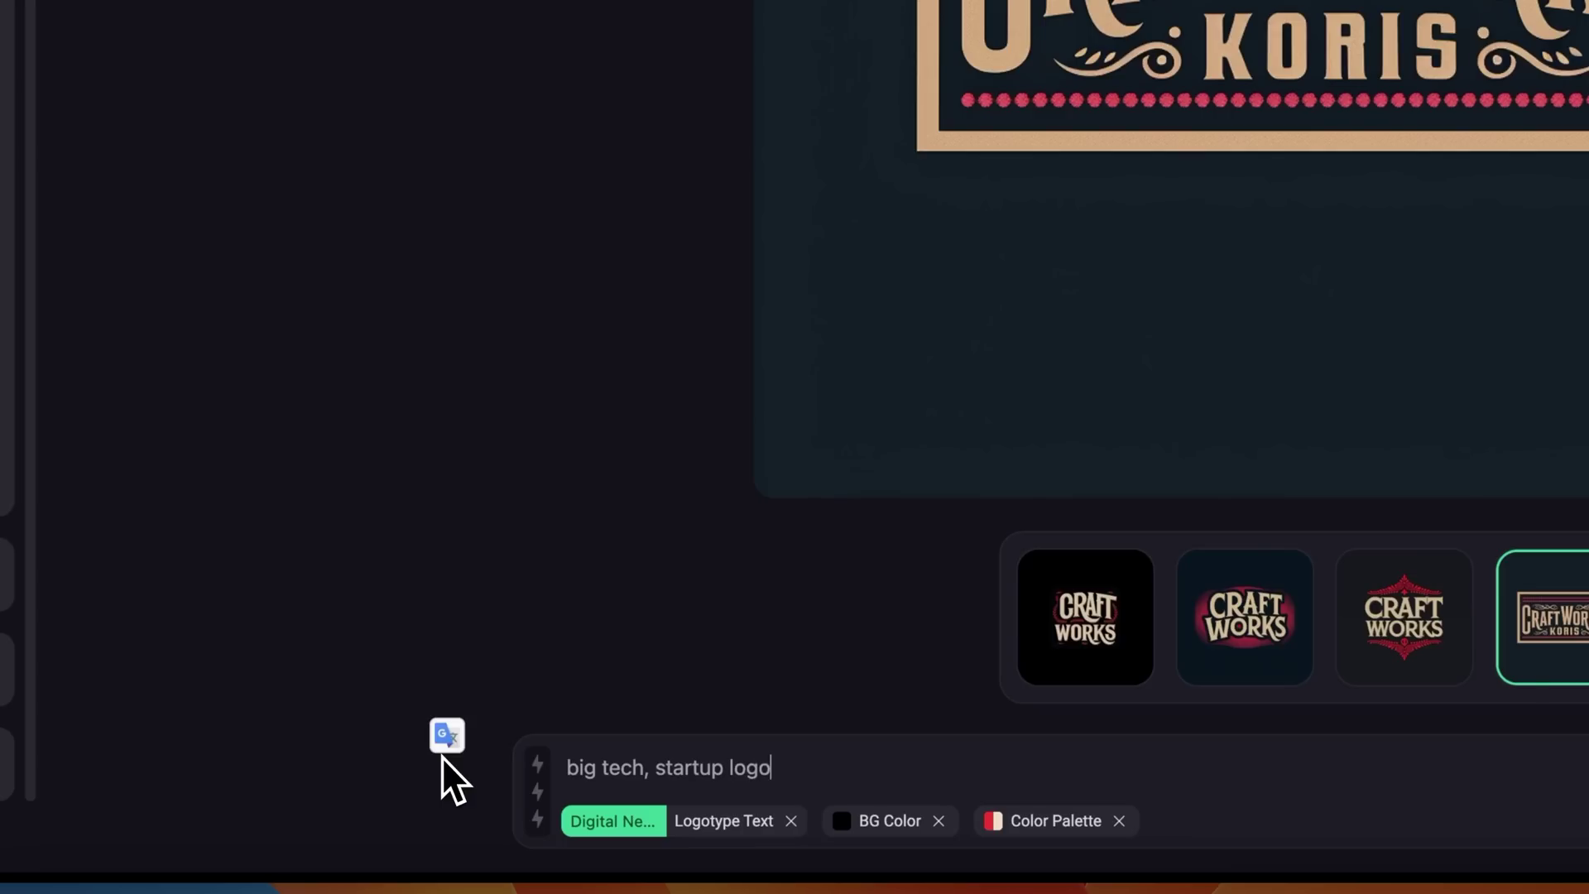
# - Change the palette's primary color to Blue as a gradient
pyautogui.click(921, 762)
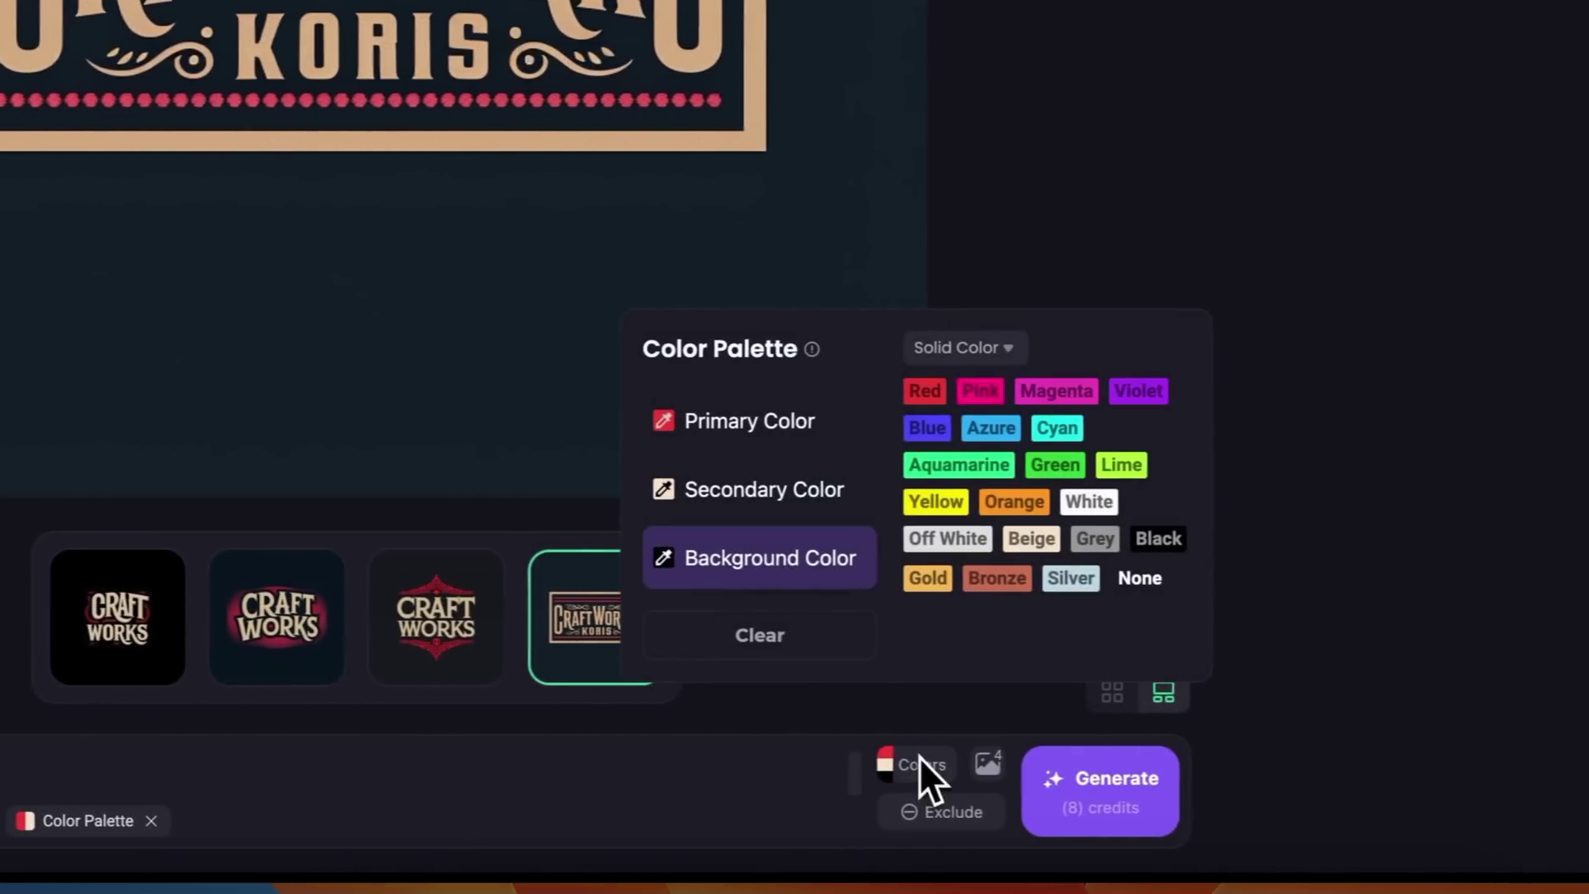
pyautogui.click(840, 424)
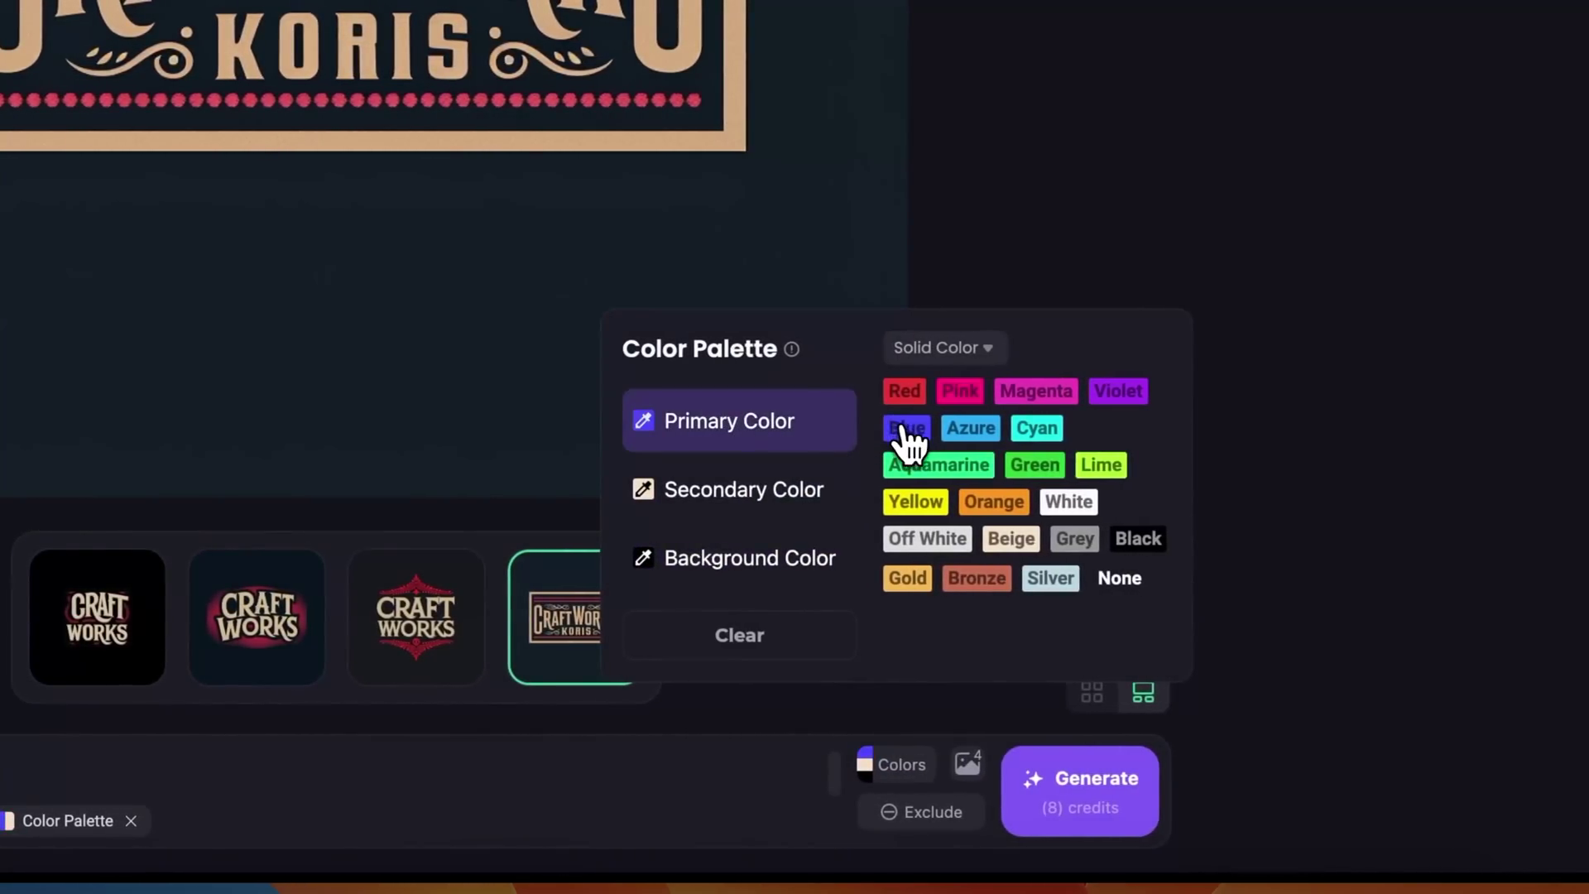
pyautogui.click(960, 349)
pyautogui.click(948, 414)
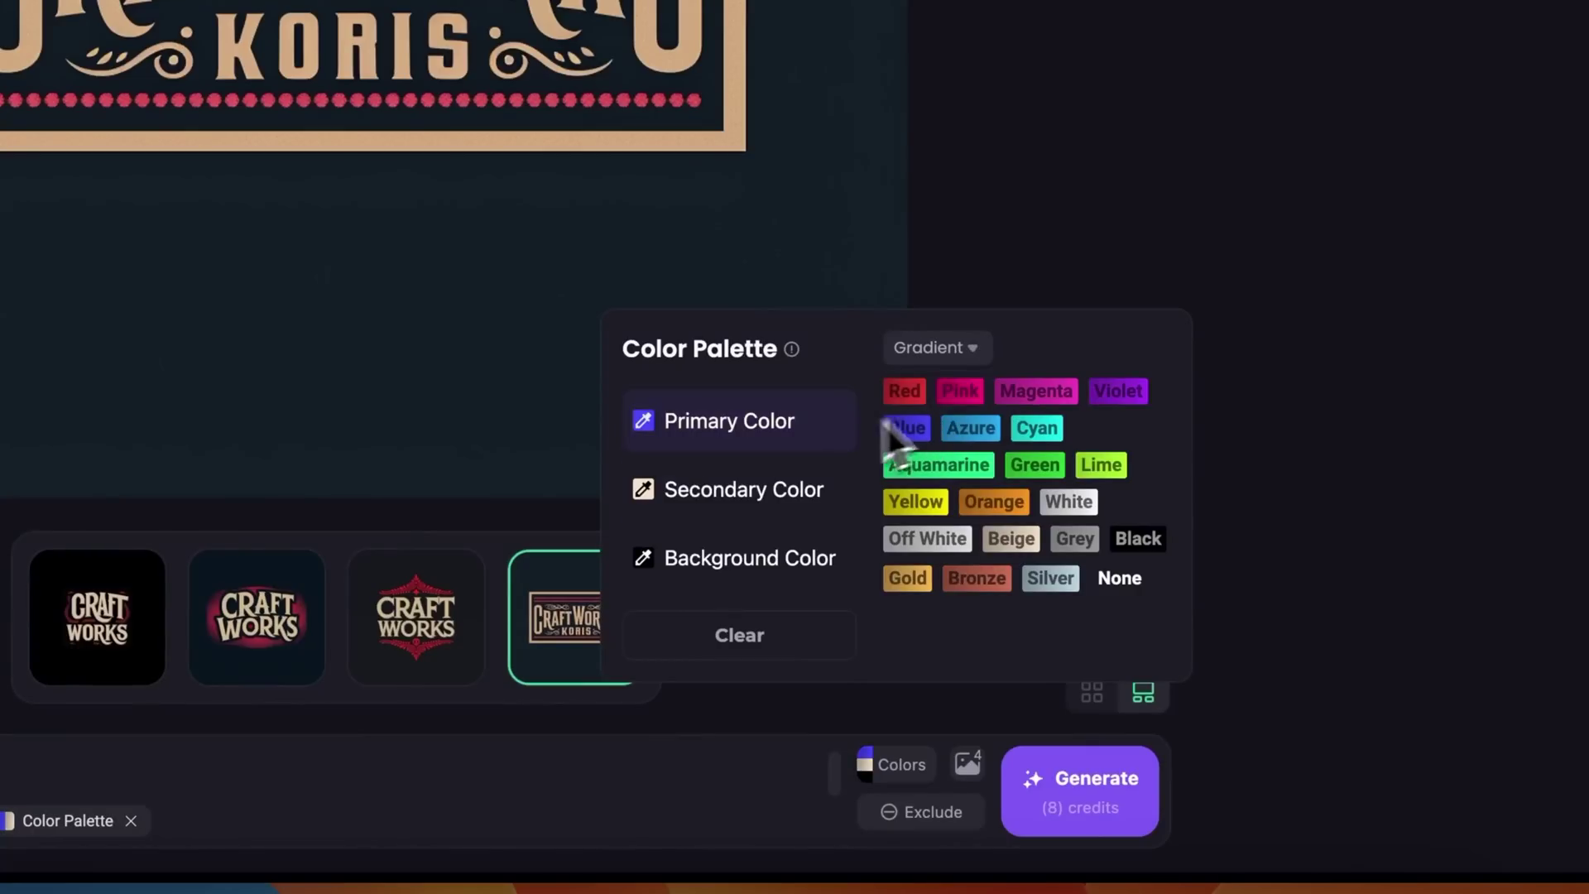
# - Set the palette's secondary color to None and its background color to White
pyautogui.click(728, 510)
pyautogui.click(1121, 581)
pyautogui.click(769, 570)
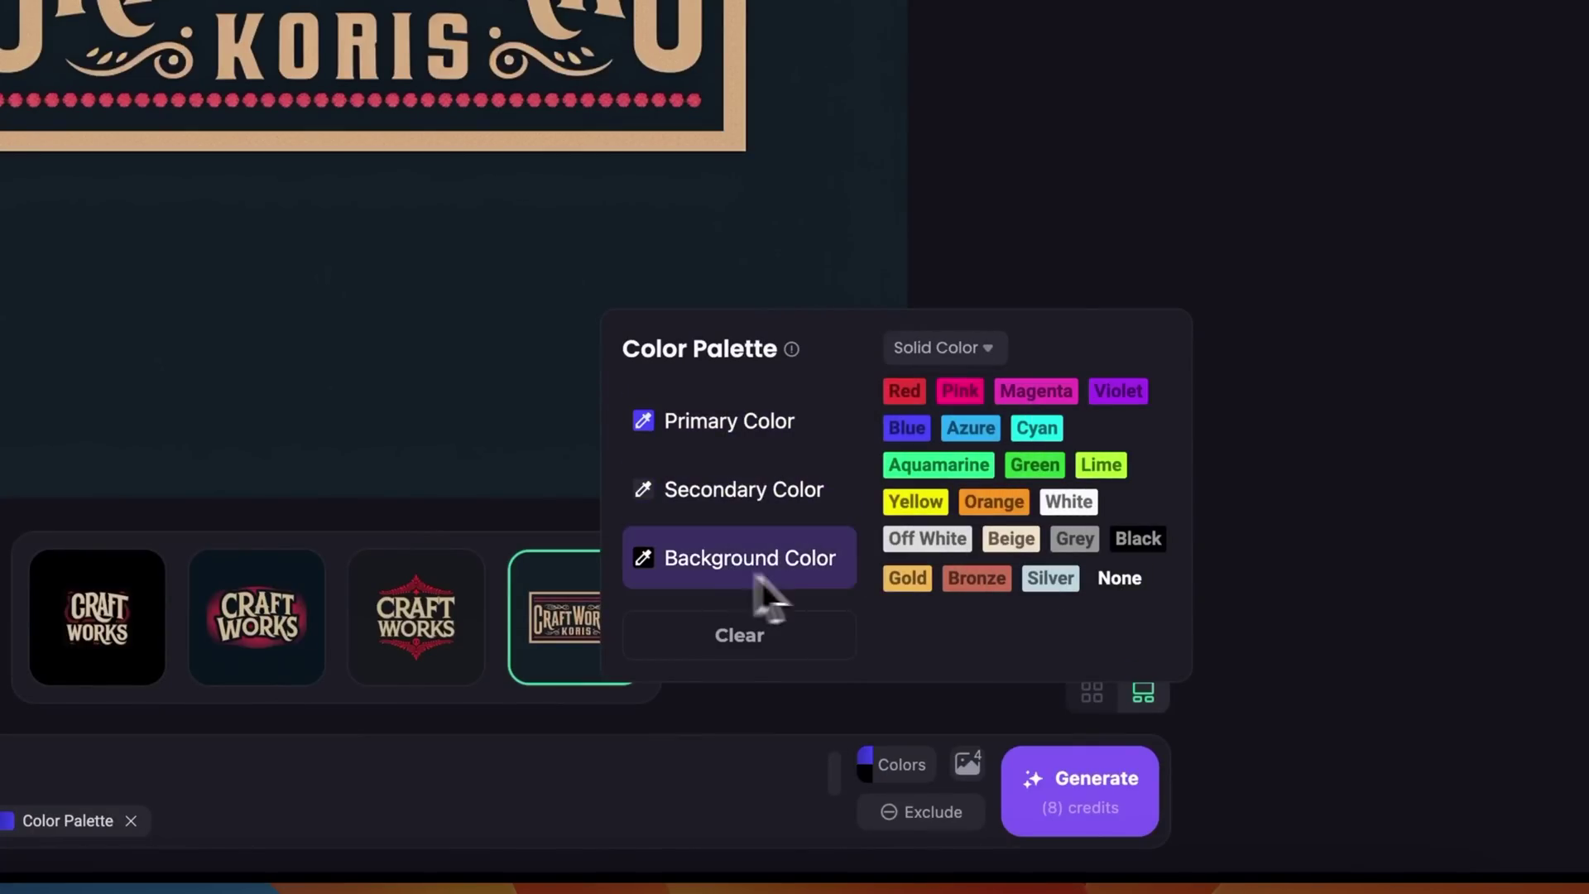
pyautogui.click(1086, 543)
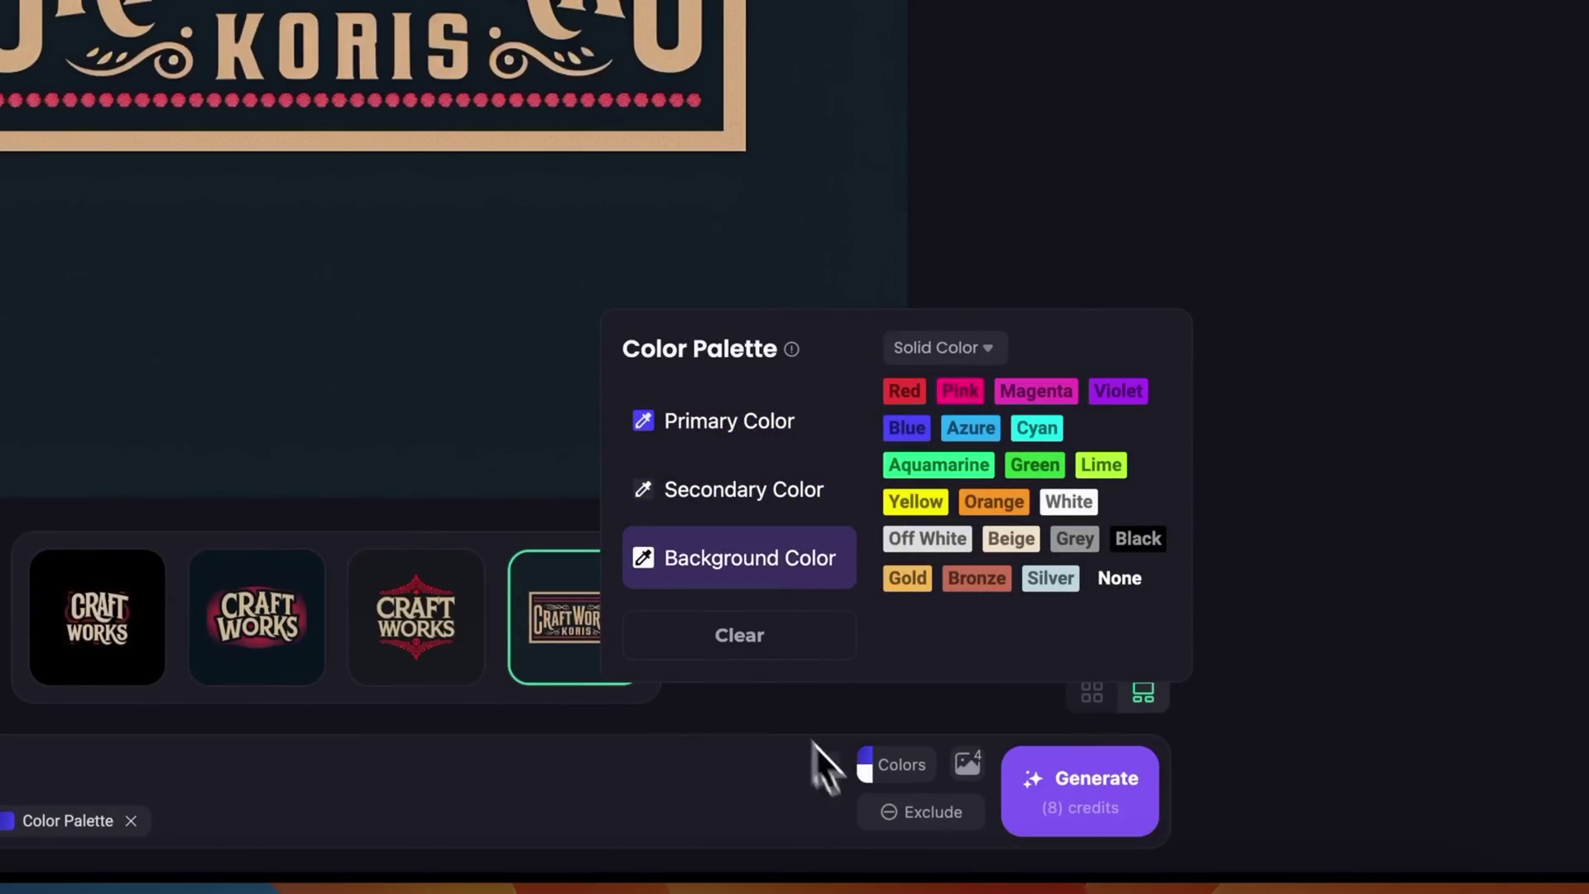
# - Generate the Digital Nexus logotypes, view each of the four results, and return to the first one
pyautogui.click(1085, 816)
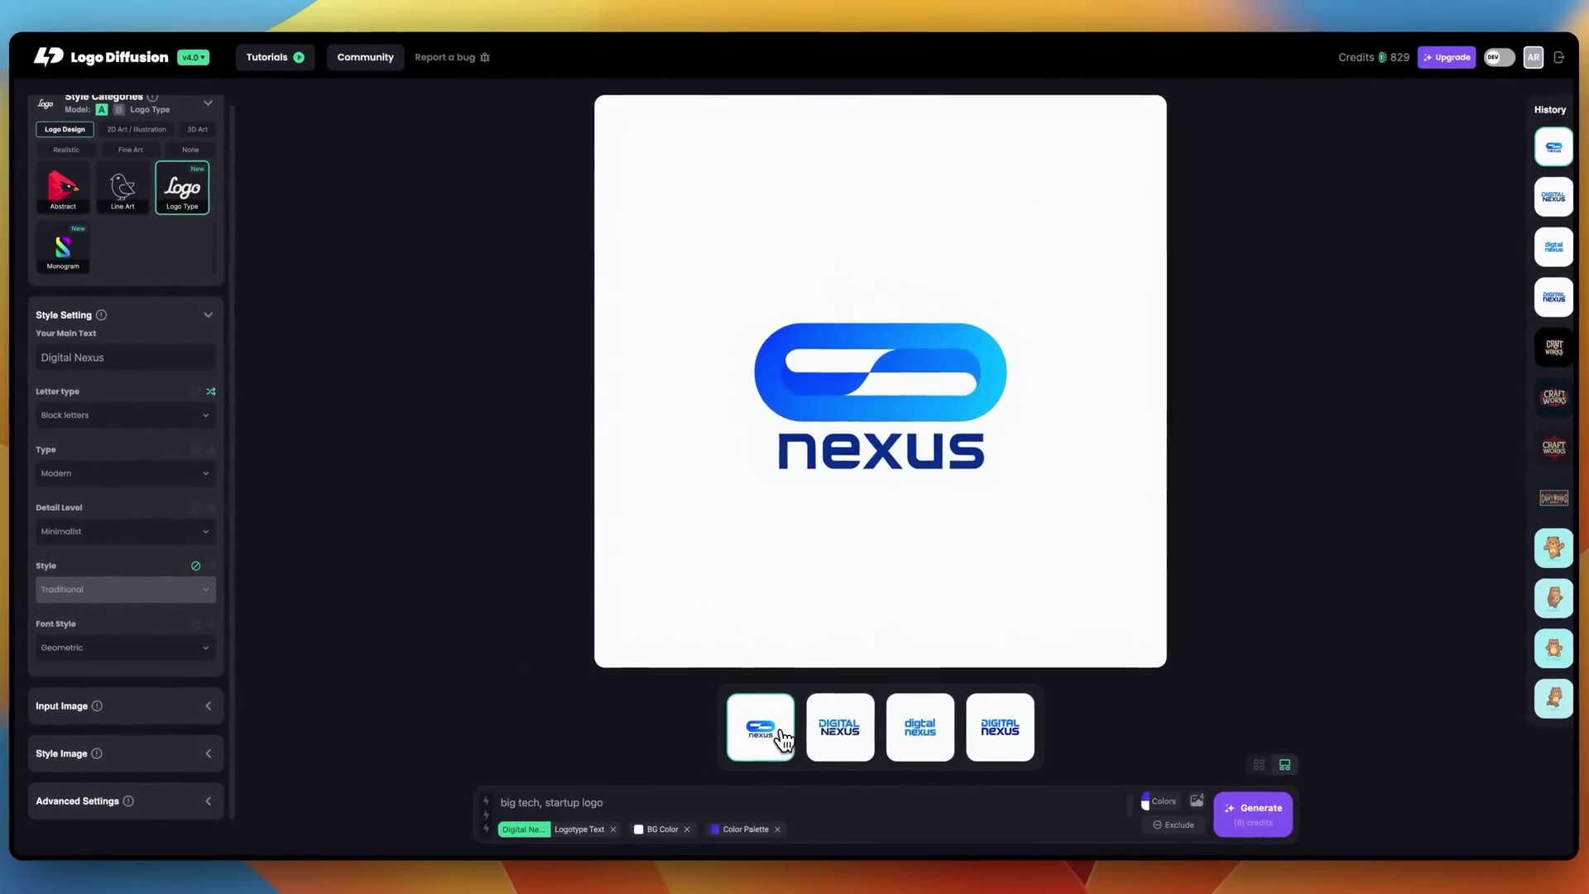
pyautogui.click(832, 736)
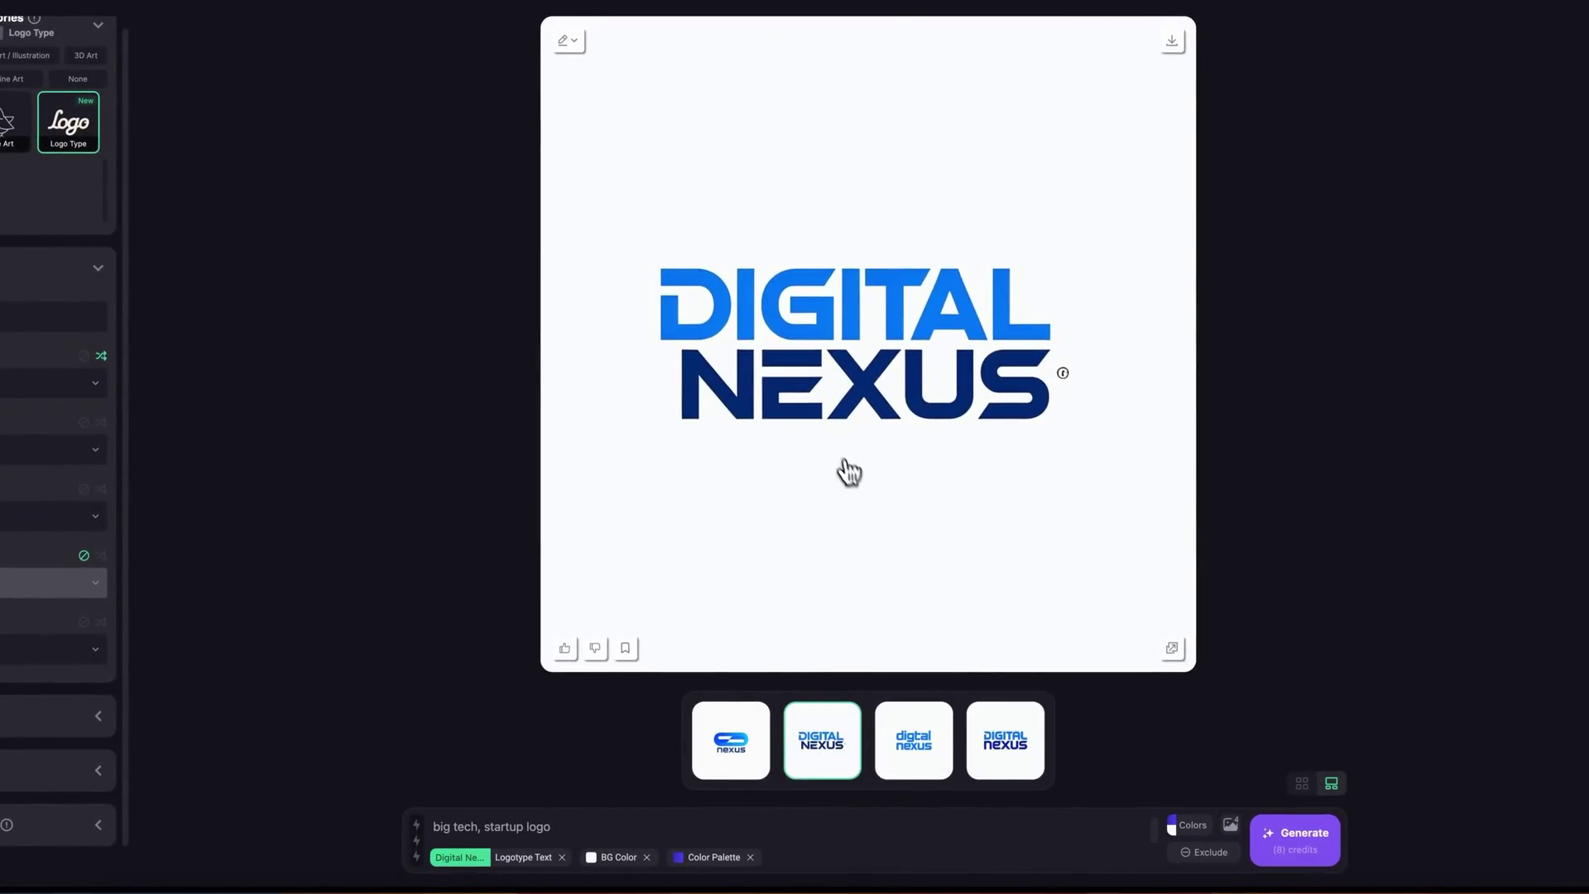
pyautogui.click(911, 750)
pyautogui.click(994, 749)
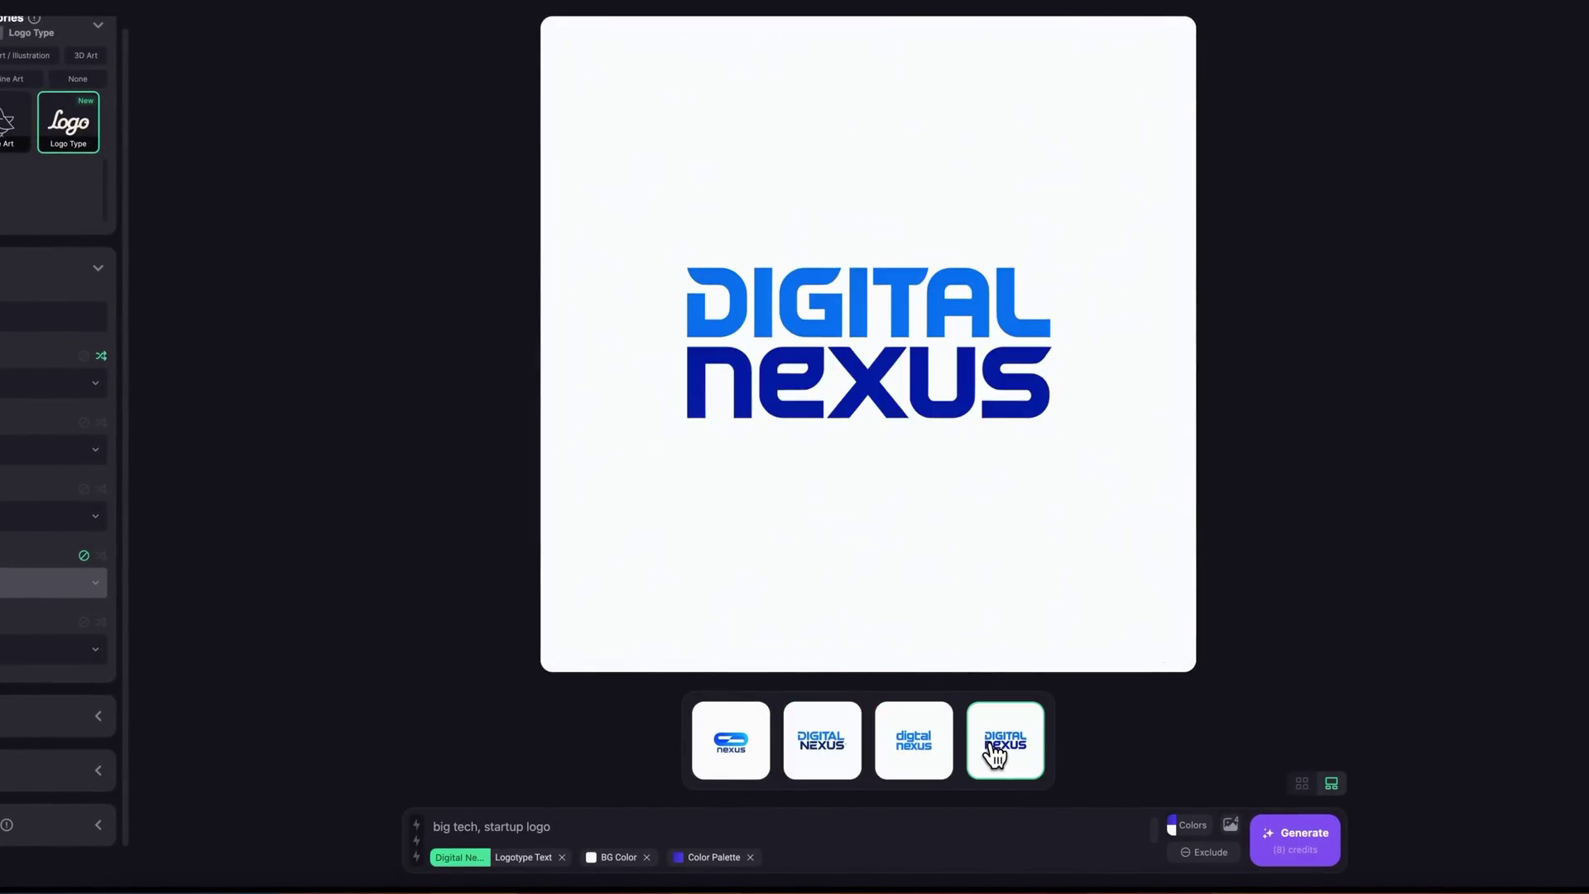
pyautogui.click(749, 749)
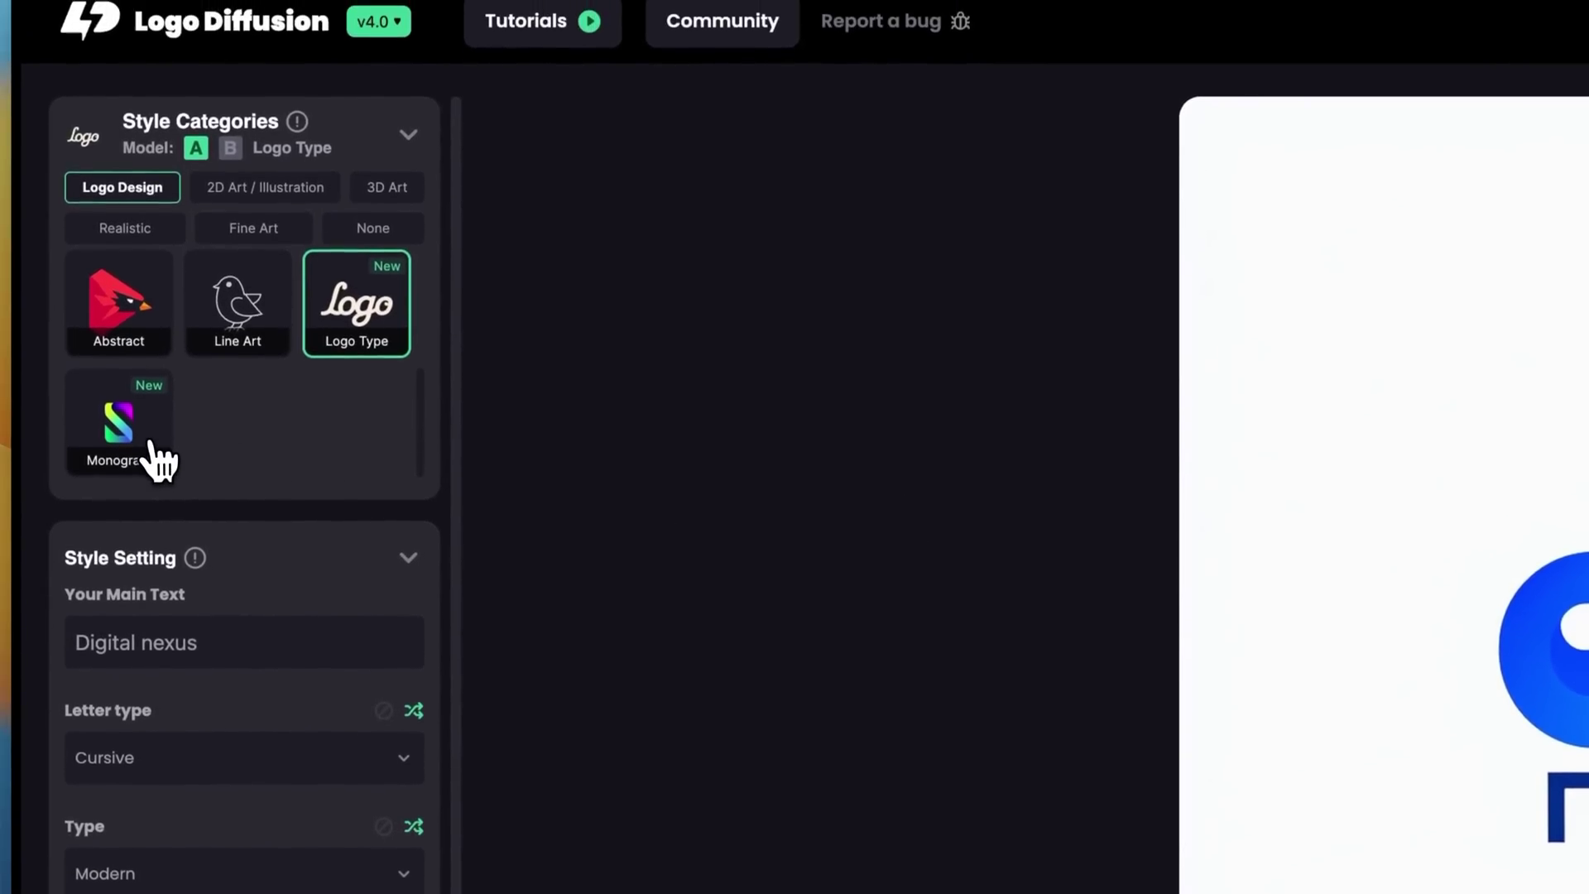
# - Switch the style category to Monogram, with D as the main letter and Geometric as the Font Style
pyautogui.click(149, 442)
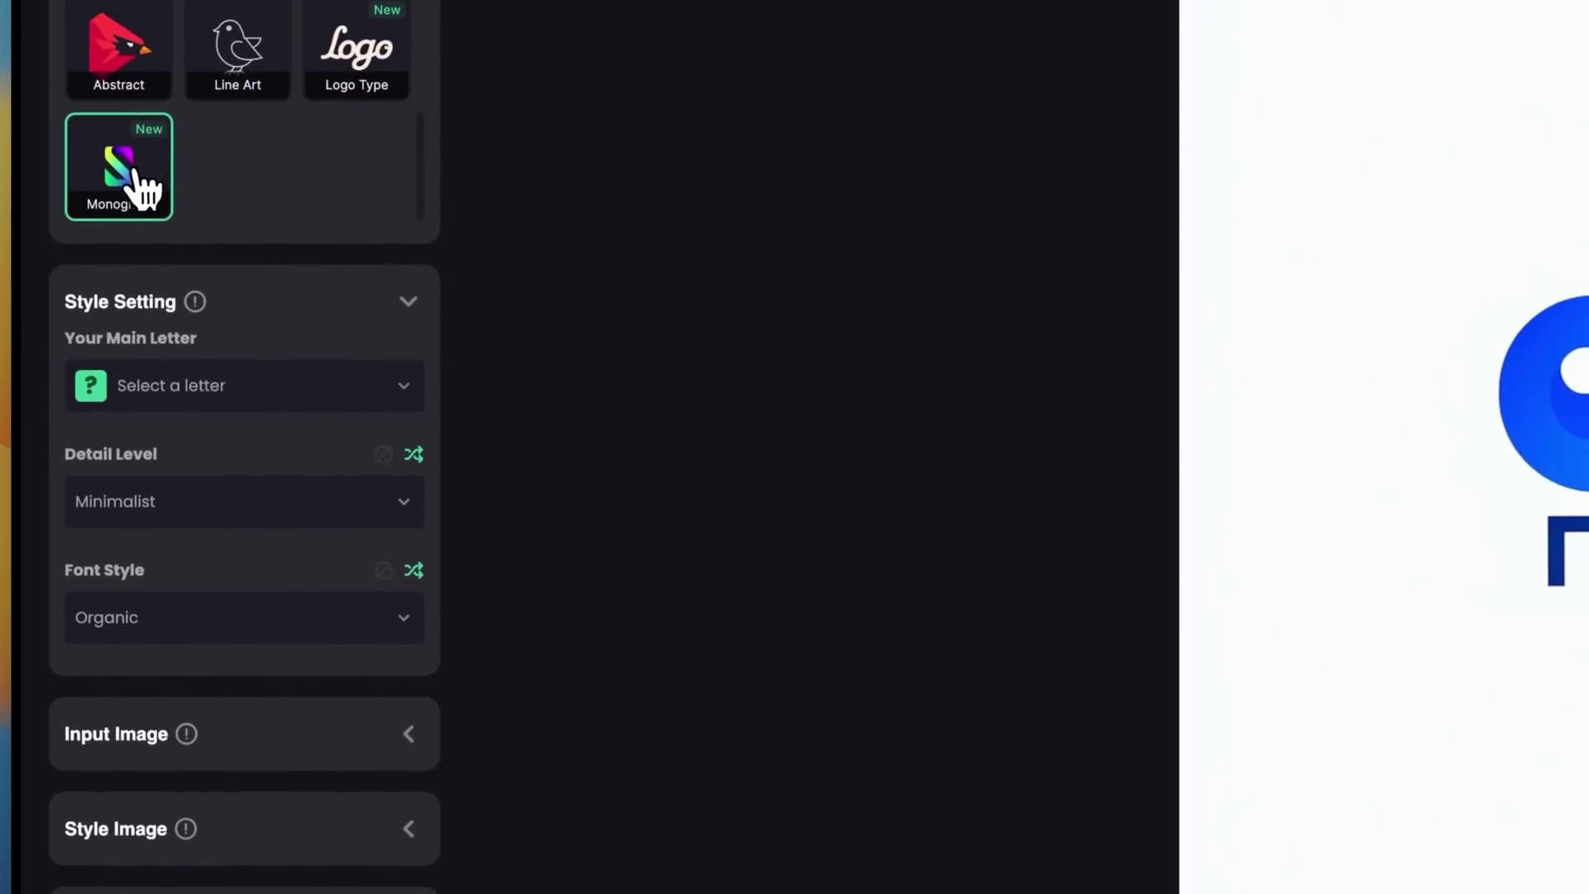
pyautogui.click(285, 400)
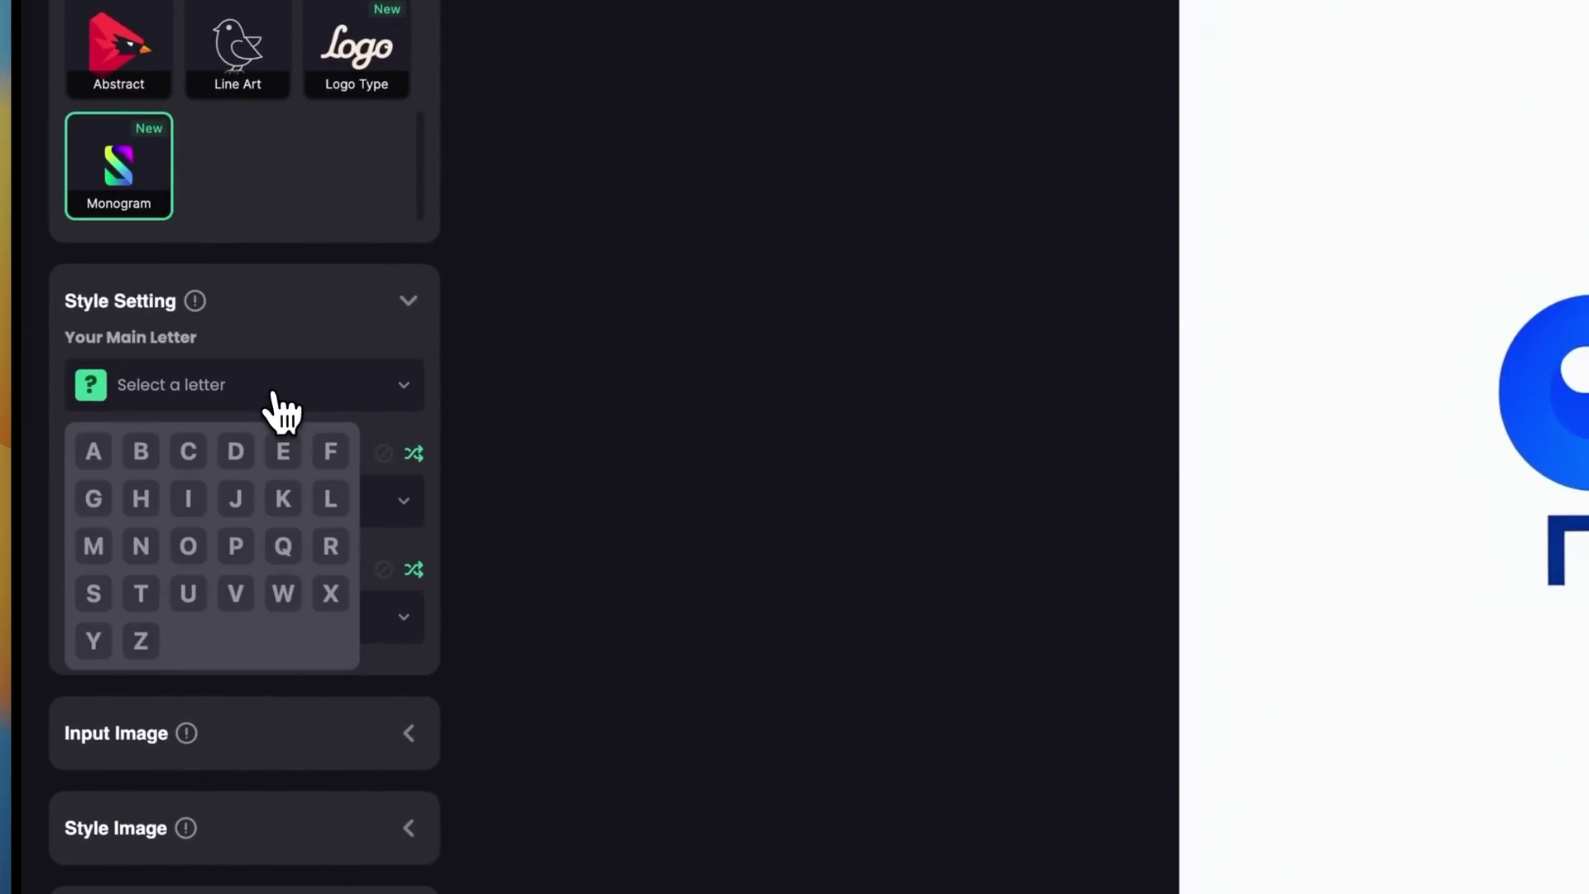
pyautogui.click(237, 457)
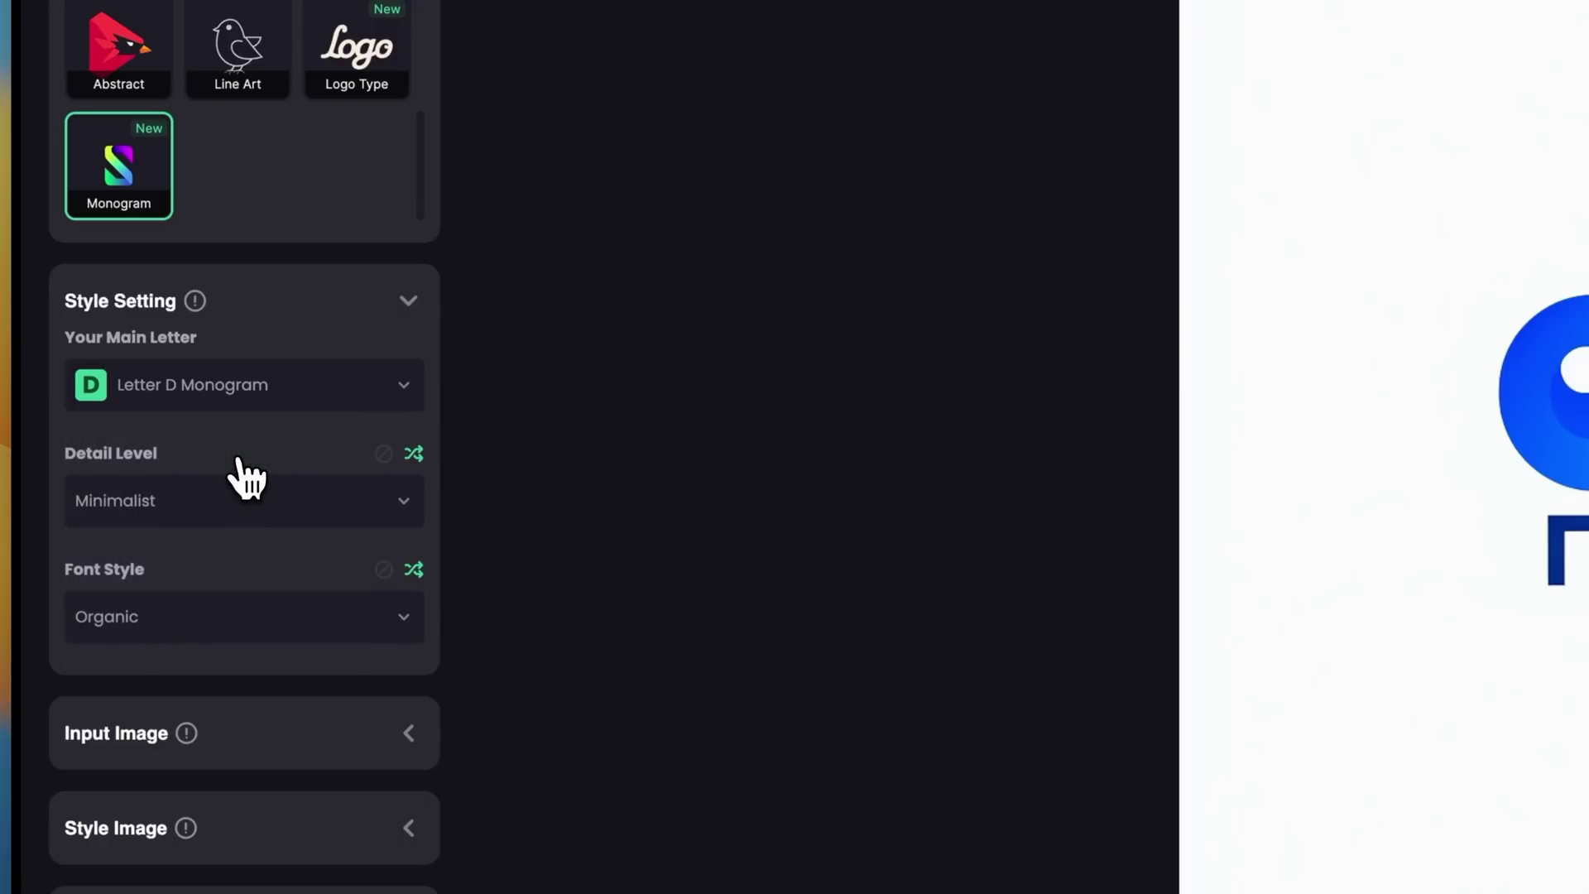
pyautogui.click(312, 621)
pyautogui.click(252, 423)
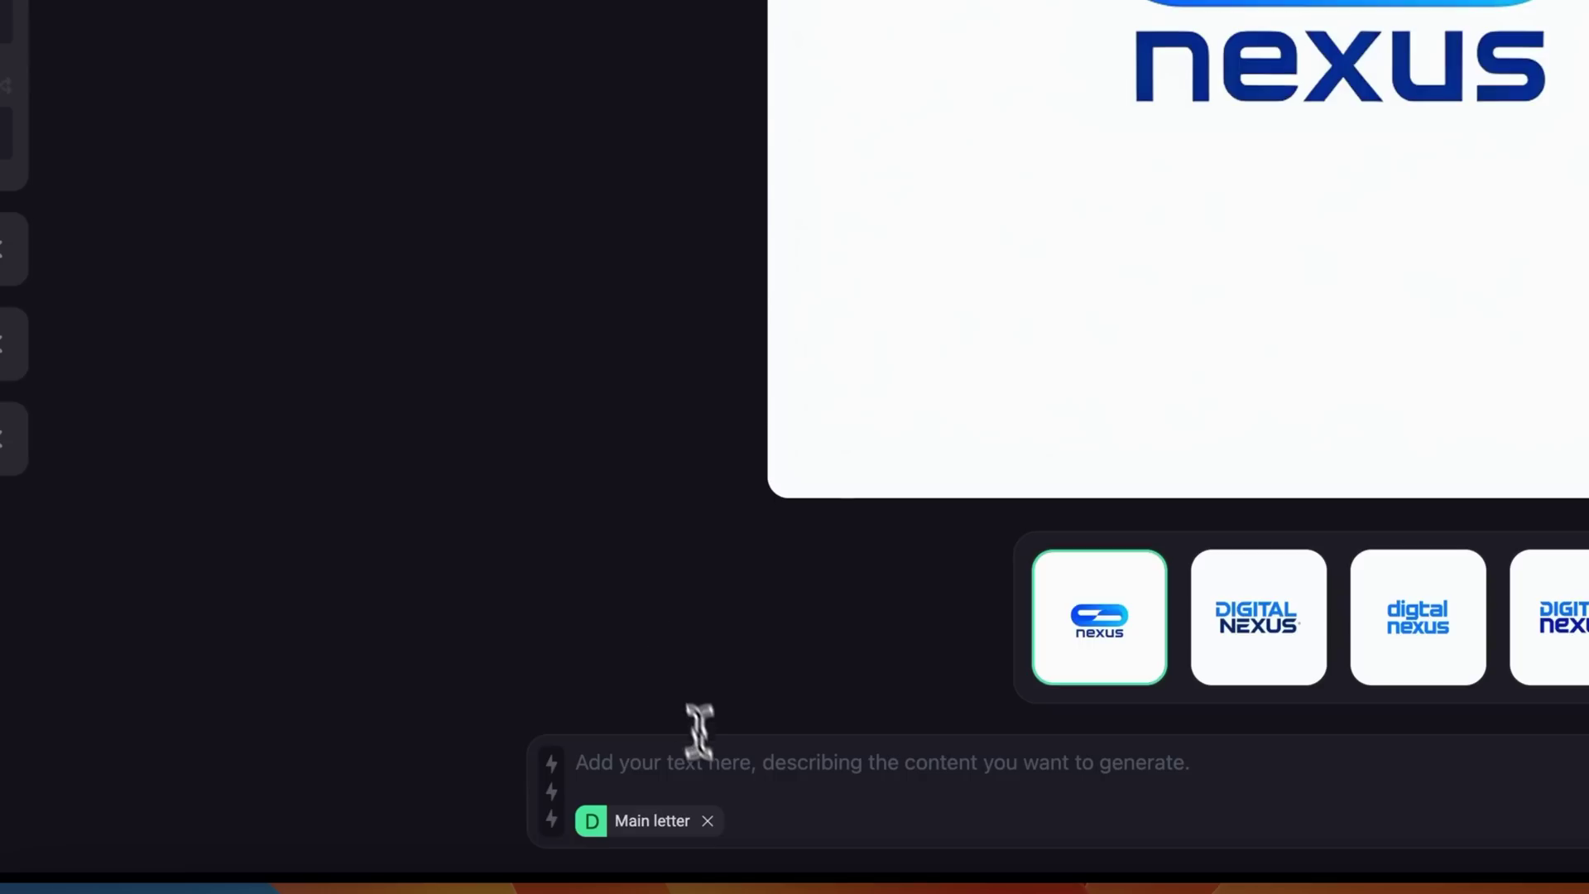
# - Enter the prompt "mechanical gear style" and set the color palette to a Silver primary color with a White background
pyautogui.click(717, 769)
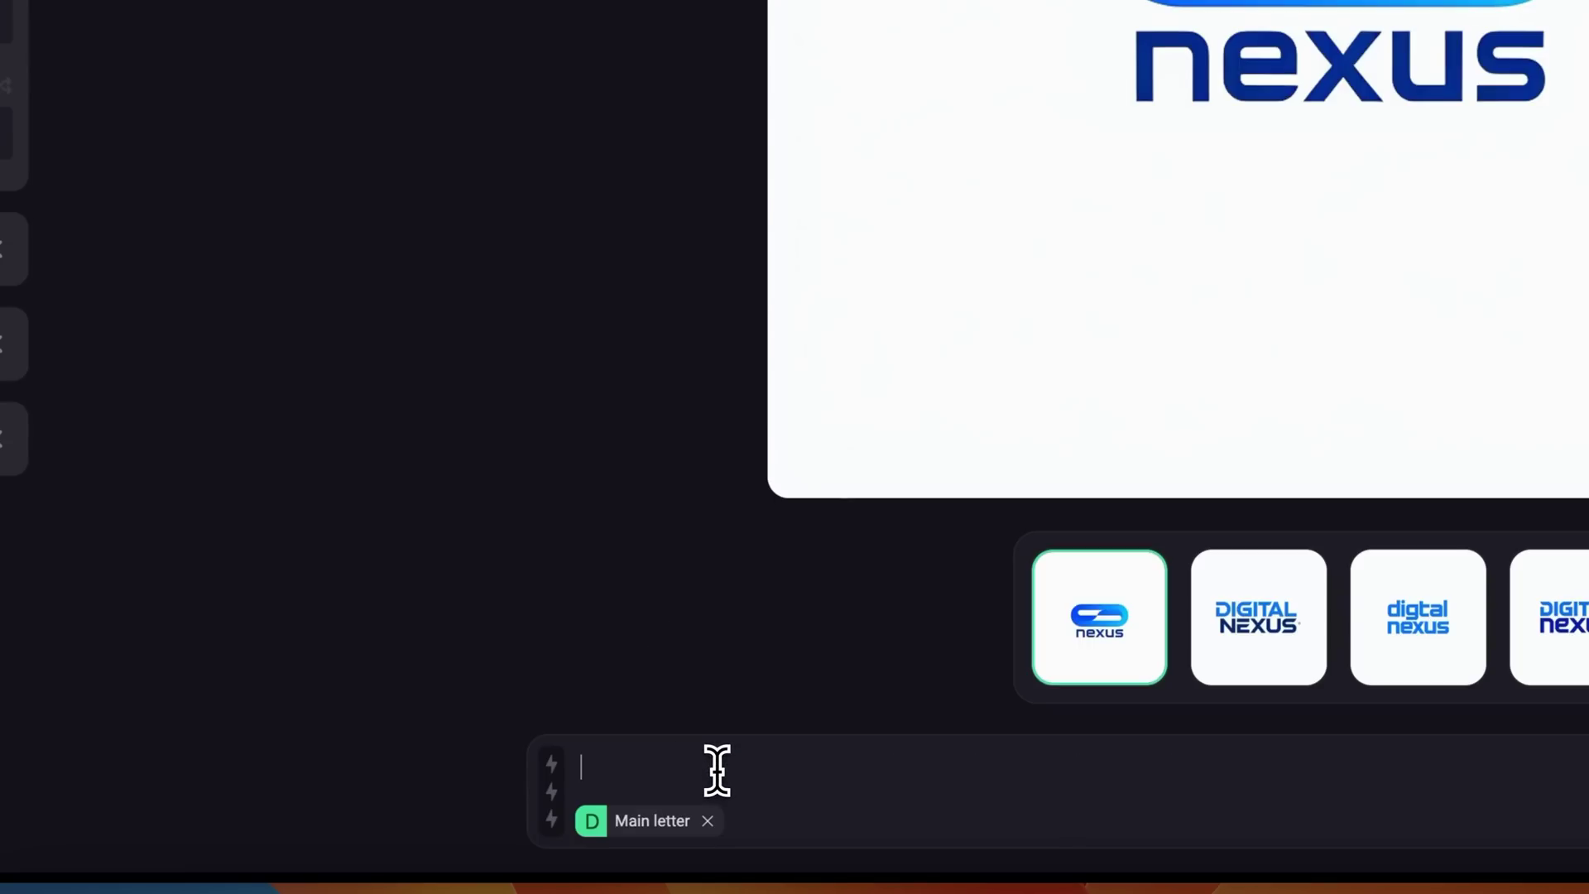
pyautogui.write('mechanical gear style')
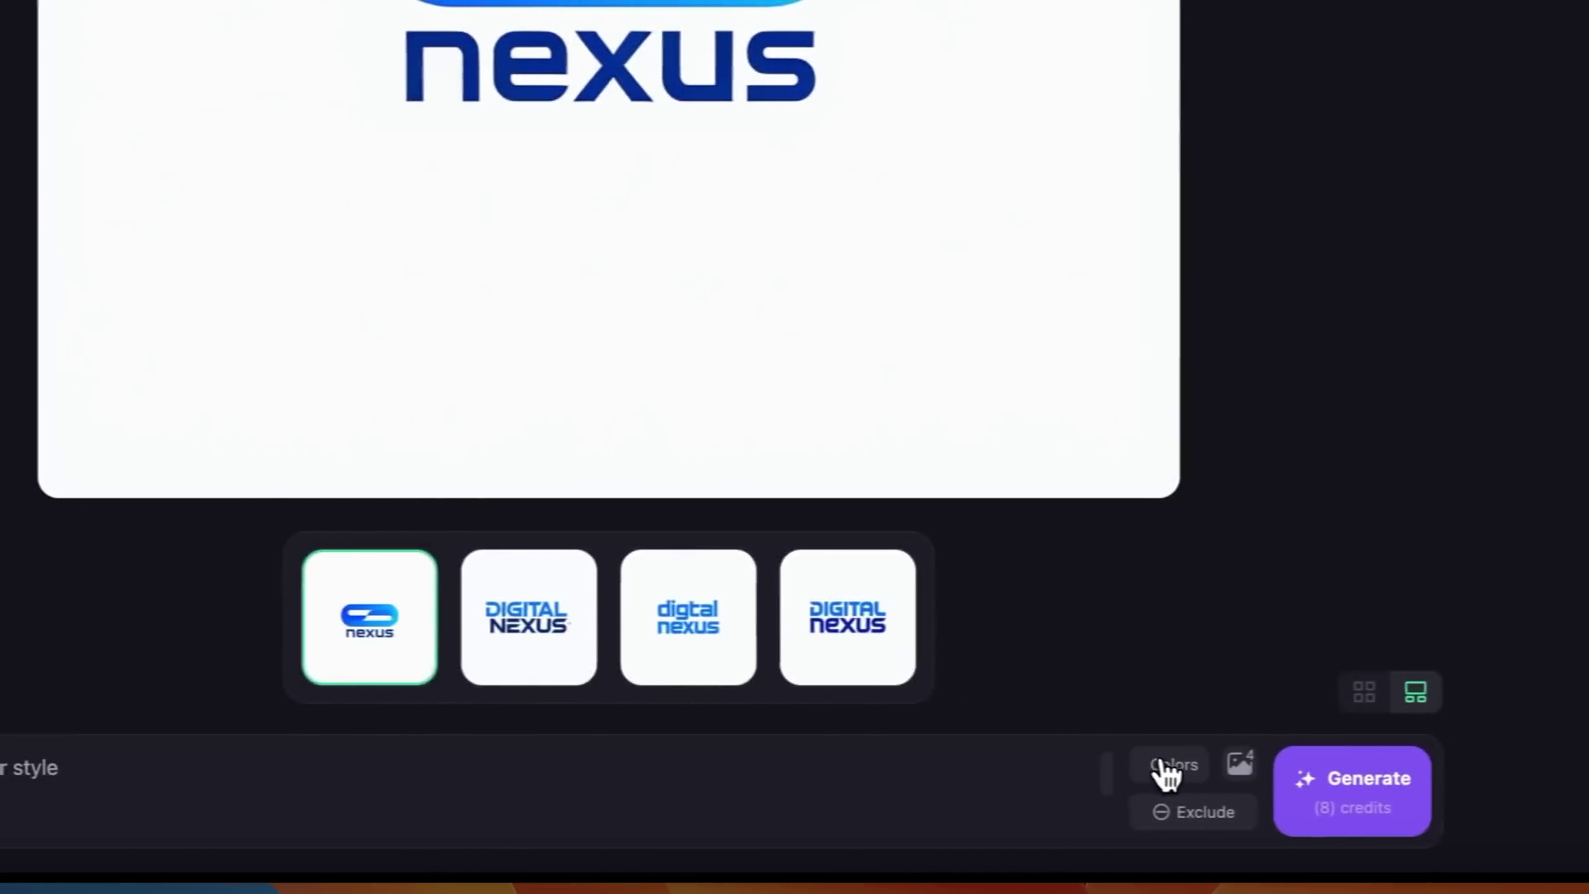
pyautogui.click(1143, 766)
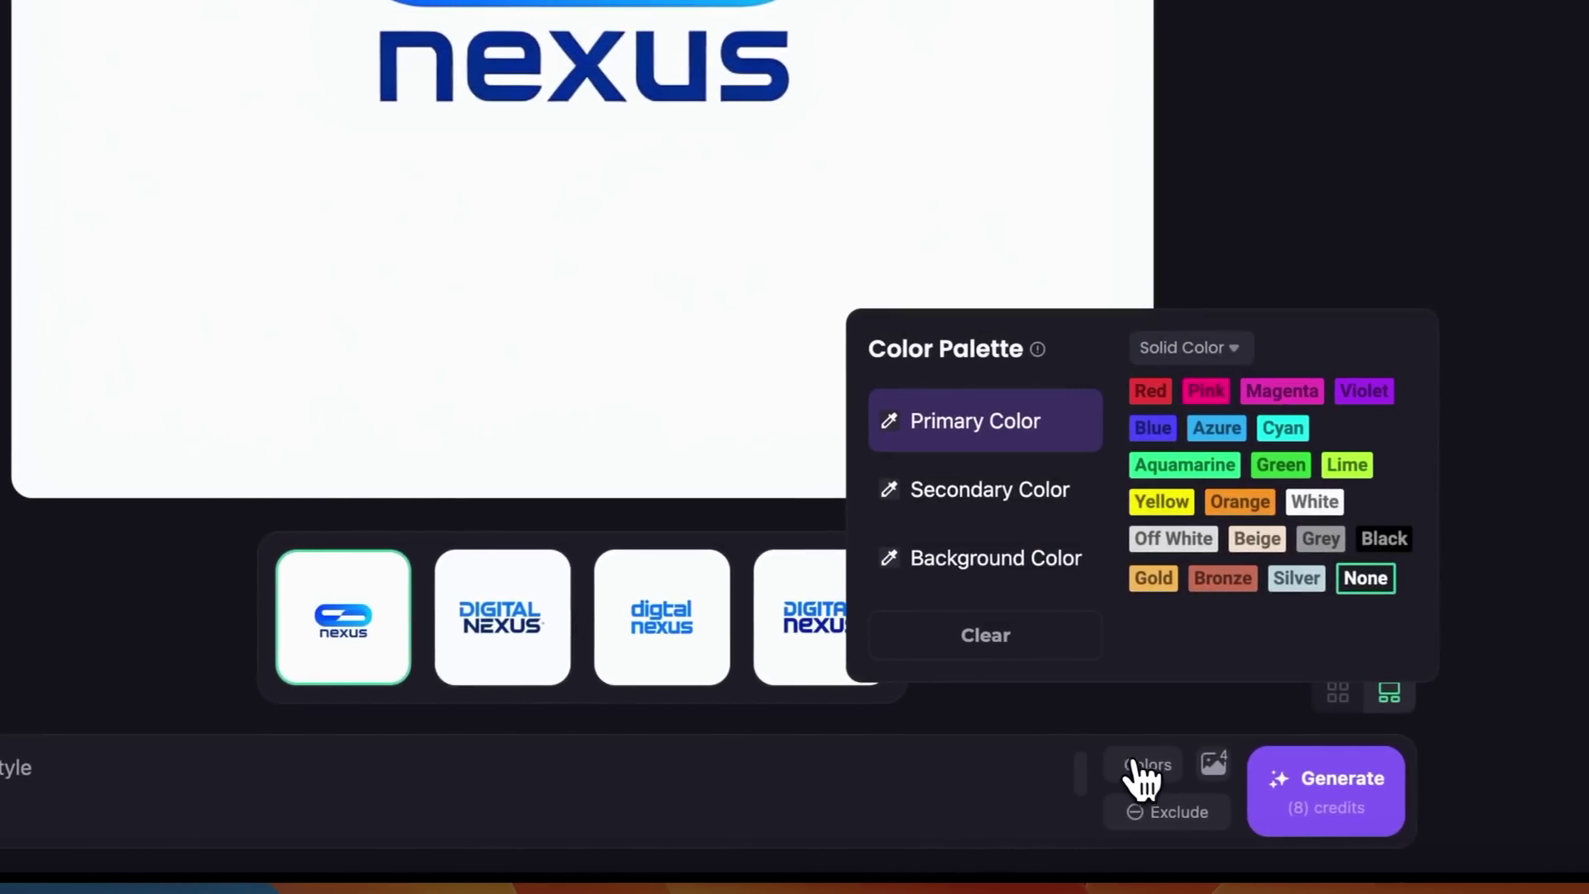
pyautogui.click(1294, 580)
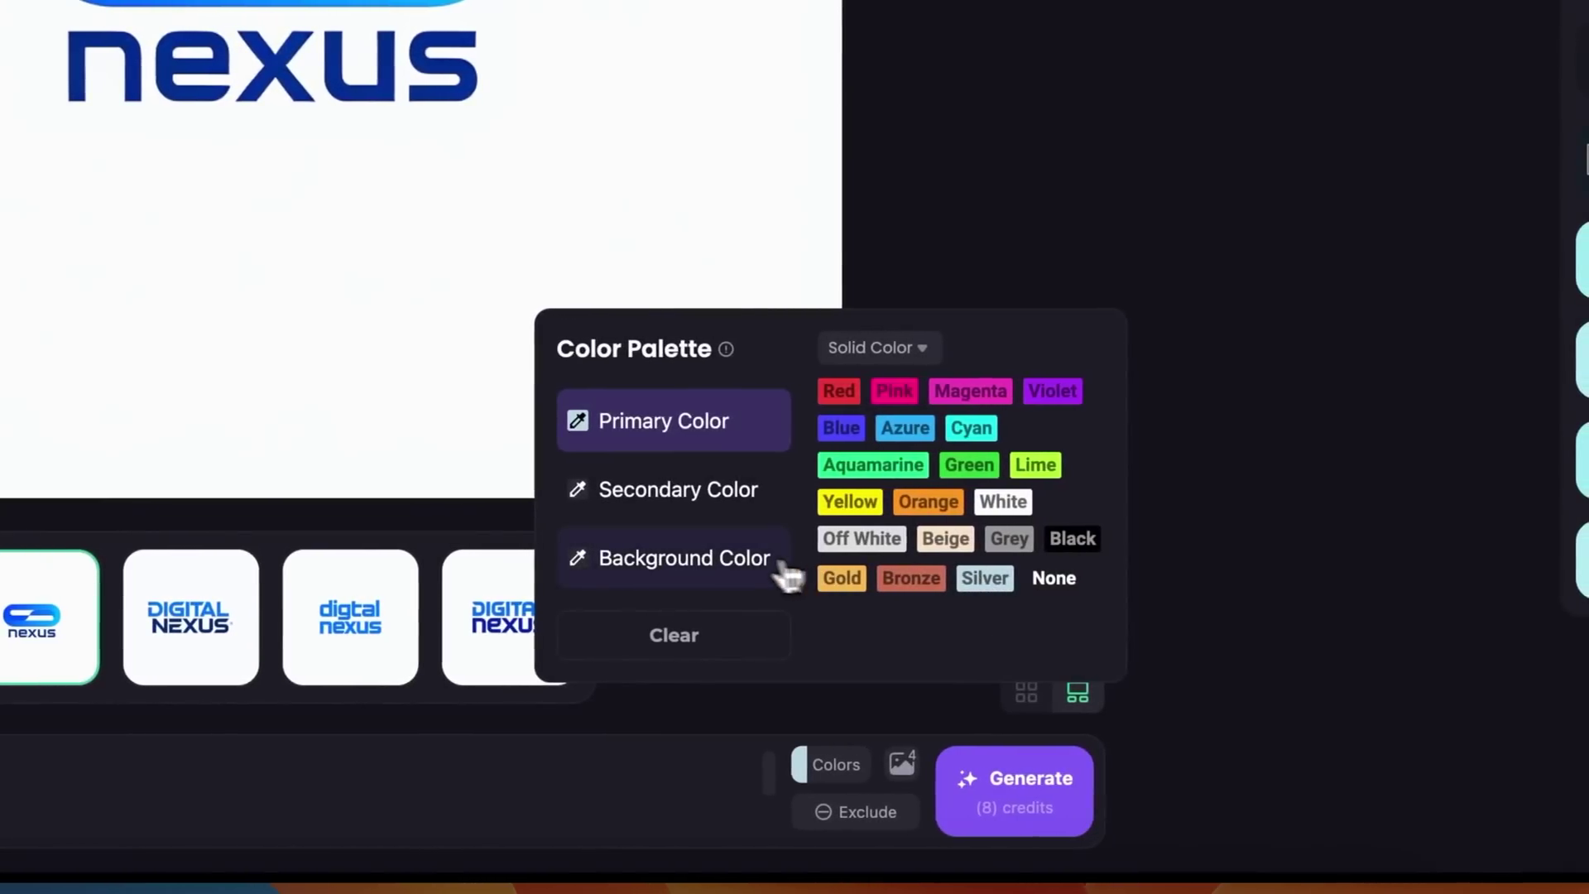
pyautogui.click(1085, 561)
pyautogui.click(1020, 513)
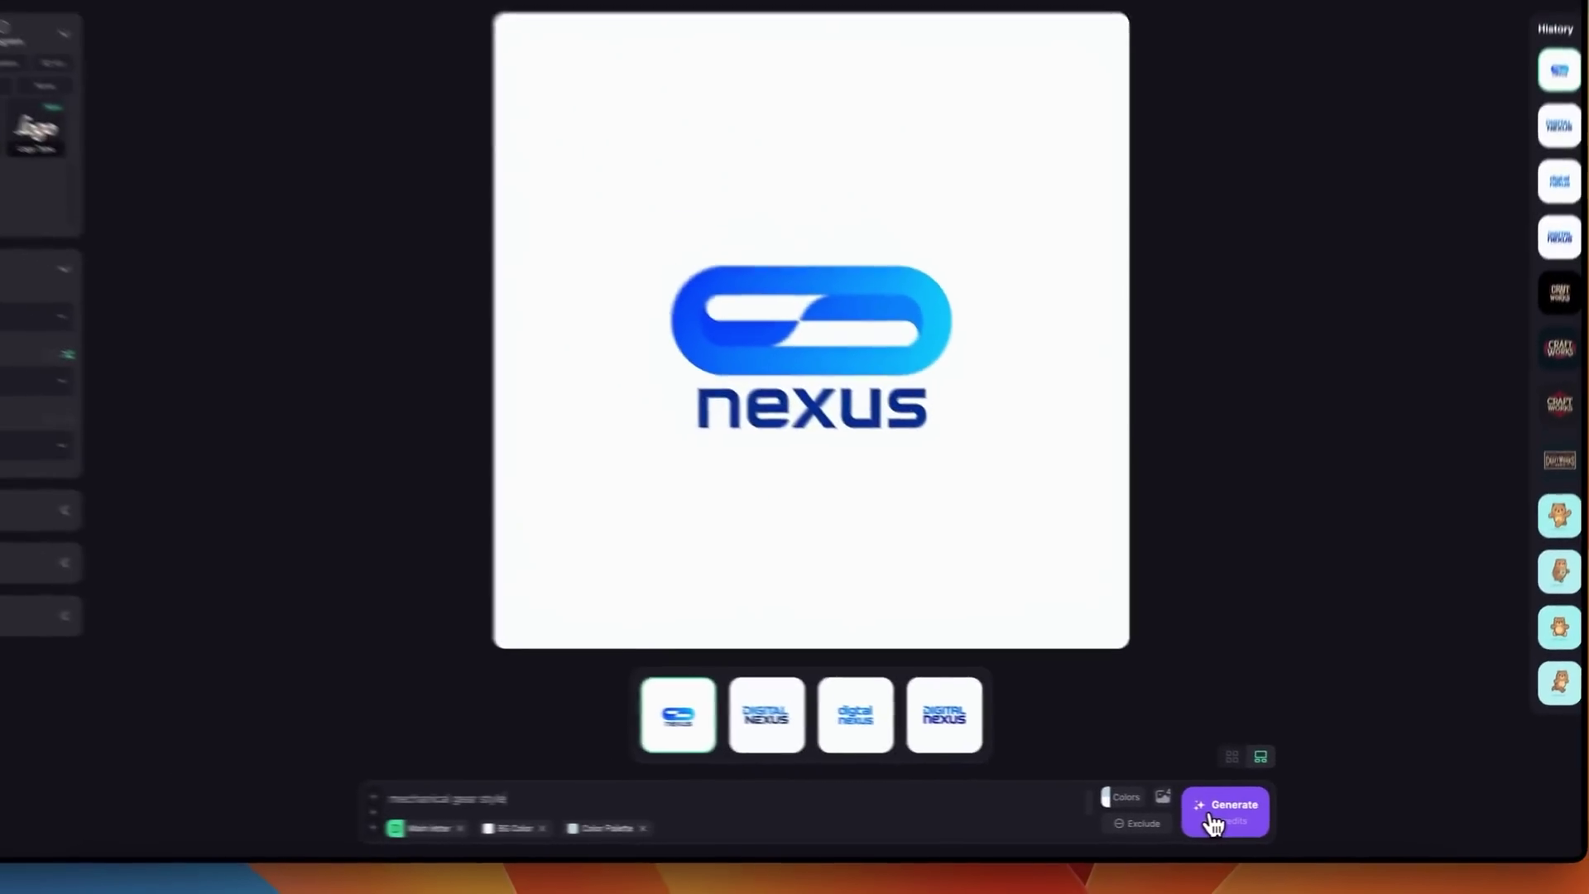
# - Generate the letter D monograms and look through the results, ending on the first one
pyautogui.click(1213, 823)
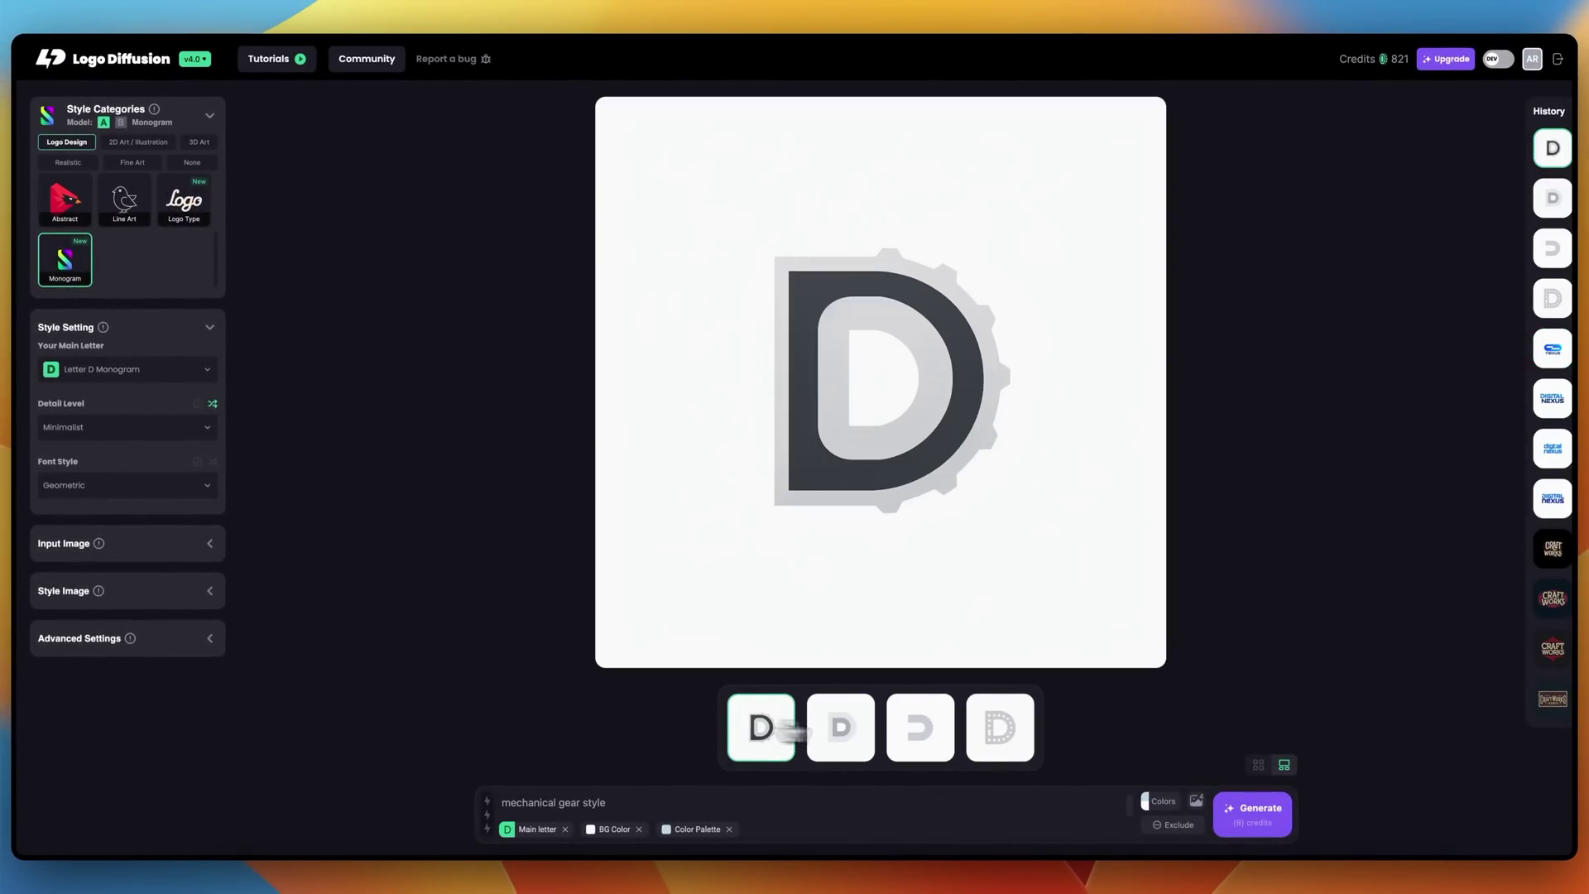
pyautogui.click(1000, 728)
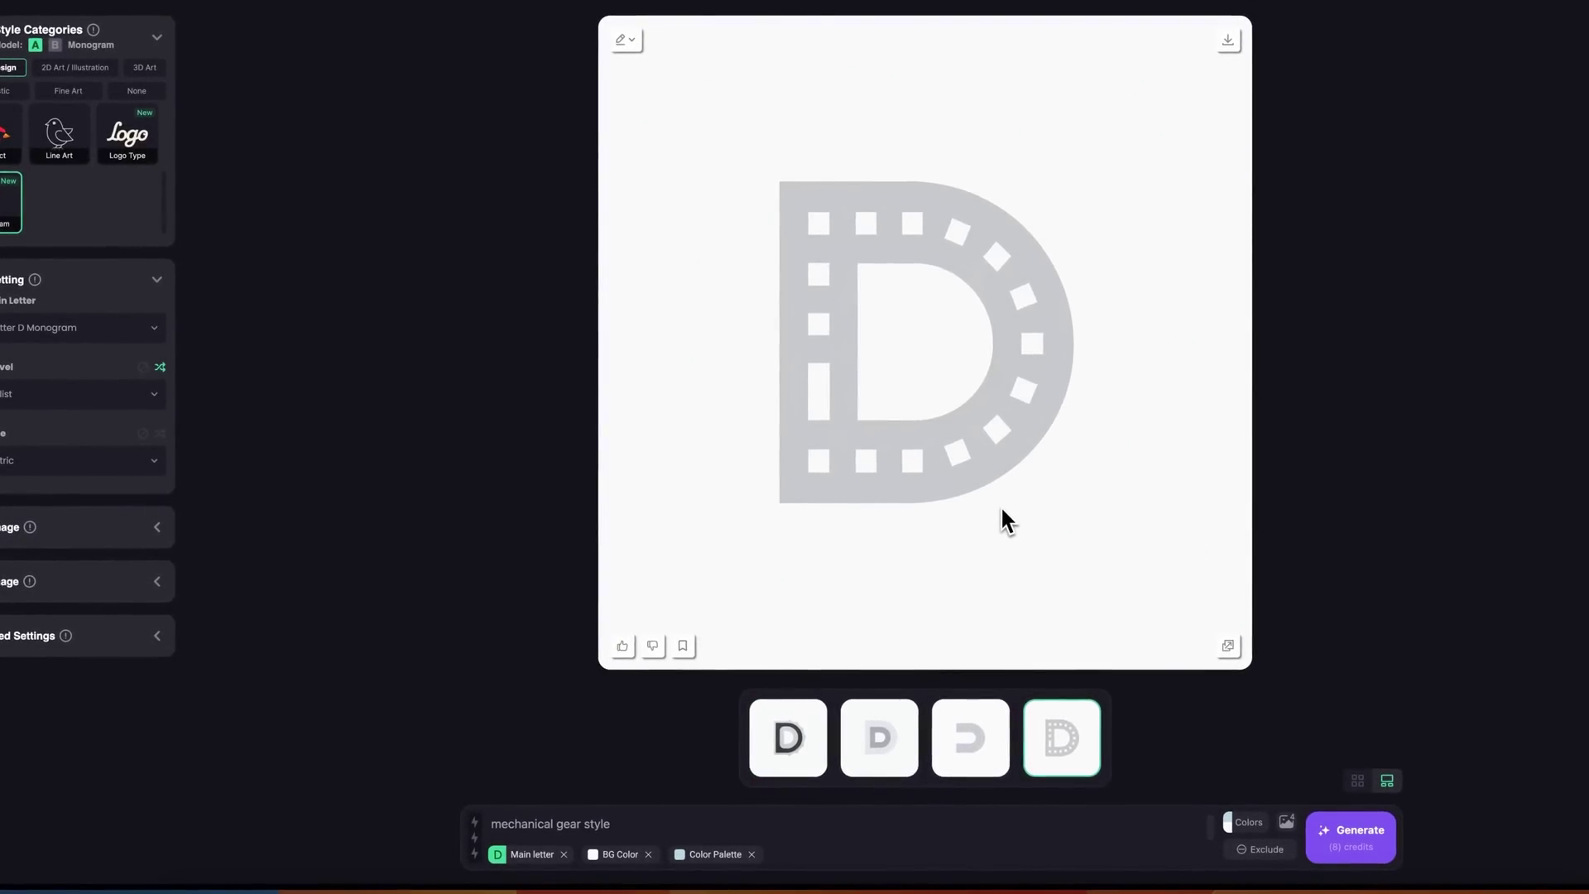
pyautogui.click(946, 717)
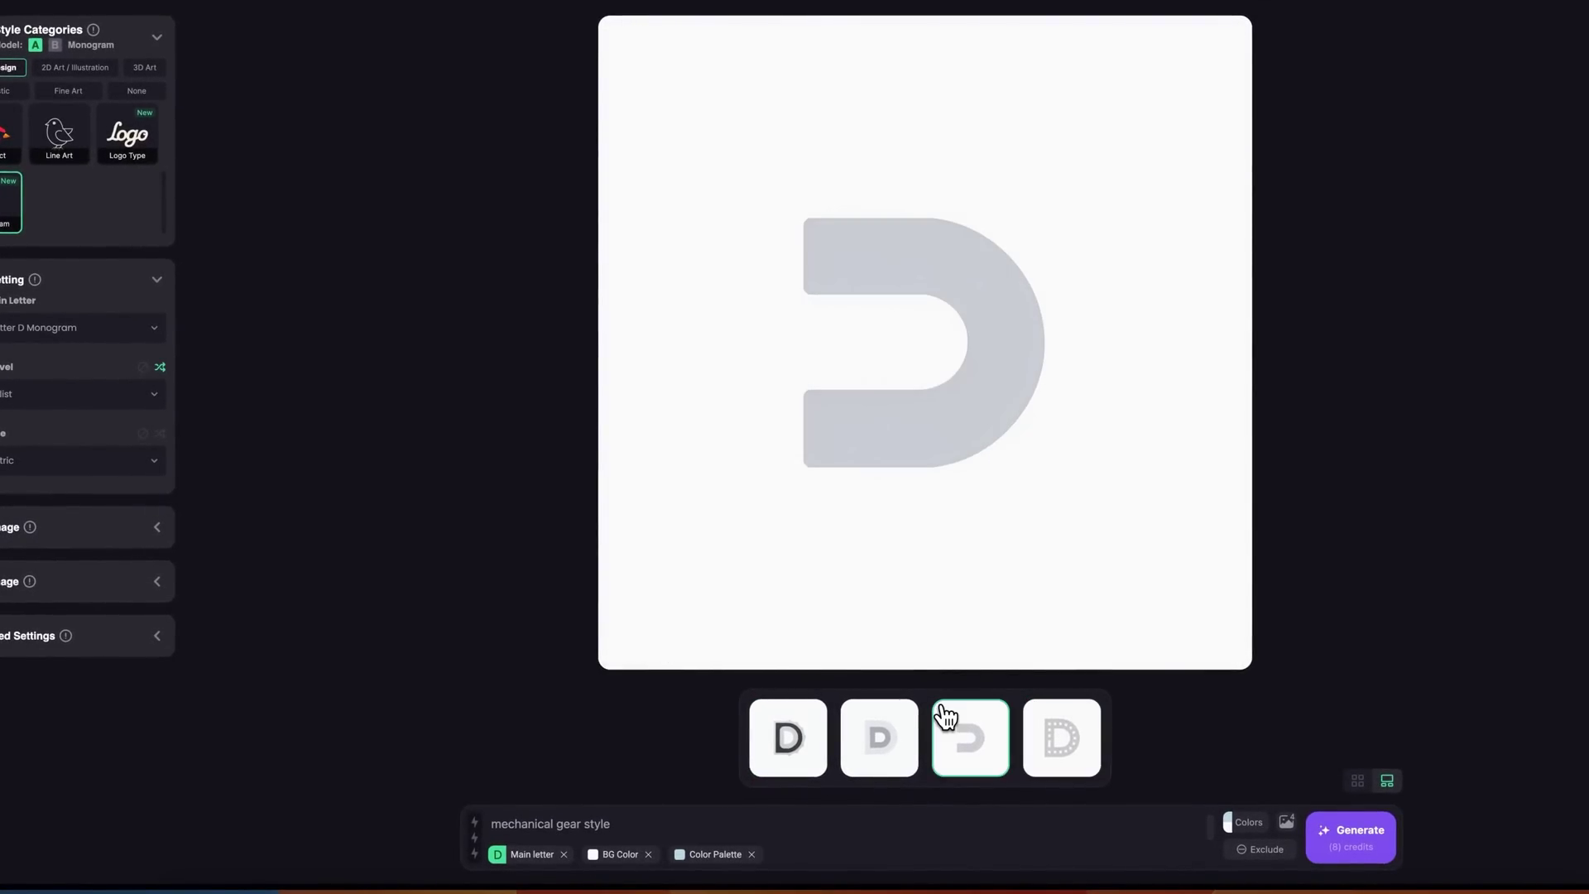
pyautogui.click(820, 734)
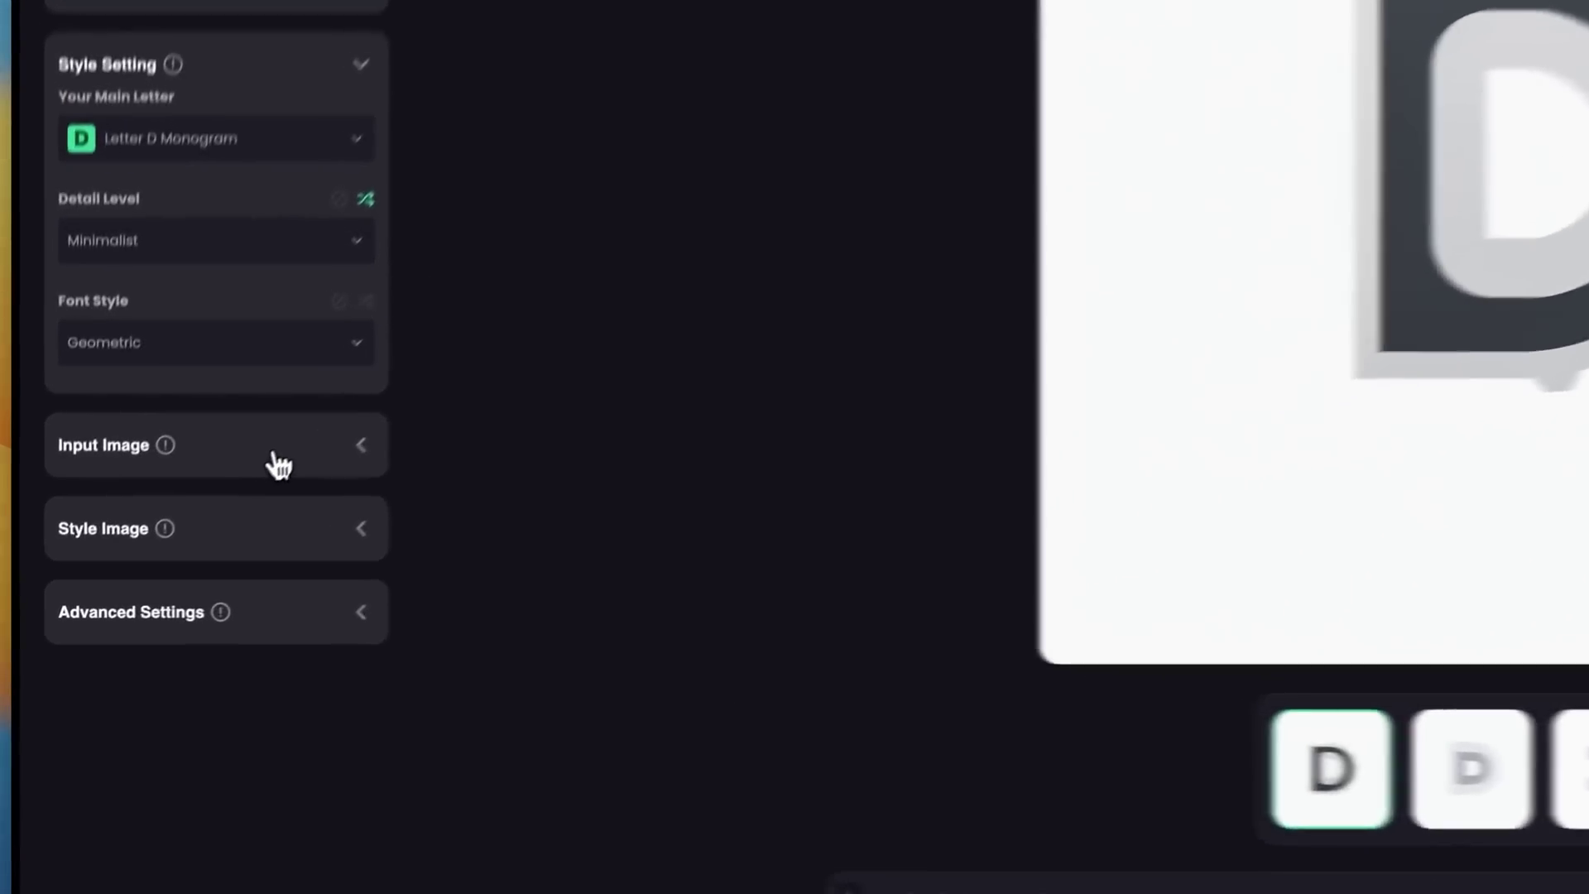
# - Start a sketch for the Input Image, and set the brush to its maximum size and a green color
pyautogui.click(178, 544)
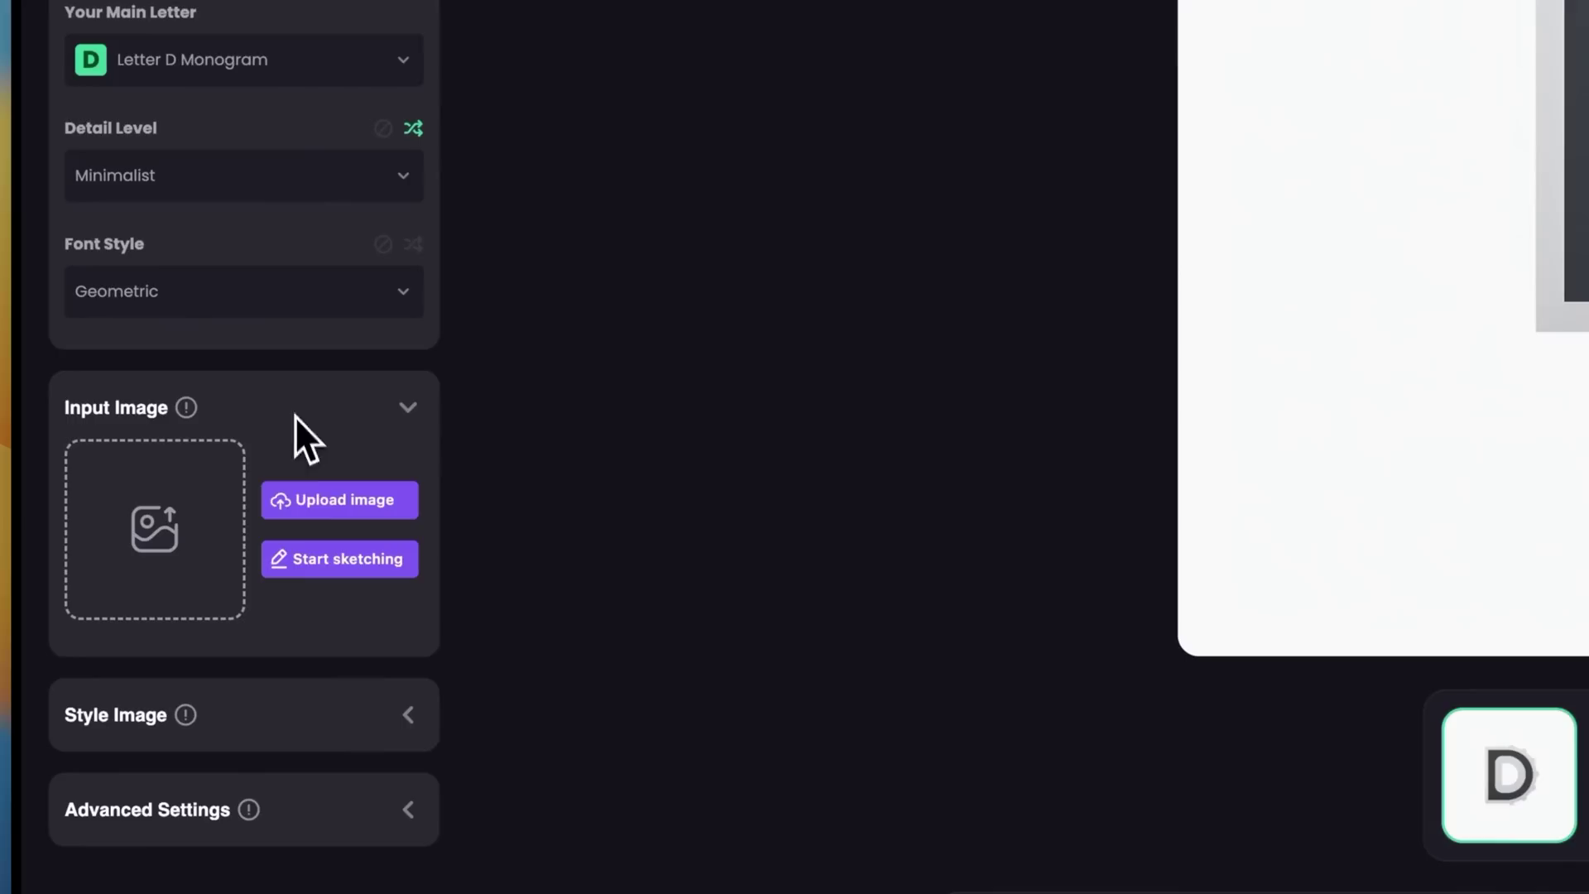
pyautogui.click(341, 563)
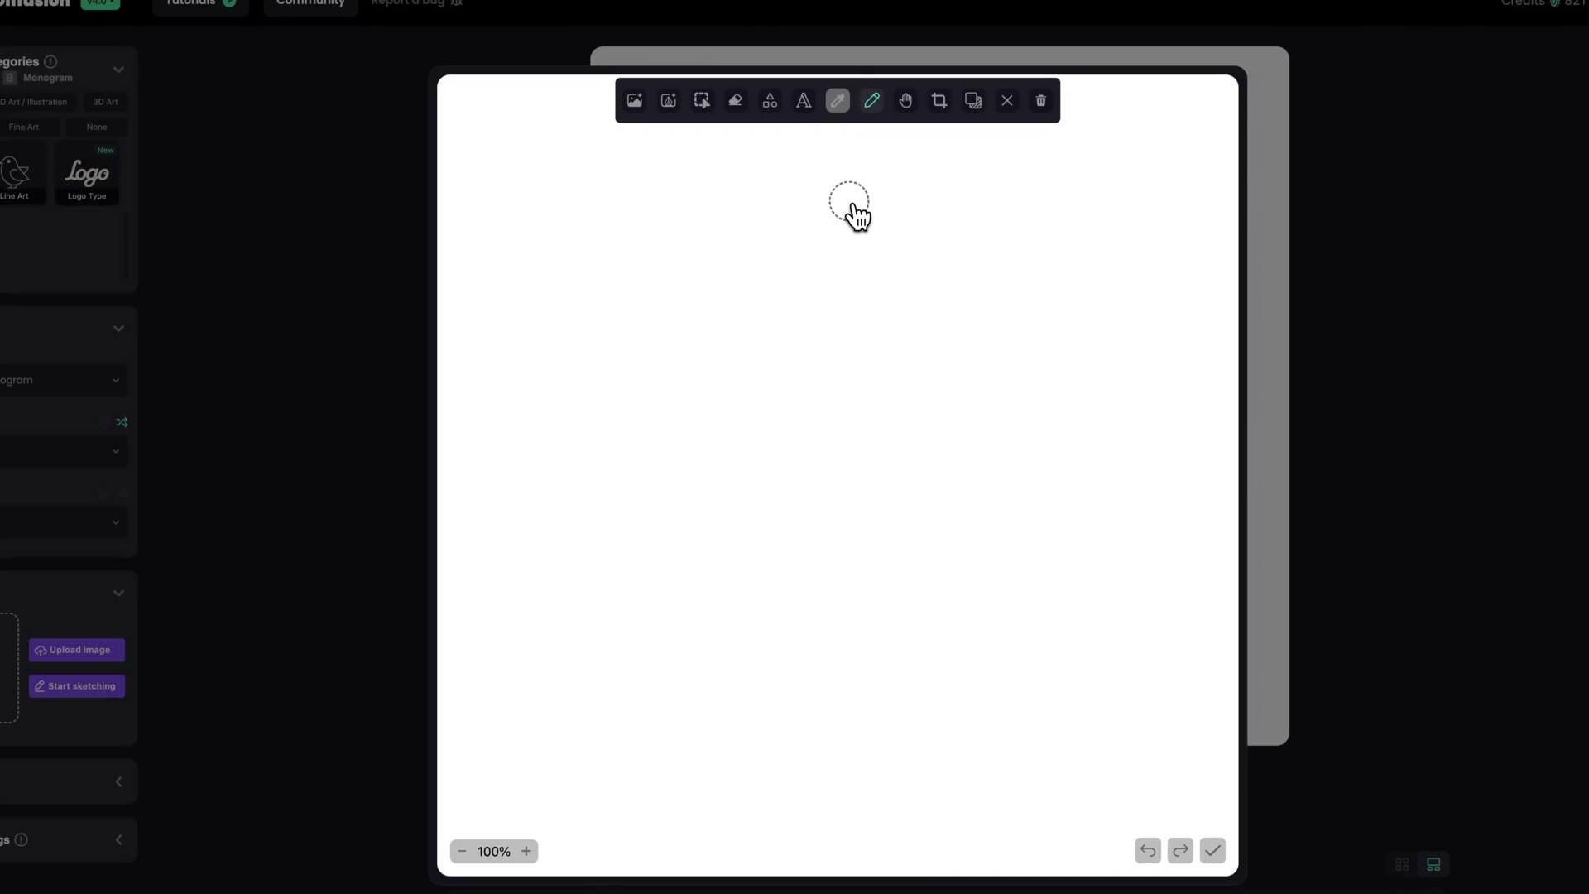
pyautogui.click(872, 104)
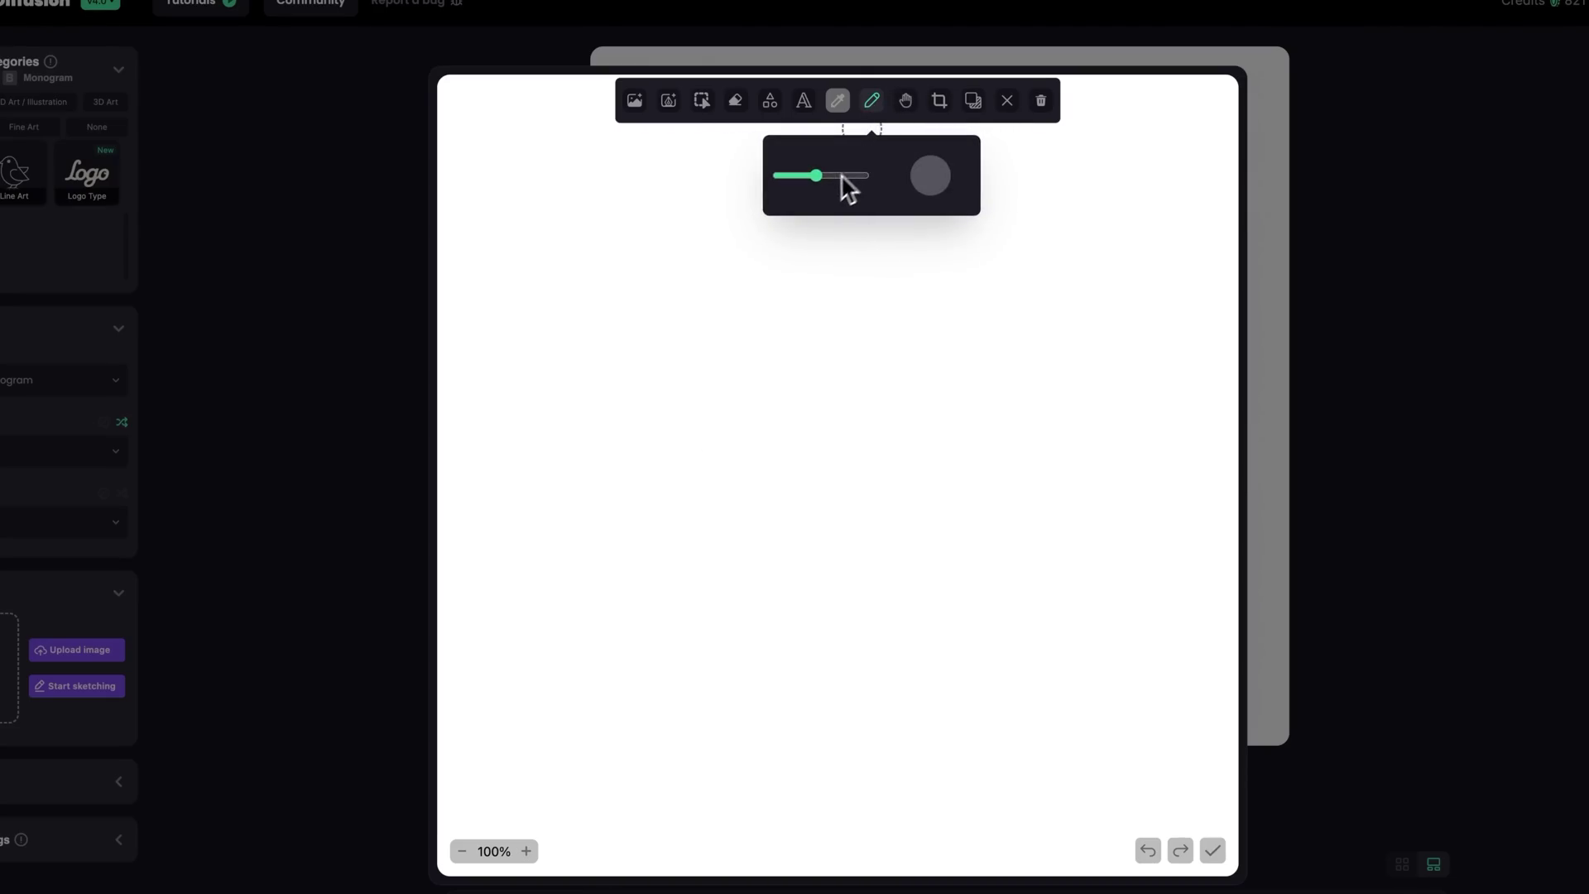
pyautogui.moveTo(816, 176); pyautogui.dragTo(909, 184)
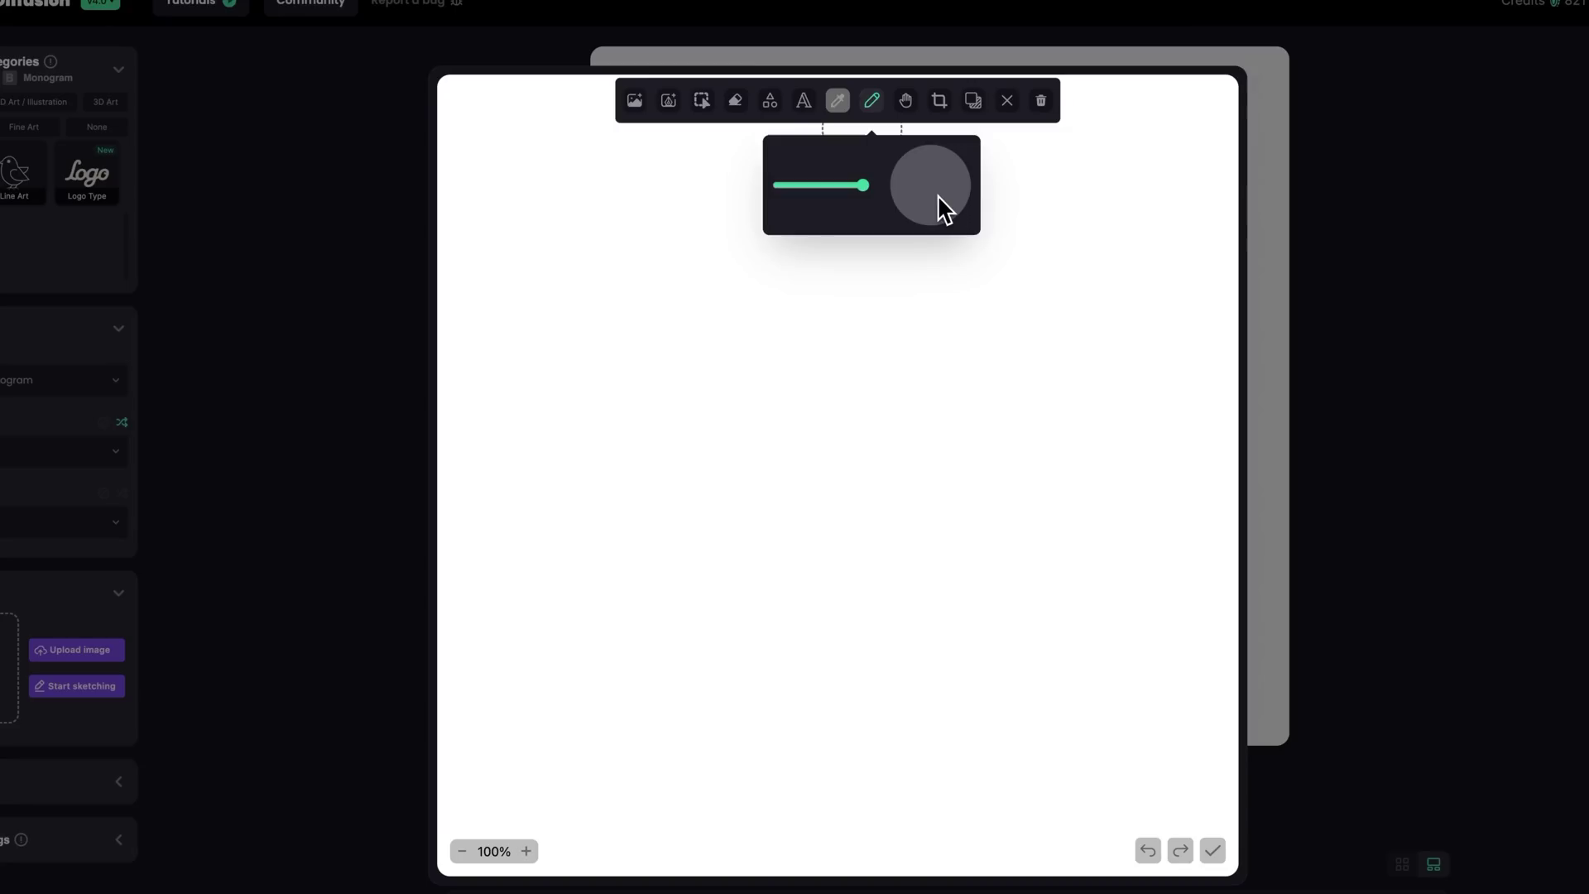
pyautogui.click(838, 100)
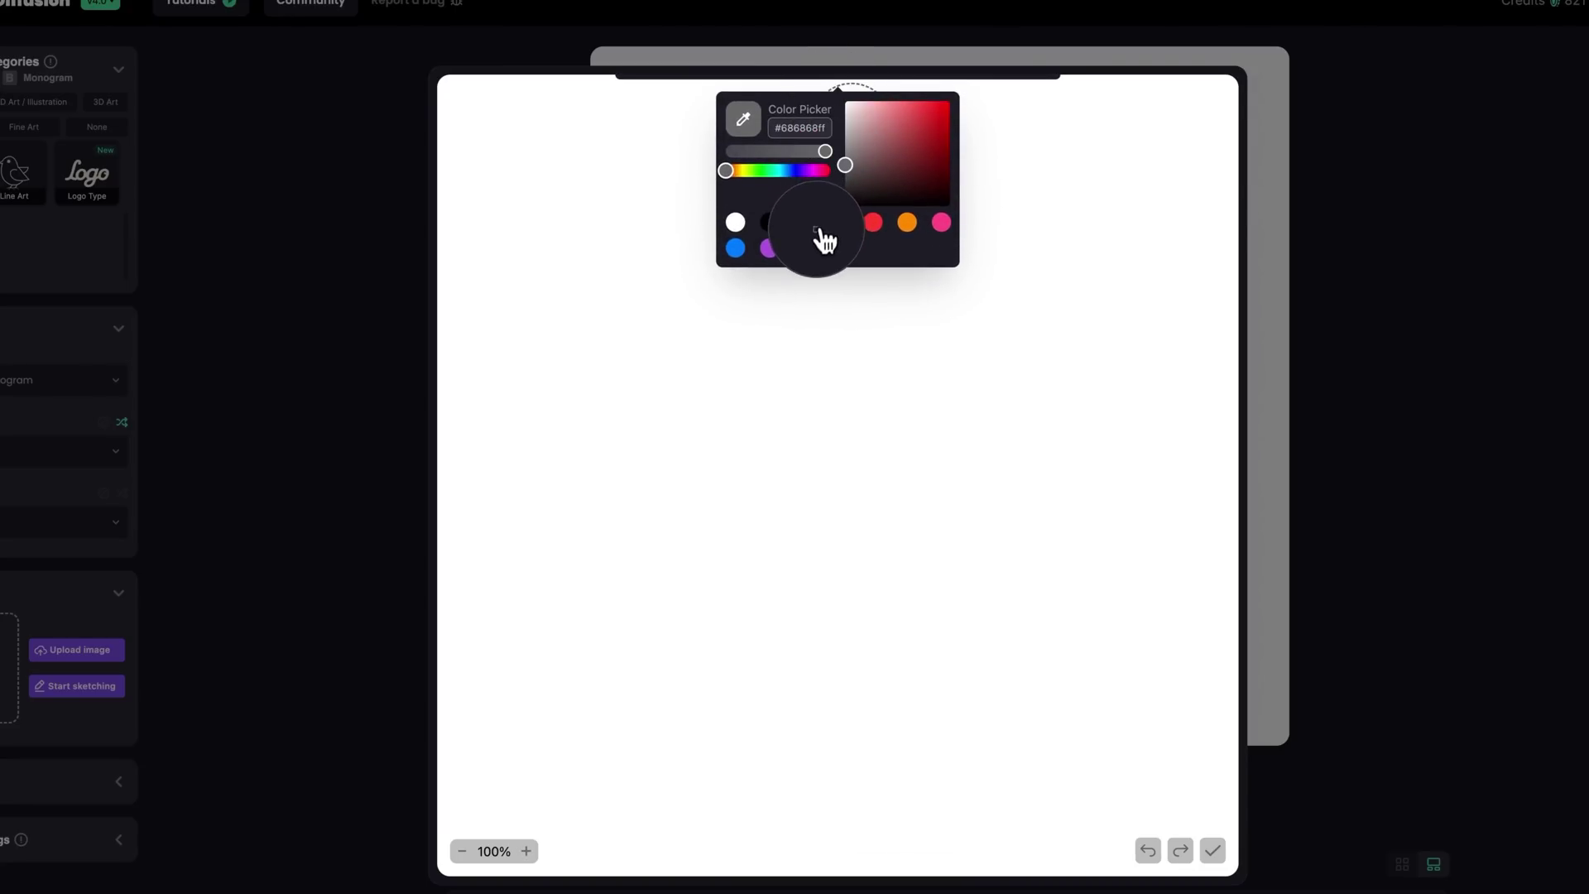
pyautogui.click(805, 235)
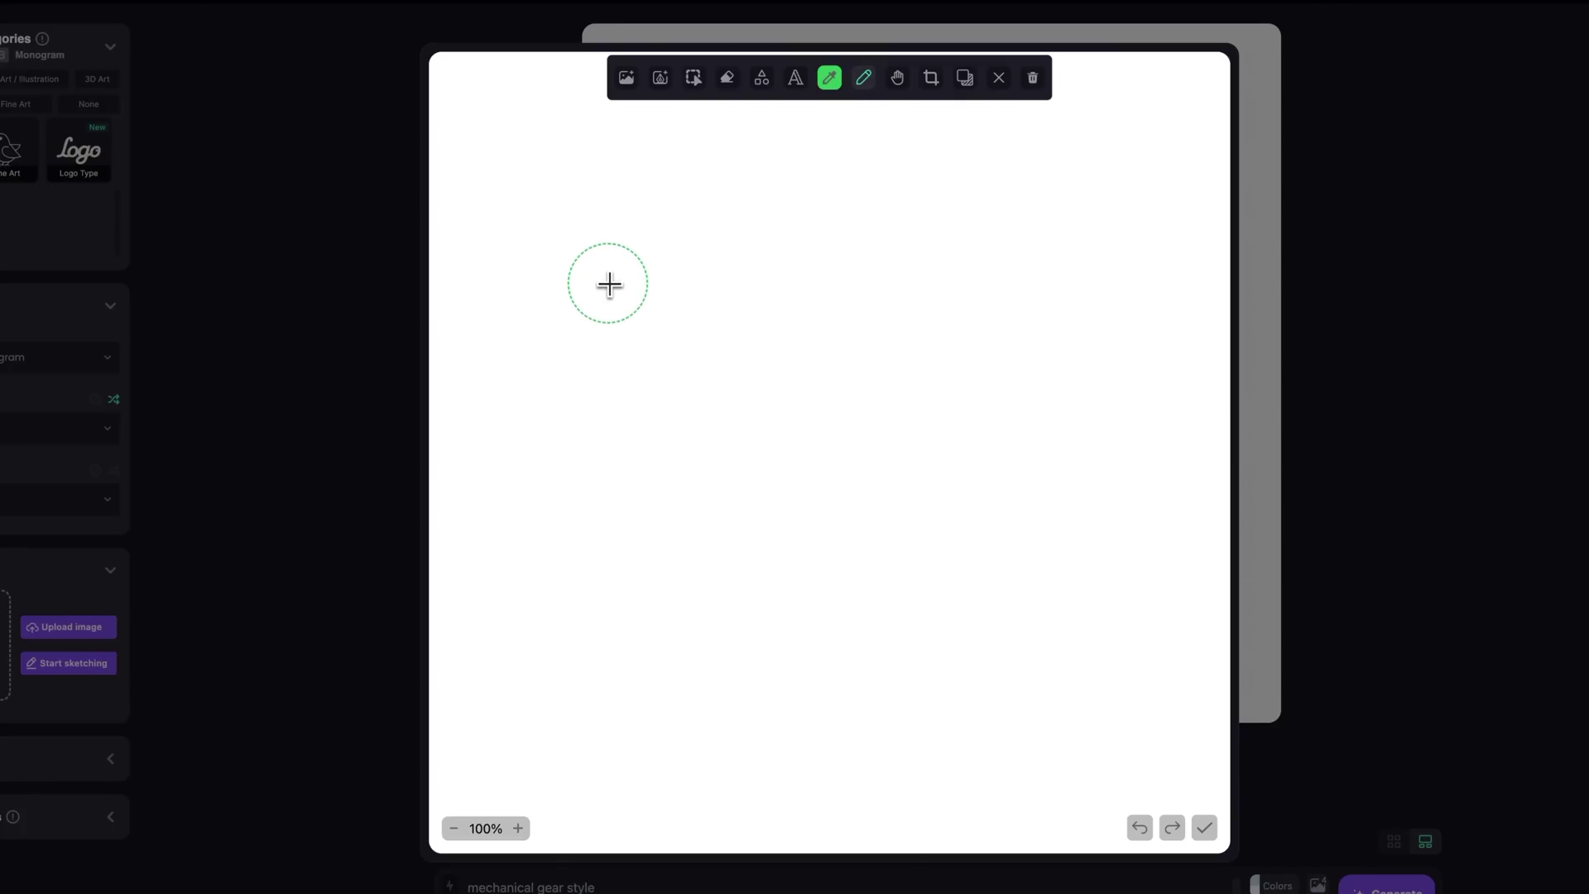
# - Draw a large green letter B and add two rabbit ears on top of it with a slightly smaller brush
pyautogui.moveTo(614, 259)
pyautogui.mouseDown()
pyautogui.moveTo(630, 430)
pyautogui.moveTo(609, 674)
pyautogui.moveTo(612, 698)
pyautogui.moveTo(644, 714)
pyautogui.moveTo(809, 694)
pyautogui.moveTo(909, 623)
pyautogui.moveTo(868, 539)
pyautogui.moveTo(664, 489)
pyautogui.moveTo(843, 443)
pyautogui.moveTo(892, 377)
pyautogui.mouseUp()
pyautogui.moveTo(741, 260); pyautogui.dragTo(650, 257)
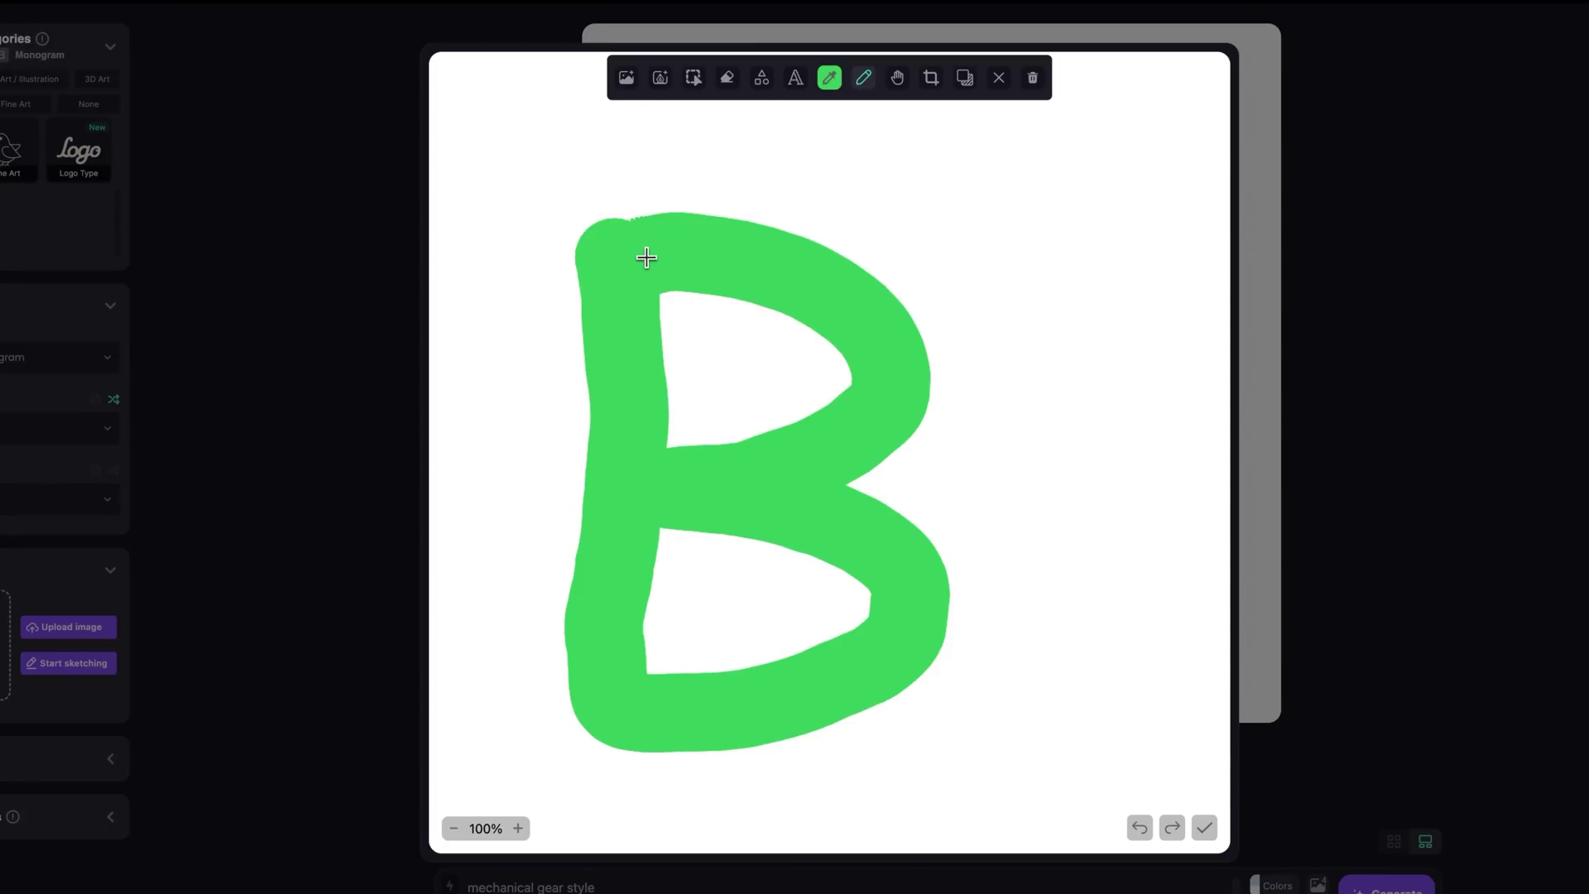
pyautogui.click(863, 77)
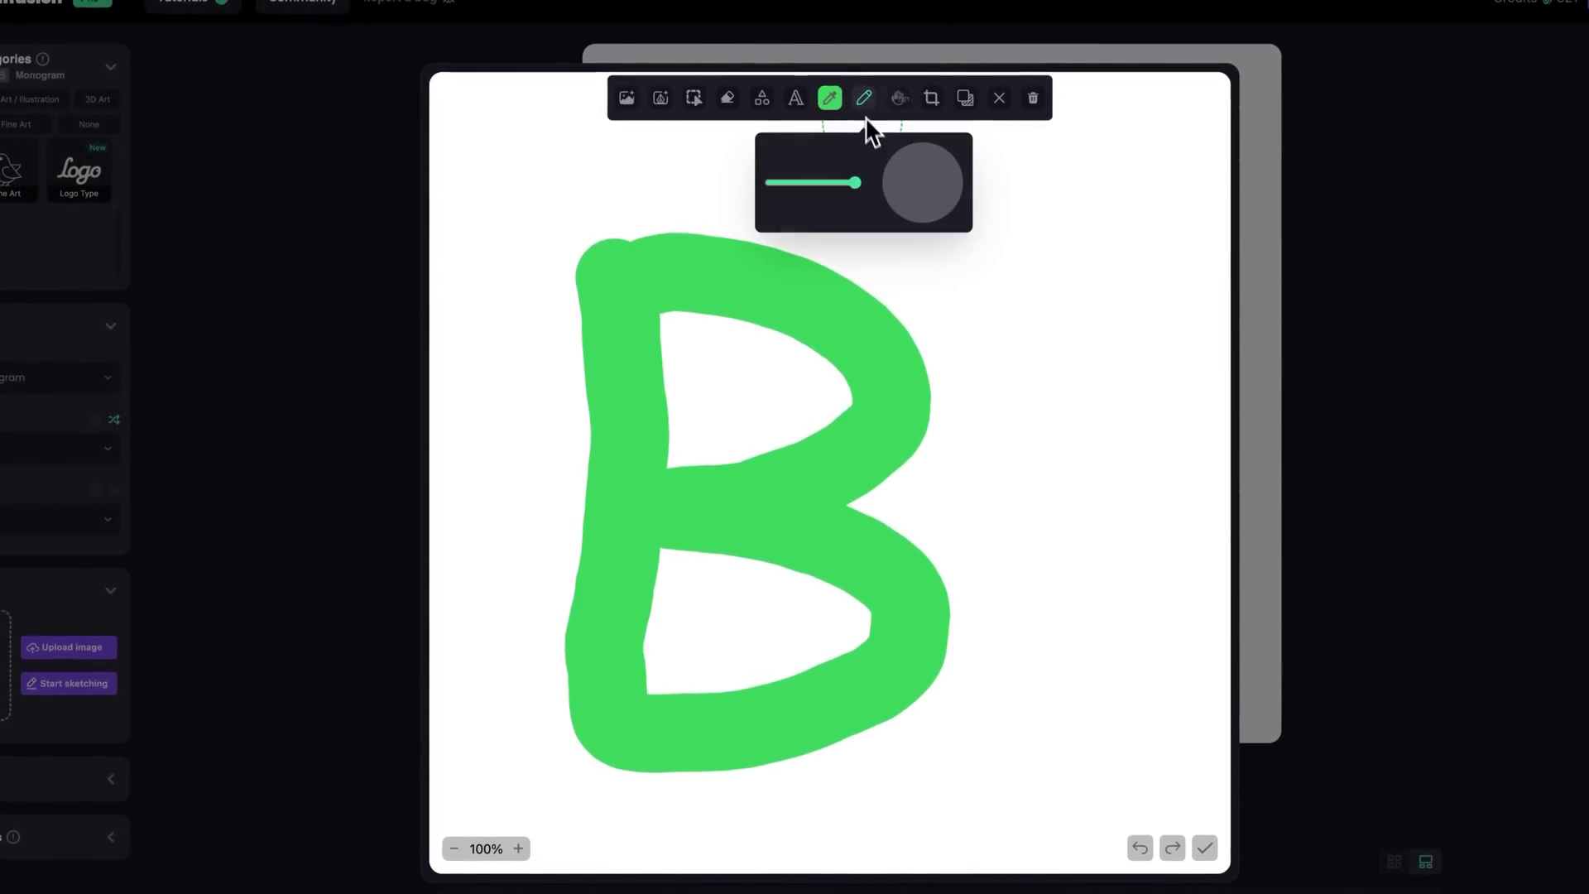
pyautogui.moveTo(855, 183); pyautogui.dragTo(835, 187)
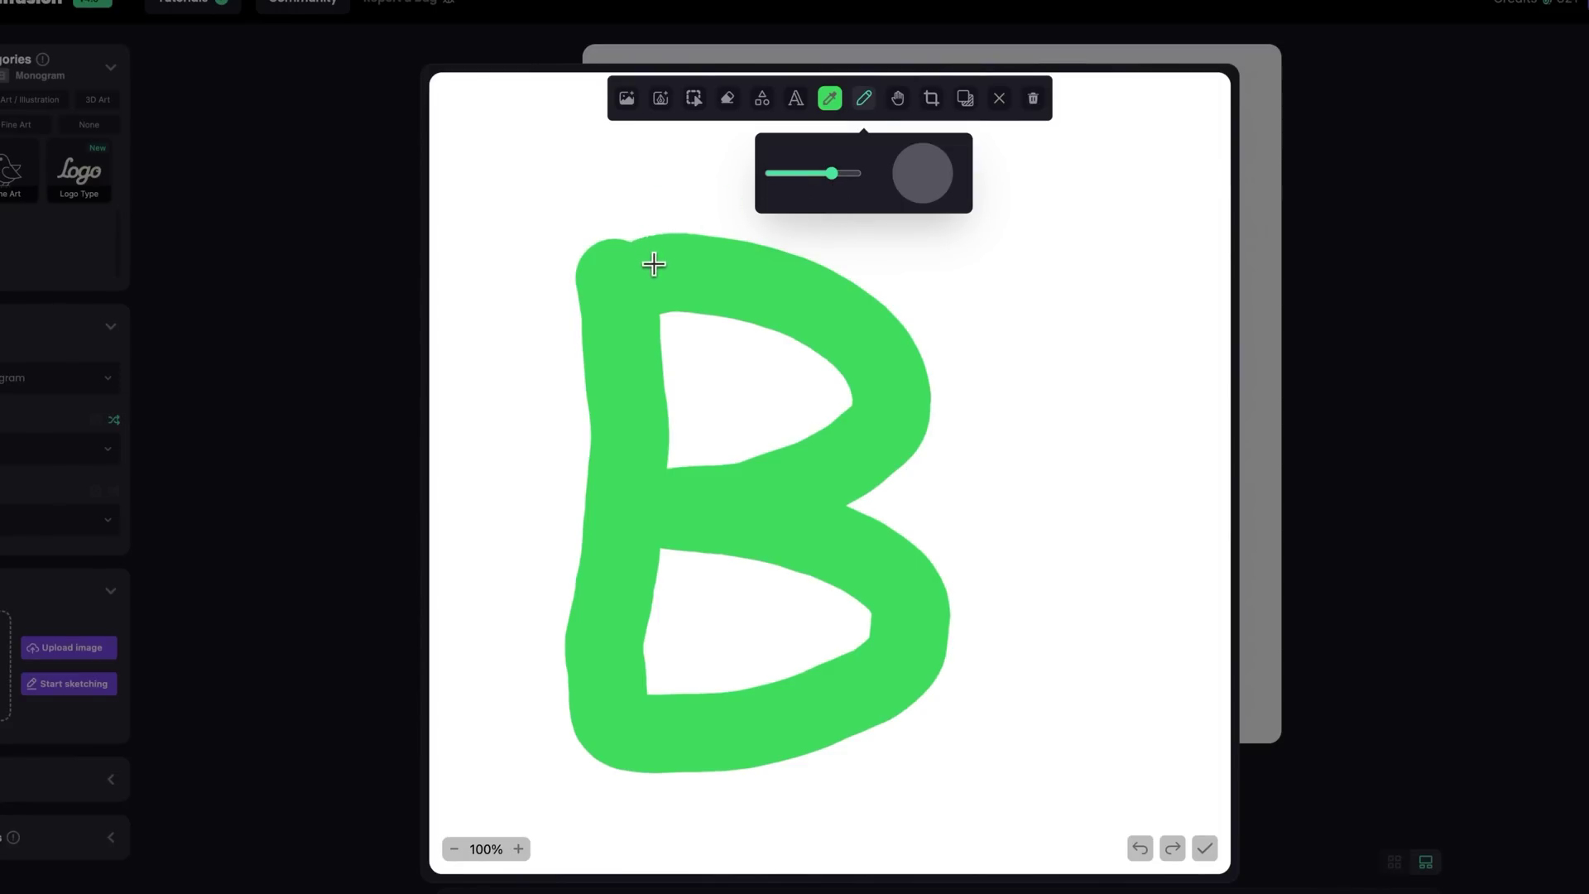
pyautogui.moveTo(654, 264)
pyautogui.mouseDown()
pyautogui.moveTo(660, 181)
pyautogui.moveTo(681, 149)
pyautogui.moveTo(709, 147)
pyautogui.moveTo(732, 175)
pyautogui.moveTo(727, 233)
pyautogui.moveTo(702, 264)
pyautogui.moveTo(652, 260)
pyautogui.moveTo(630, 184)
pyautogui.moveTo(596, 145)
pyautogui.moveTo(566, 143)
pyautogui.moveTo(561, 232)
pyautogui.mouseUp()
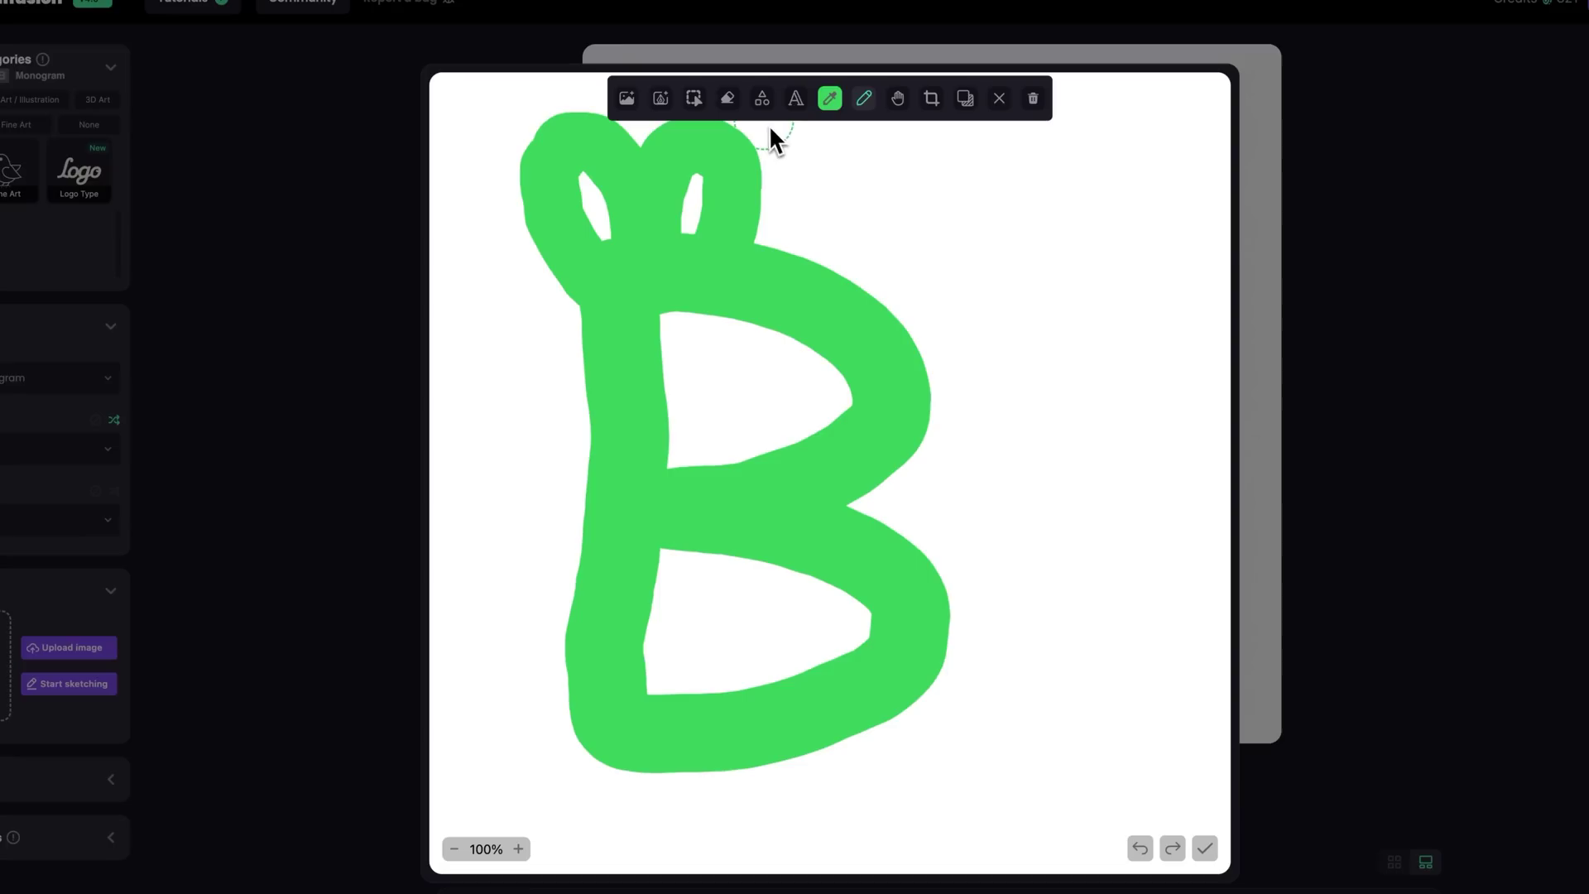
# - Scale the whole sketch down slightly and center it on the canvas, and save it as the input image
pyautogui.click(695, 101)
pyautogui.moveTo(480, 96)
pyautogui.mouseDown()
pyautogui.moveTo(586, 171)
pyautogui.moveTo(1005, 685)
pyautogui.moveTo(1034, 799)
pyautogui.moveTo(1018, 794)
pyautogui.mouseUp()
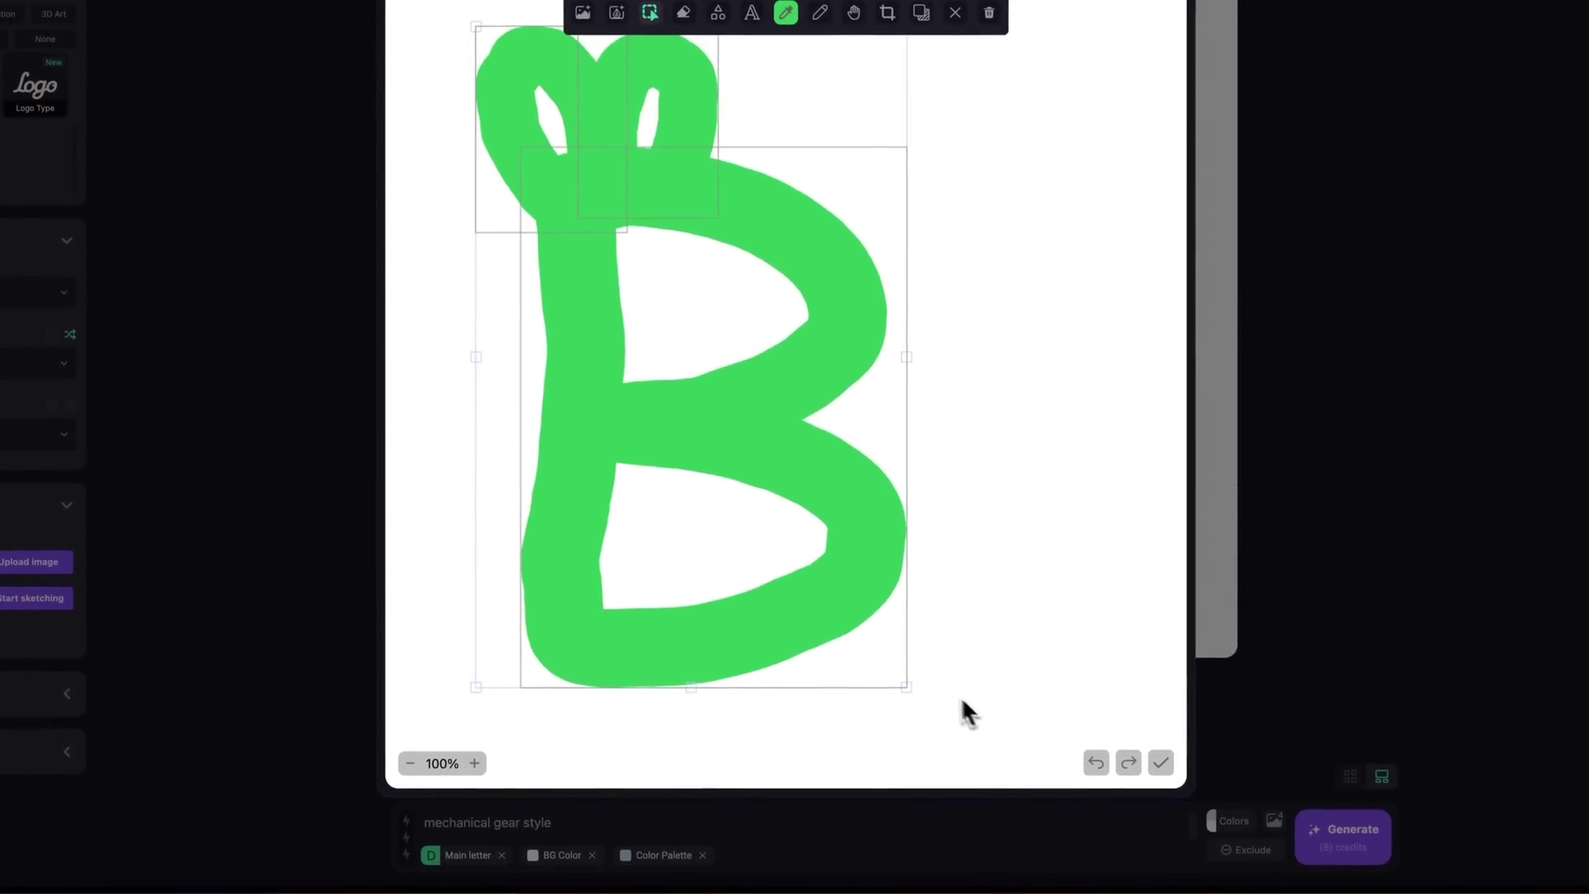
pyautogui.moveTo(876, 654); pyautogui.dragTo(862, 636)
pyautogui.moveTo(799, 464); pyautogui.dragTo(888, 522)
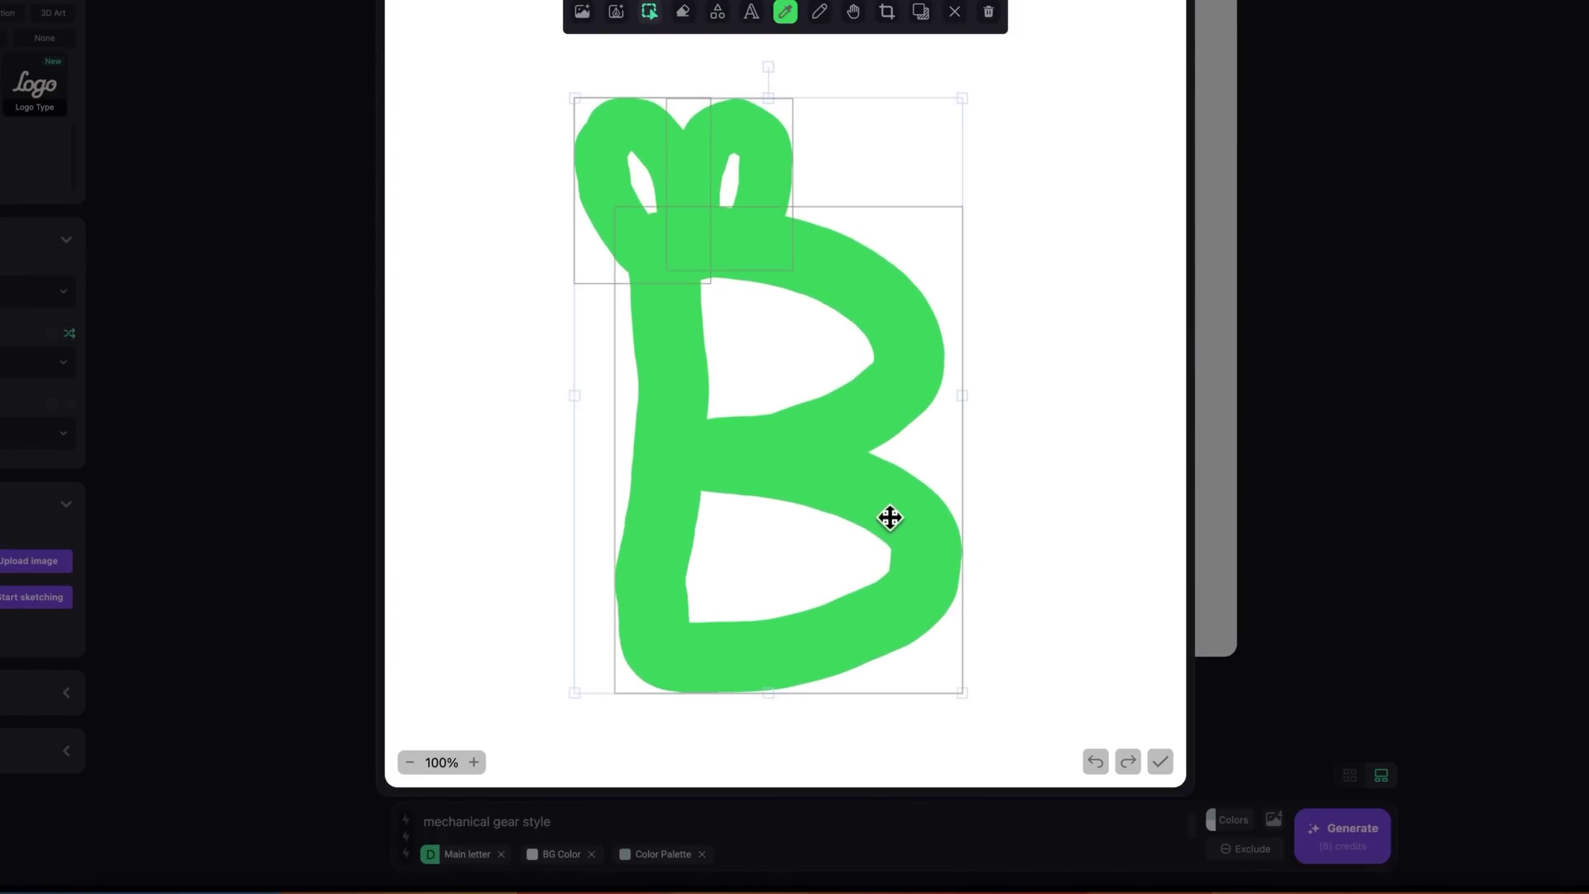
pyautogui.click(1051, 520)
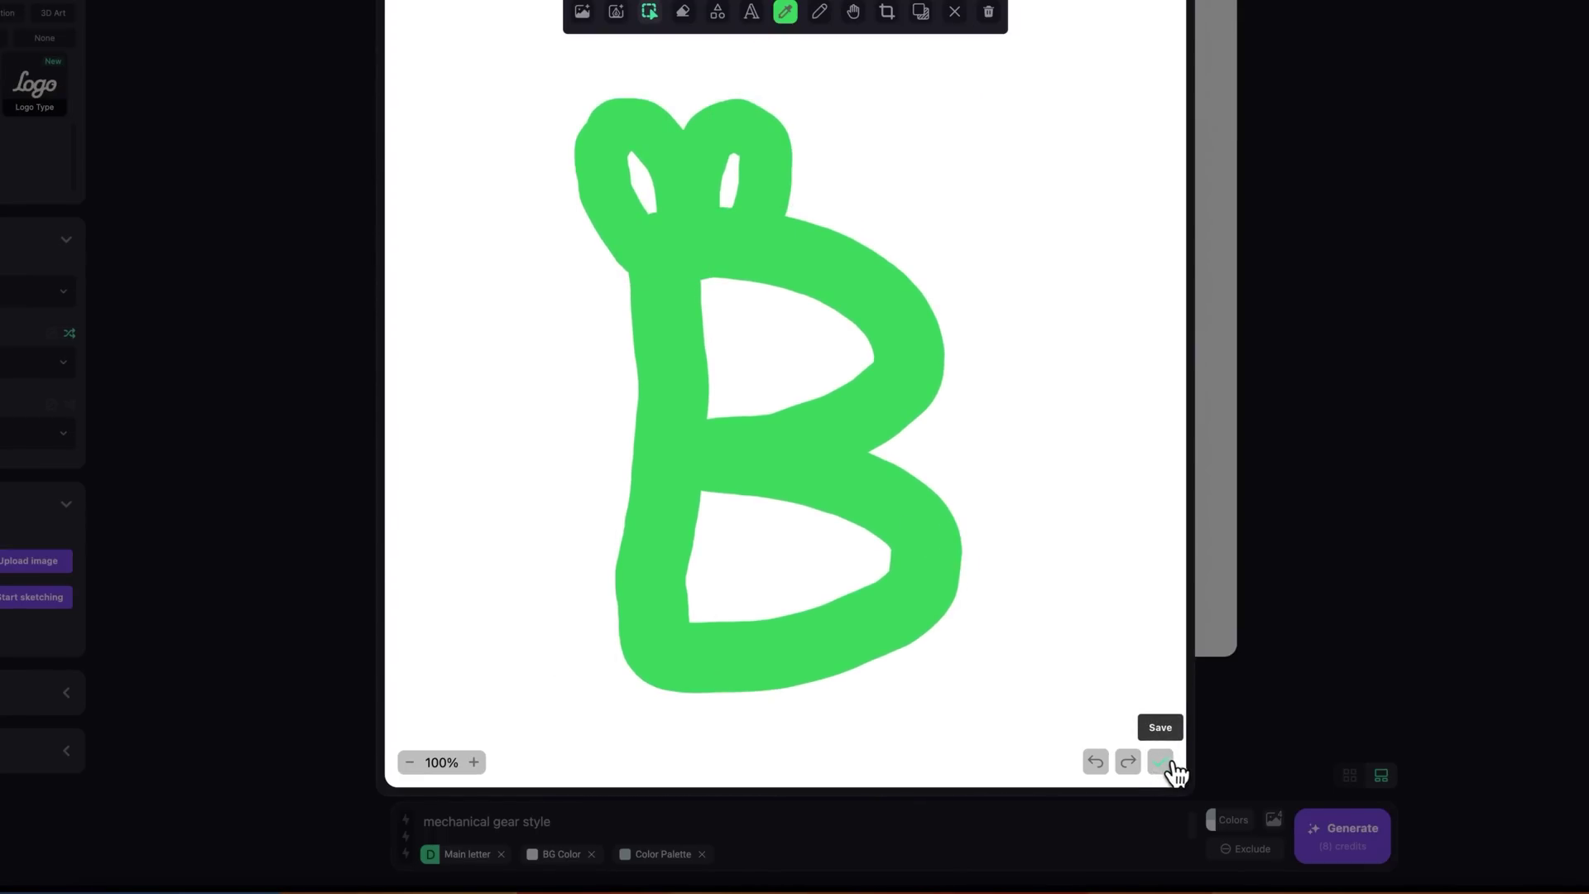
pyautogui.click(1159, 762)
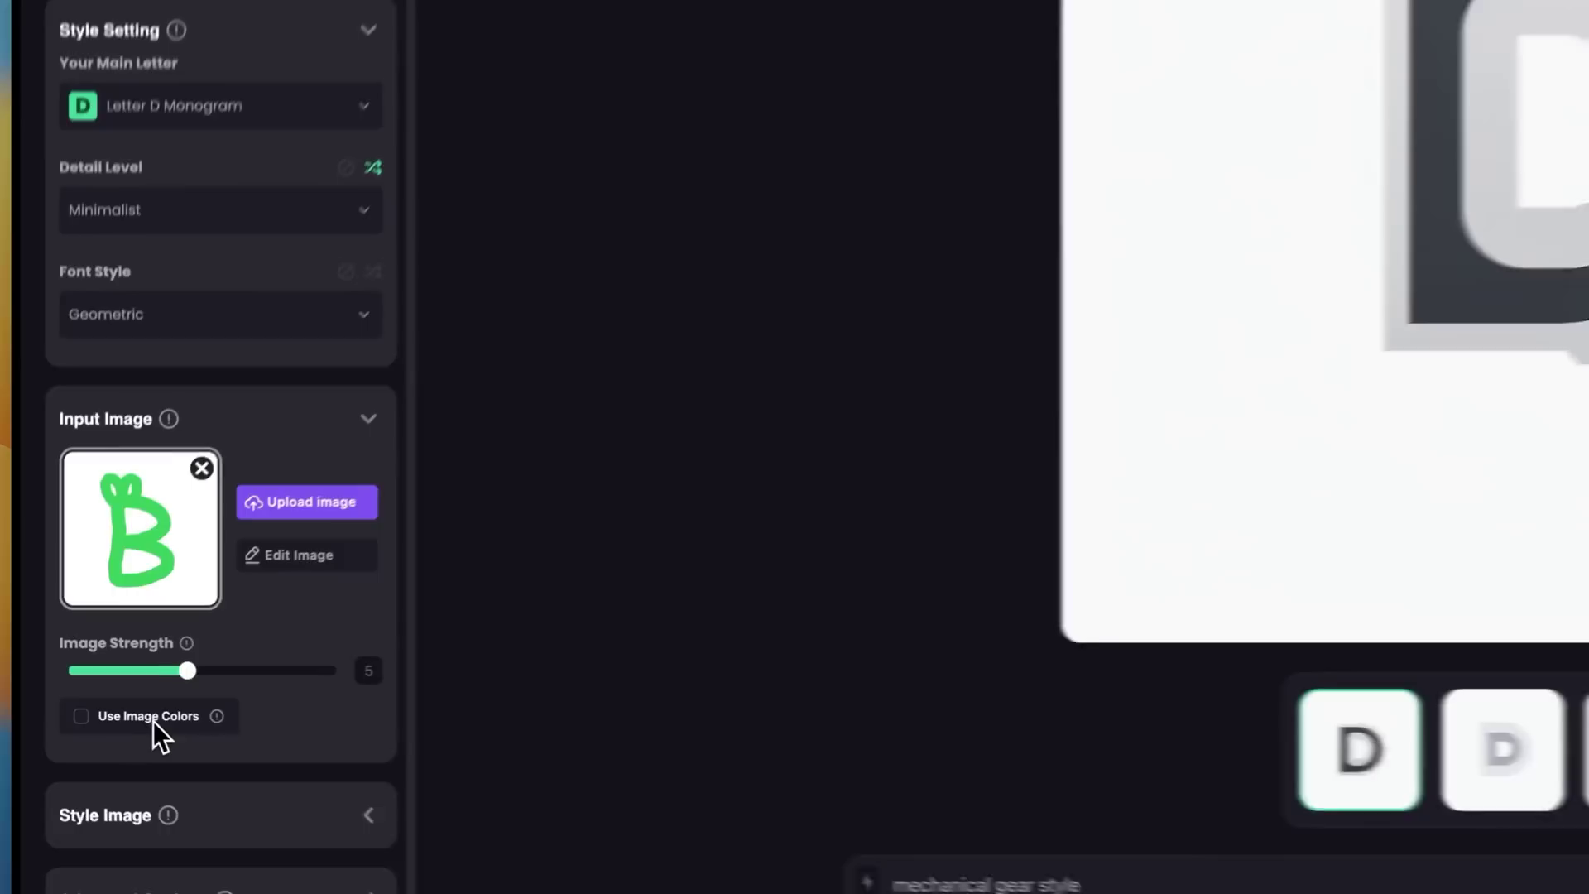
# - Enable Use Image Colors for the sketch and choose a Font Style for the monogram
pyautogui.click(101, 701)
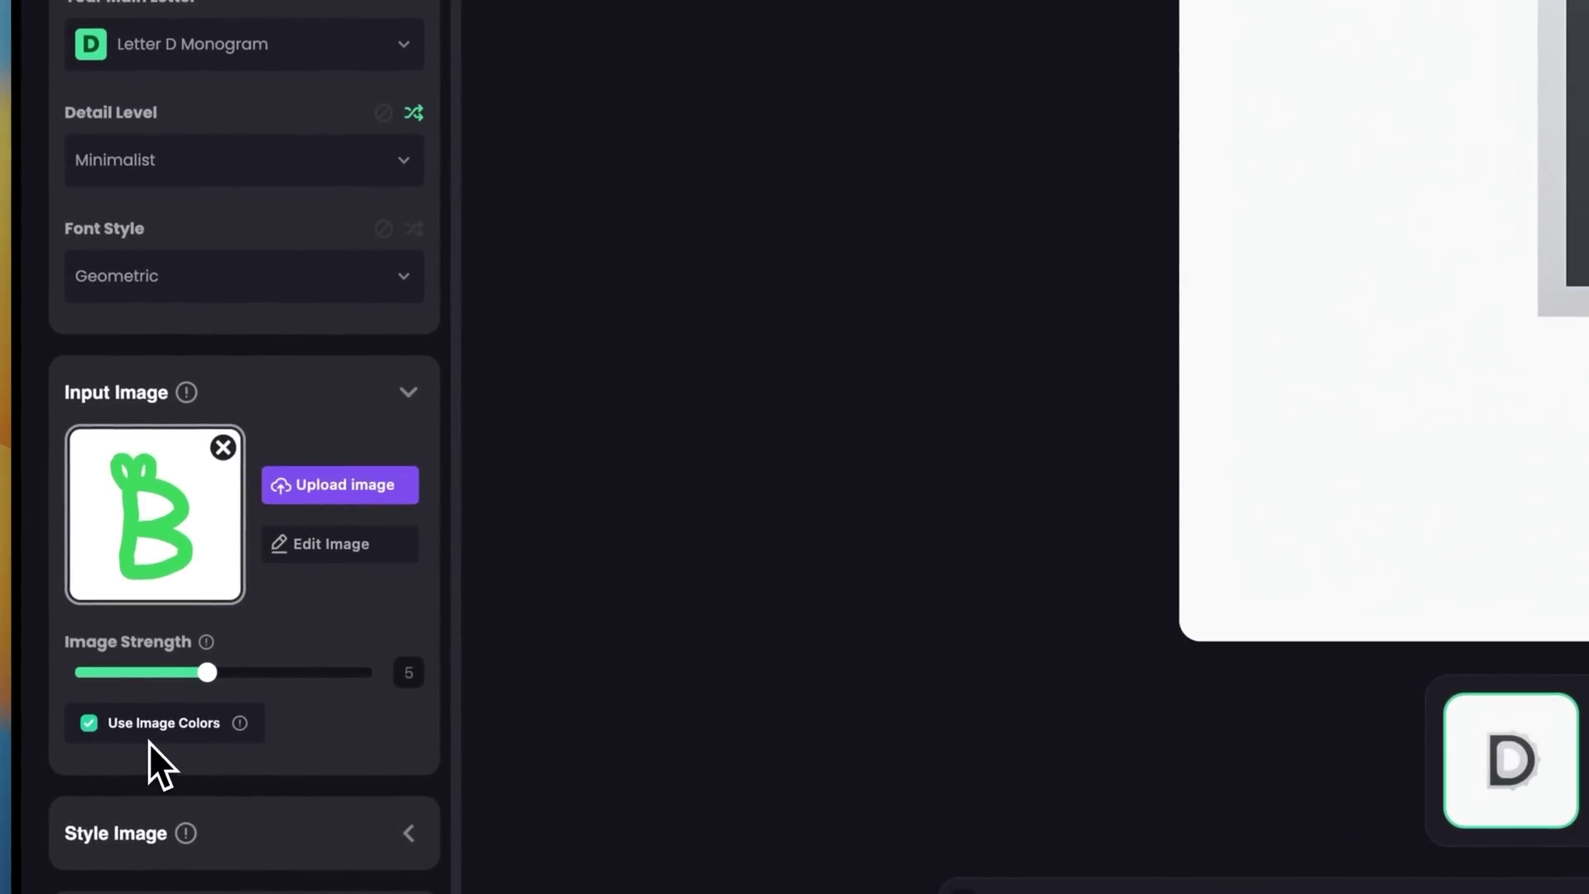
pyautogui.scroll(3, 232, 298)
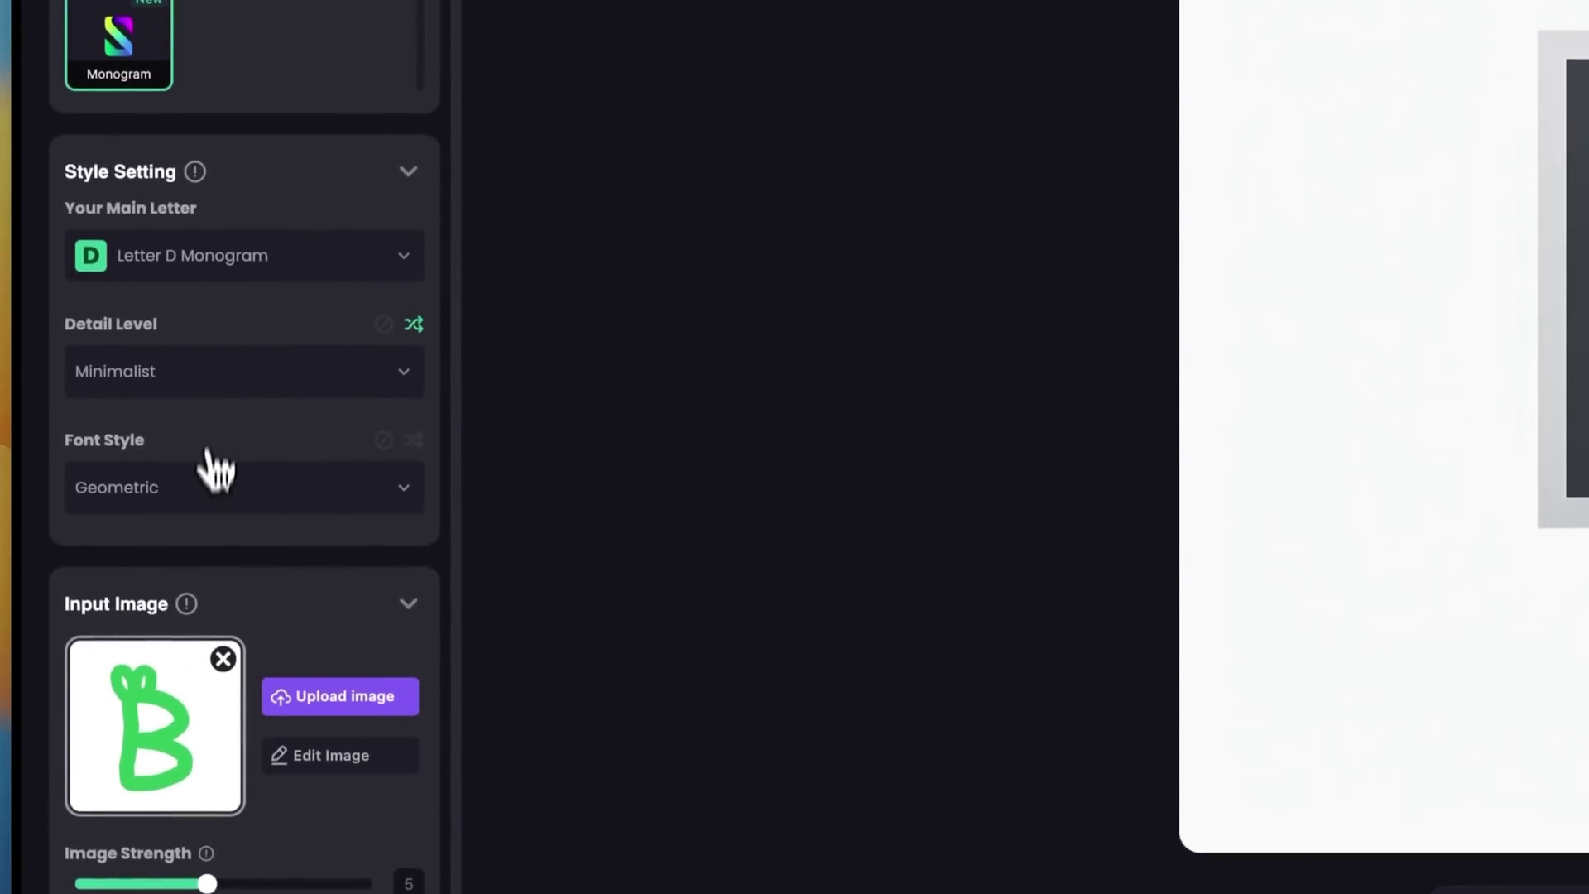
pyautogui.click(202, 488)
pyautogui.click(170, 553)
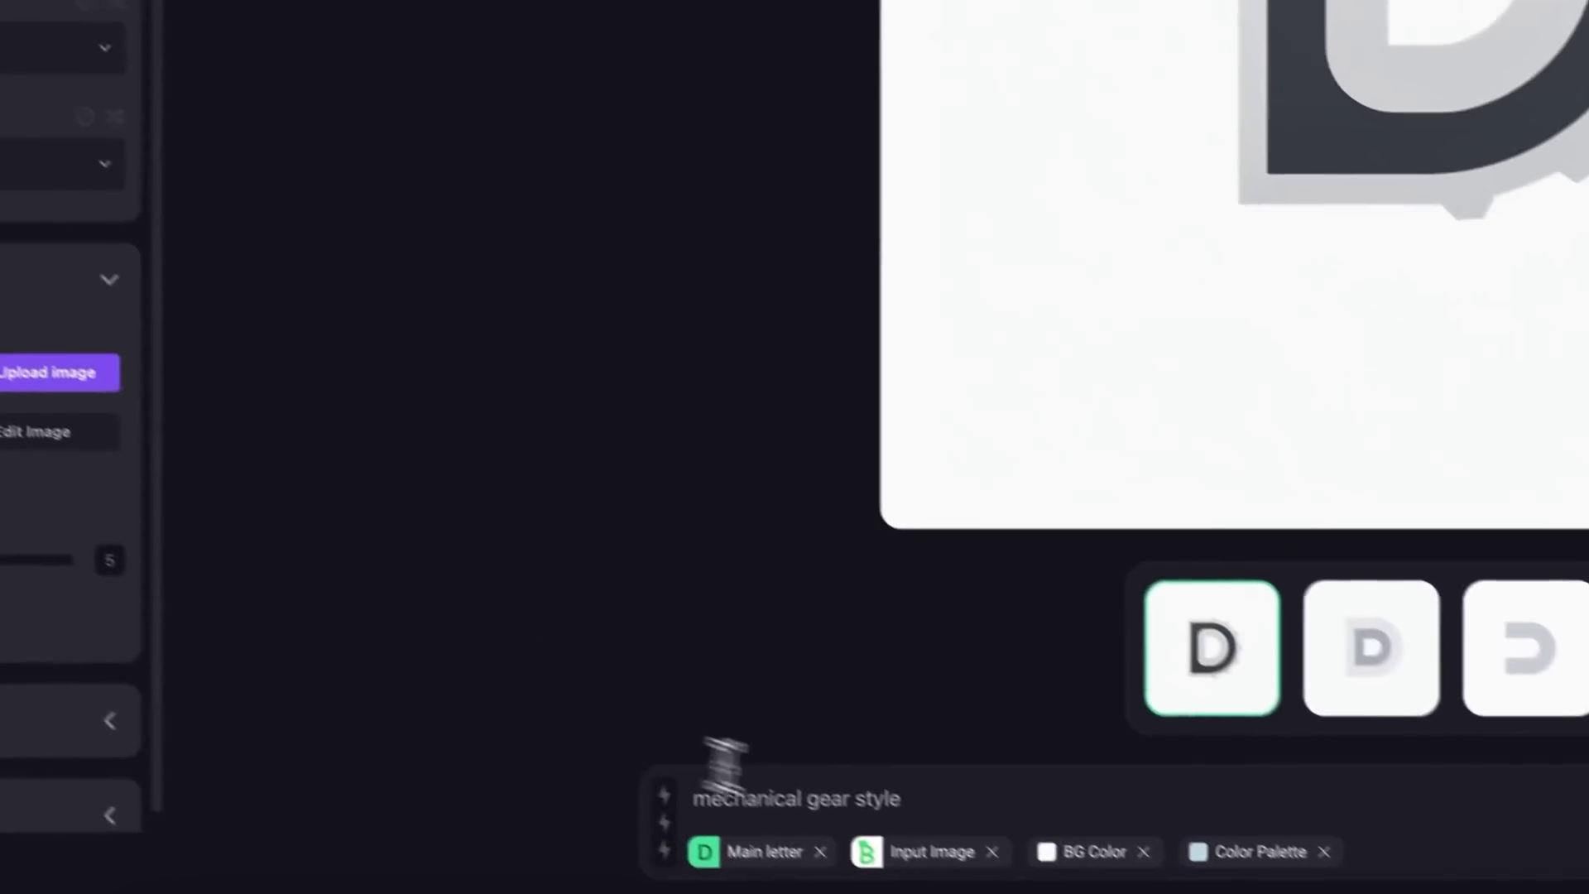
# - Replace the prompt with "bunny ears" and set the palette's primary color to Green
pyautogui.moveTo(946, 816); pyautogui.dragTo(643, 770)
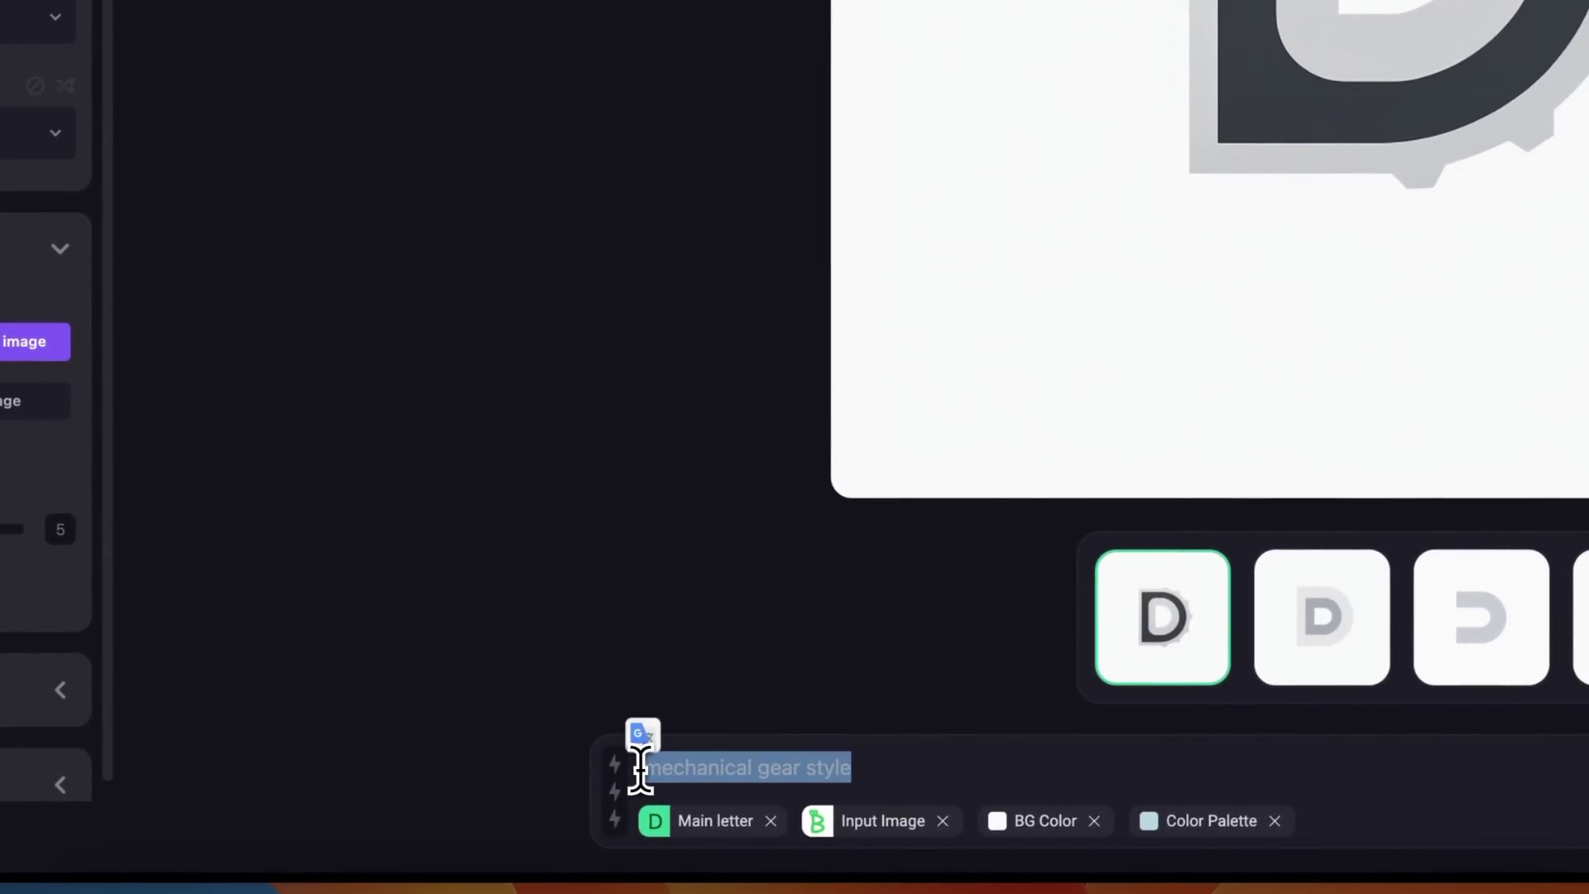
pyautogui.write('D')
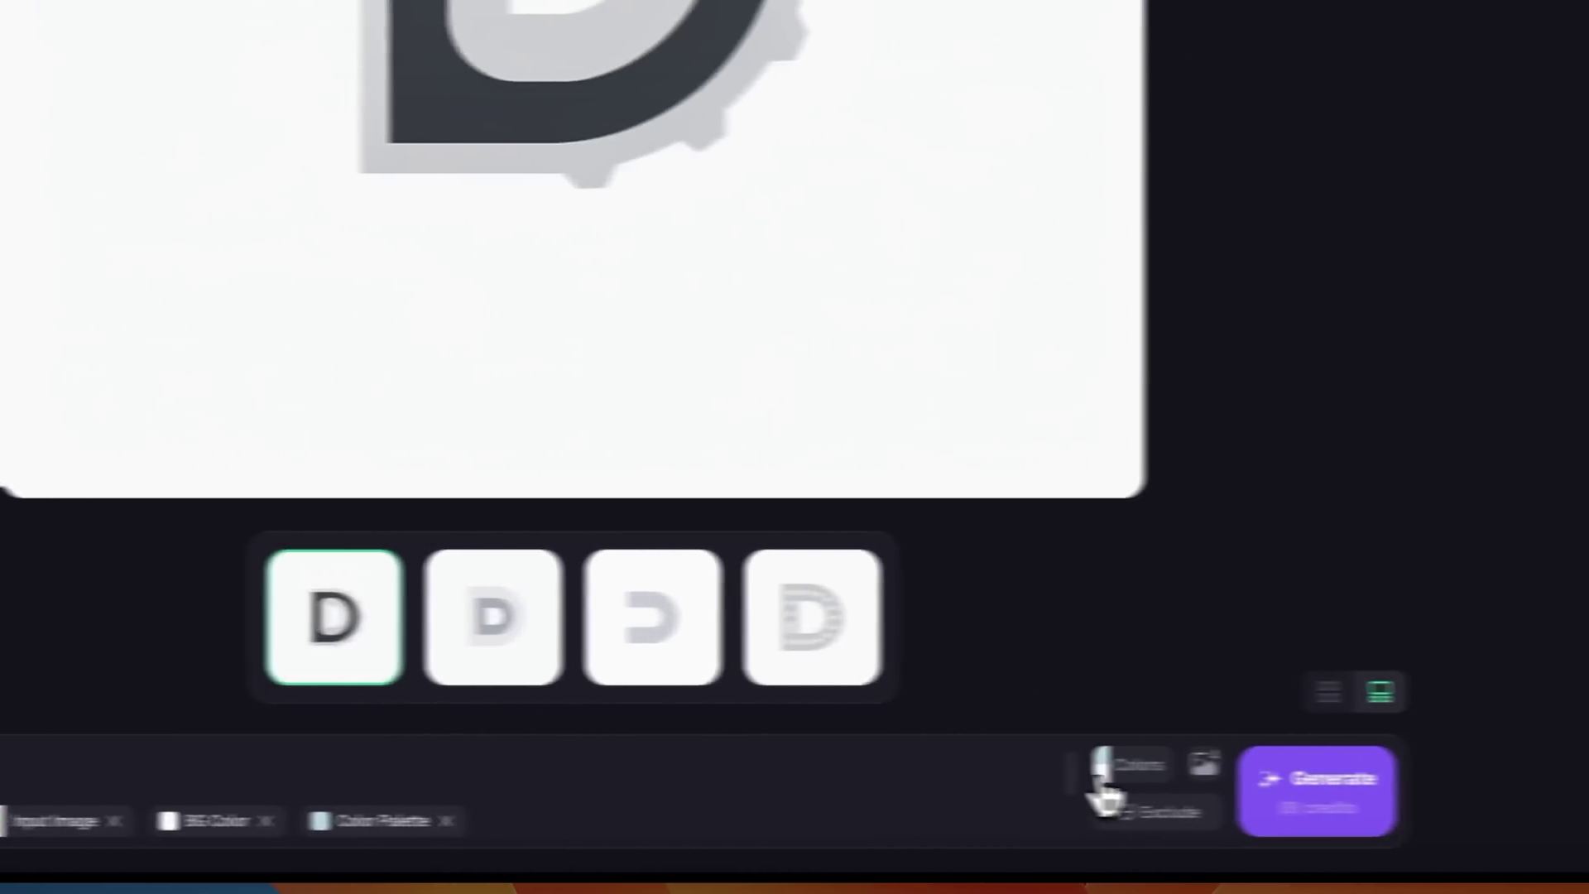
pyautogui.click(993, 774)
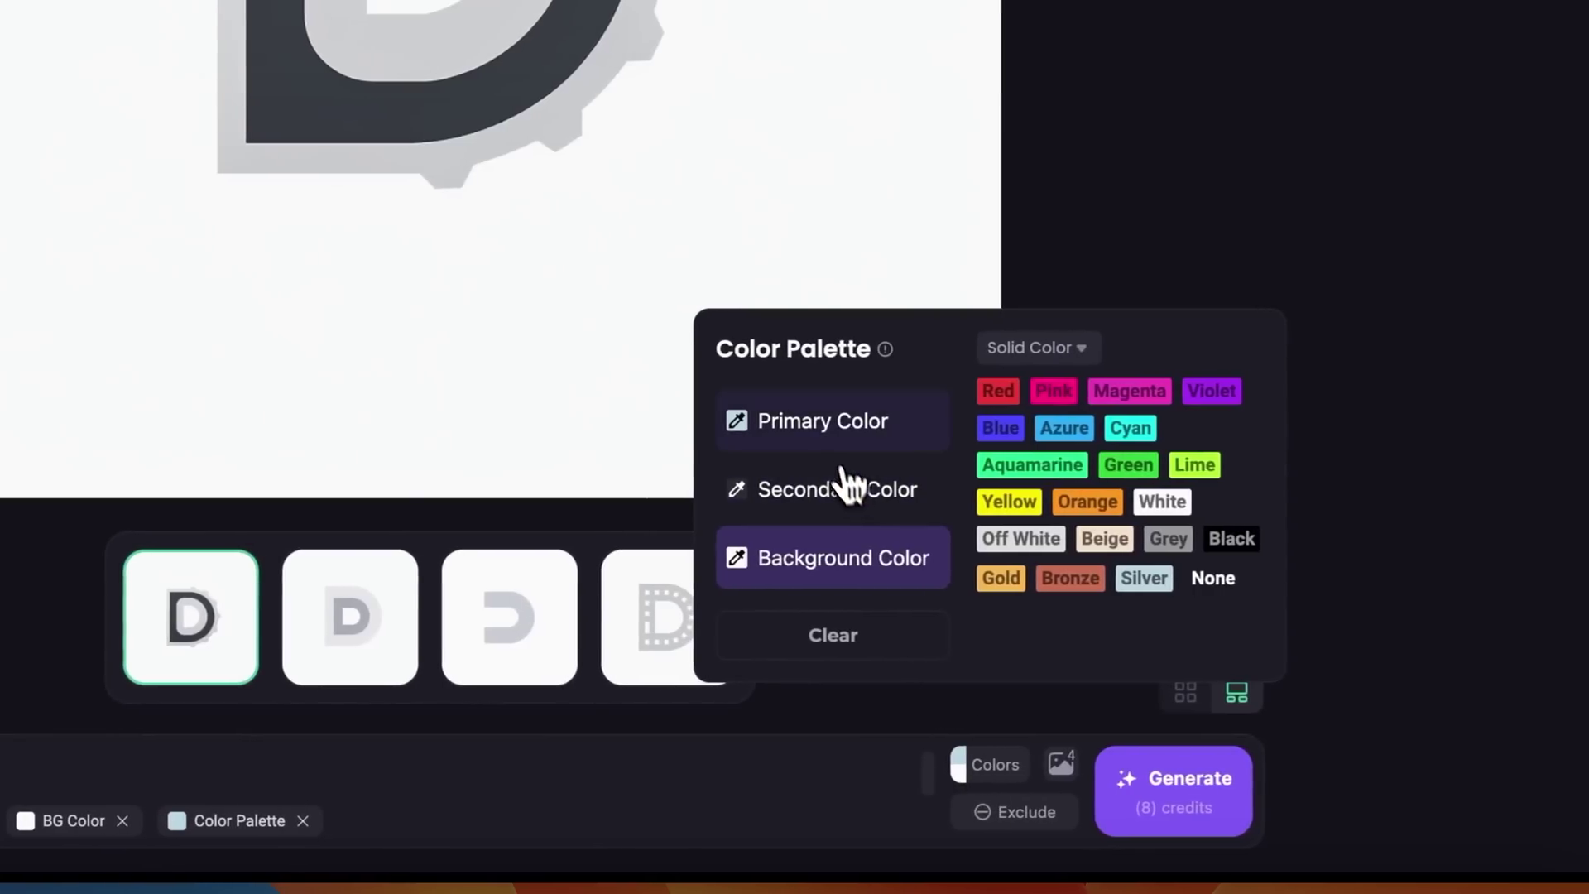
pyautogui.click(821, 427)
pyautogui.click(1128, 466)
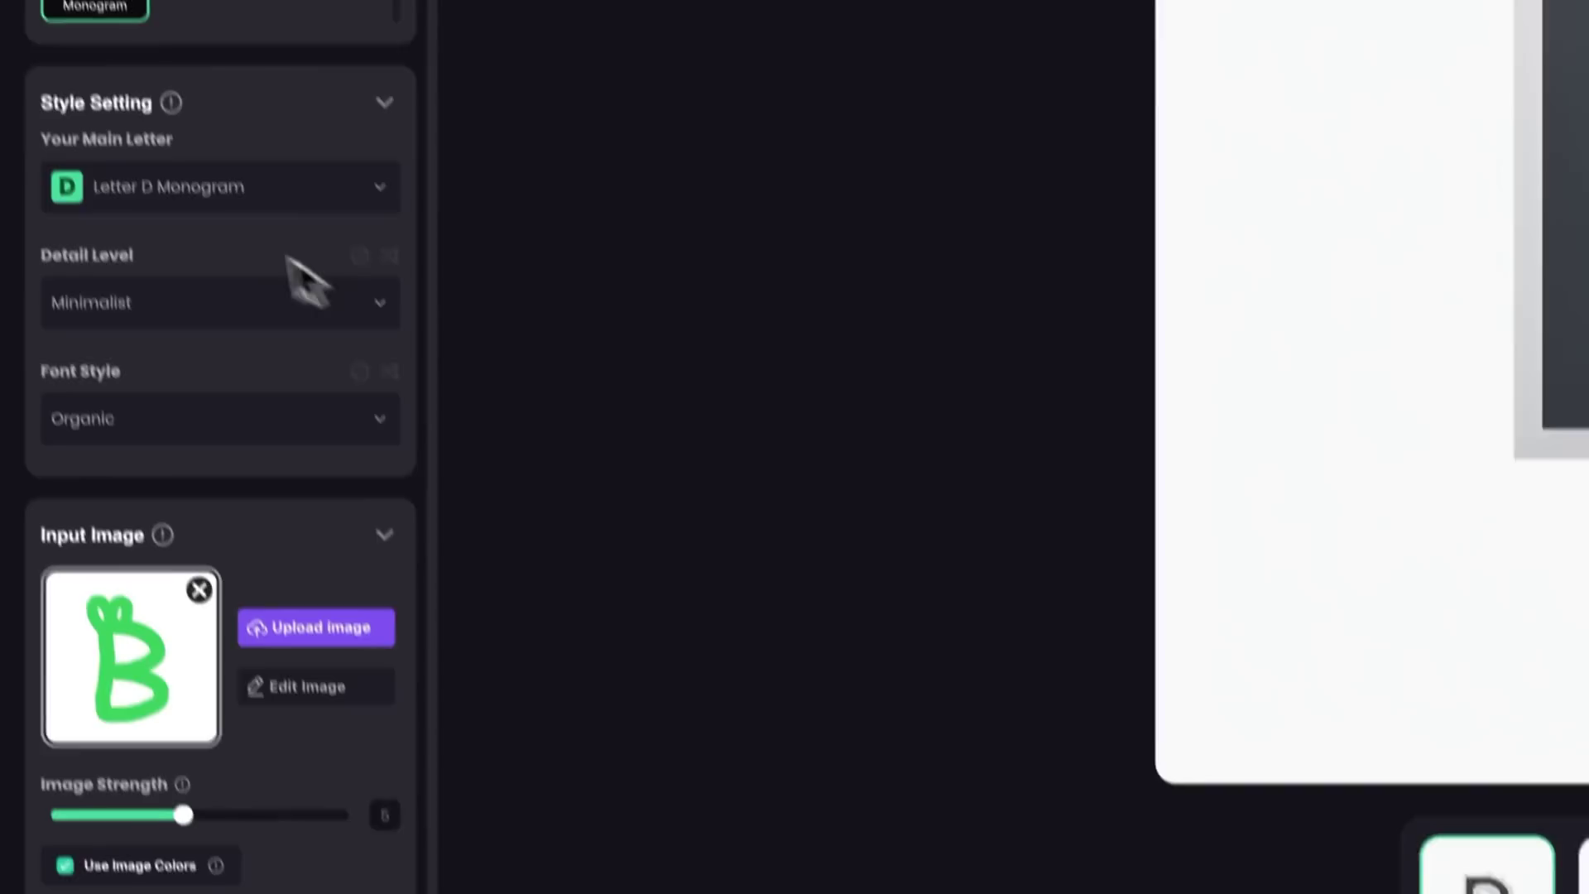
# - Change the main letter to Letter B Monogram and generate the images
pyautogui.click(171, 198)
pyautogui.click(123, 259)
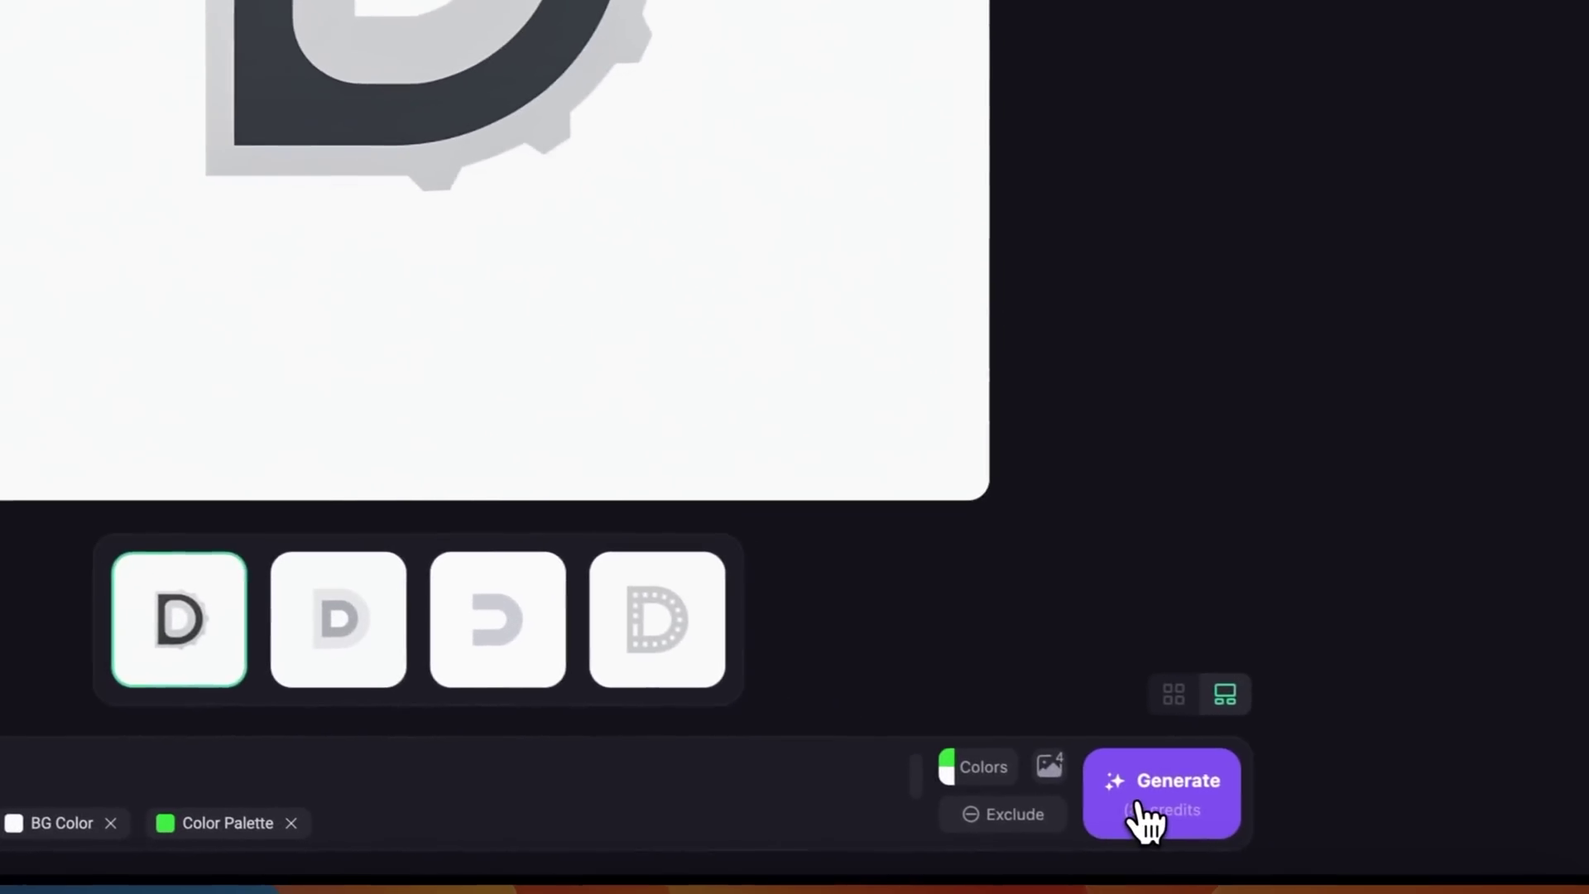
pyautogui.click(1144, 818)
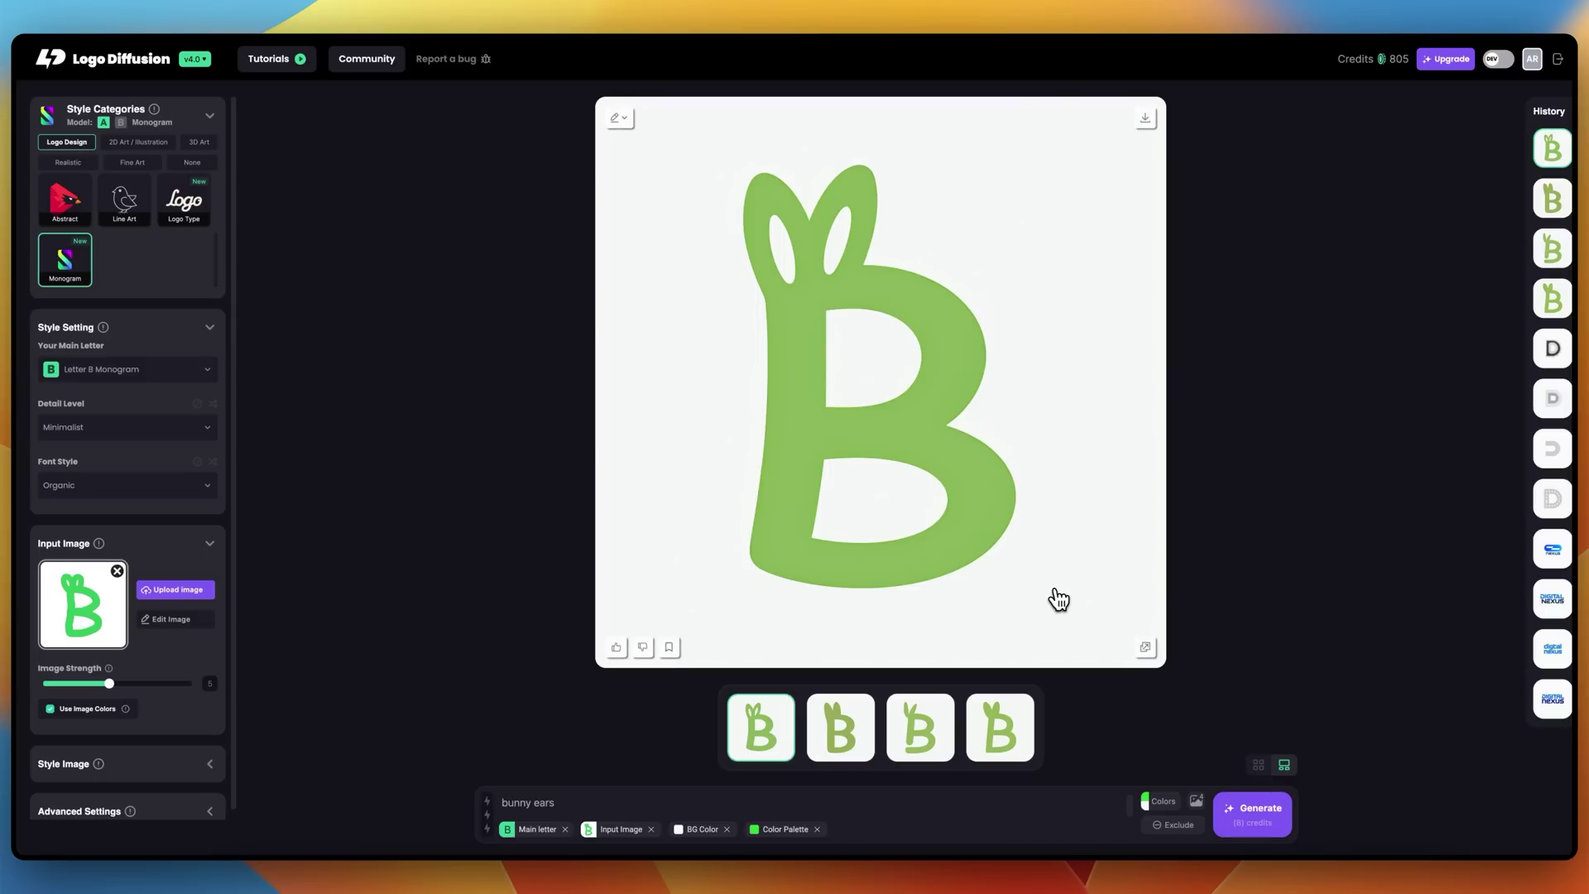
# - Look through the generated B variations and return to the first one with the outlined ears
pyautogui.click(914, 729)
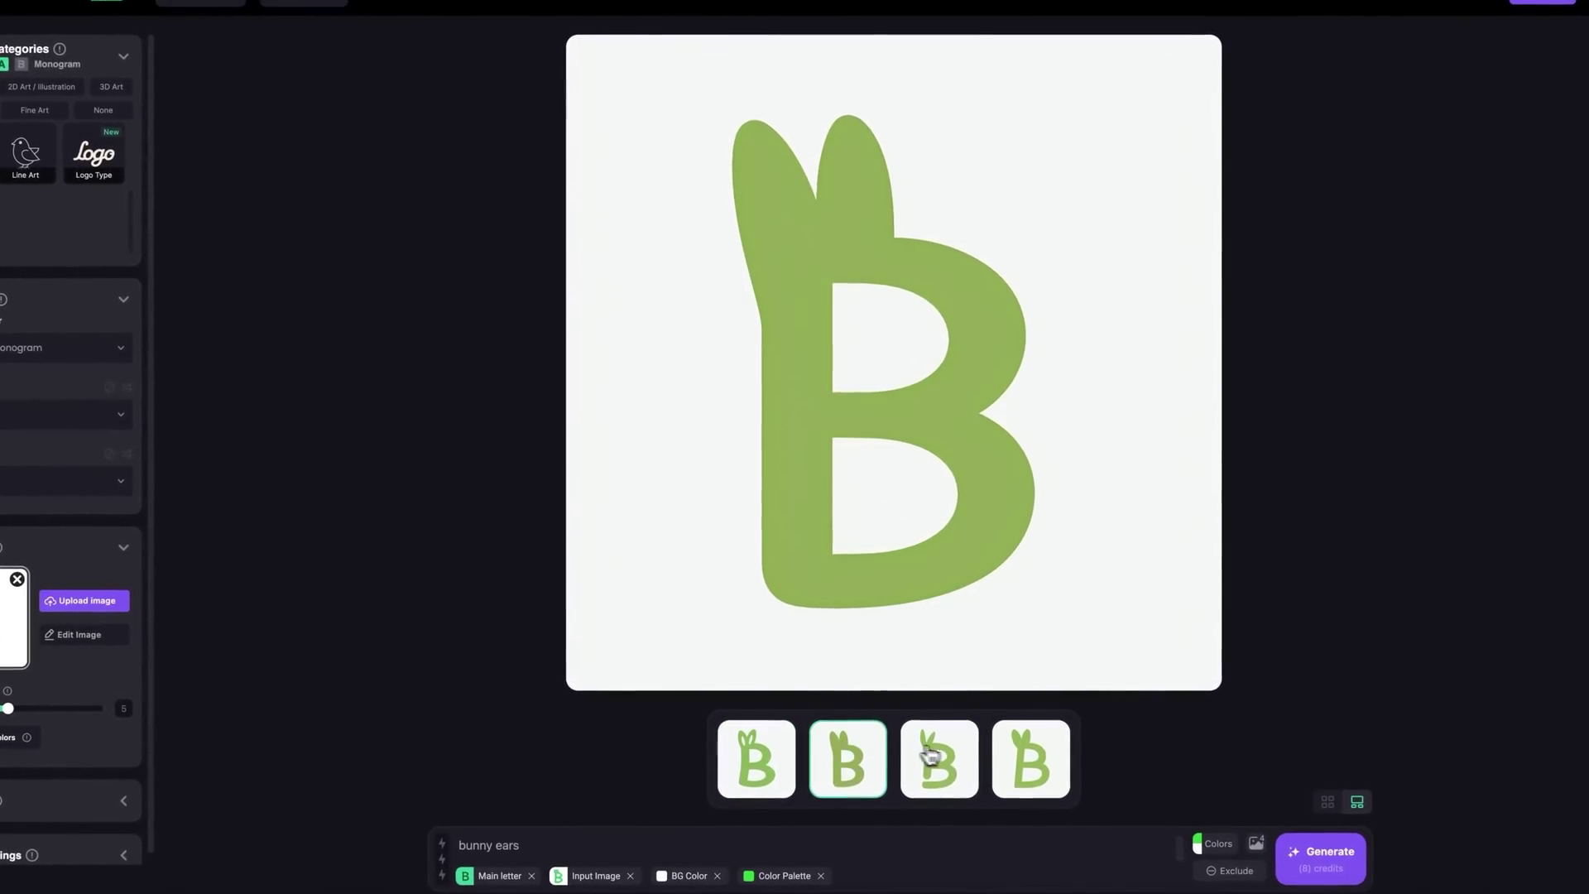
pyautogui.click(1035, 765)
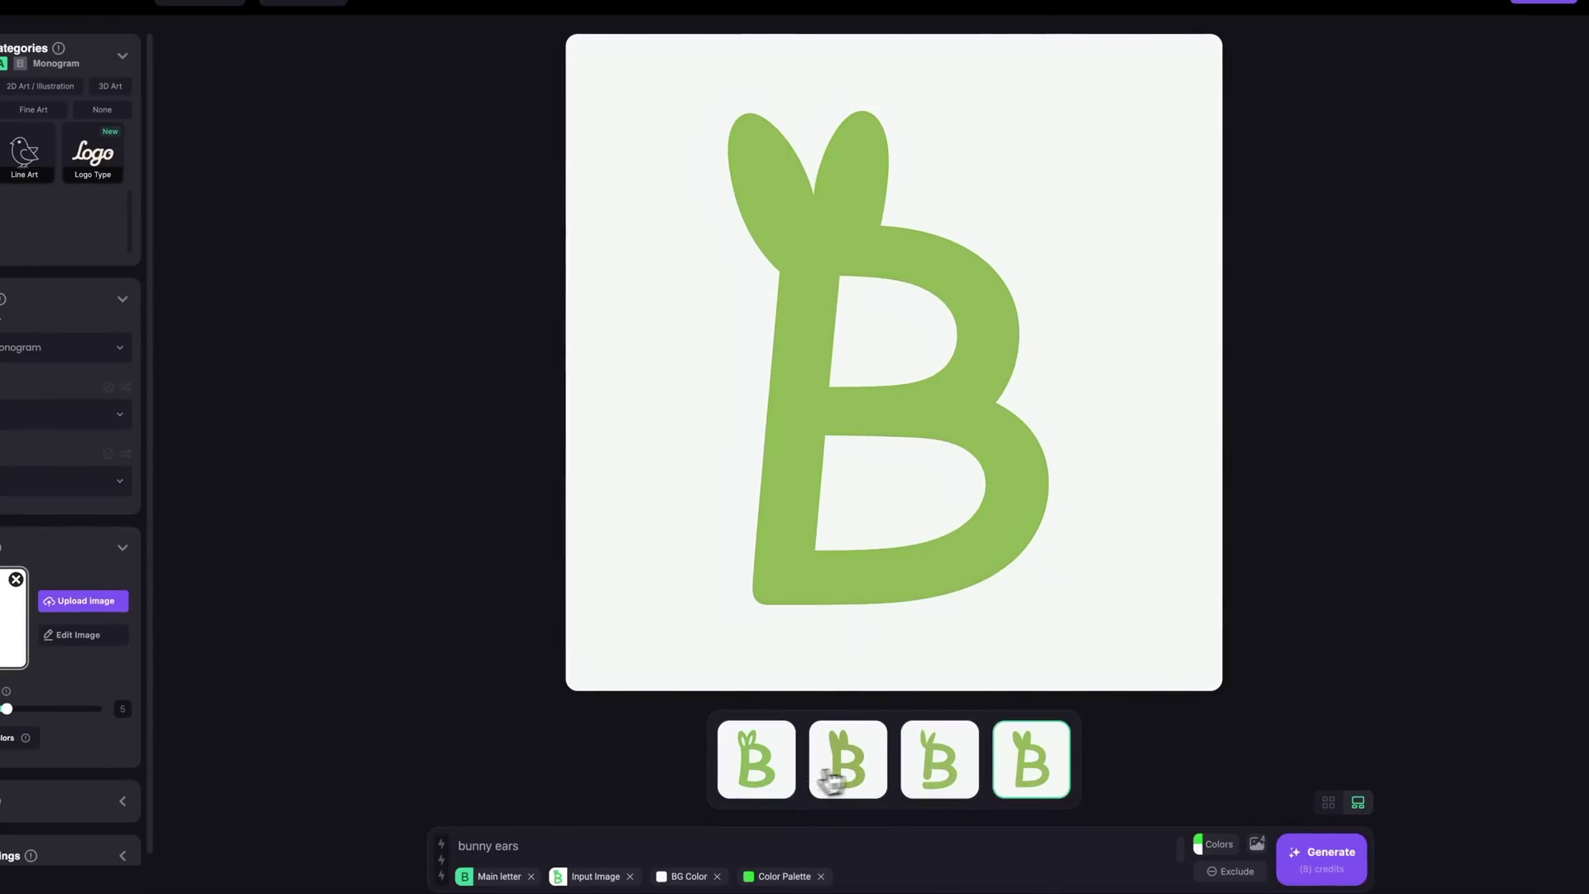
pyautogui.click(766, 774)
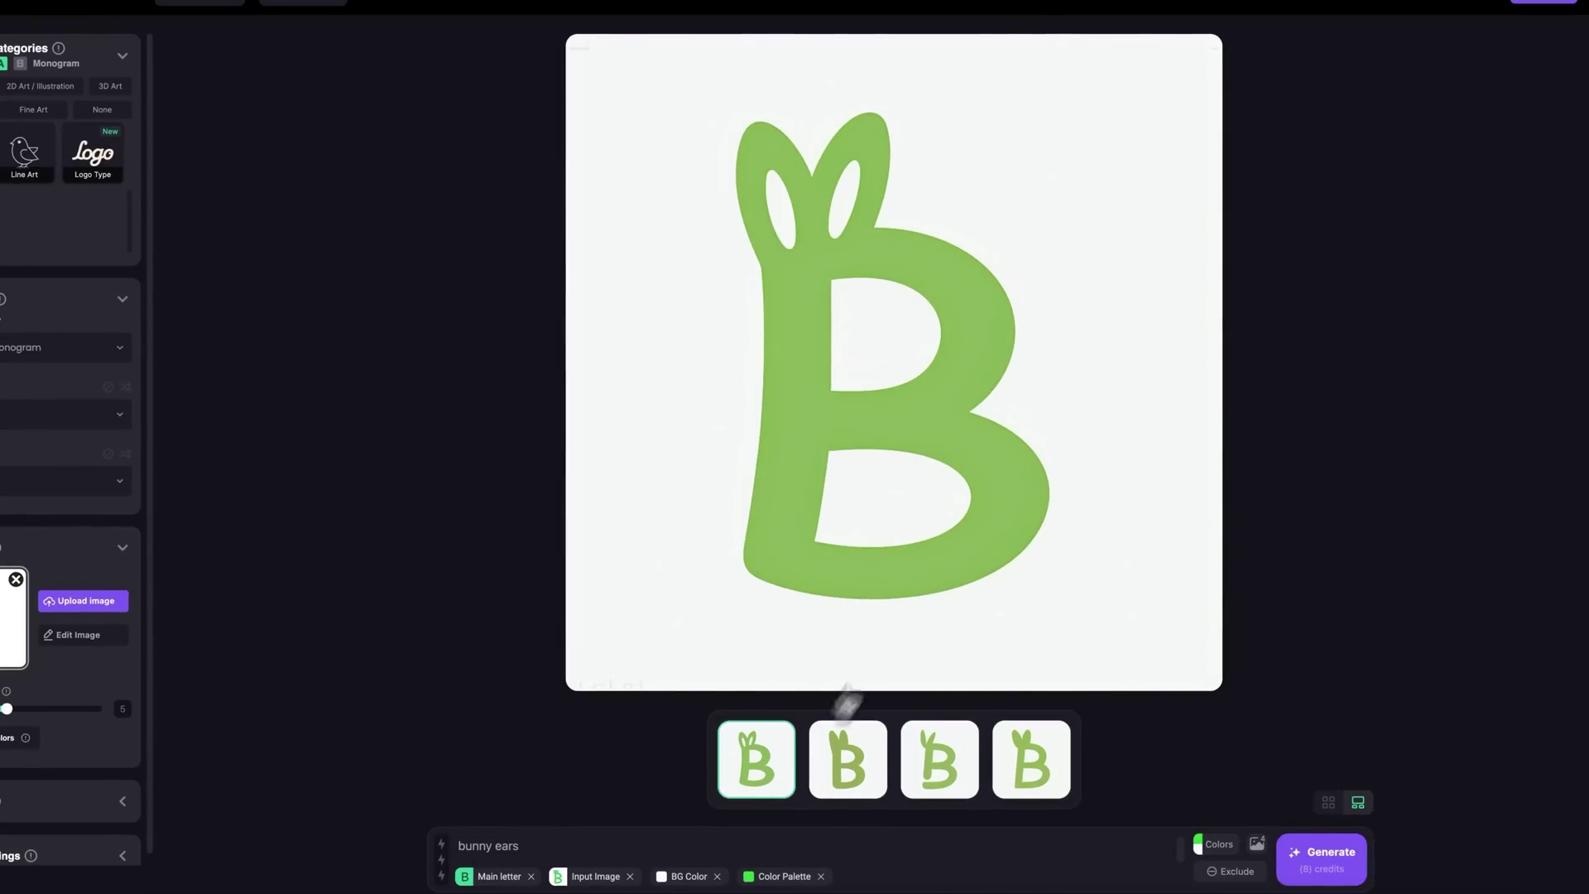
# - Open the first B result in detail, compare it with the input sketch, and turn the comparison off
pyautogui.click(908, 444)
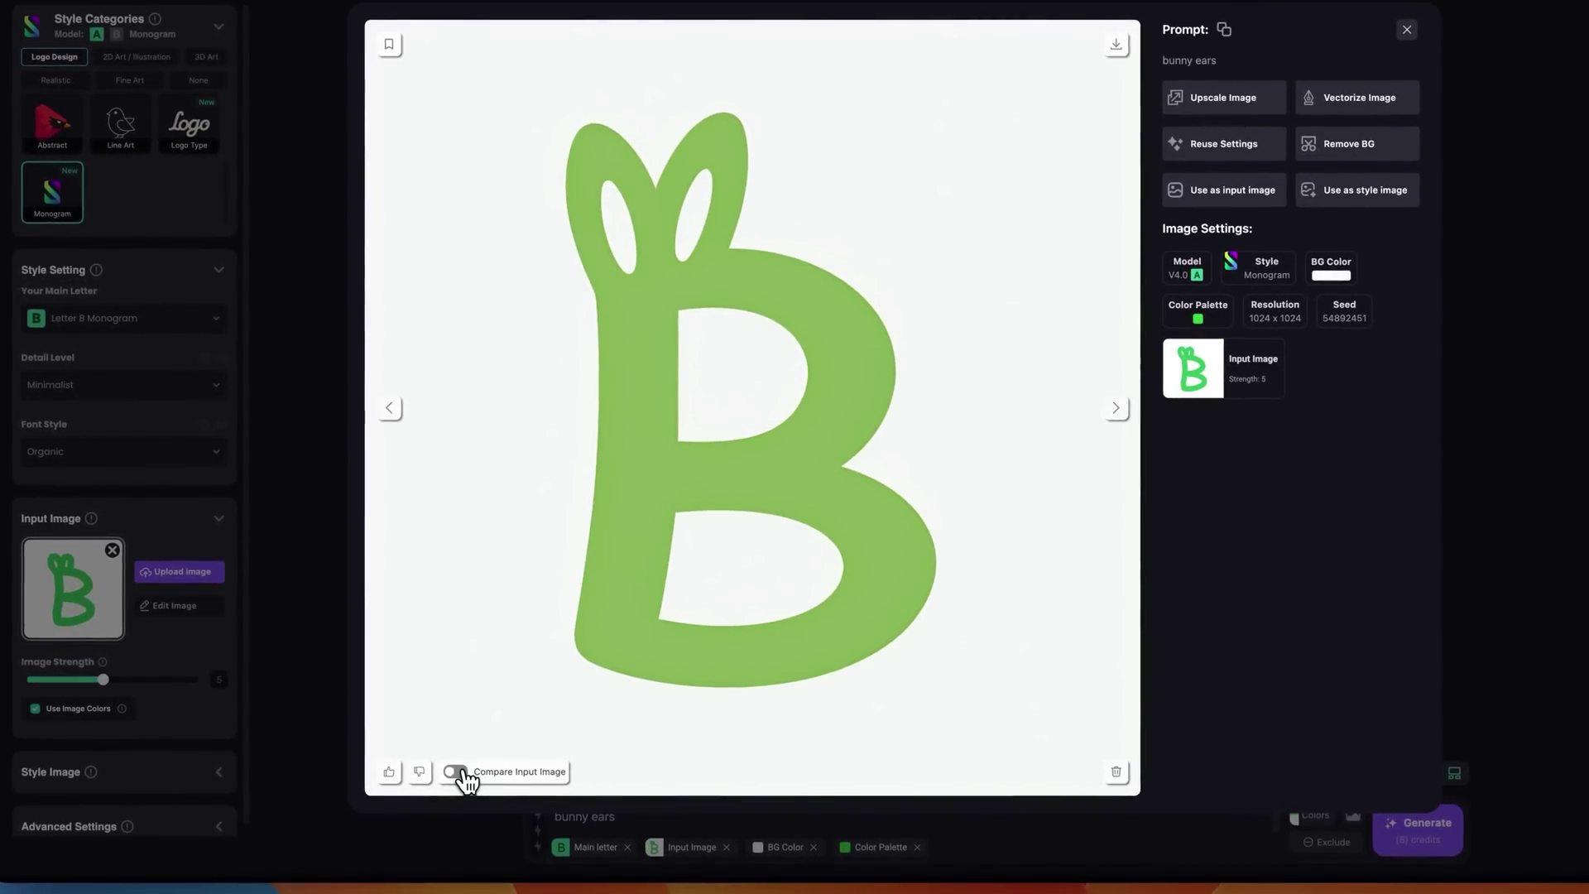
pyautogui.click(457, 772)
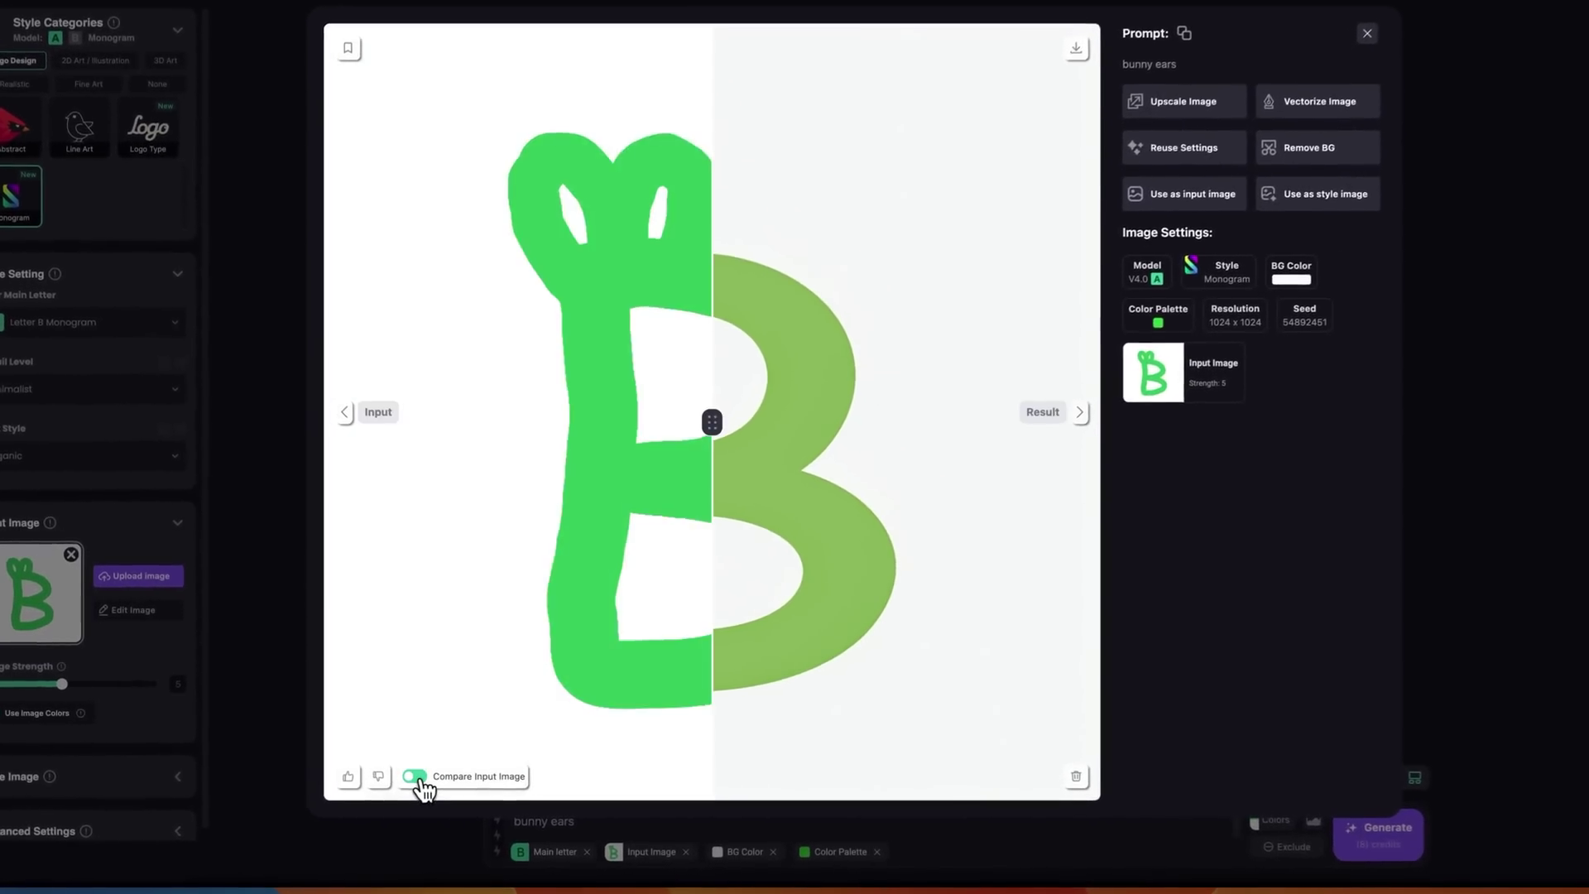
pyautogui.moveTo(712, 440)
pyautogui.mouseDown()
pyautogui.moveTo(910, 436)
pyautogui.moveTo(463, 448)
pyautogui.moveTo(513, 451)
pyautogui.mouseUp()
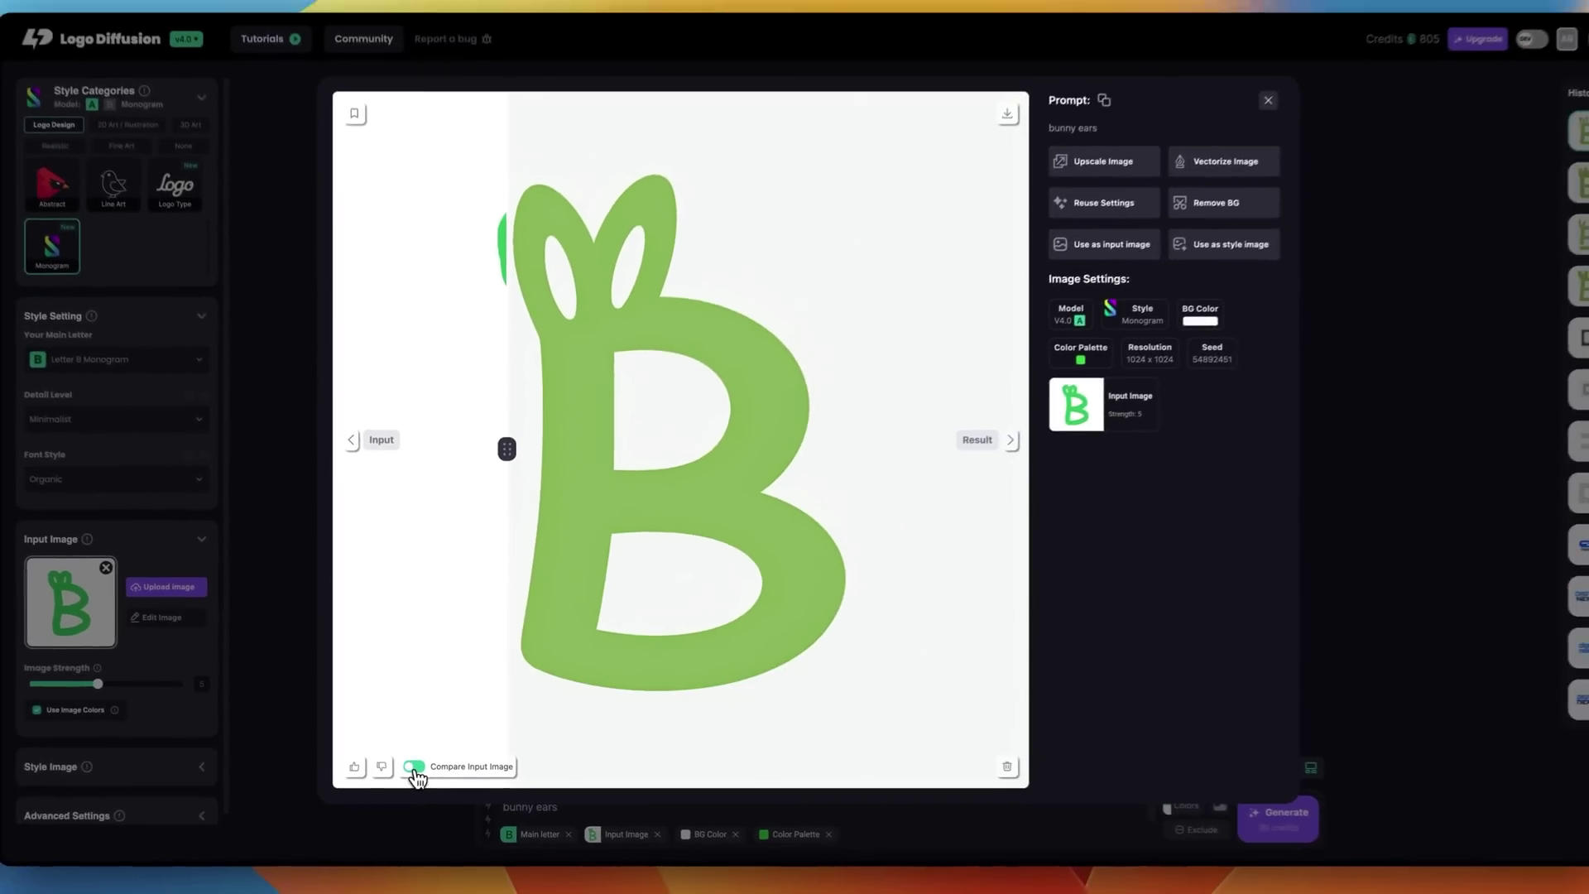
pyautogui.click(413, 768)
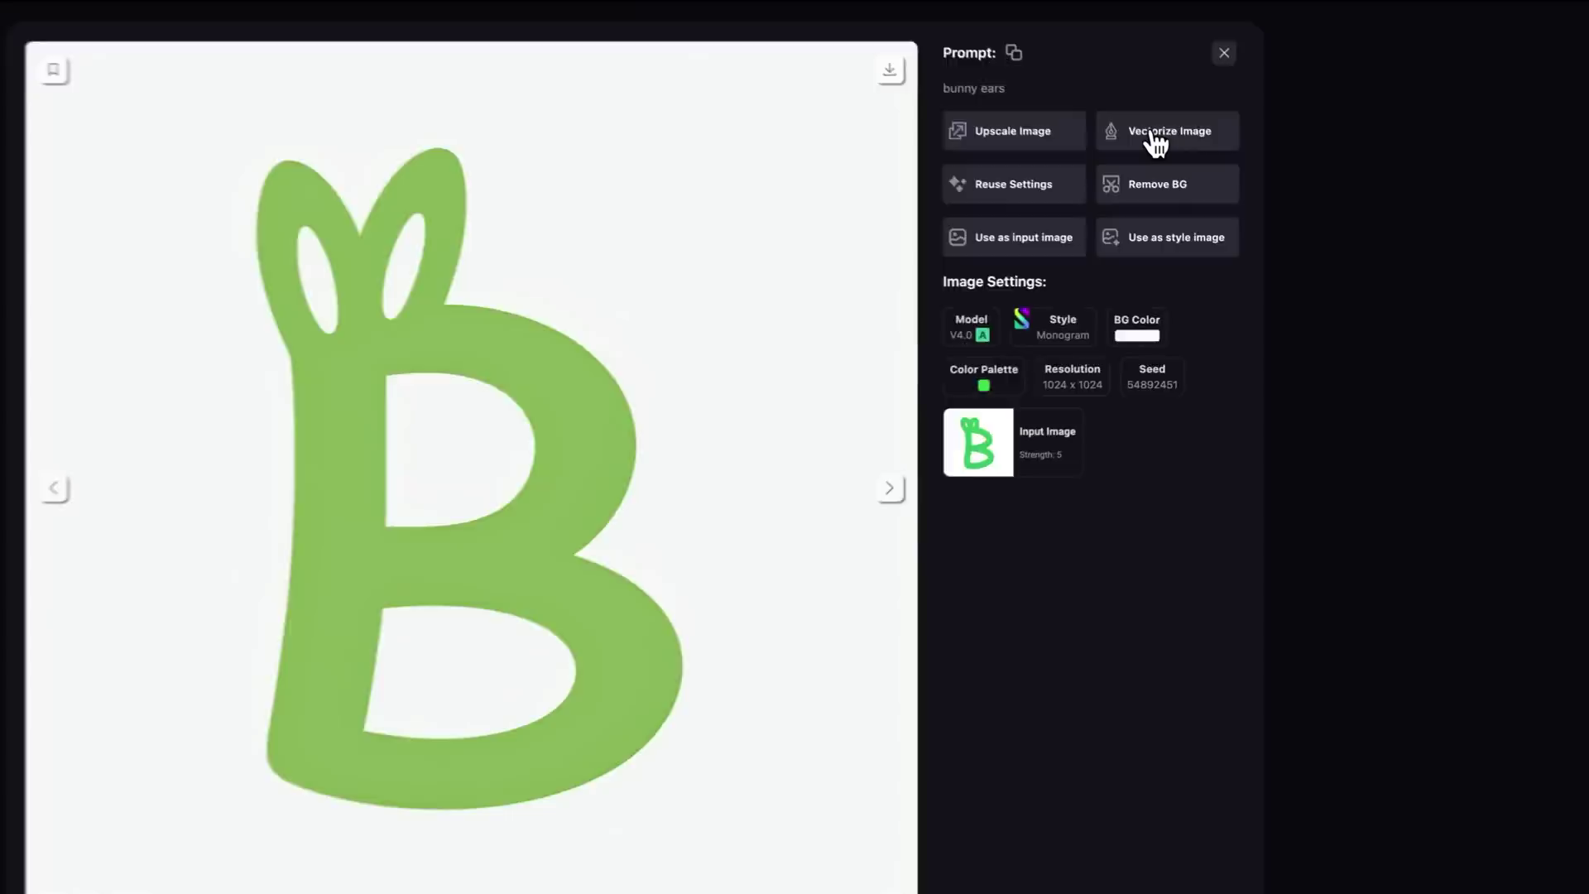
# - Vectorize the green bunny-ears B image
pyautogui.click(1191, 183)
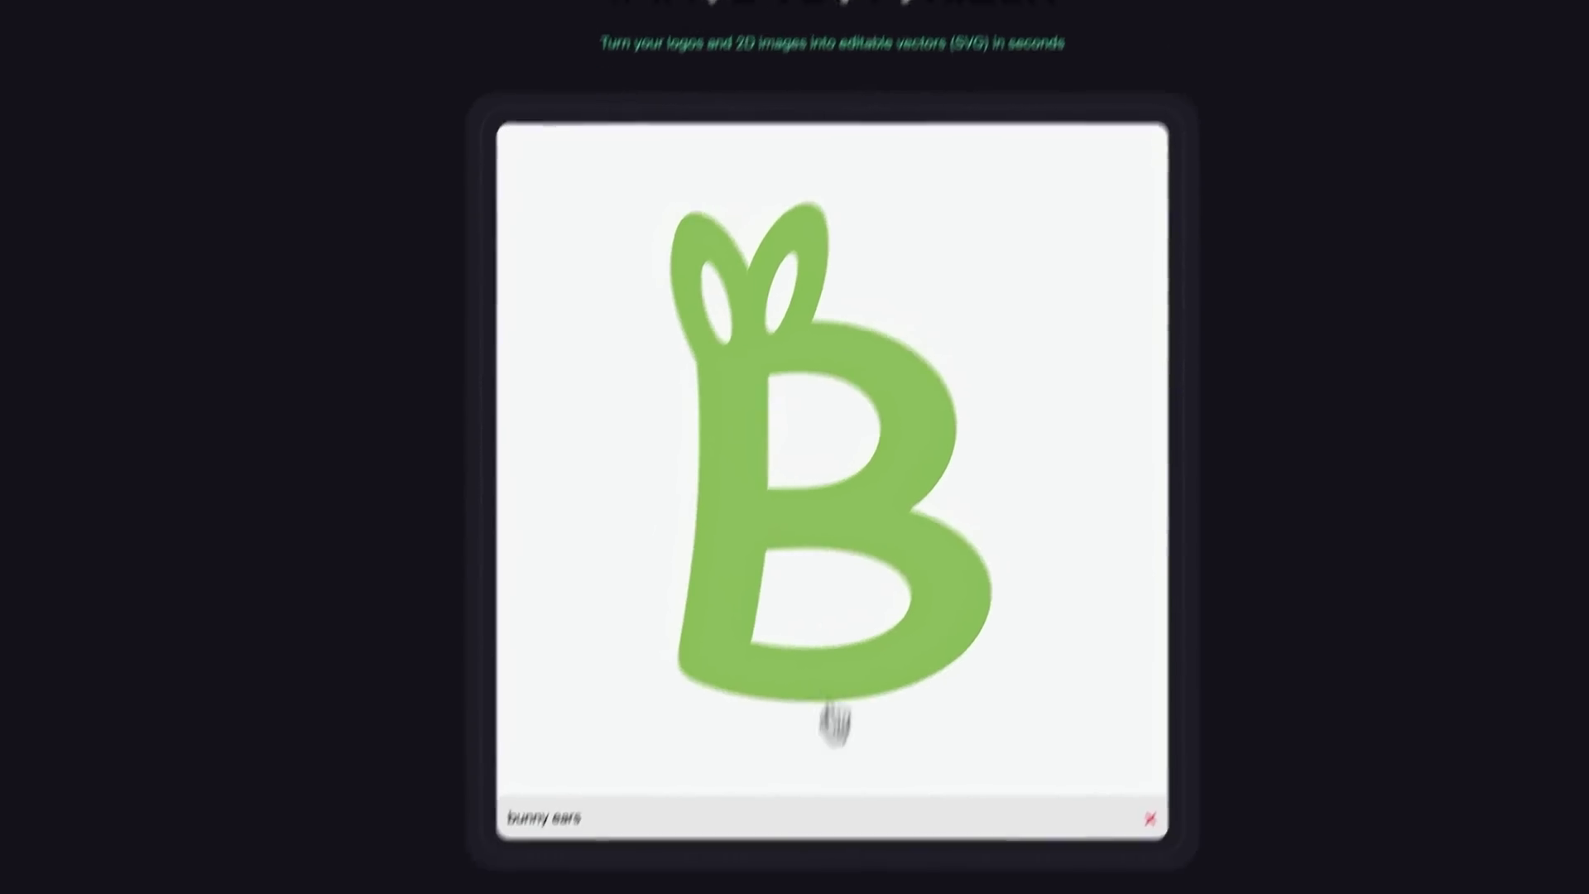
pyautogui.click(873, 855)
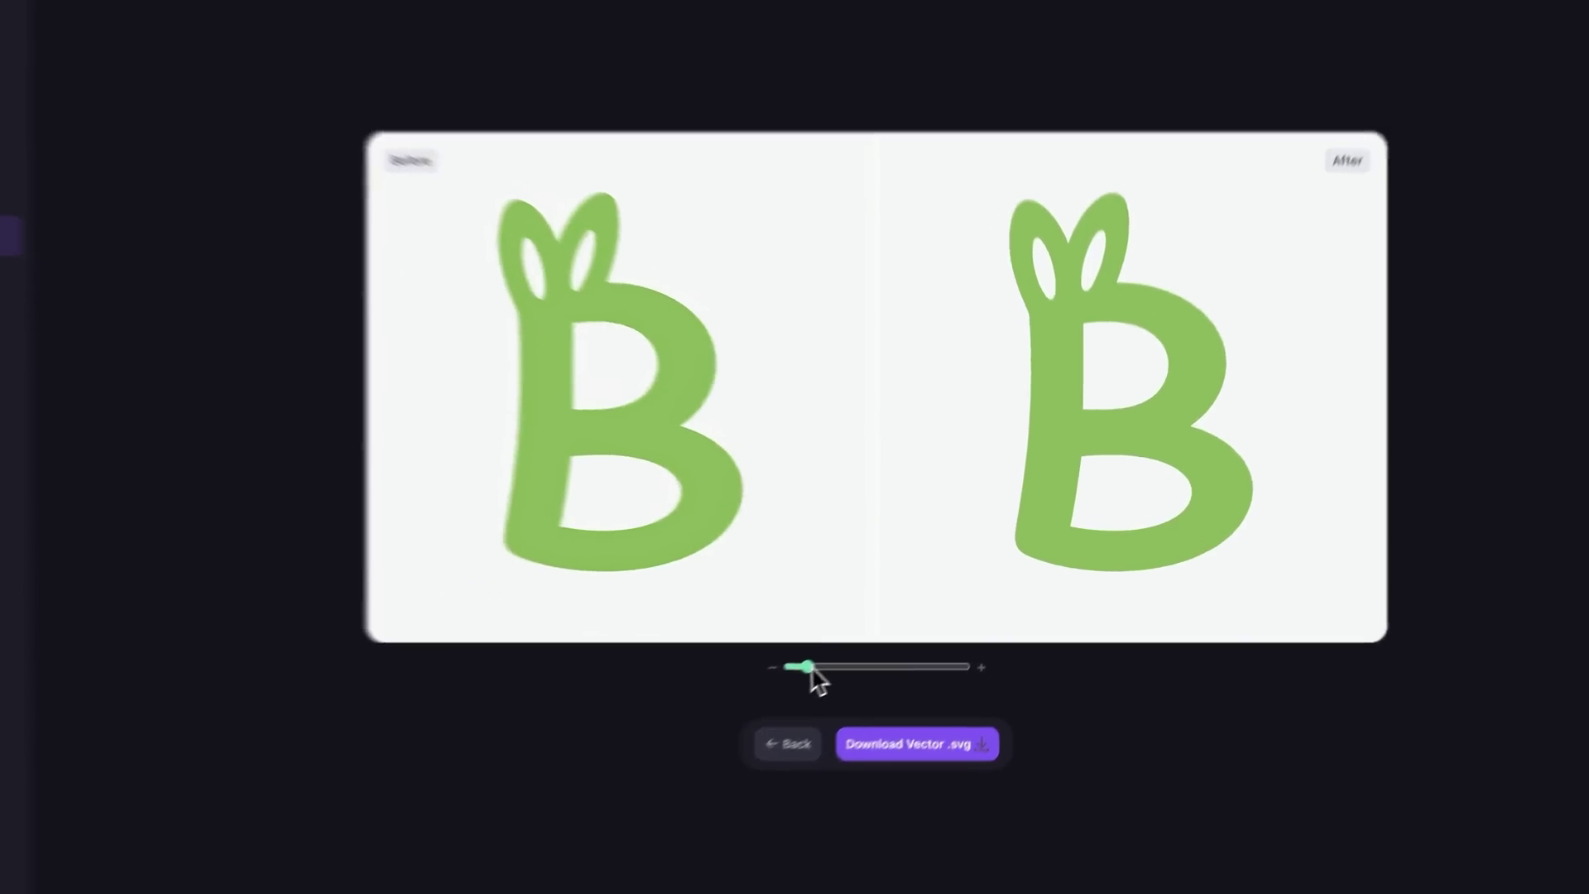
# - Compare the original and vectorized B at high magnification, inspecting the edges around the bunny ears
pyautogui.moveTo(880, 635); pyautogui.dragTo(970, 635)
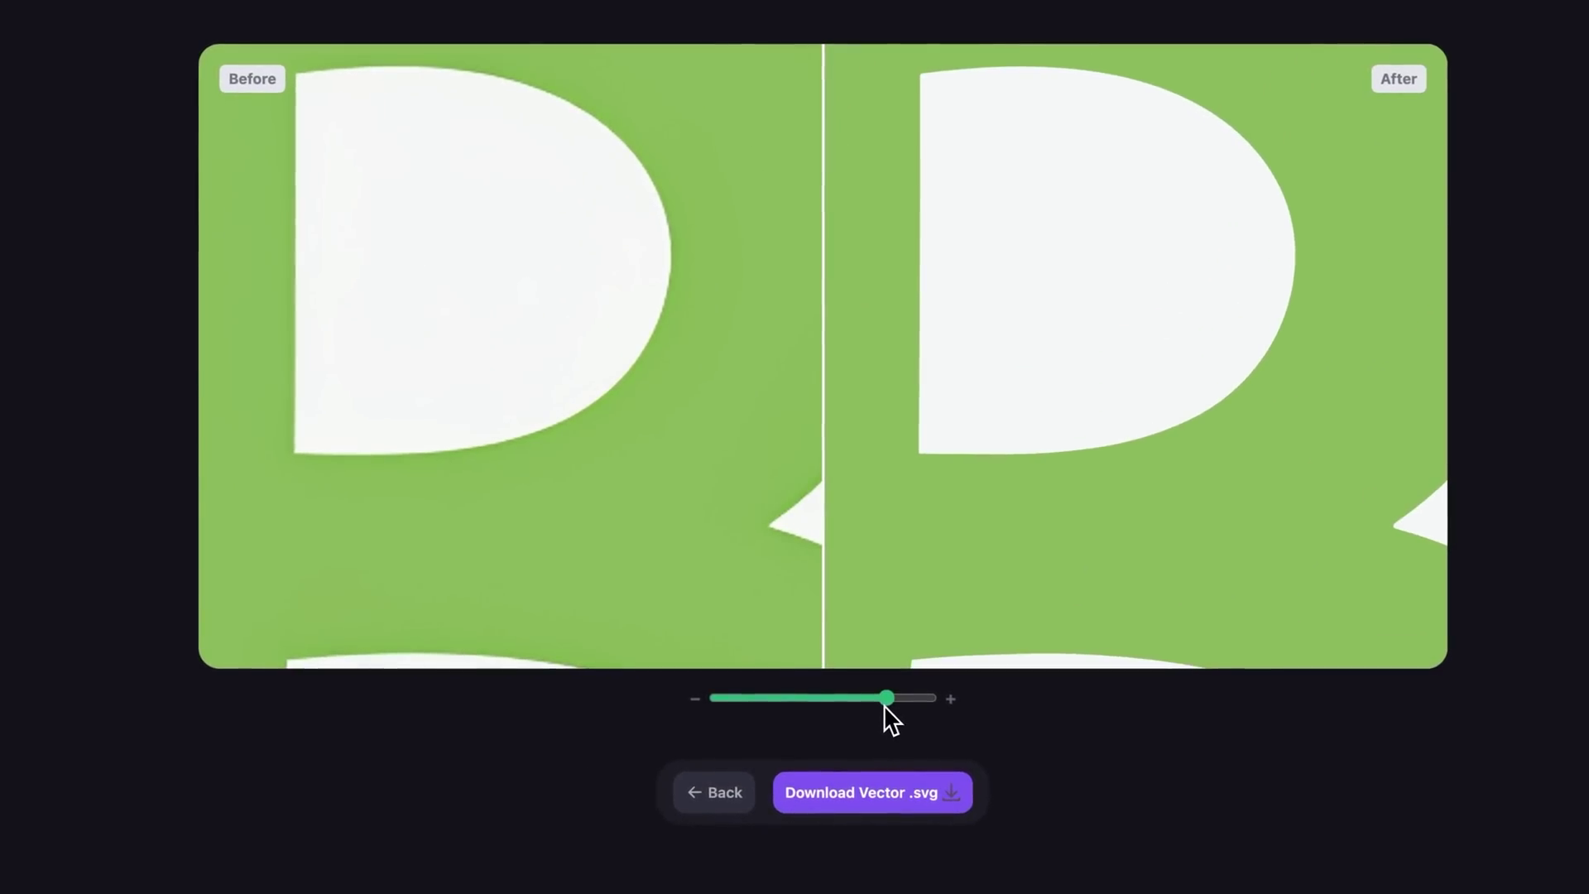
pyautogui.moveTo(880, 514); pyautogui.dragTo(1018, 487)
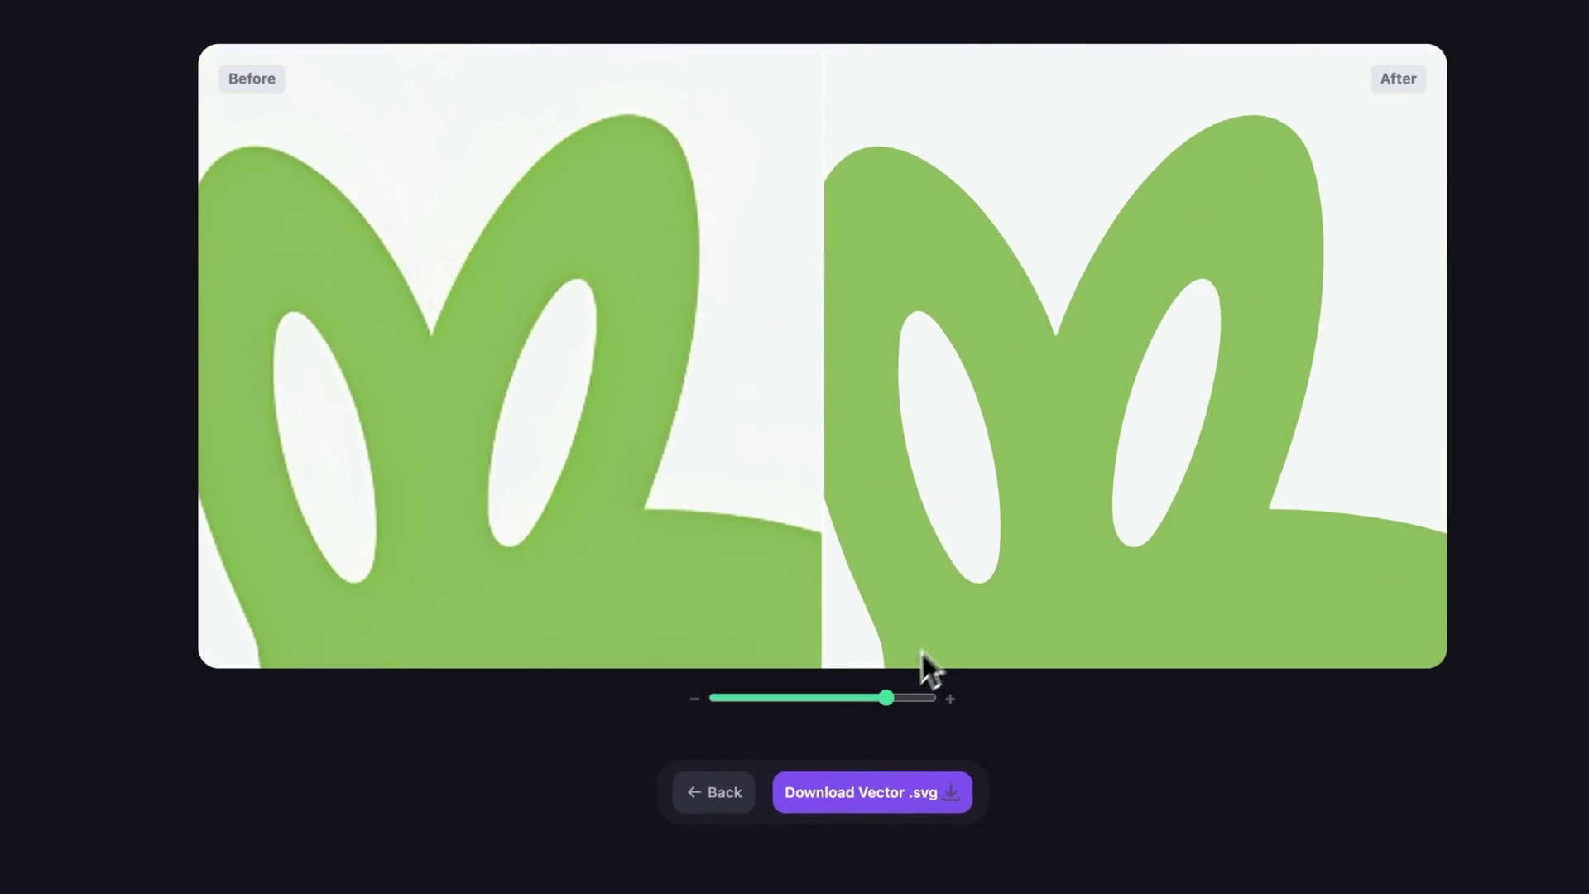
pyautogui.moveTo(885, 697); pyautogui.dragTo(928, 697)
pyautogui.moveTo(759, 355); pyautogui.dragTo(1049, 355)
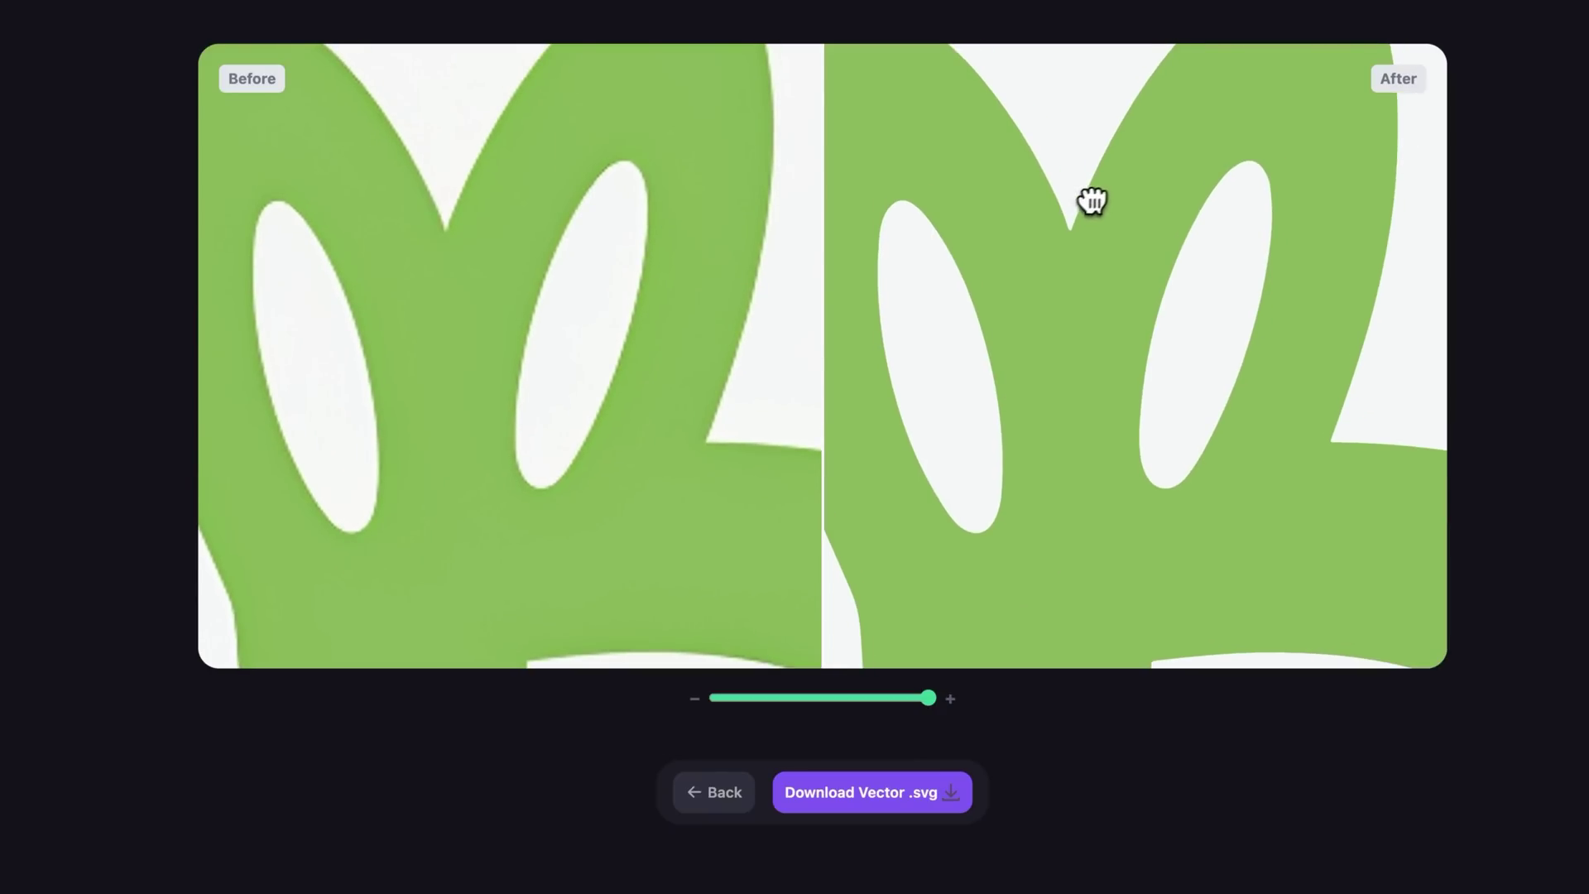
pyautogui.moveTo(1070, 260); pyautogui.dragTo(1043, 362)
pyautogui.moveTo(921, 699); pyautogui.dragTo(809, 710)
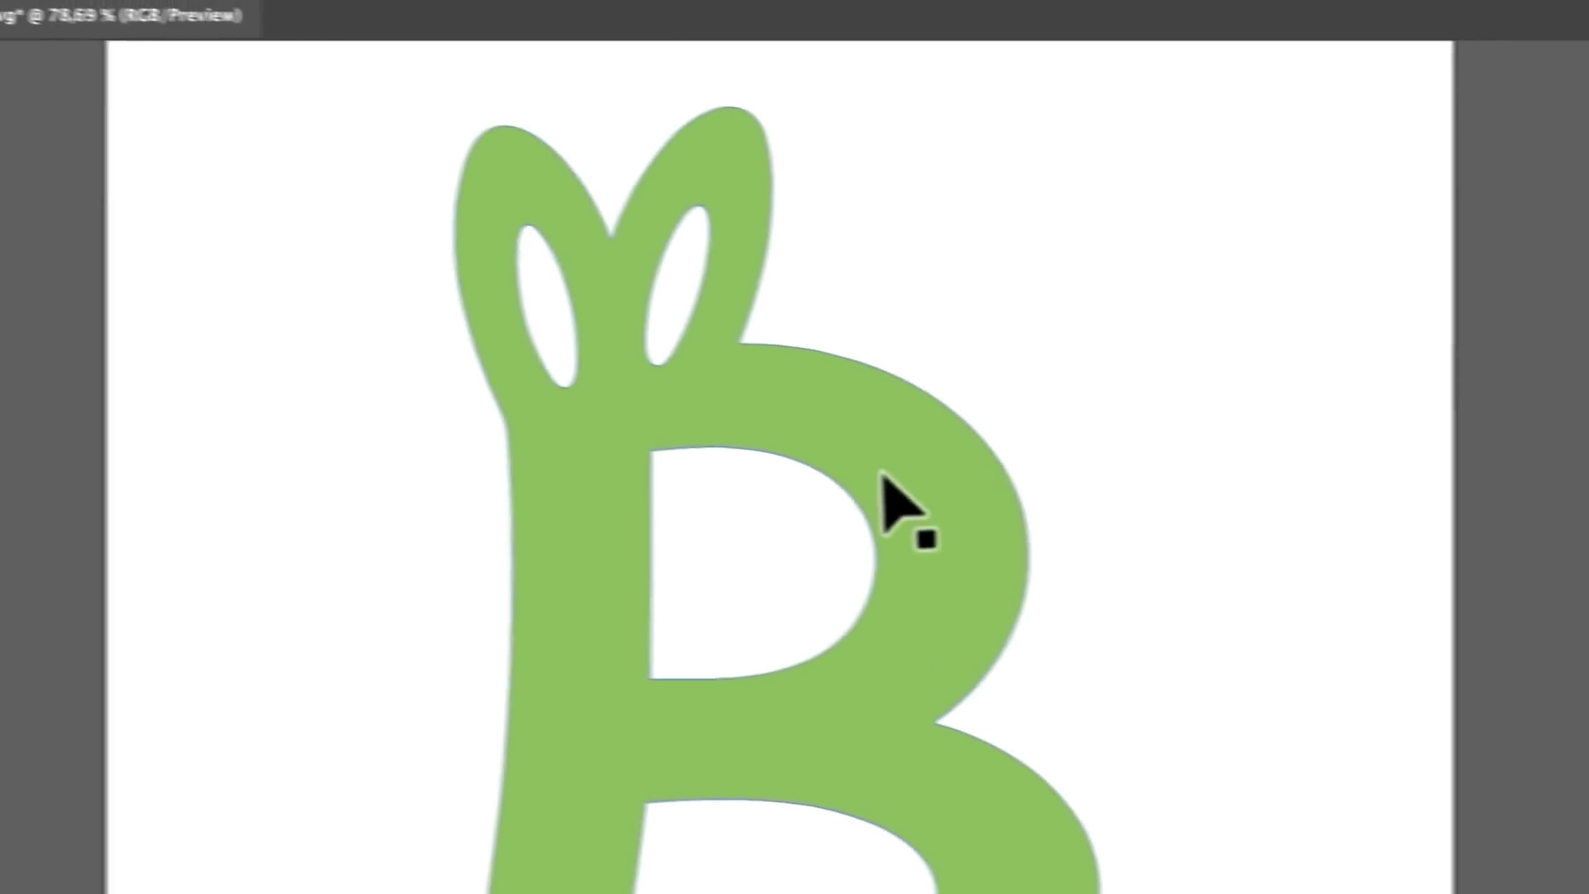
# - Switch to Illustrator and select the green B shape in the opened SVG
pyautogui.click(970, 460)
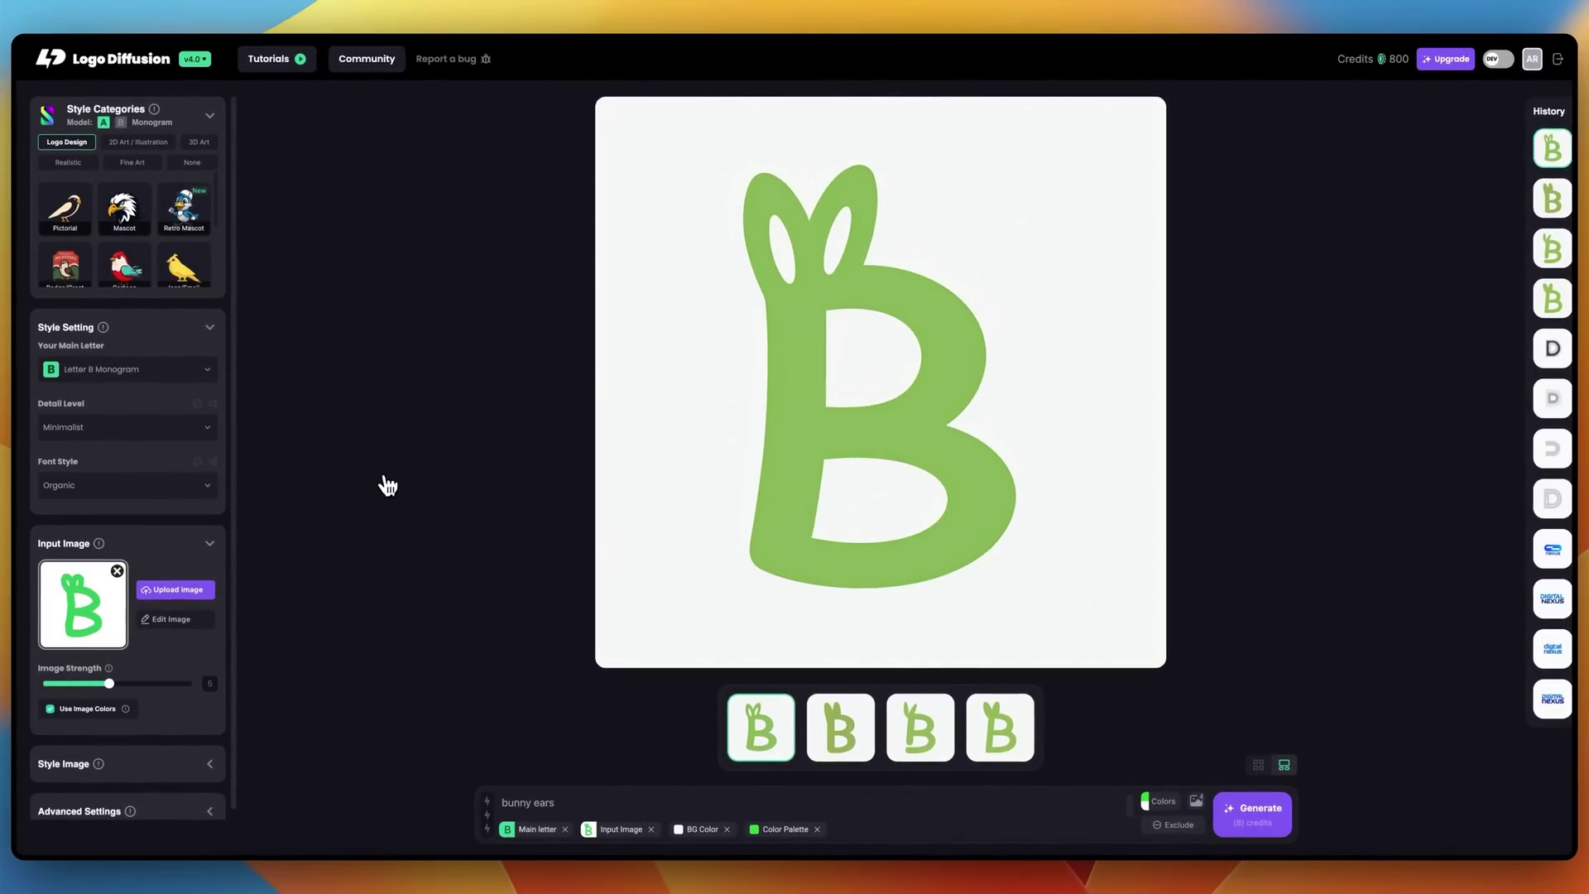
# - Remove the B sketch from the input image and choose the Mascot logo style
pyautogui.click(118, 573)
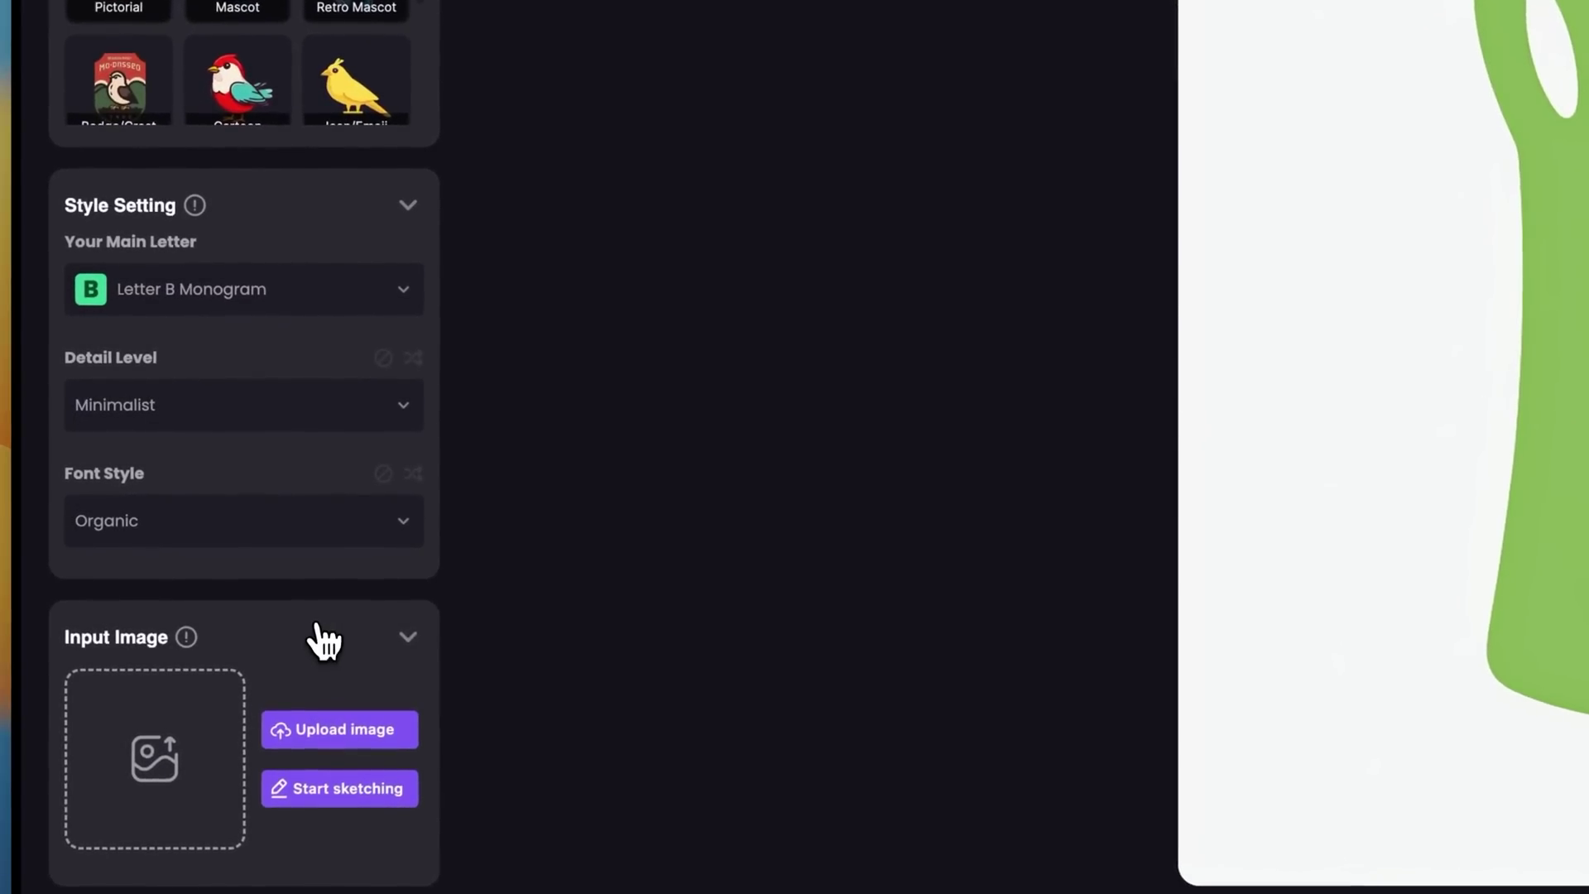
pyautogui.click(163, 543)
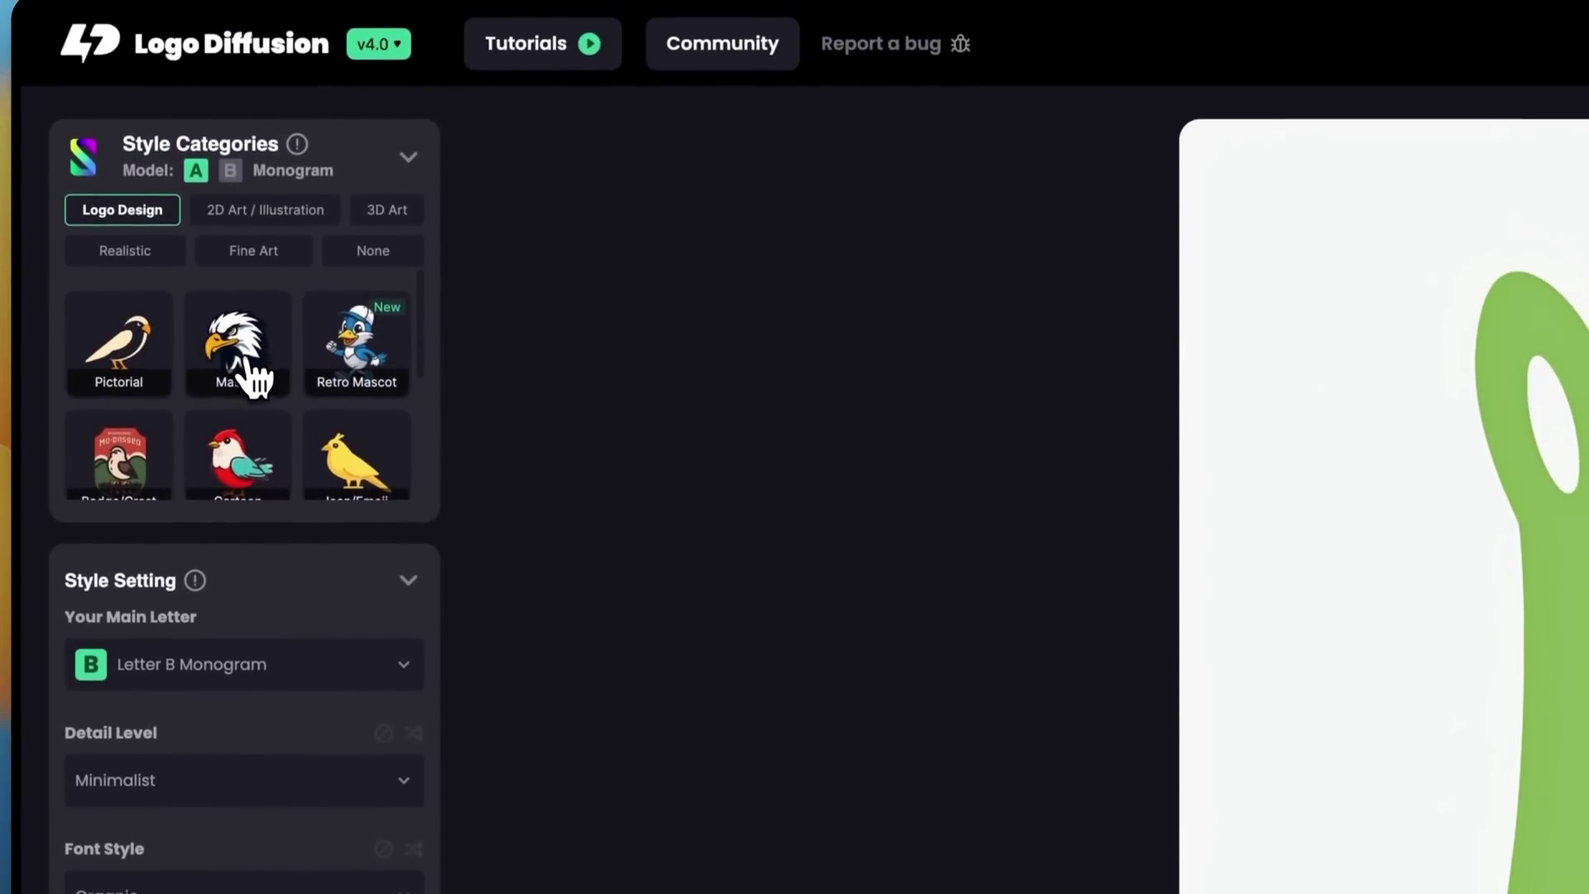
pyautogui.click(252, 371)
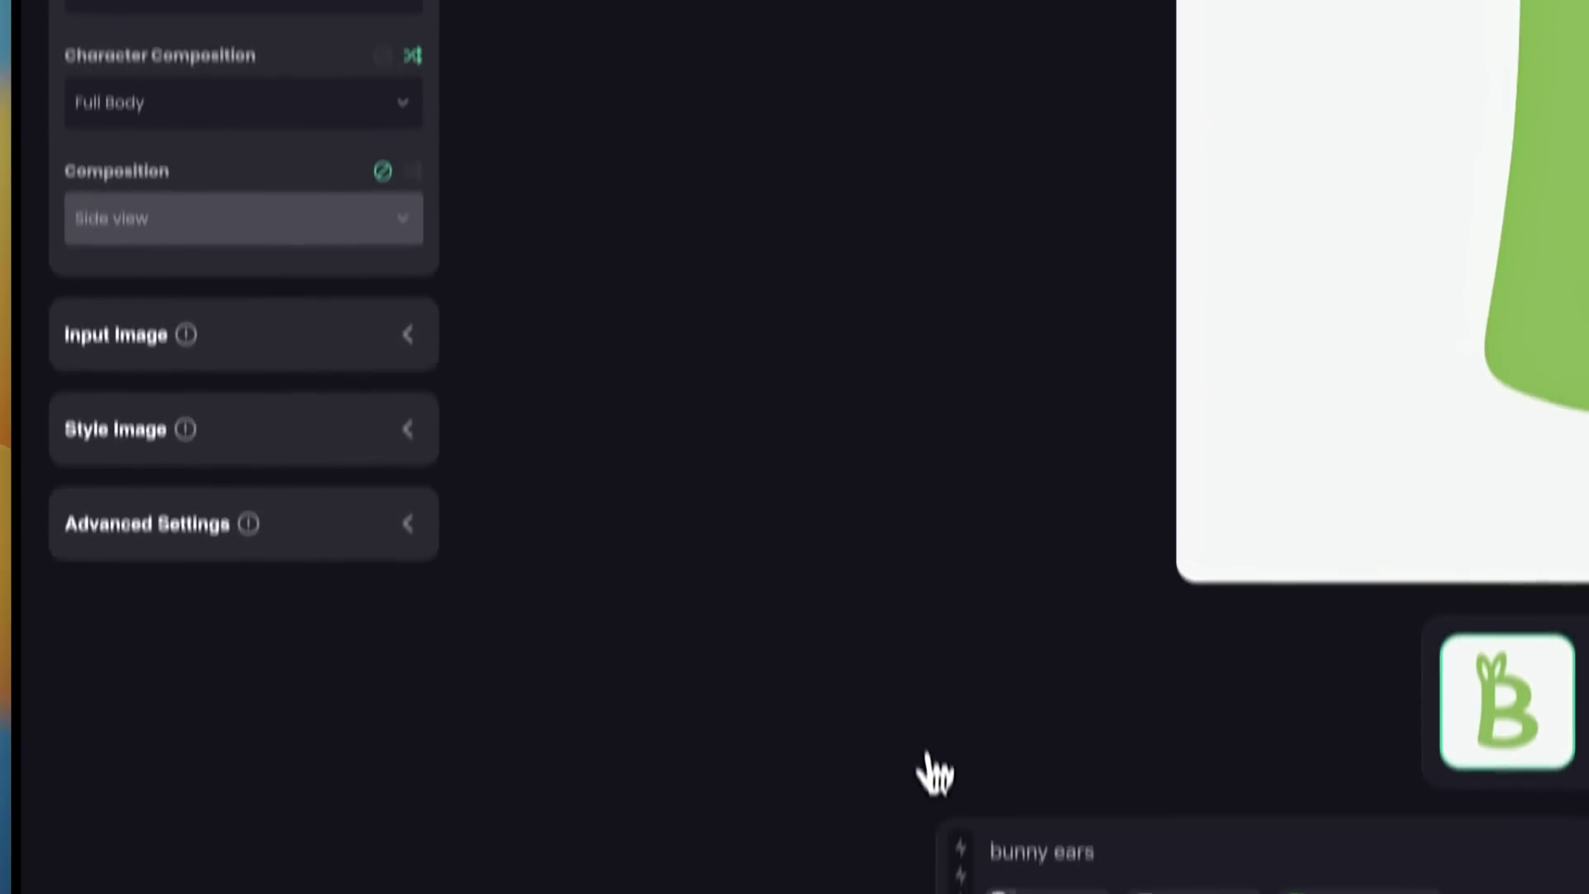
# - Replace the "bunny ears" prompt with "sneaky fox"
pyautogui.moveTo(1132, 778); pyautogui.dragTo(836, 807)
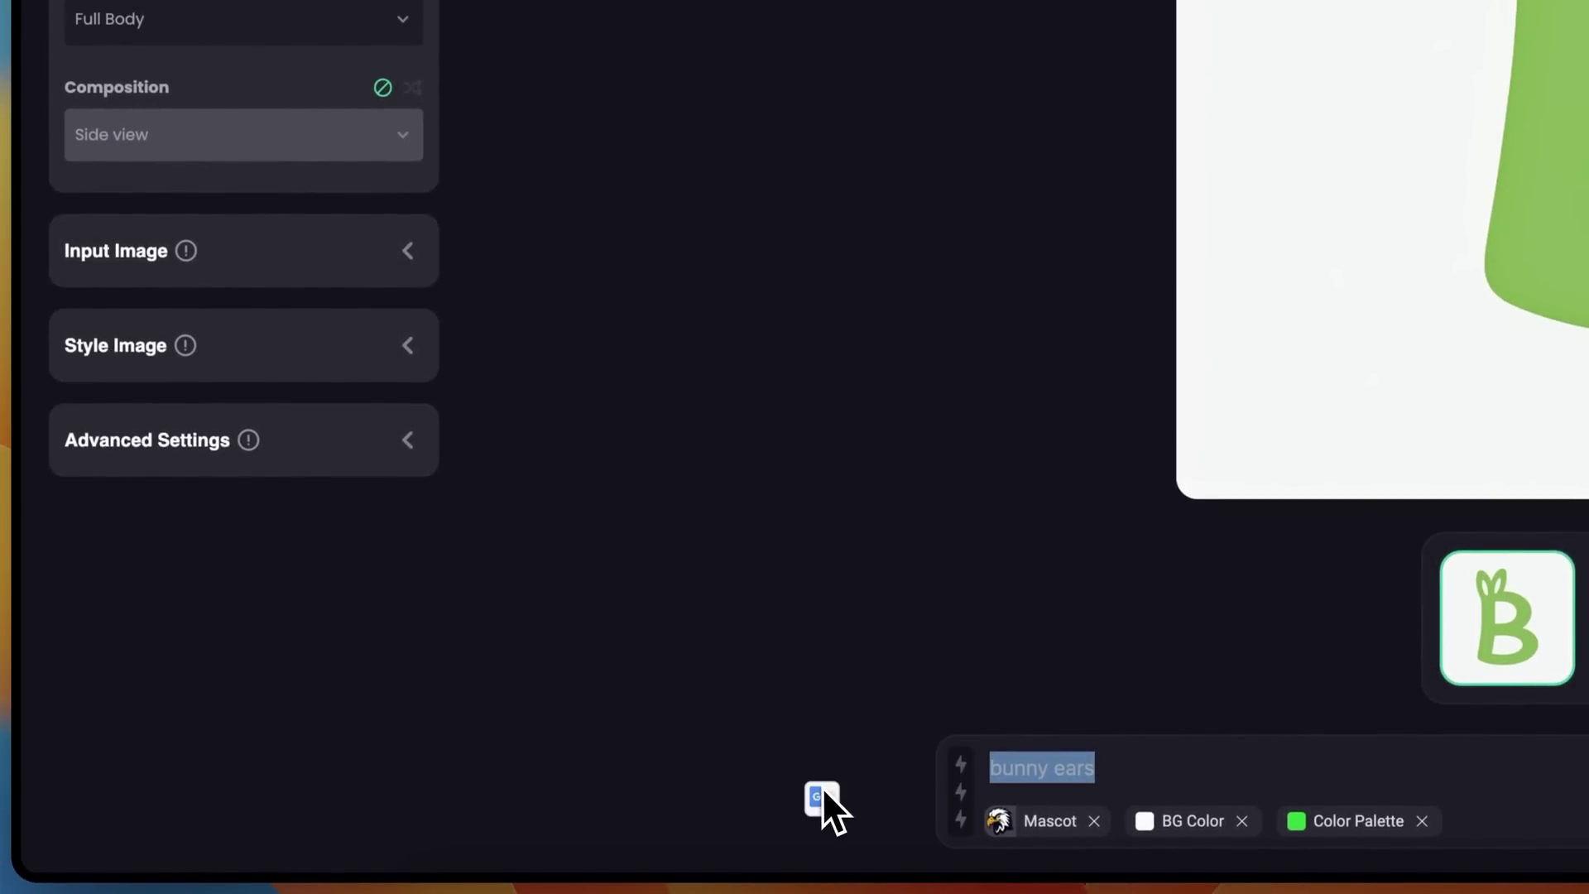
pyautogui.write('sneaky fo')
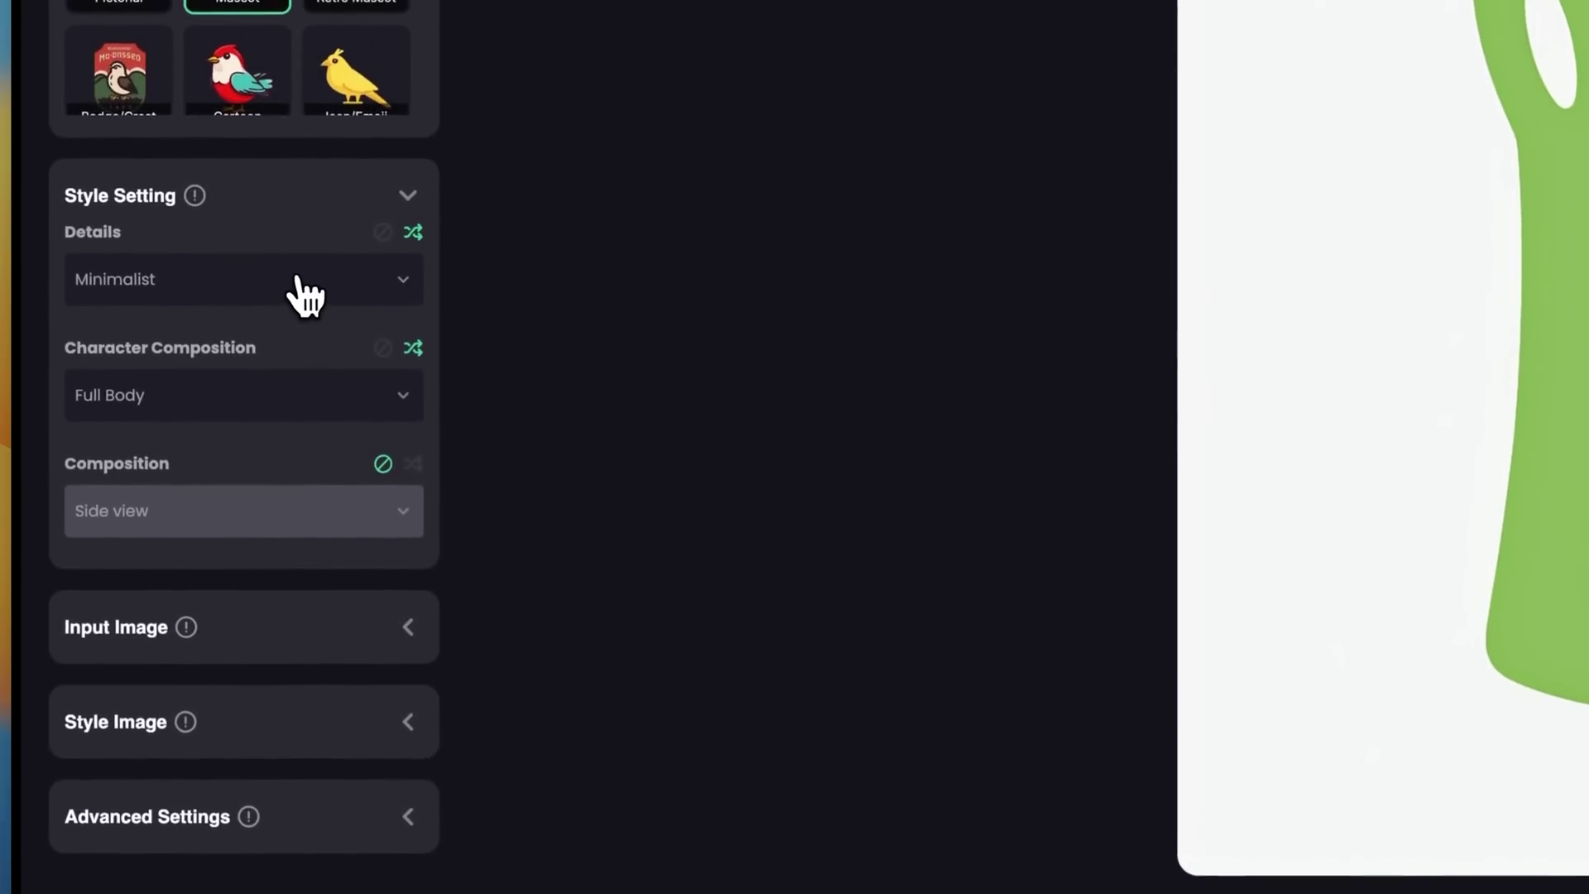
# - Configure the mascot style with Detailed details, Portrait character composition, and Side view composition
pyautogui.click(307, 295)
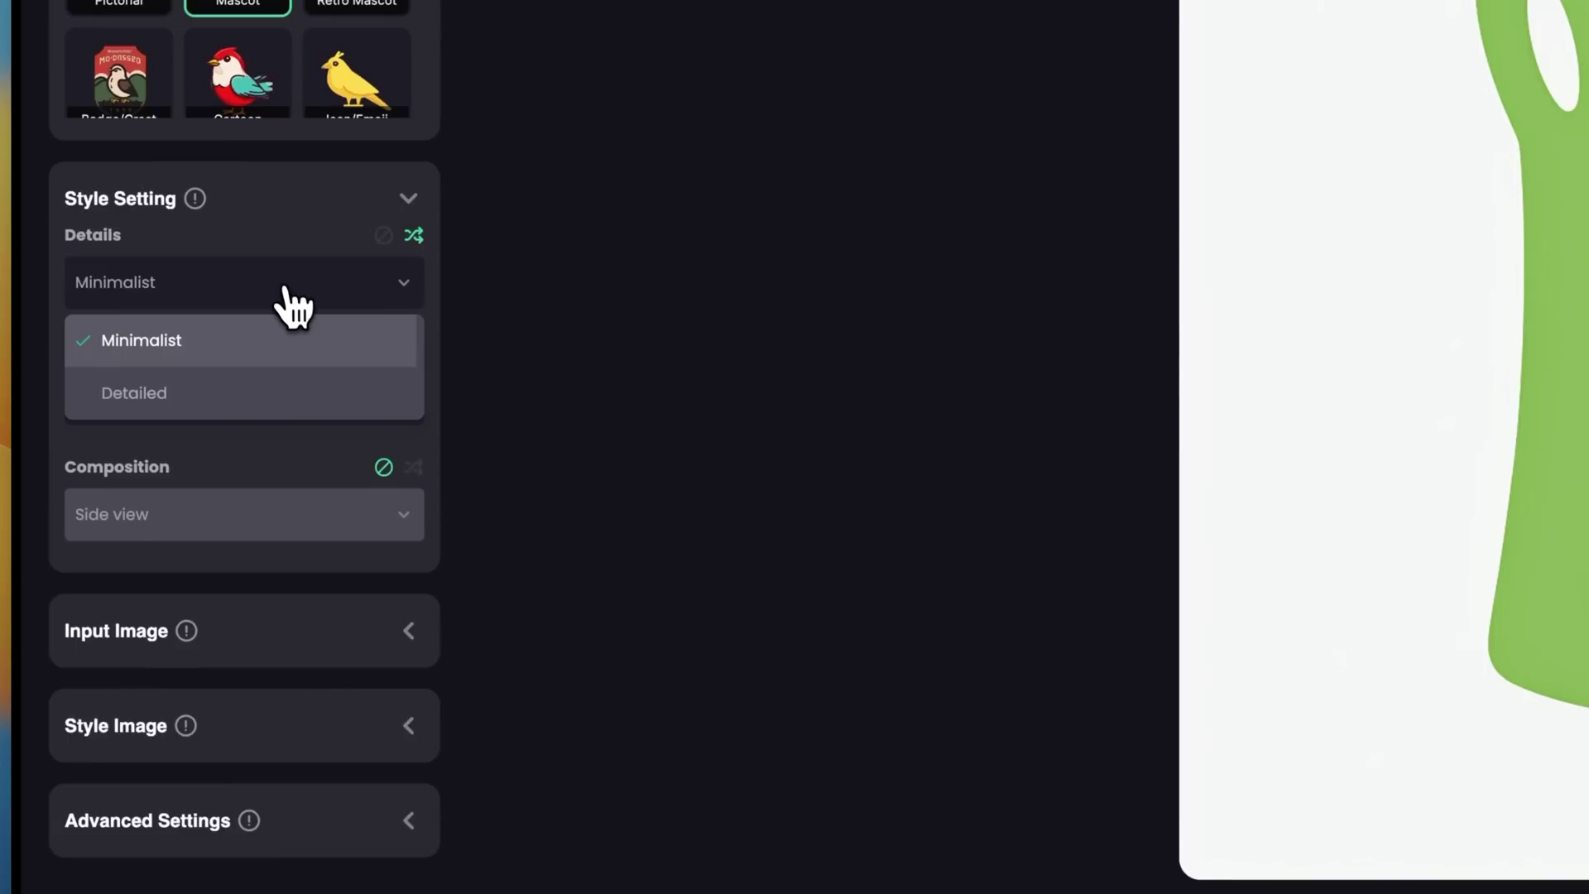
pyautogui.click(218, 383)
pyautogui.click(273, 392)
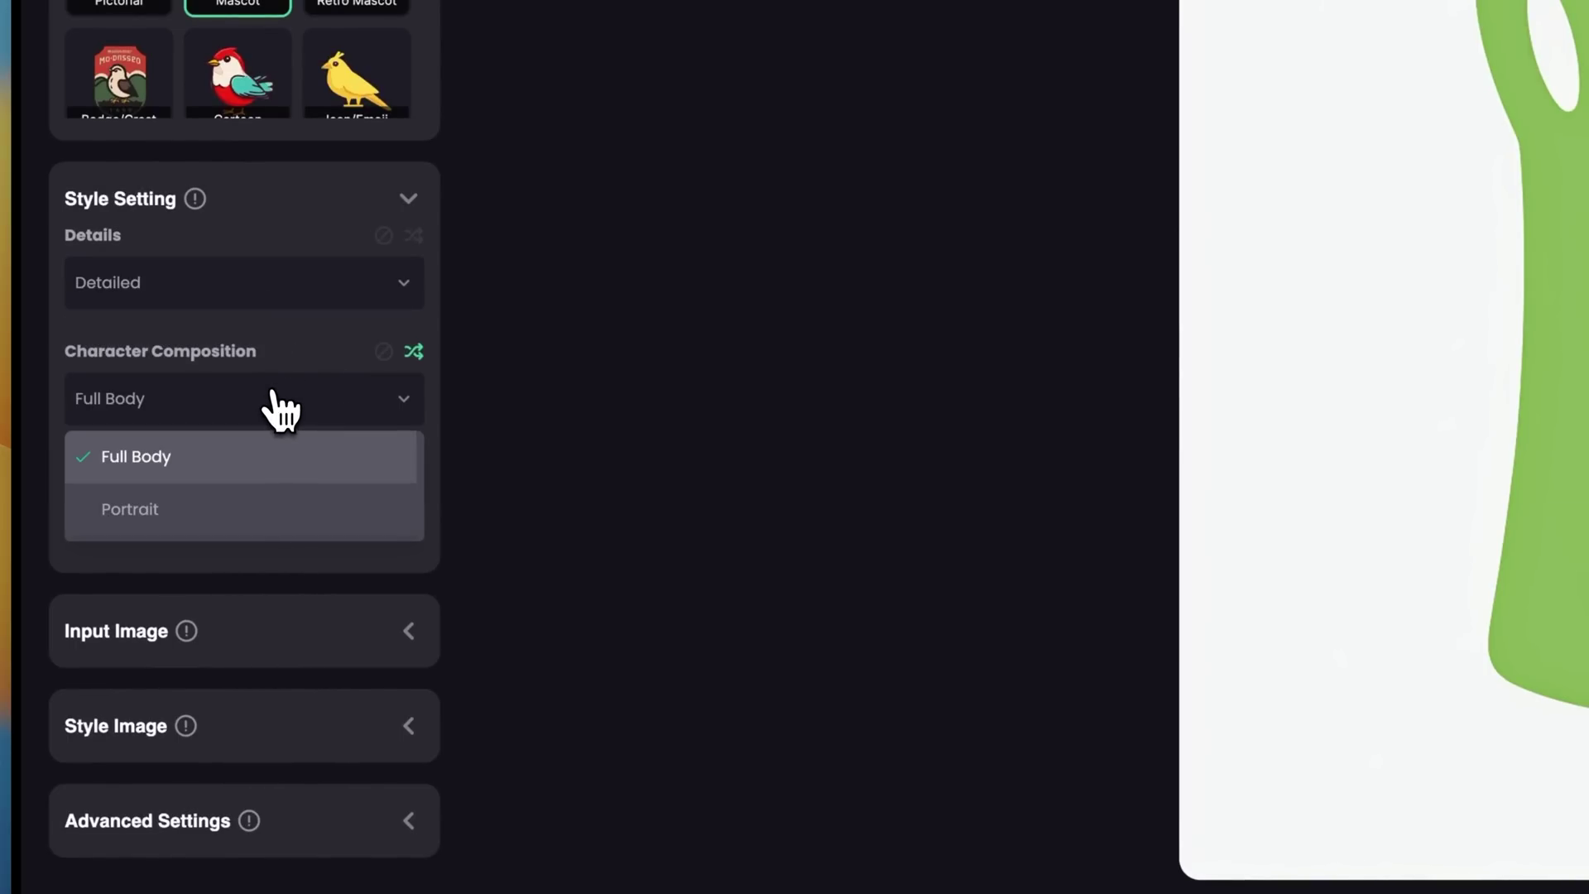
pyautogui.click(181, 515)
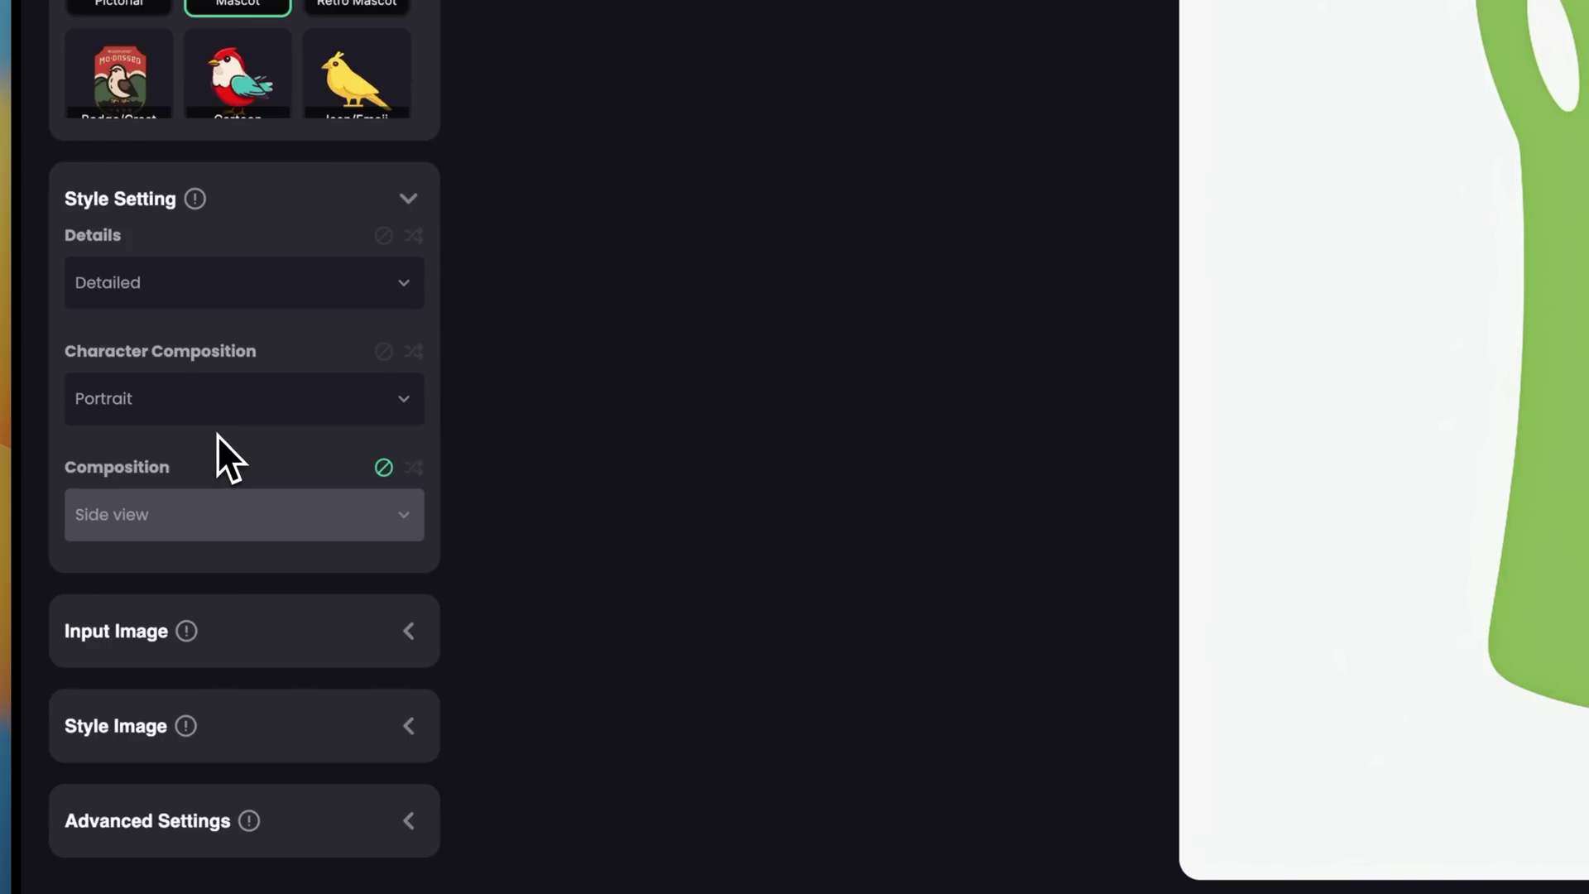
pyautogui.click(383, 466)
pyautogui.click(294, 512)
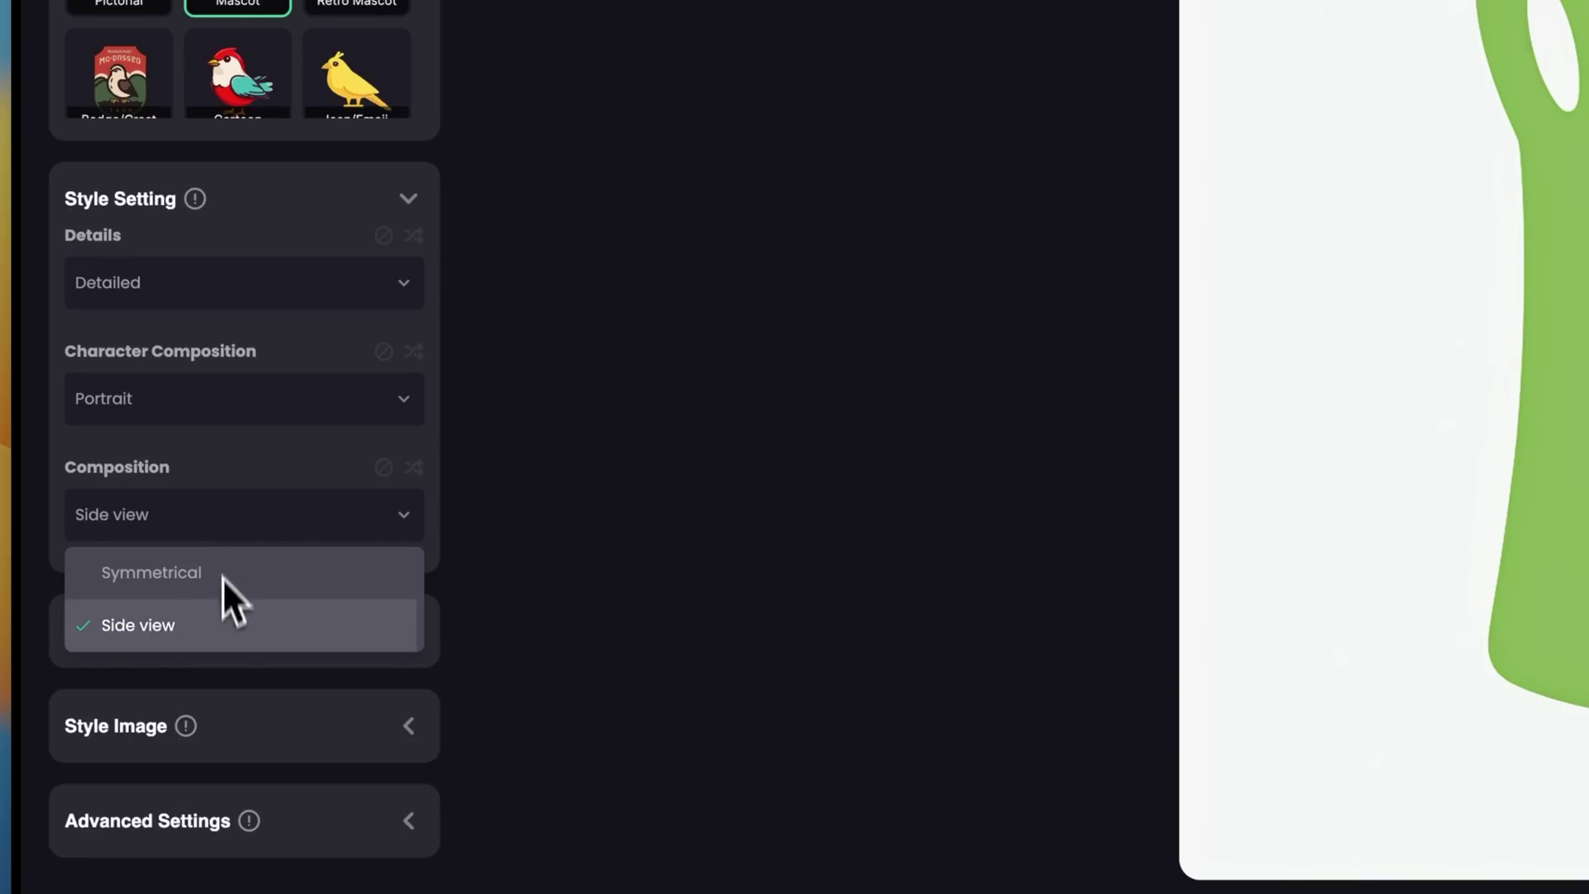
pyautogui.click(223, 627)
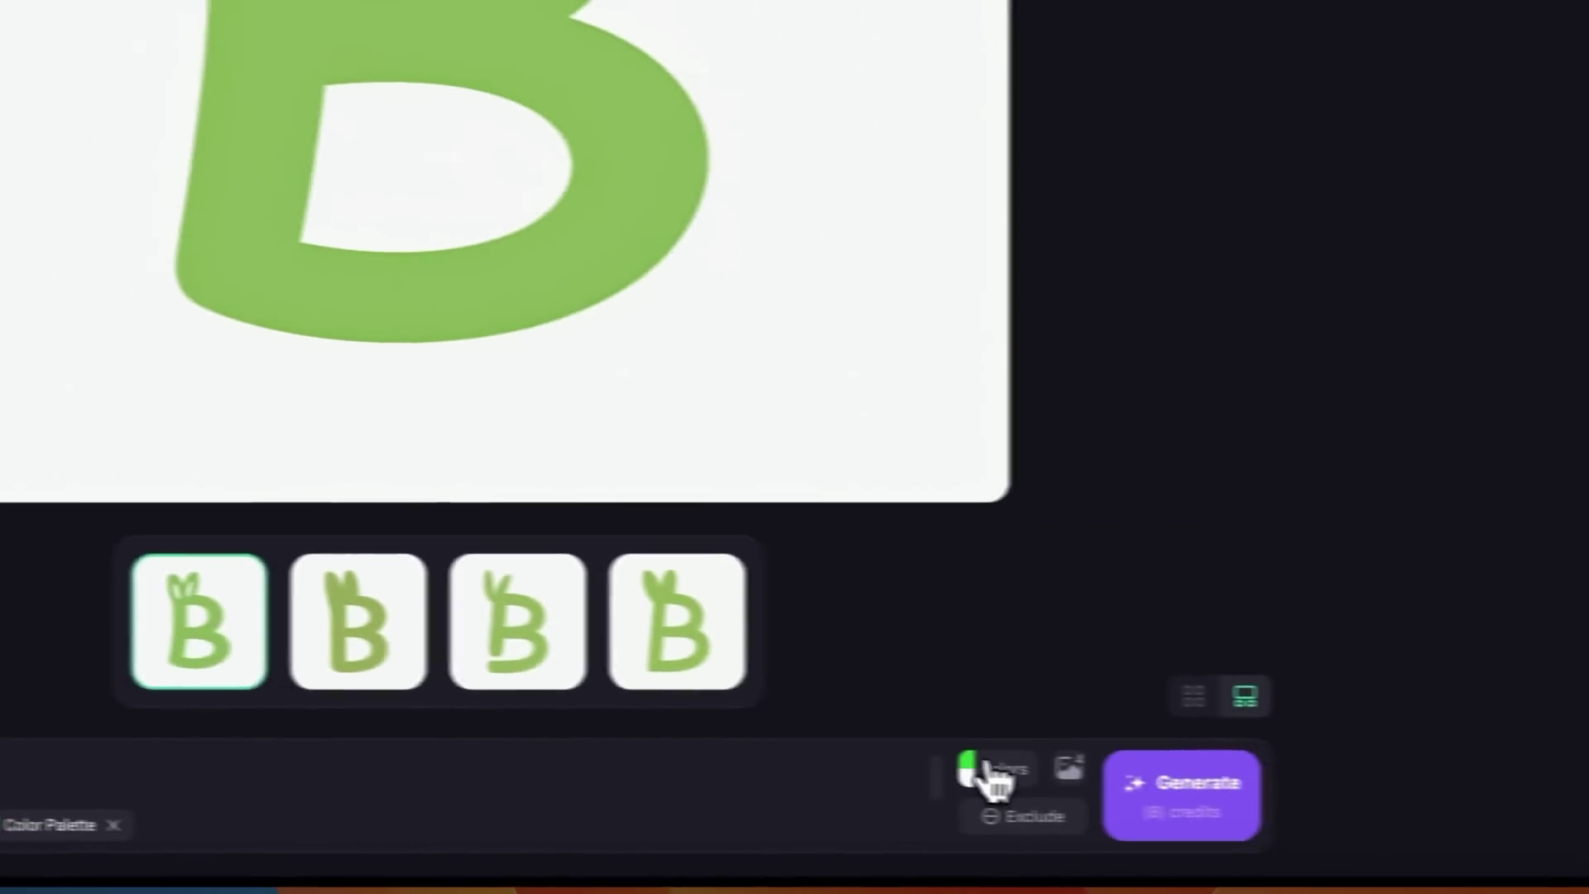
# - Set the palette to an Orange primary, Grey secondary, White thick outline, and Black background
pyautogui.click(918, 782)
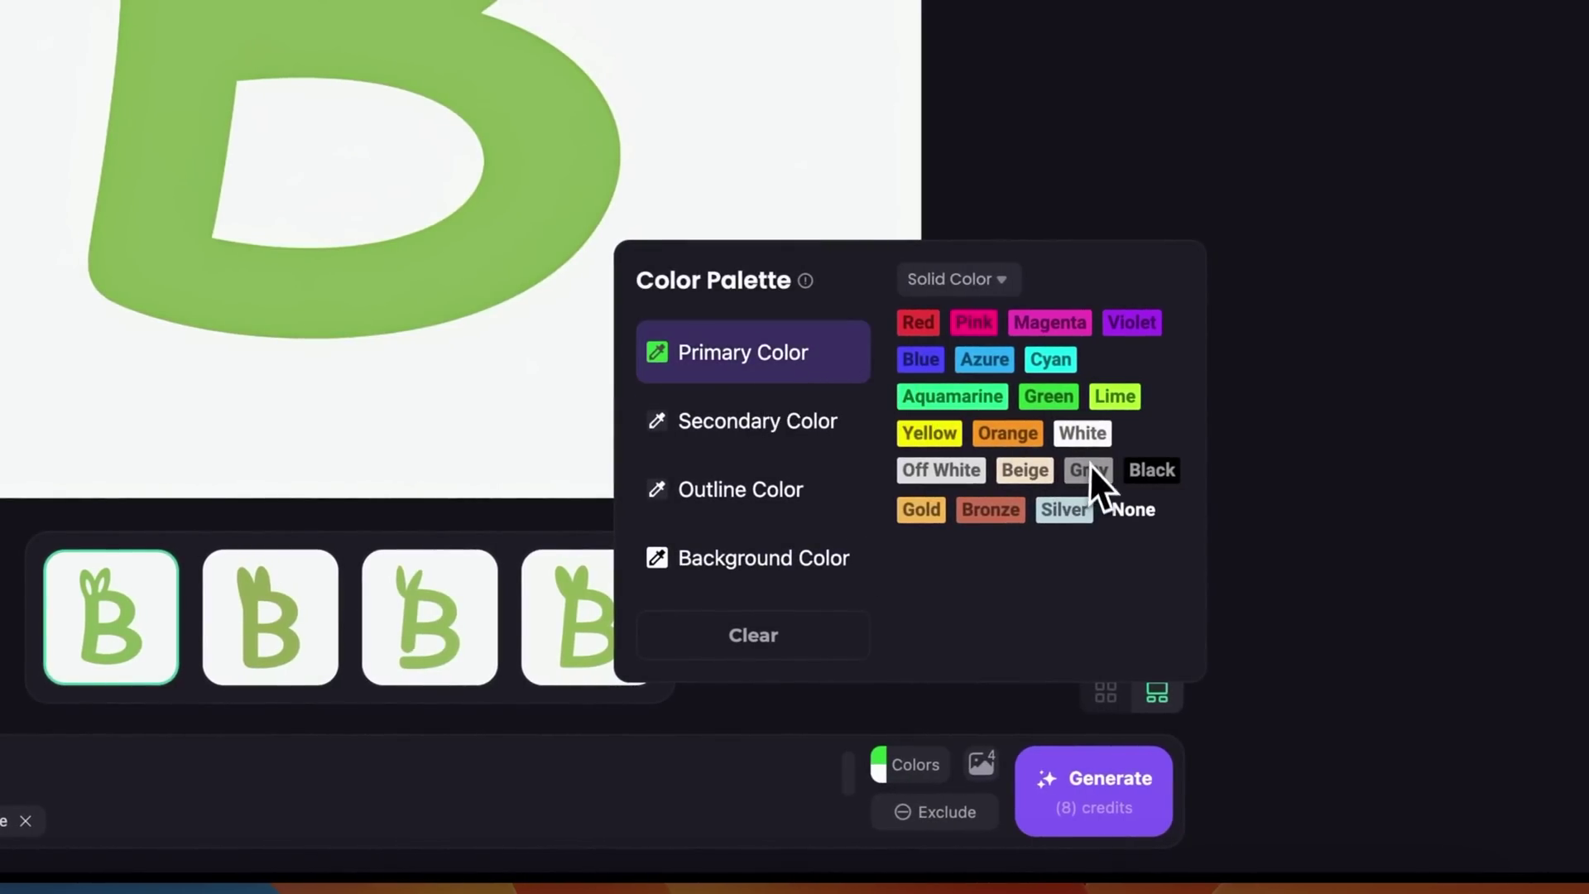
pyautogui.click(1010, 435)
pyautogui.click(770, 424)
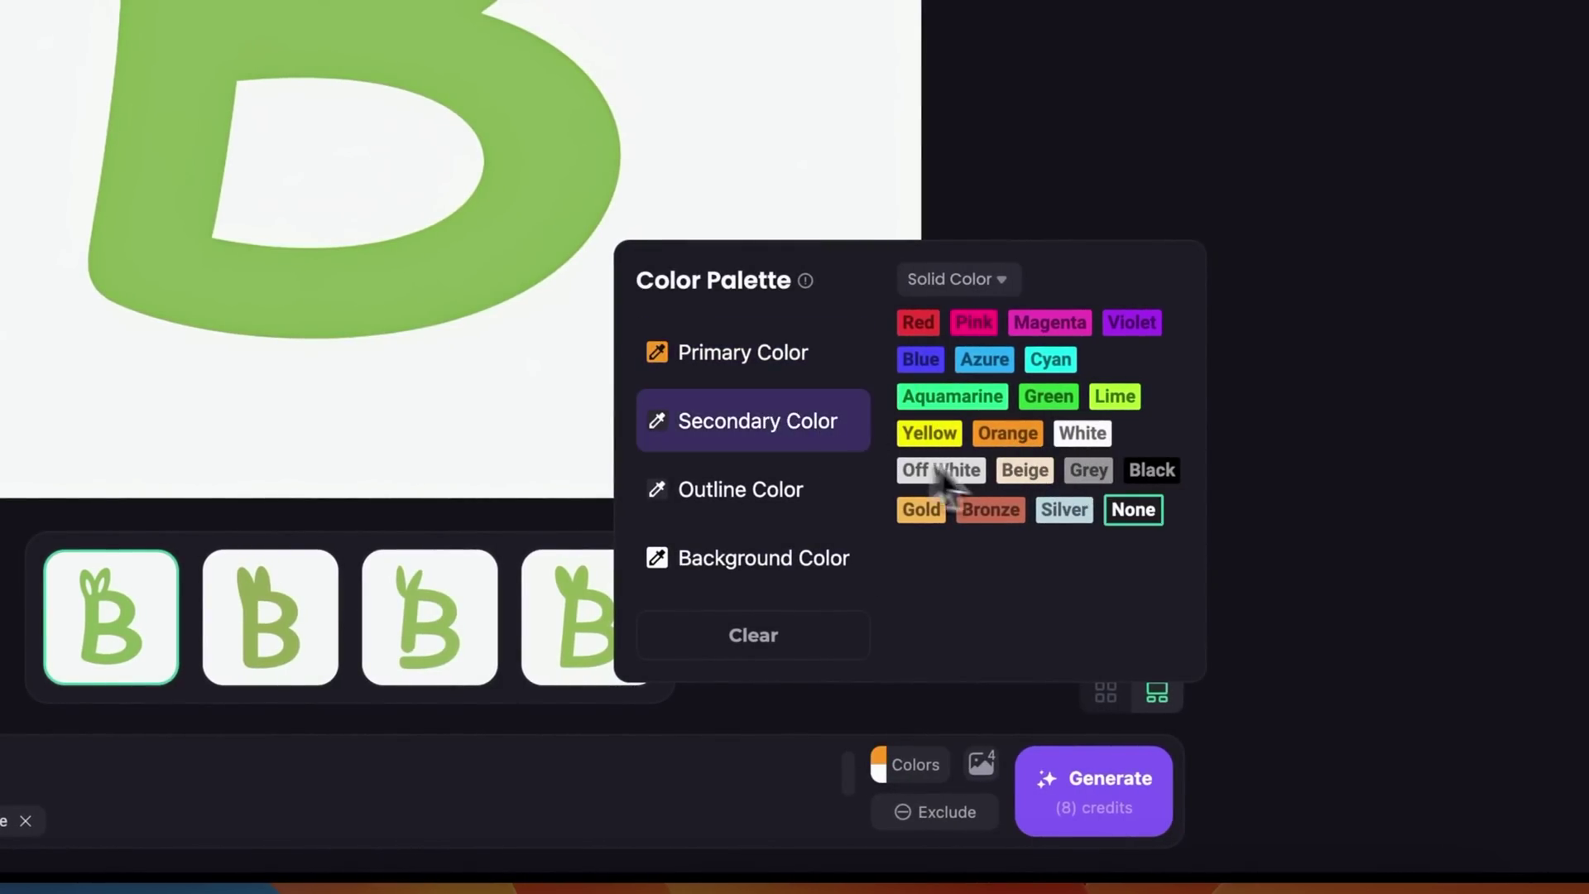
pyautogui.click(1090, 472)
pyautogui.click(823, 497)
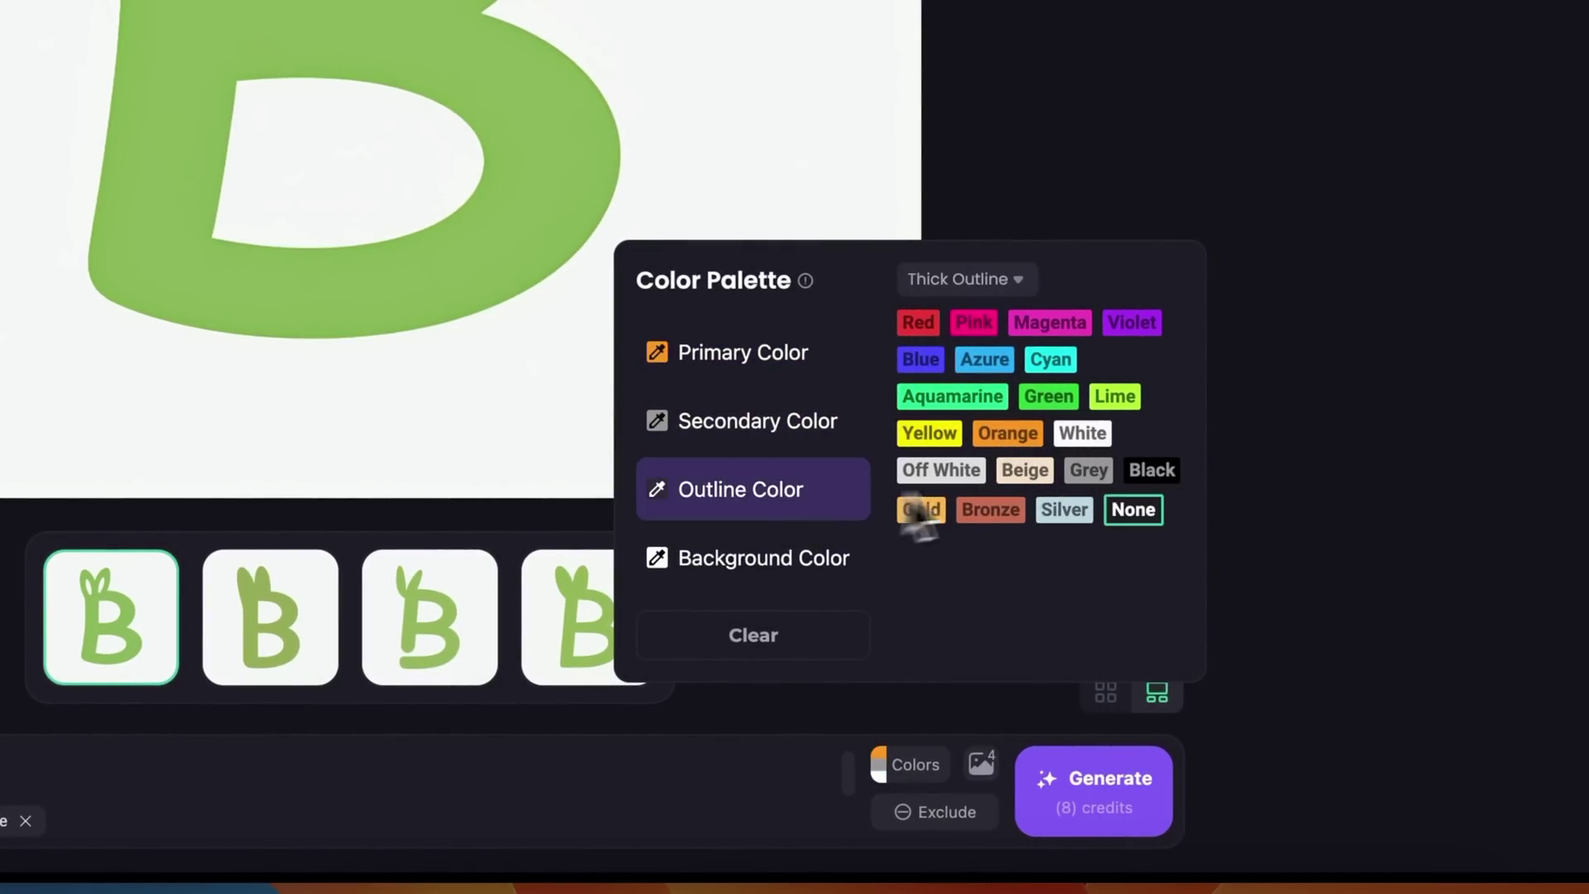
pyautogui.click(1081, 439)
pyautogui.click(774, 563)
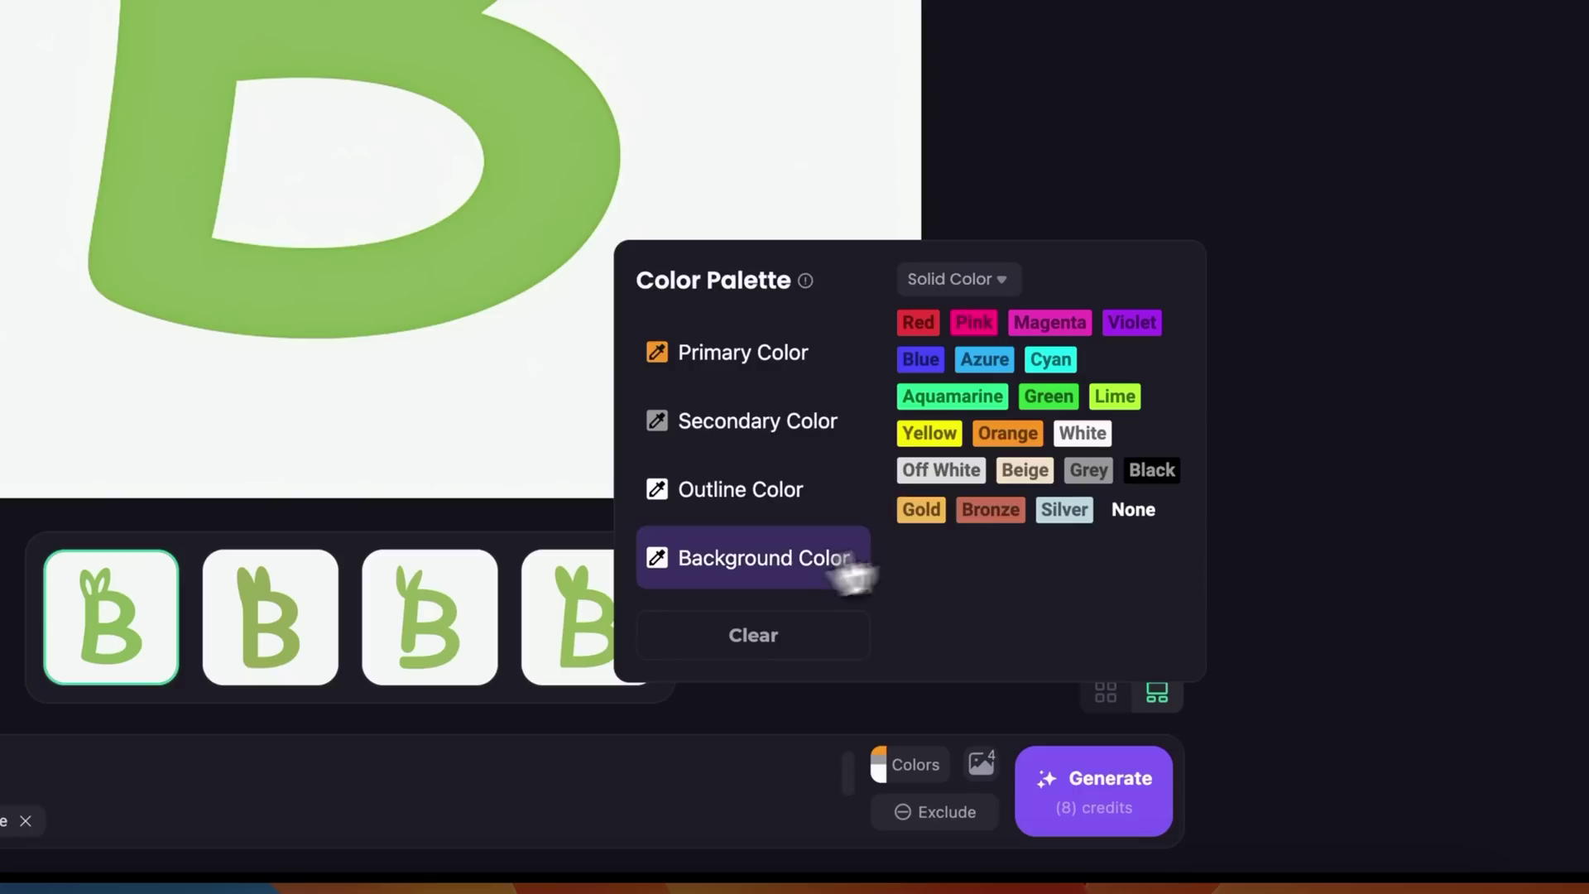
pyautogui.click(1136, 470)
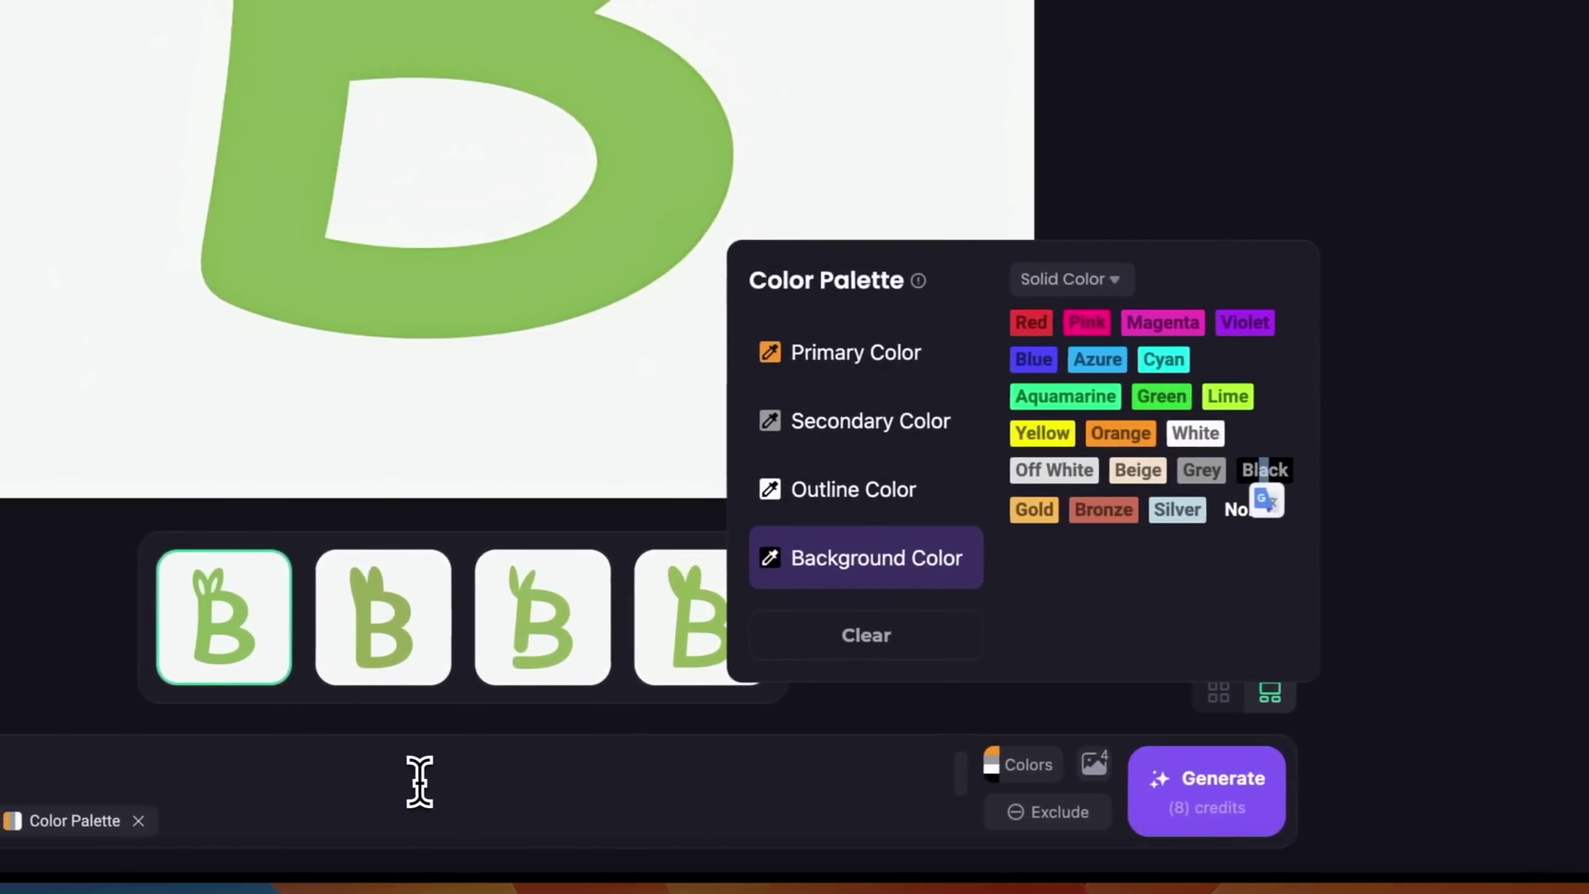
# - Generate Mascot logos from the prompt "sneaky fox wearing a hoodie" and look through the resulting variations
pyautogui.click(420, 781)
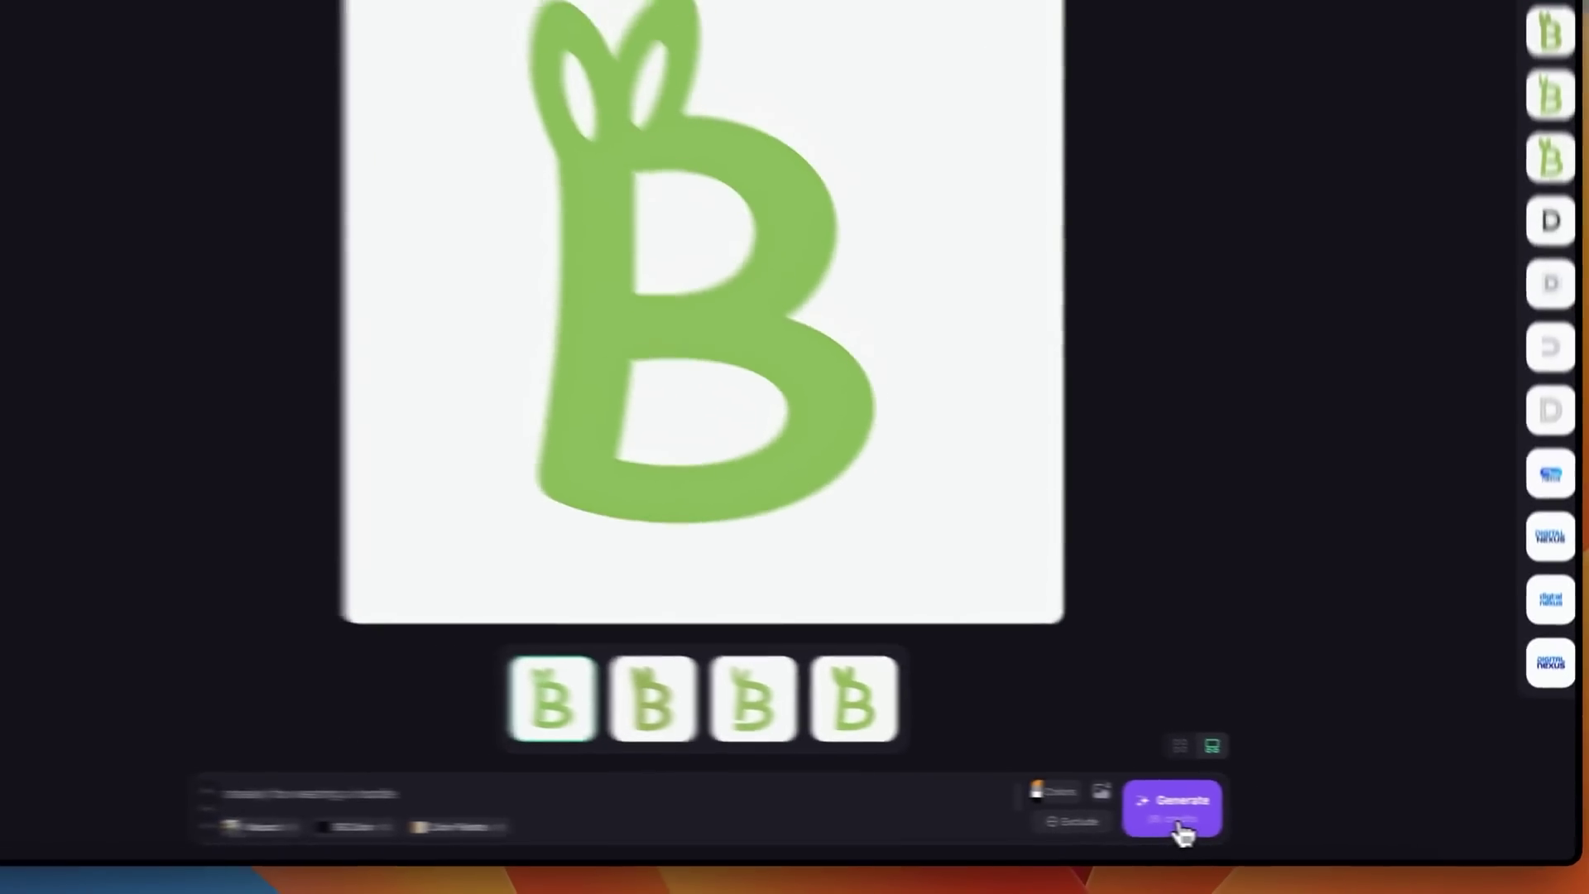
pyautogui.click(1210, 799)
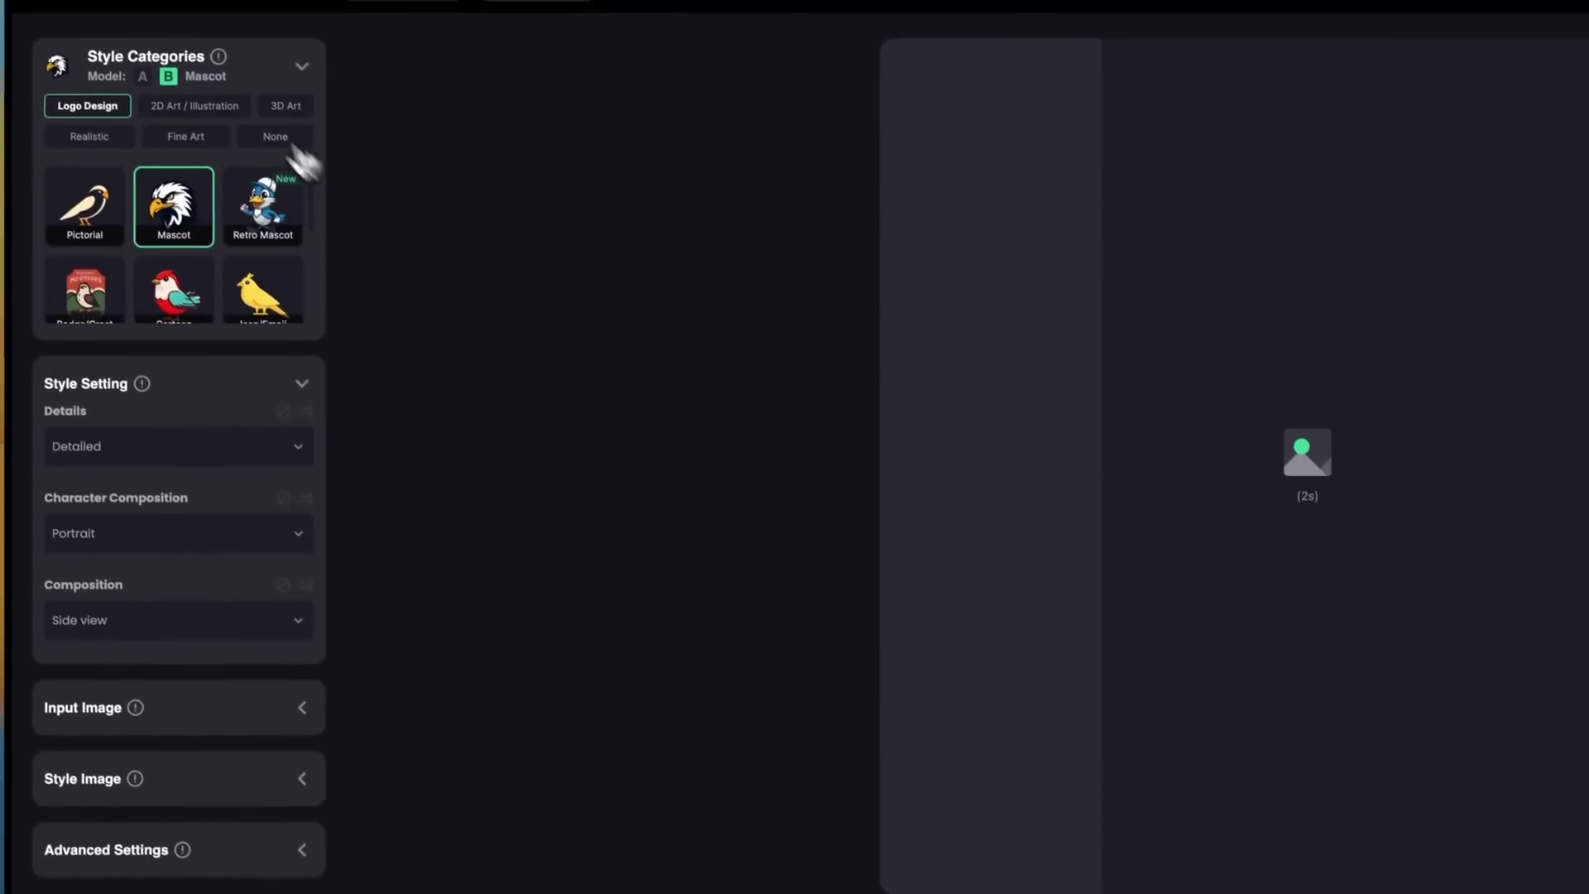
pyautogui.moveTo(182, 98)
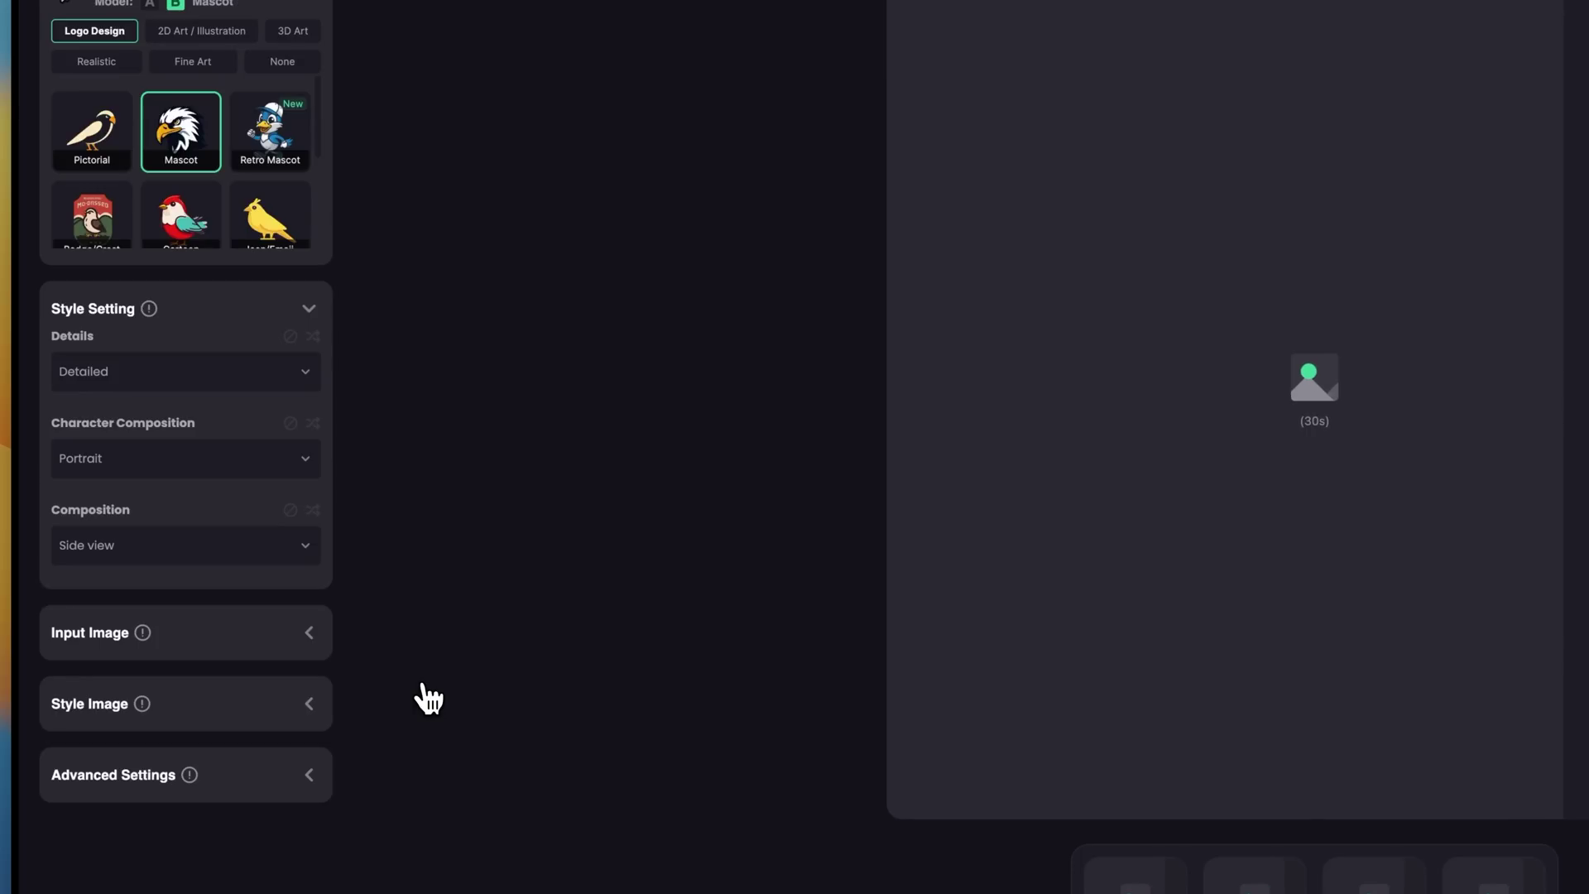
pyautogui.scroll(2, 427, 686)
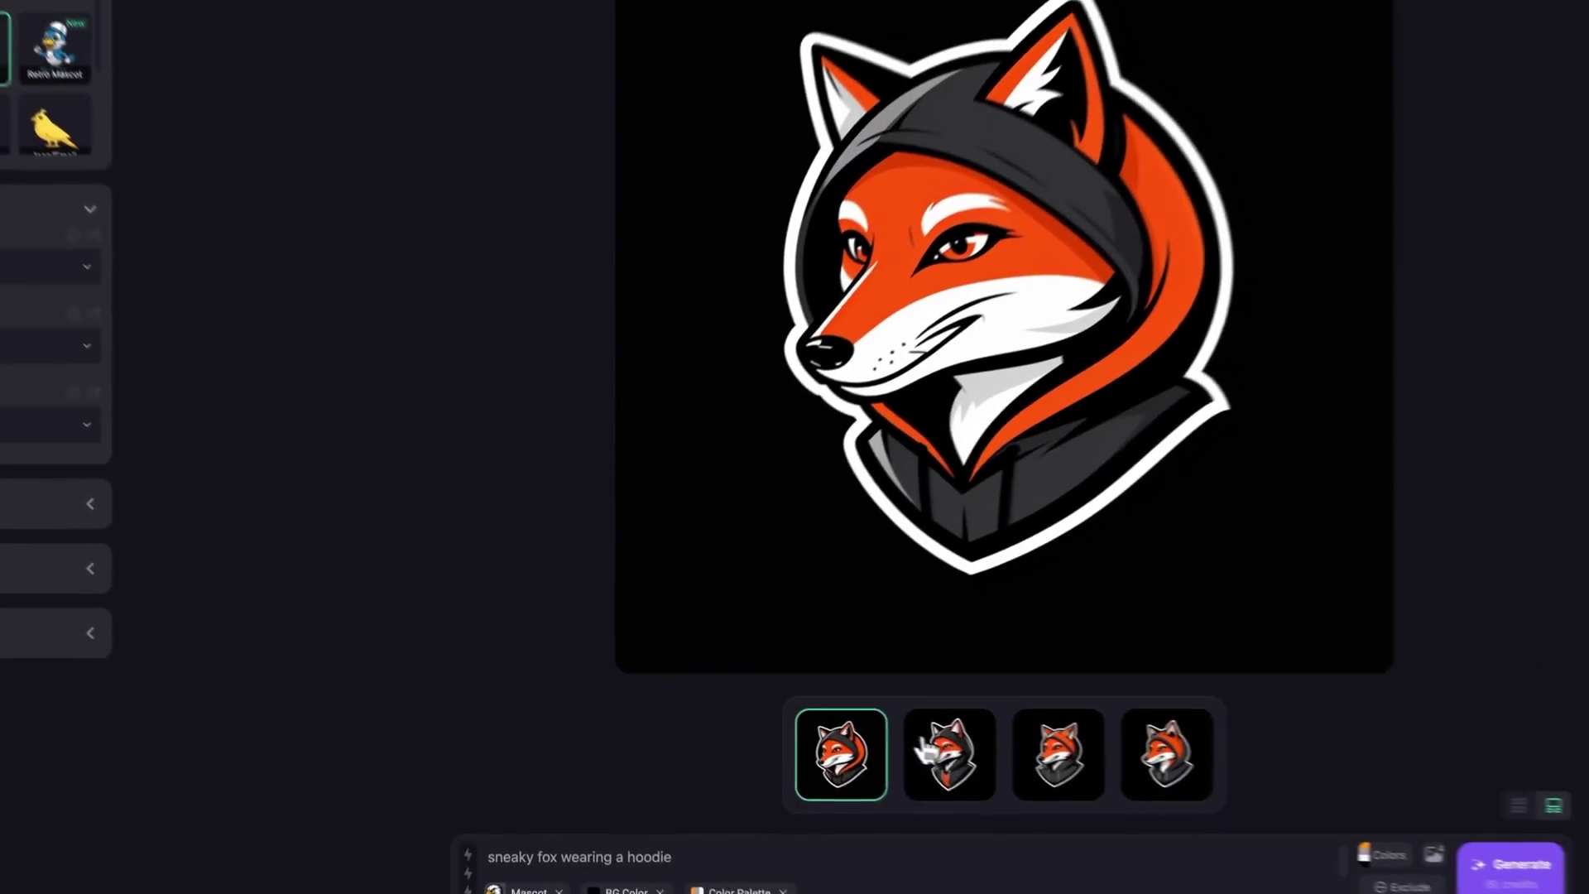
pyautogui.click(1145, 856)
pyautogui.click(1003, 774)
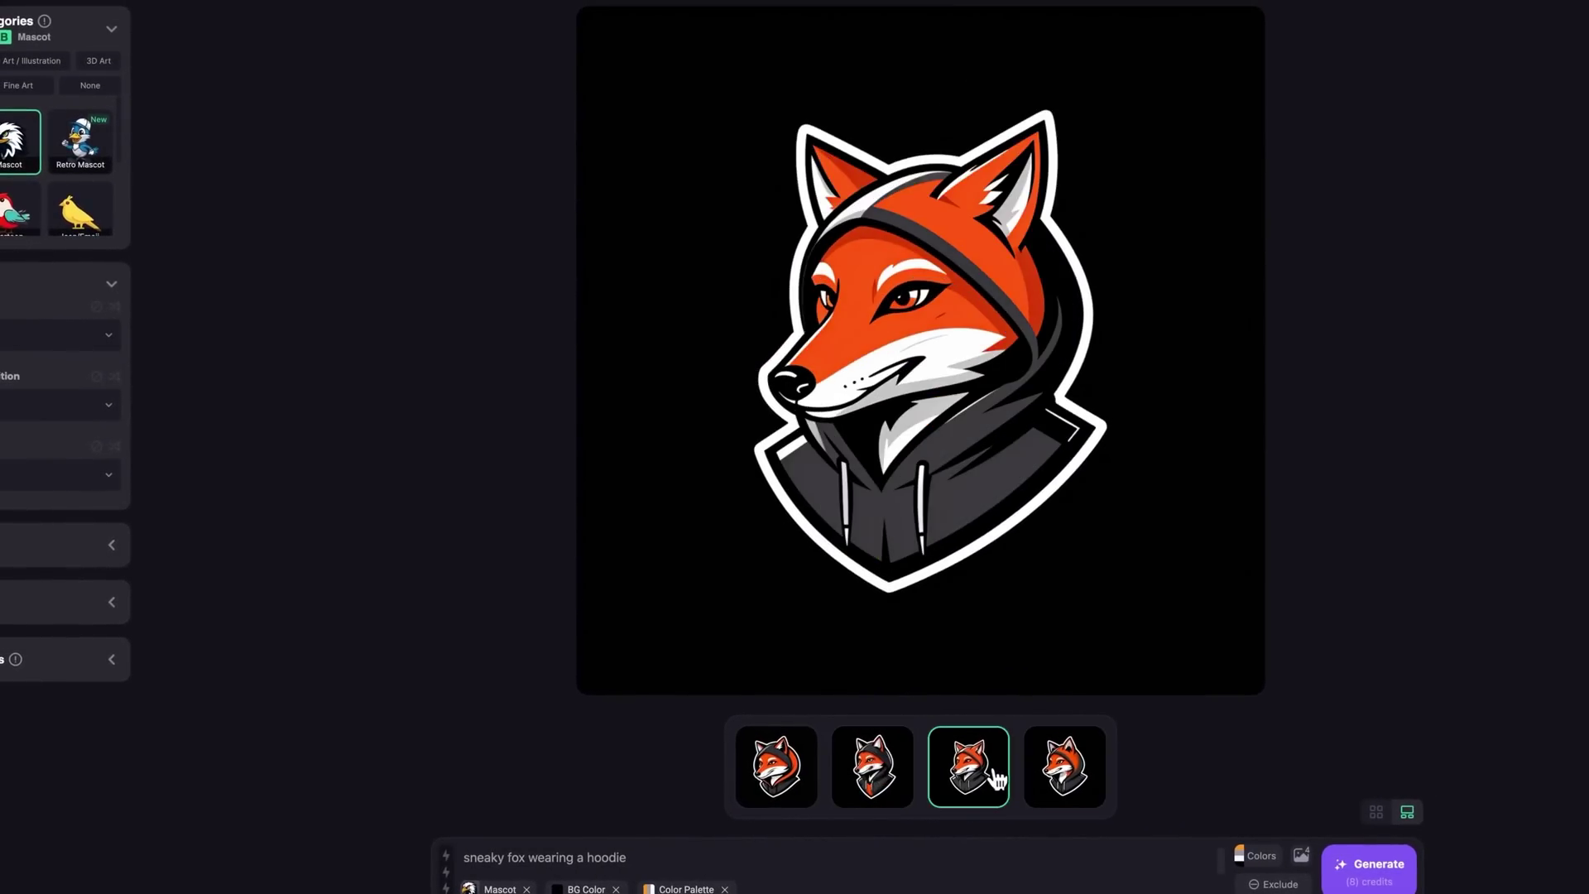
pyautogui.click(909, 778)
pyautogui.click(791, 781)
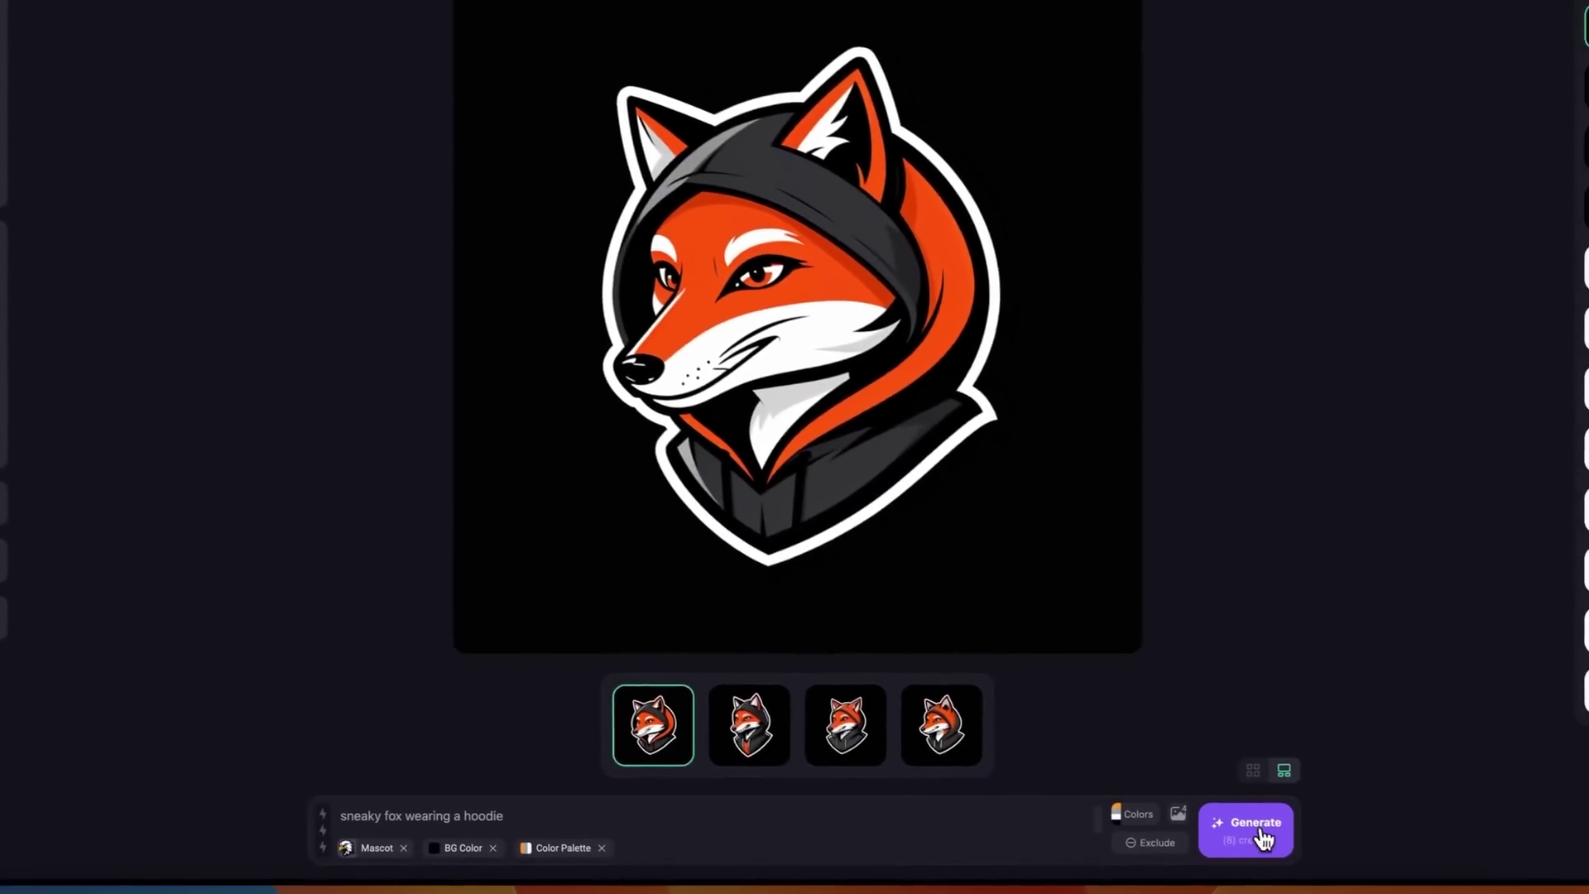
# - Generate another hoodie fox batch with model A and Minimalist details, and review the detailed and minimalist variations
pyautogui.click(1264, 838)
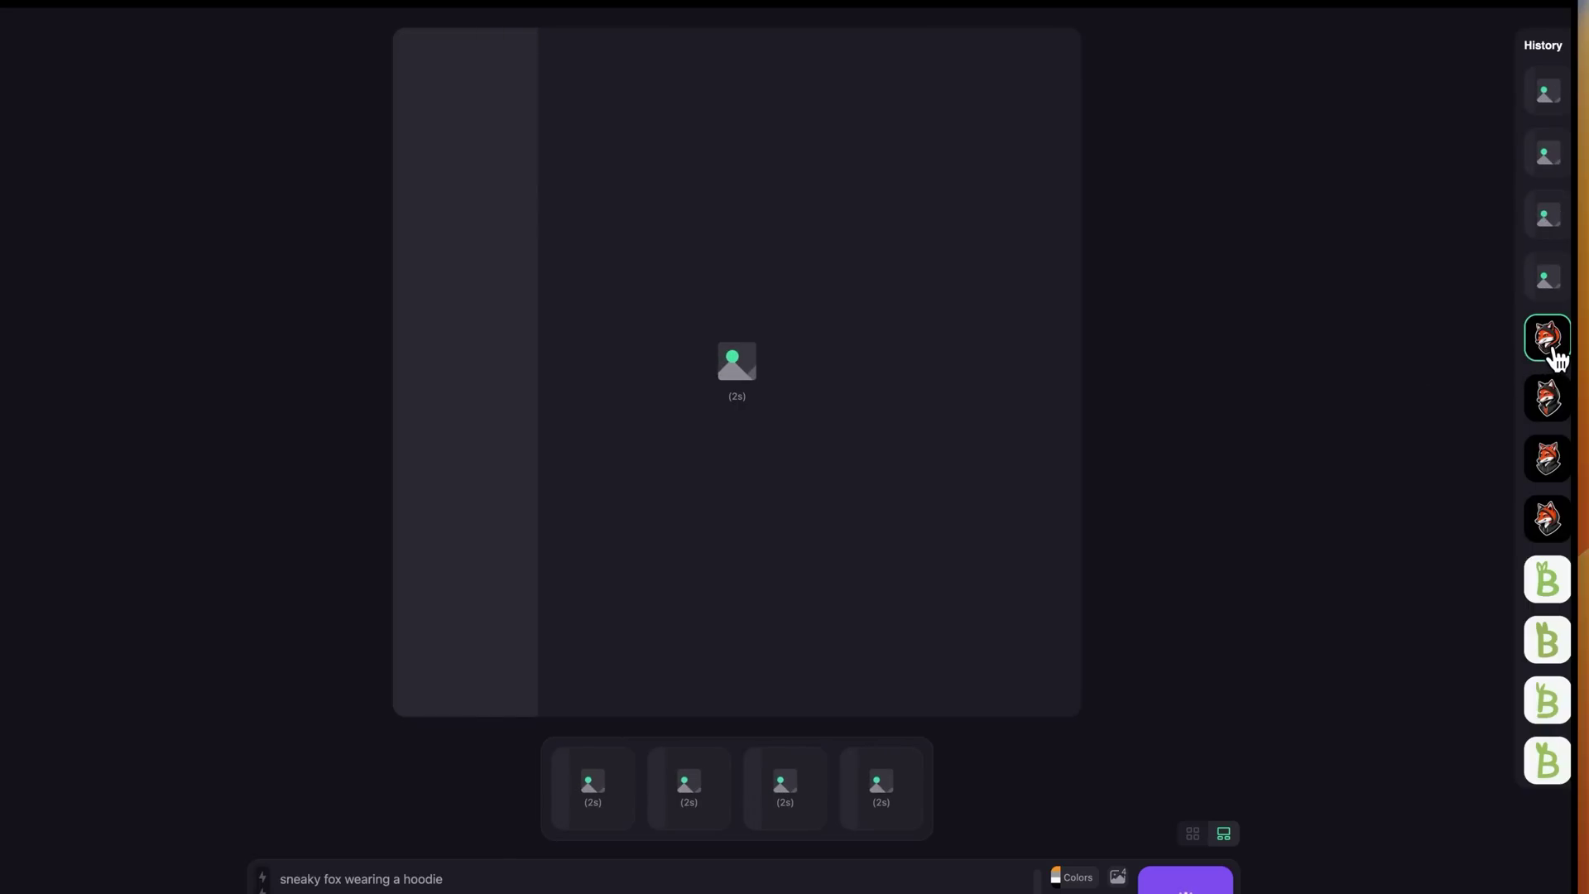
pyautogui.click(1557, 356)
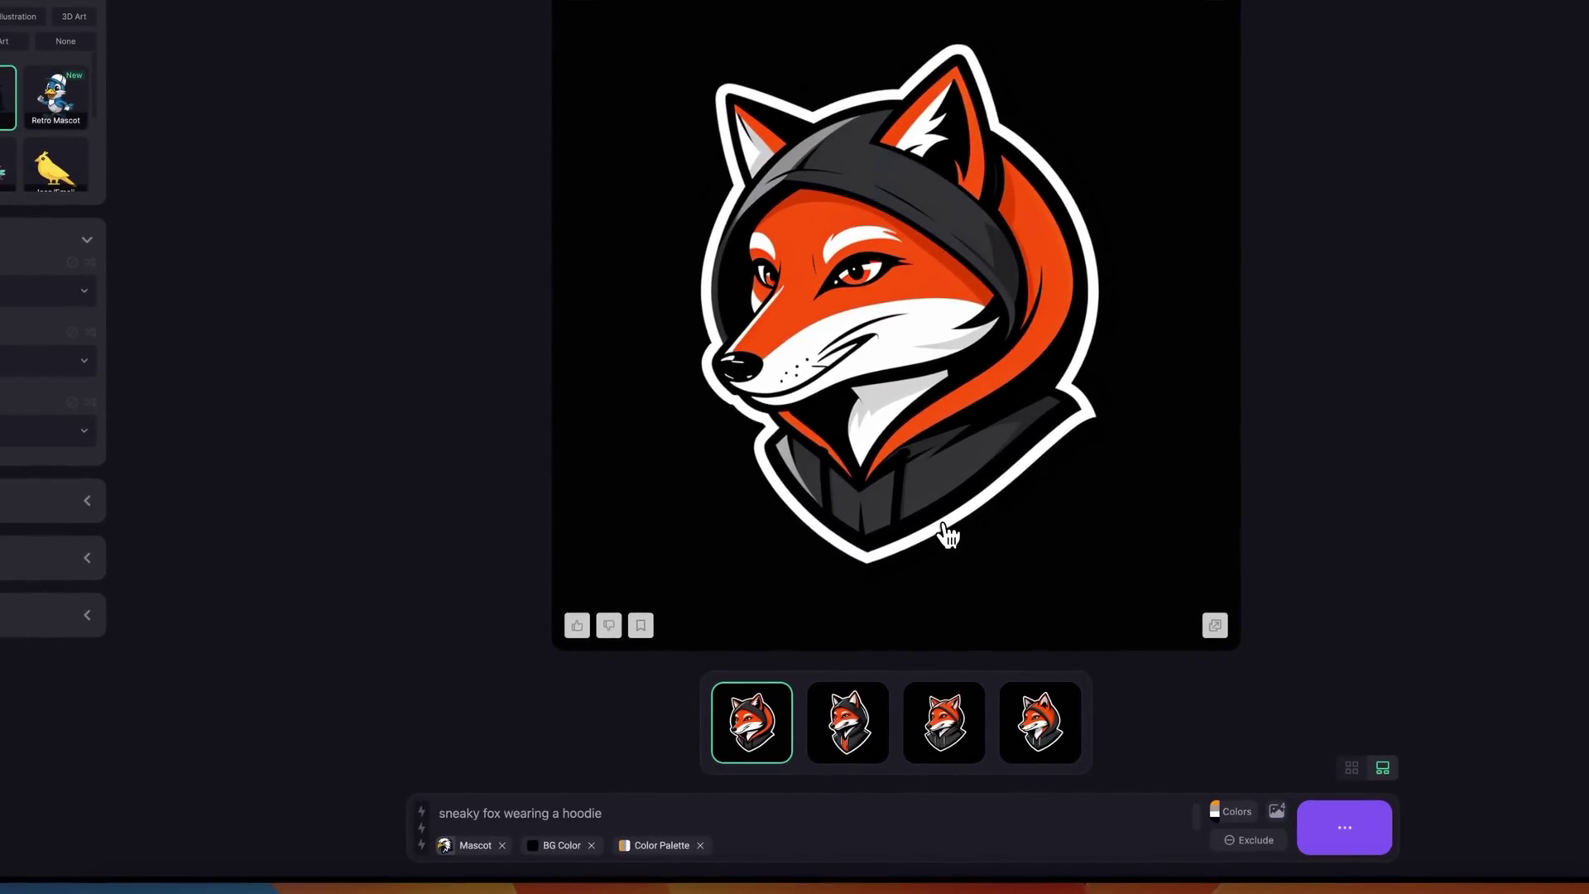
pyautogui.click(850, 730)
pyautogui.click(945, 730)
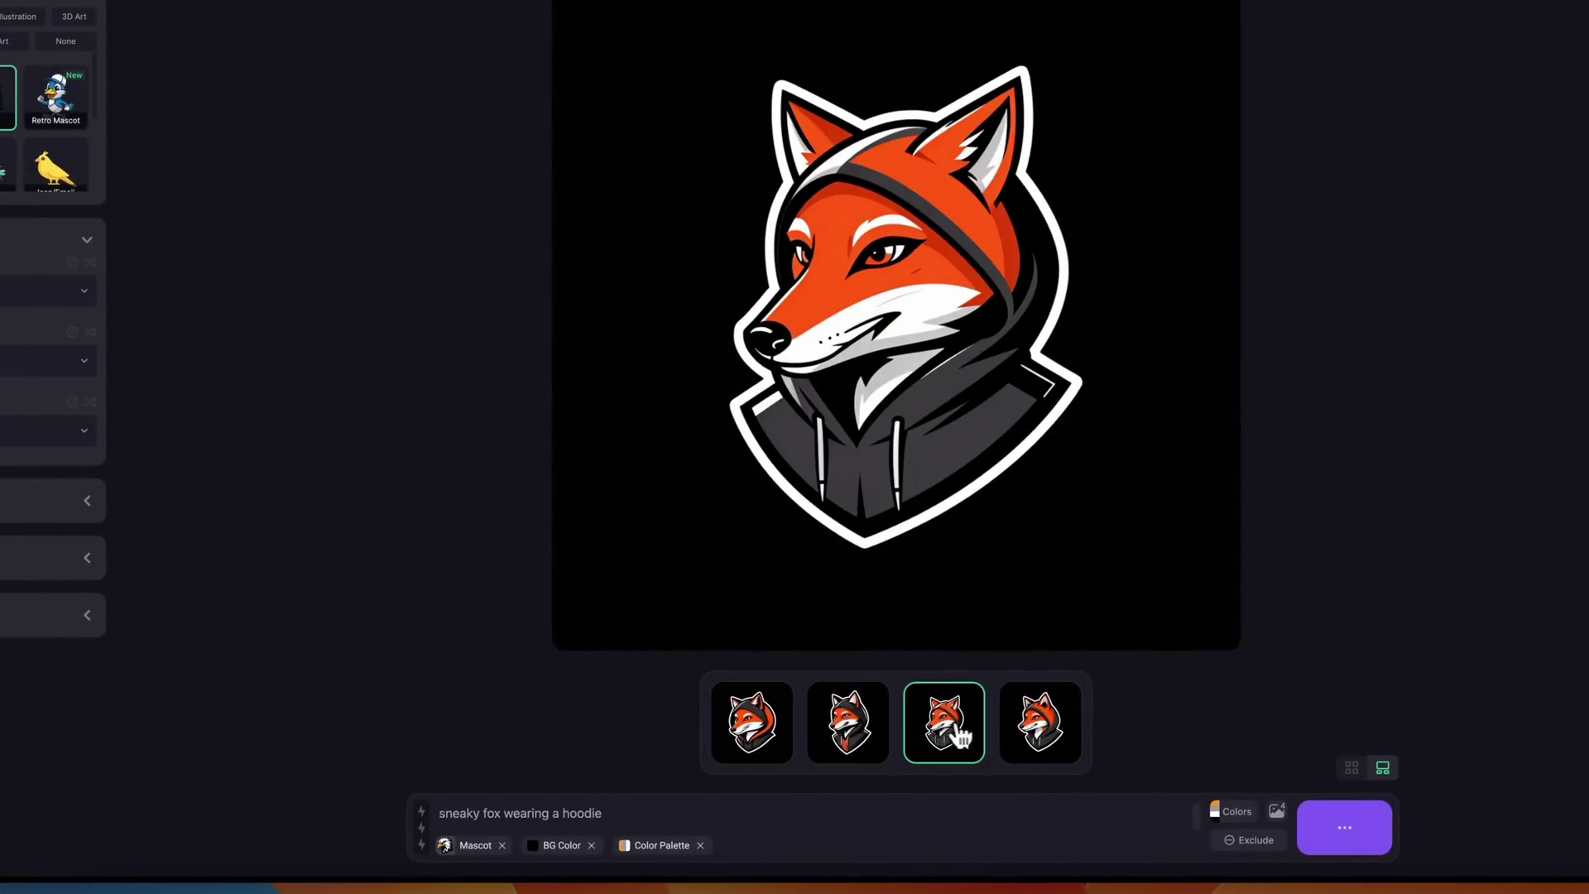
pyautogui.click(1014, 734)
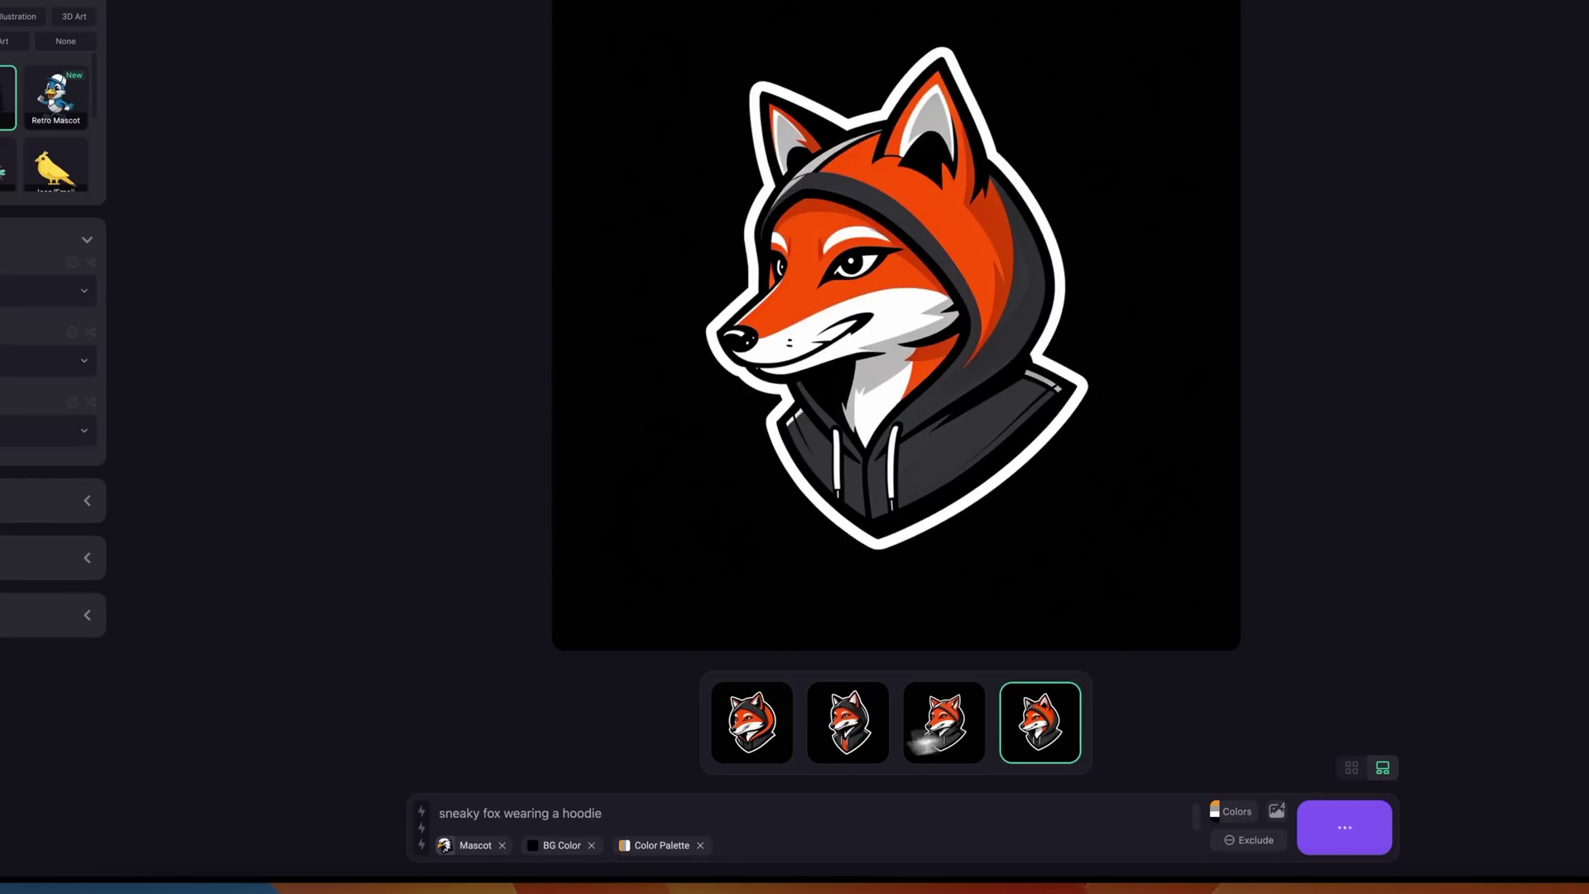
pyautogui.moveTo(841, 533)
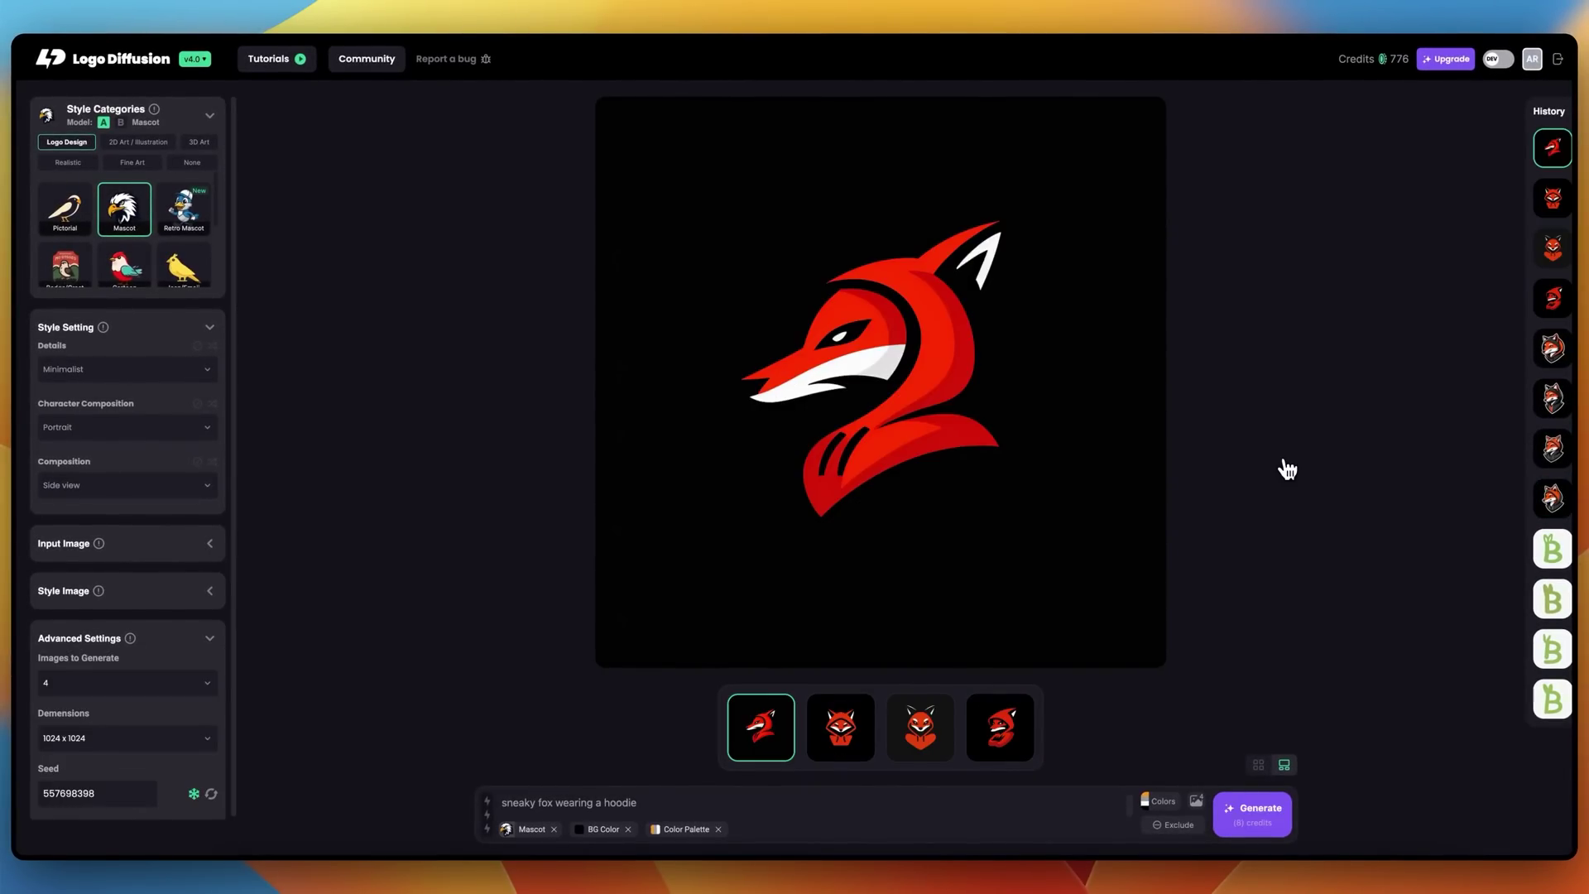
pyautogui.moveTo(1159, 604)
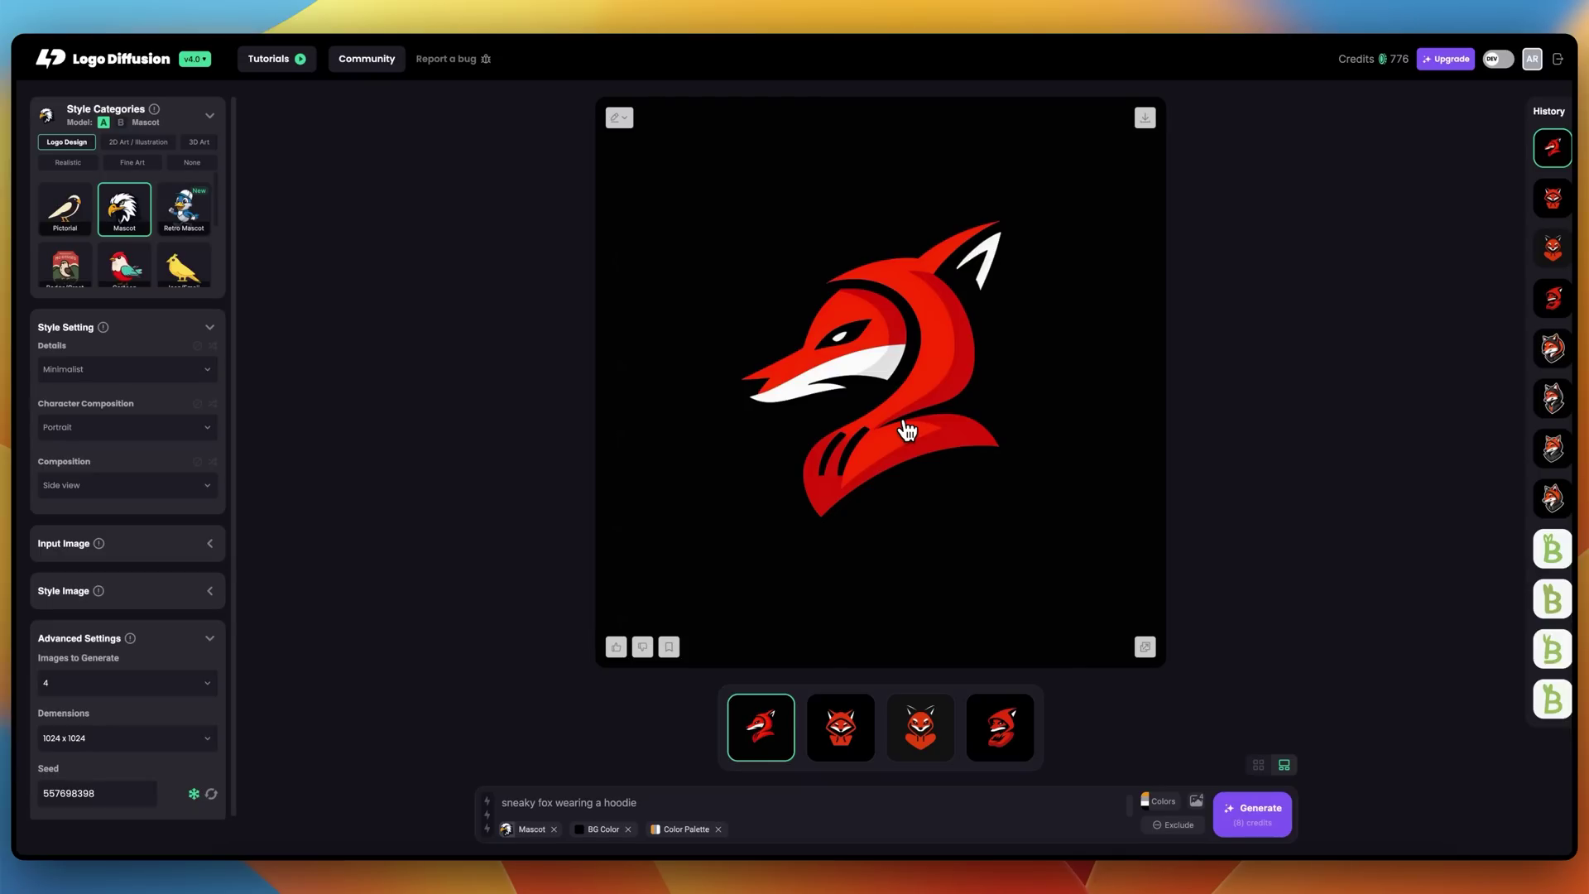
pyautogui.click(841, 727)
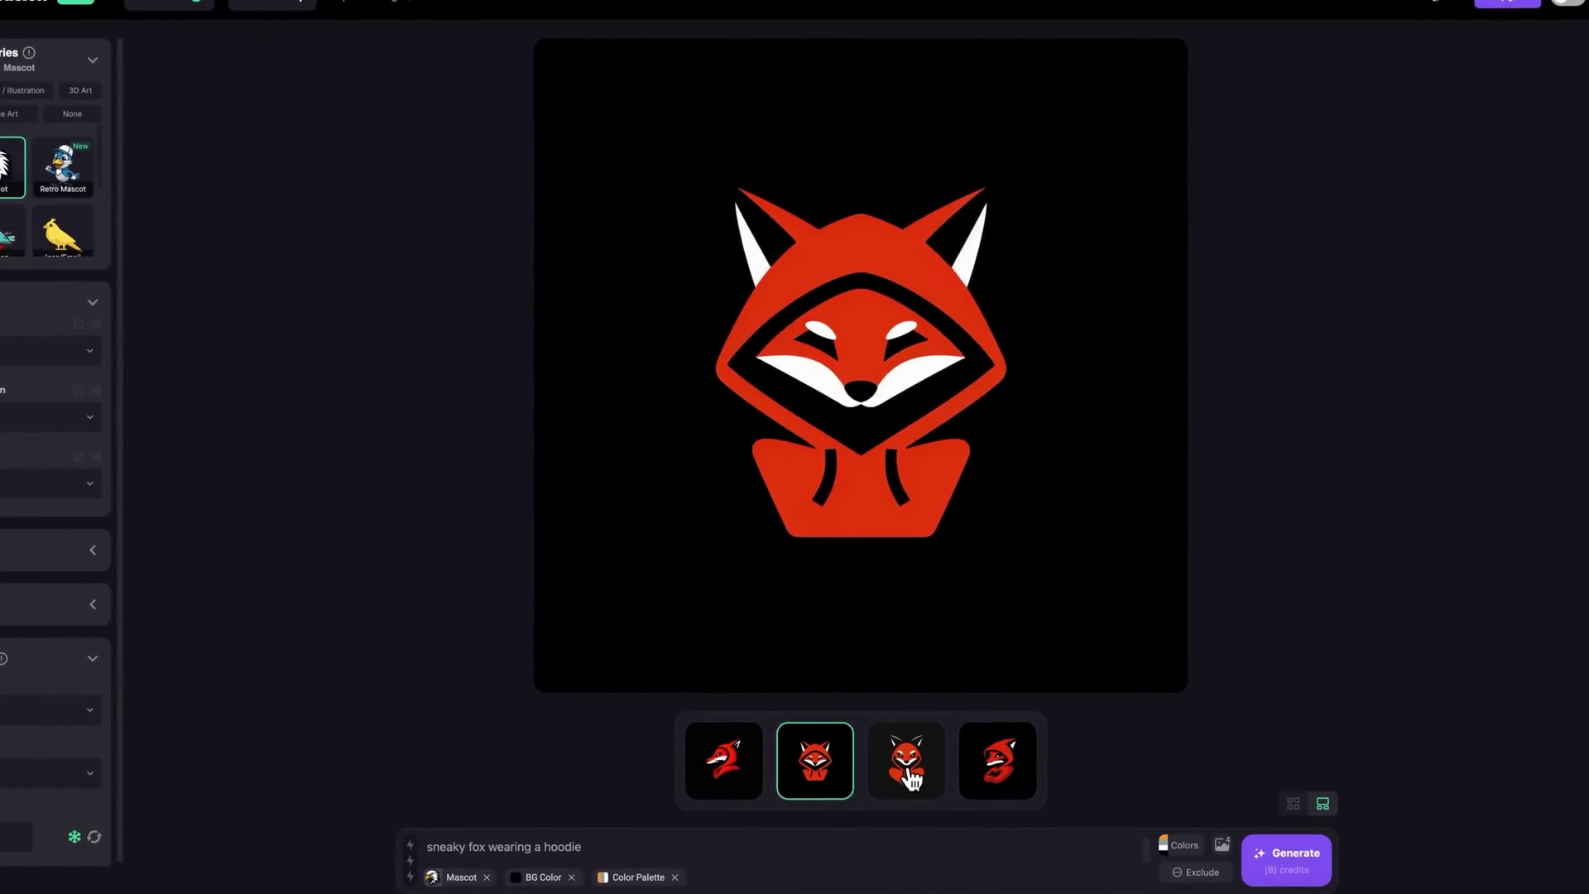
pyautogui.click(997, 760)
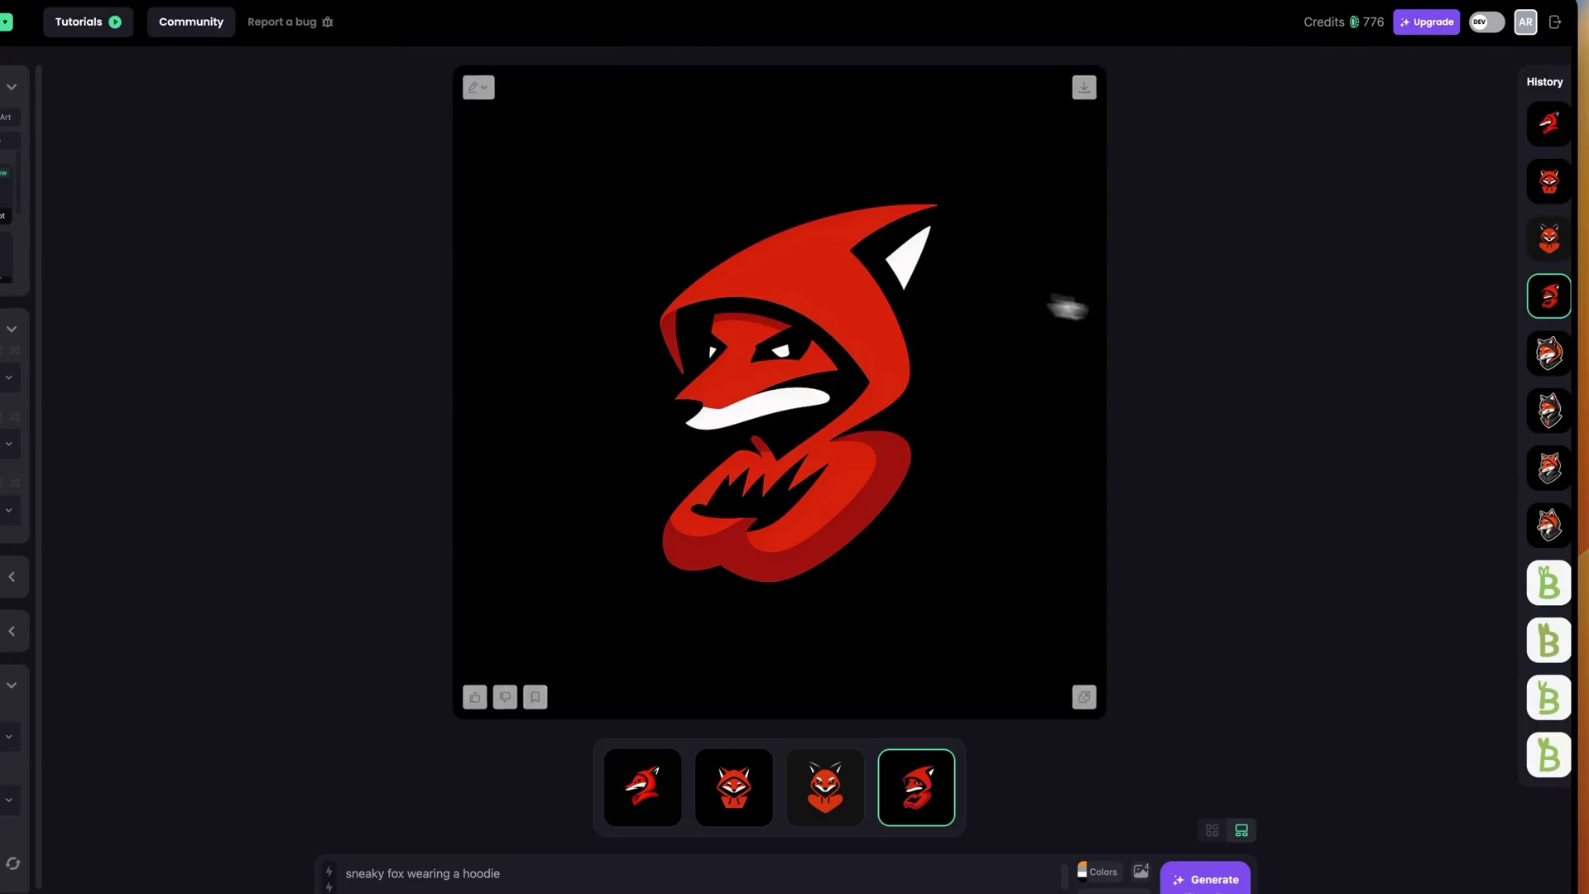
# - Select the second detailed fox, with the dark hood and orange chest, from the history and use it as the input image
pyautogui.click(1549, 526)
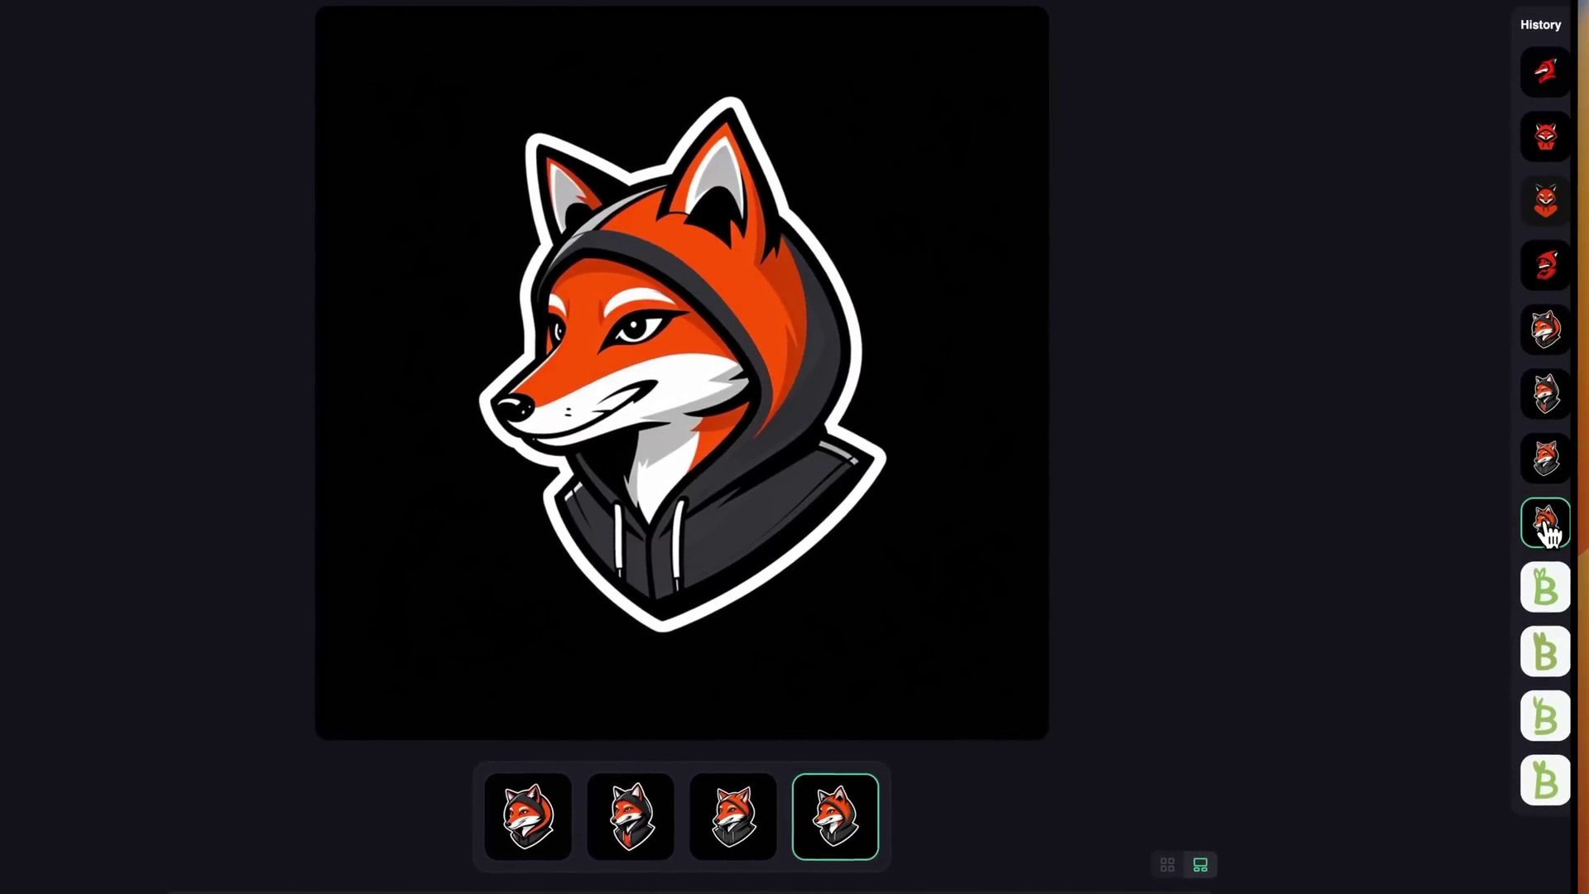
pyautogui.click(1549, 480)
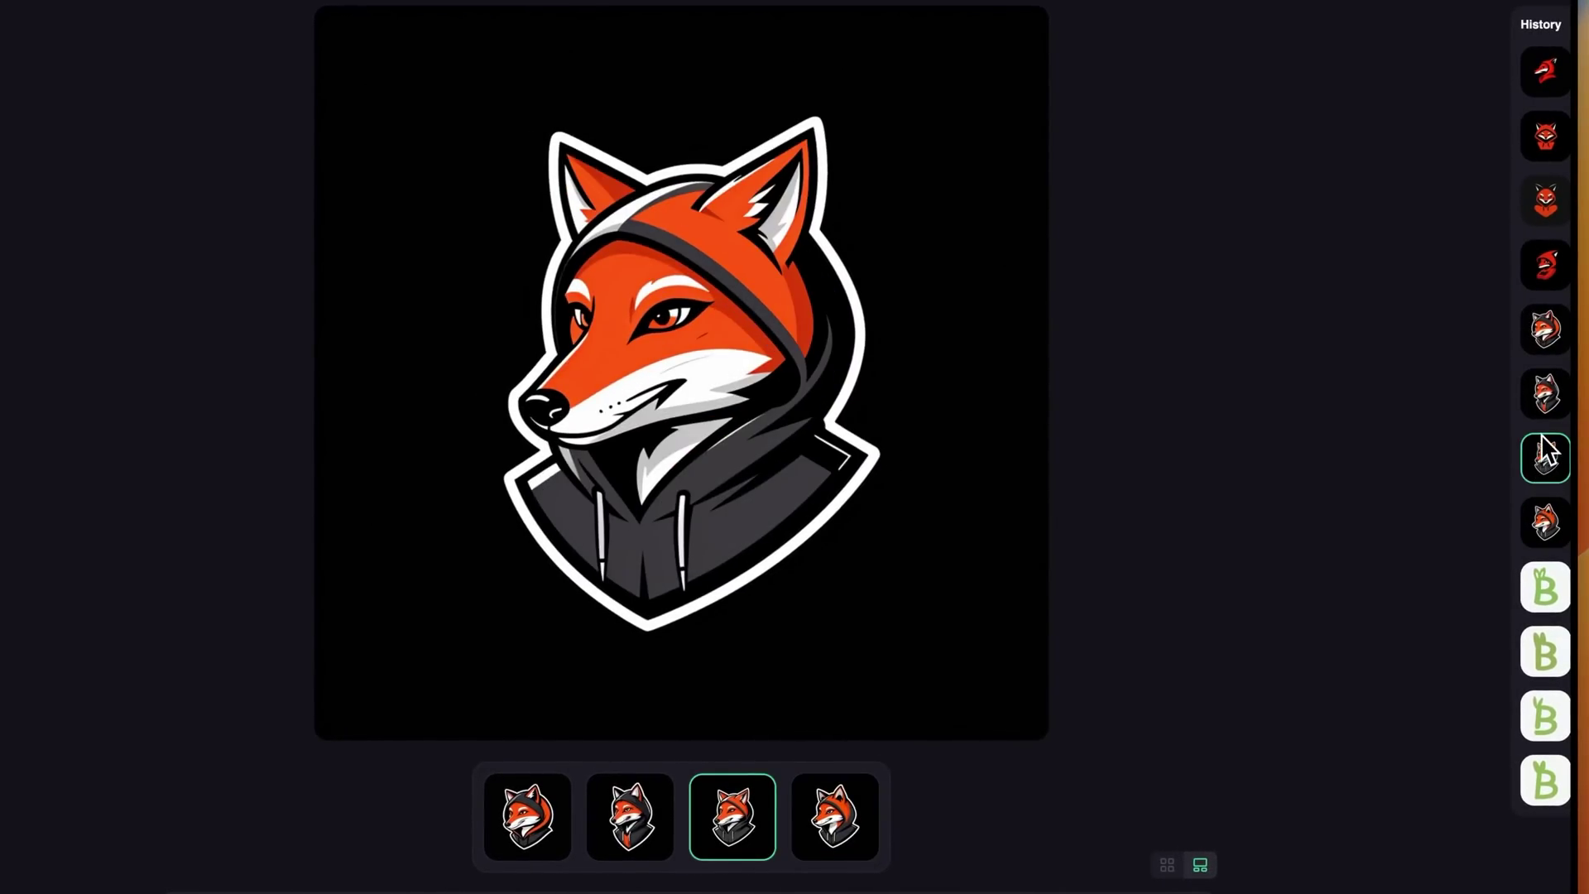
pyautogui.click(1549, 406)
pyautogui.click(1549, 521)
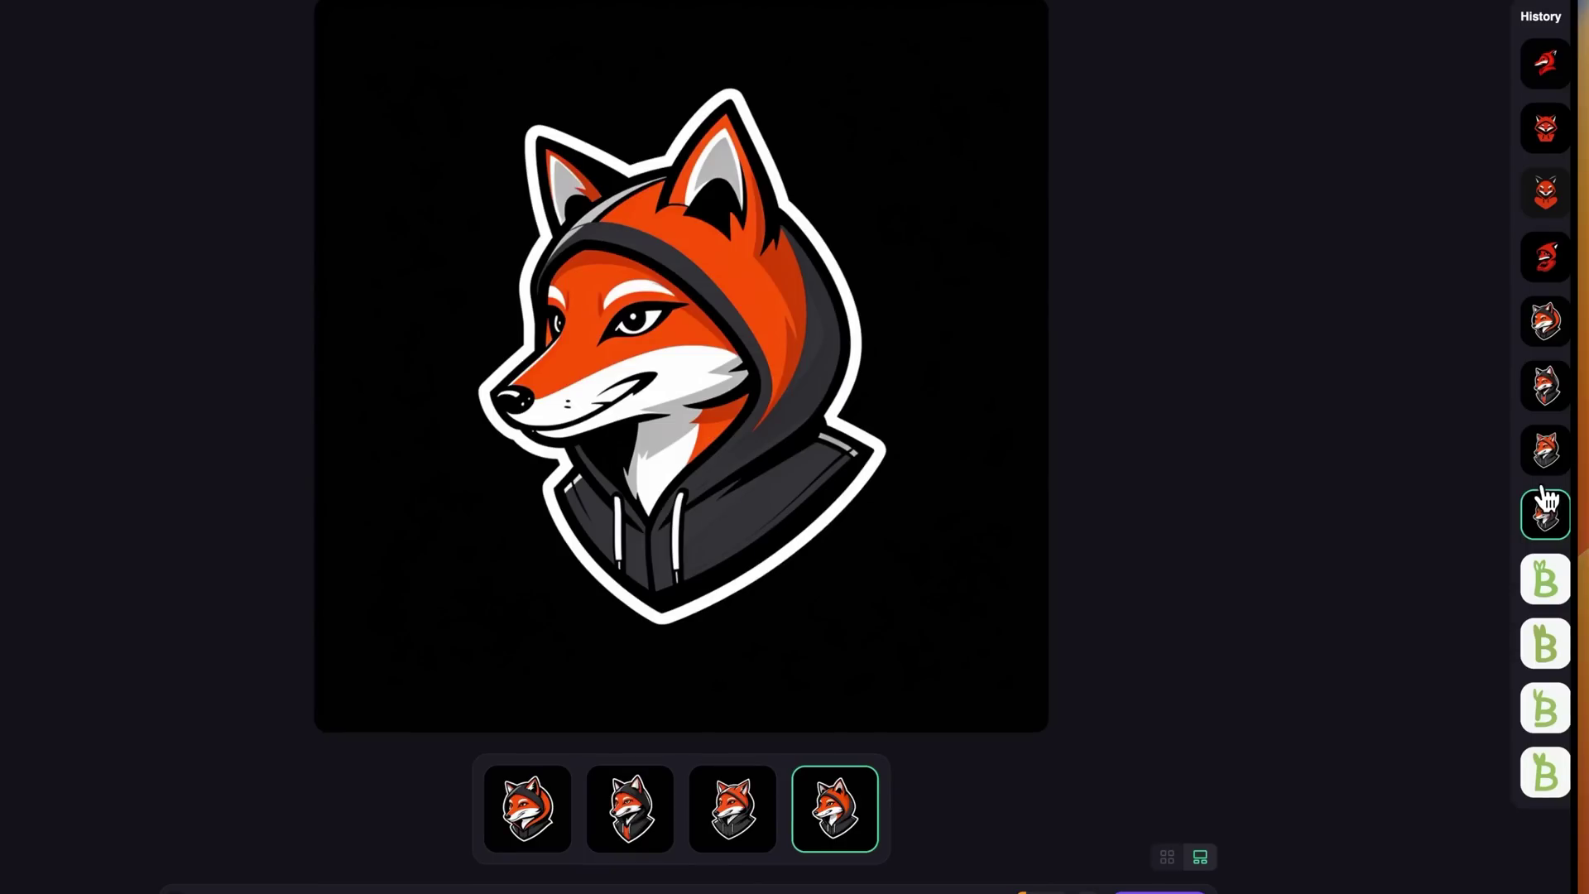
pyautogui.click(1547, 451)
pyautogui.click(1546, 396)
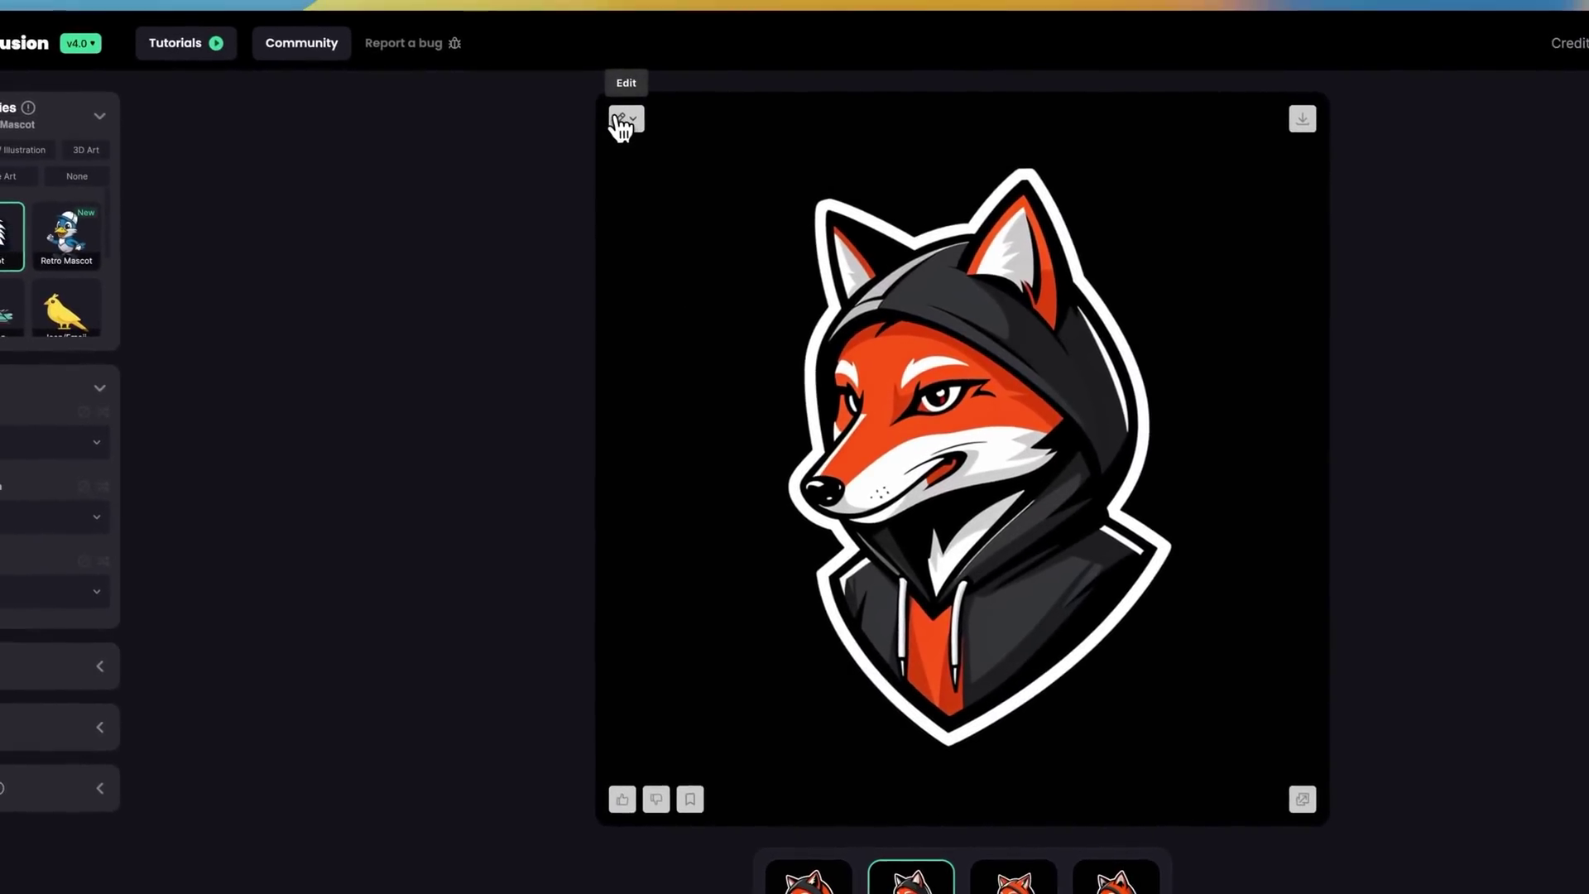
pyautogui.click(345, 26)
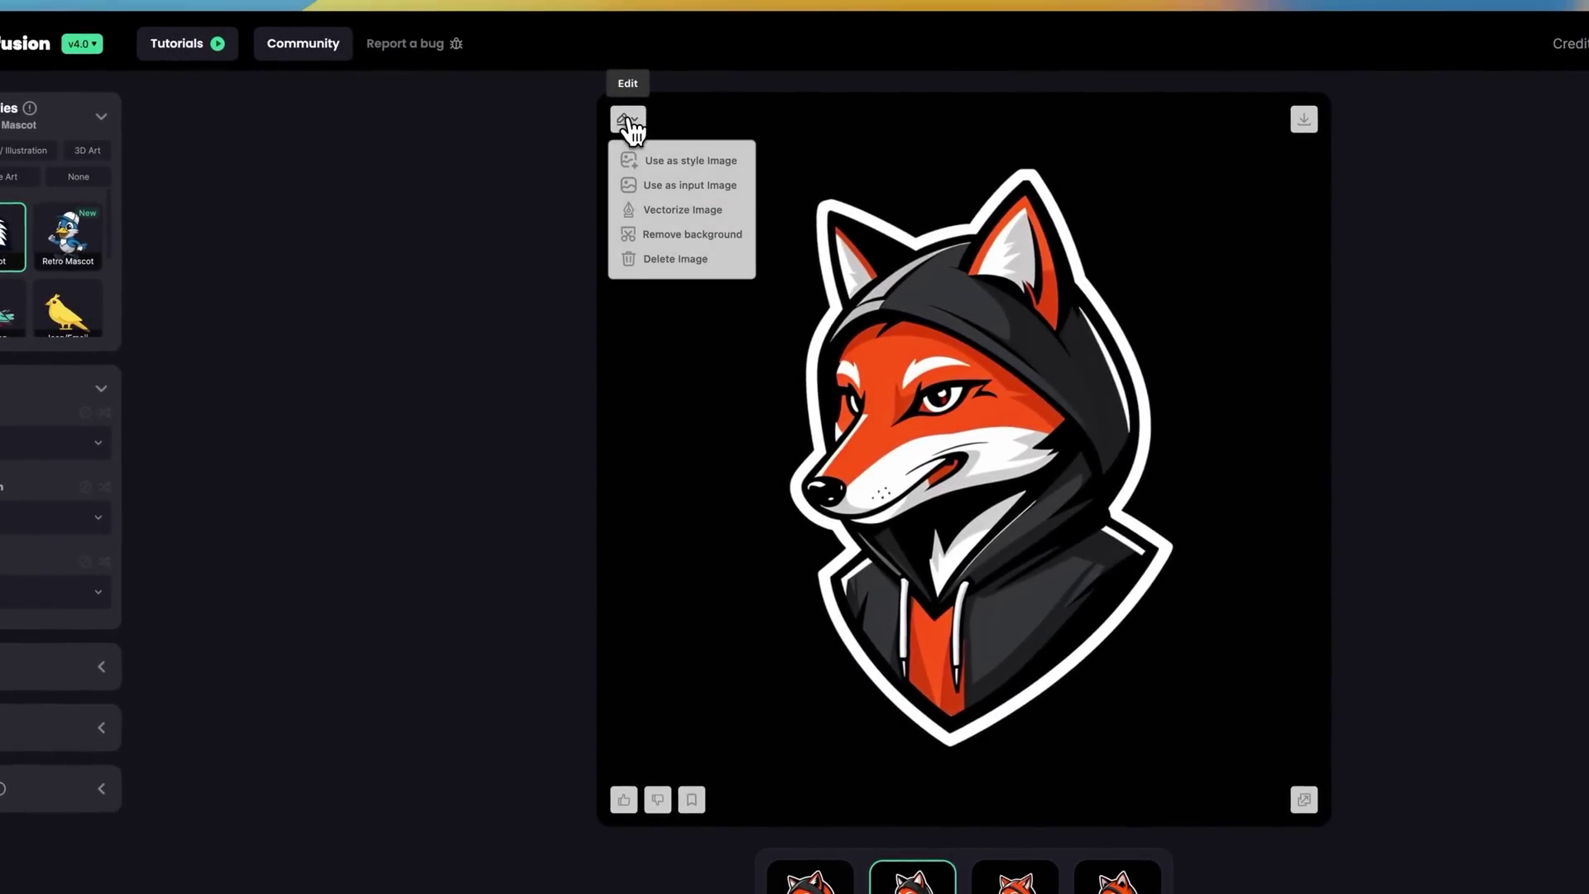
pyautogui.click(692, 186)
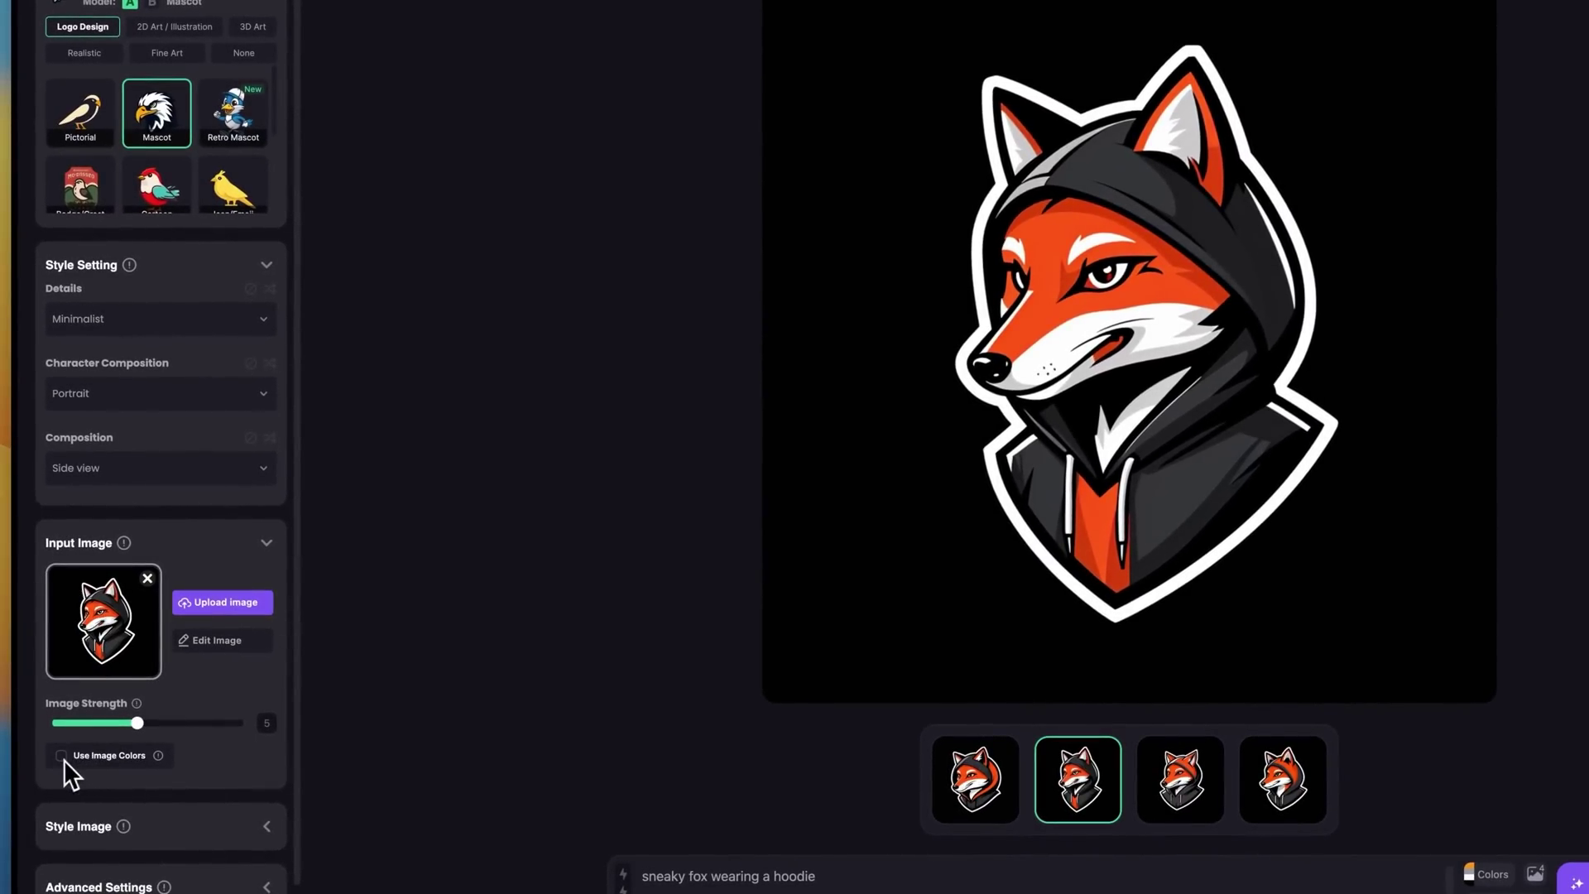
# - Enable Use Image Colors, set the image strength to 8, and generate minimalist foxes from the input image
pyautogui.click(61, 756)
pyautogui.click(201, 727)
pyautogui.scroll(1, 380, 464)
pyautogui.moveTo(135, 80)
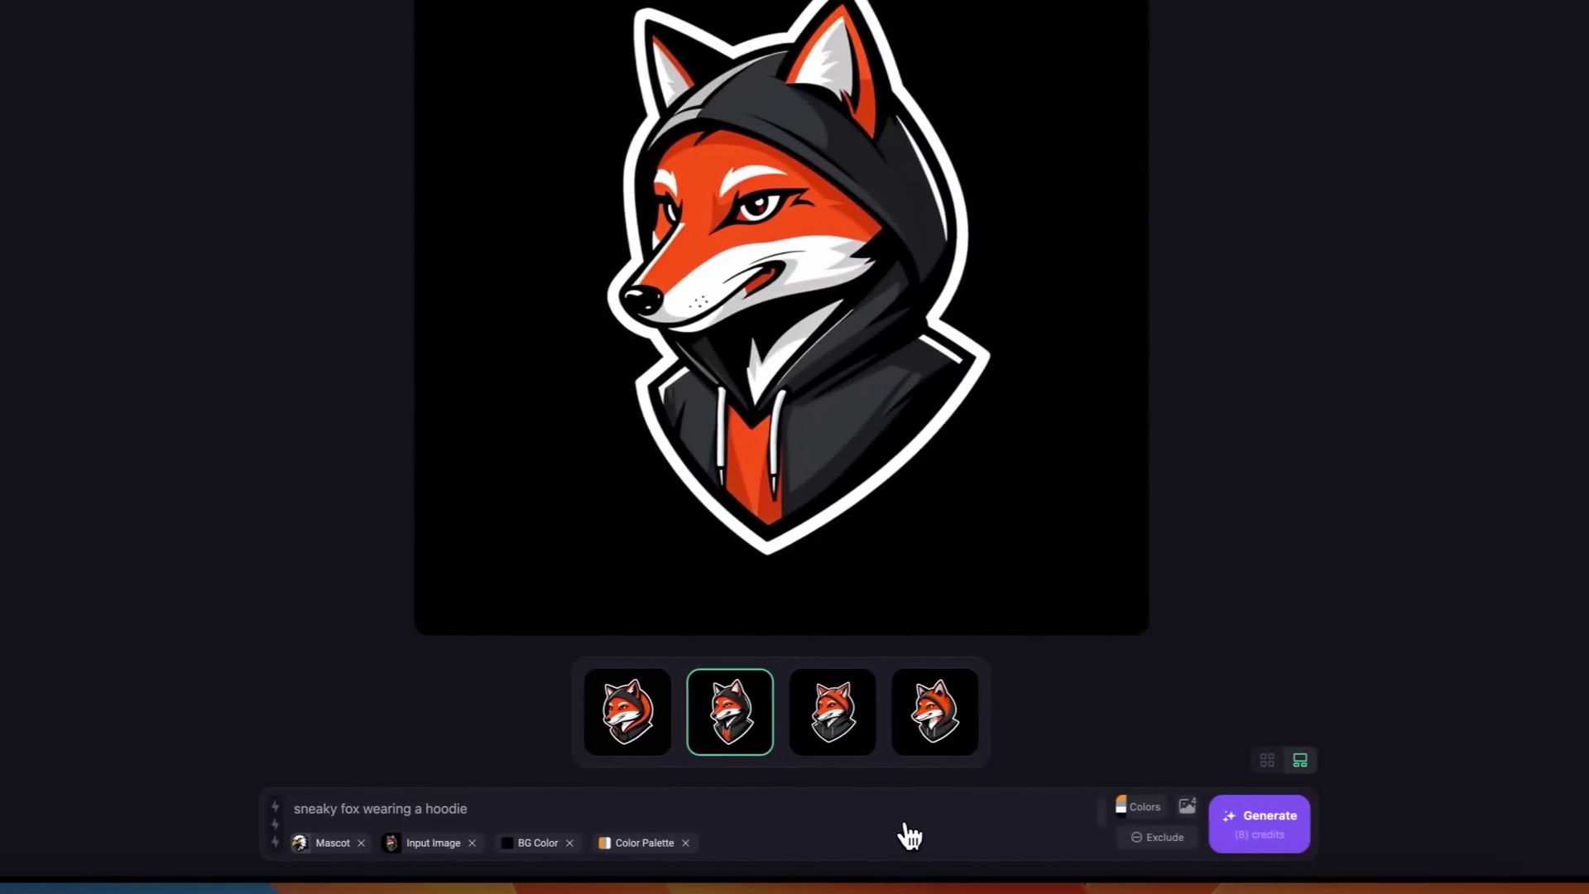
pyautogui.click(1271, 846)
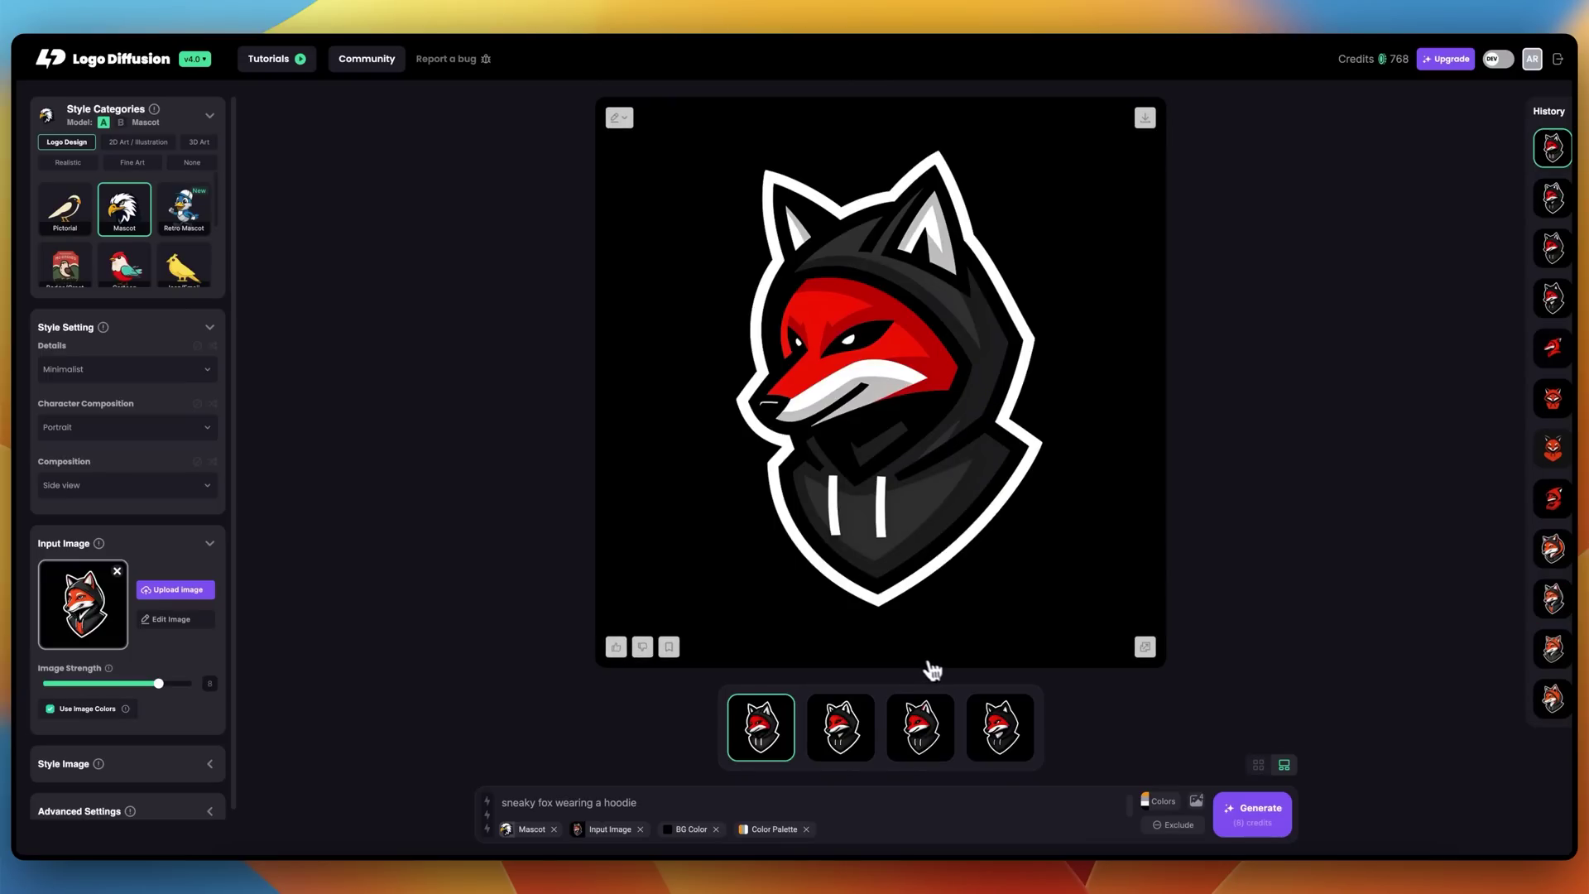
# - Examine the new fox variations and compare them with the input image using the before/after slider
pyautogui.click(840, 725)
pyautogui.click(921, 727)
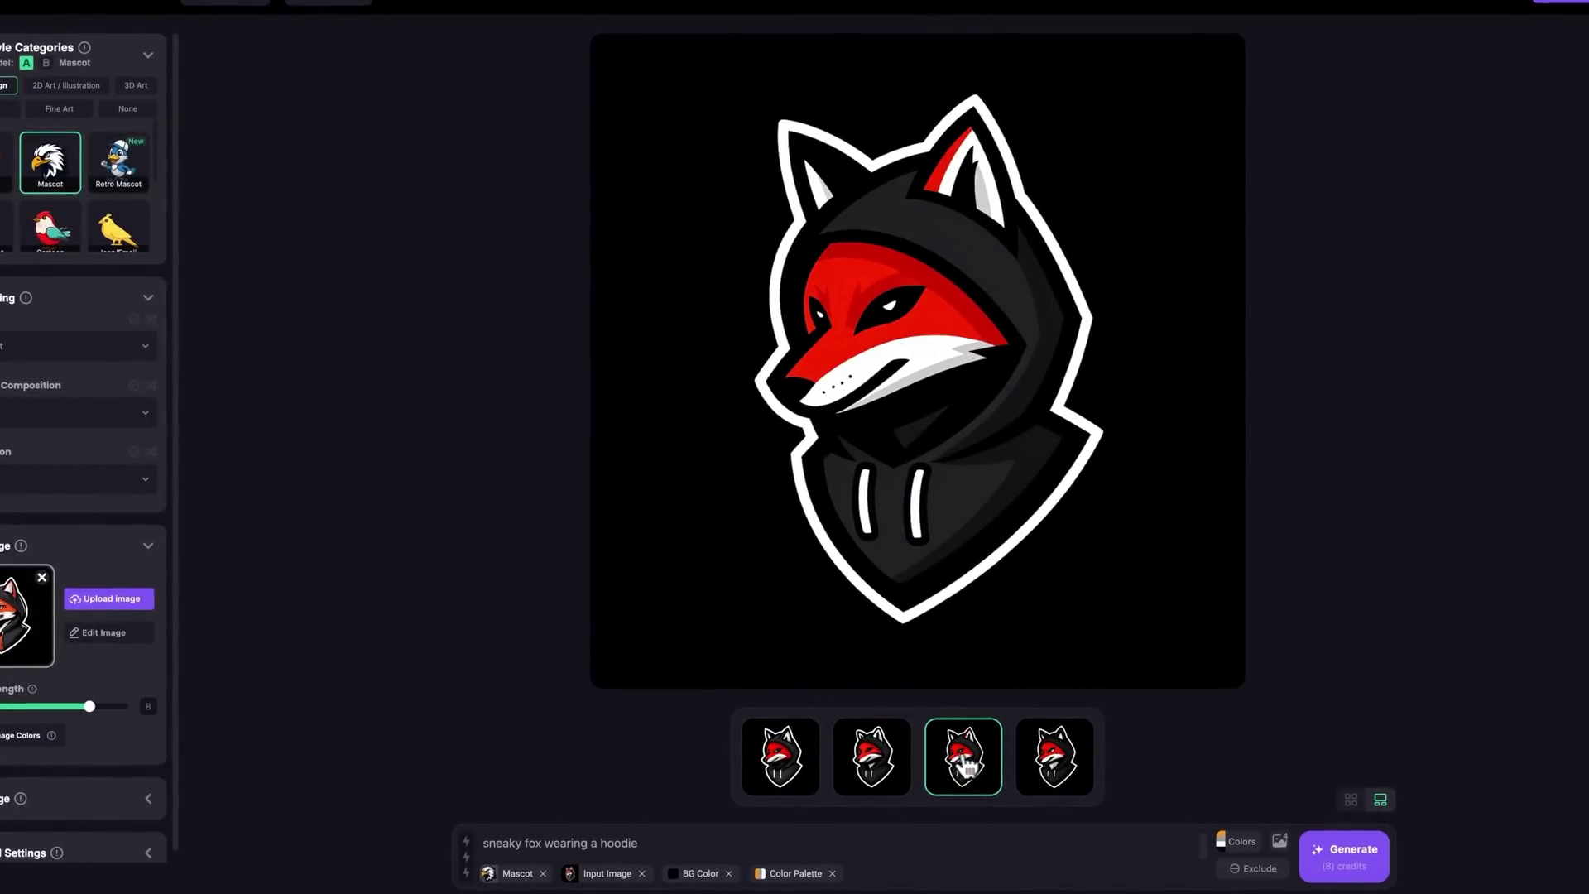
pyautogui.click(1005, 736)
pyautogui.click(910, 762)
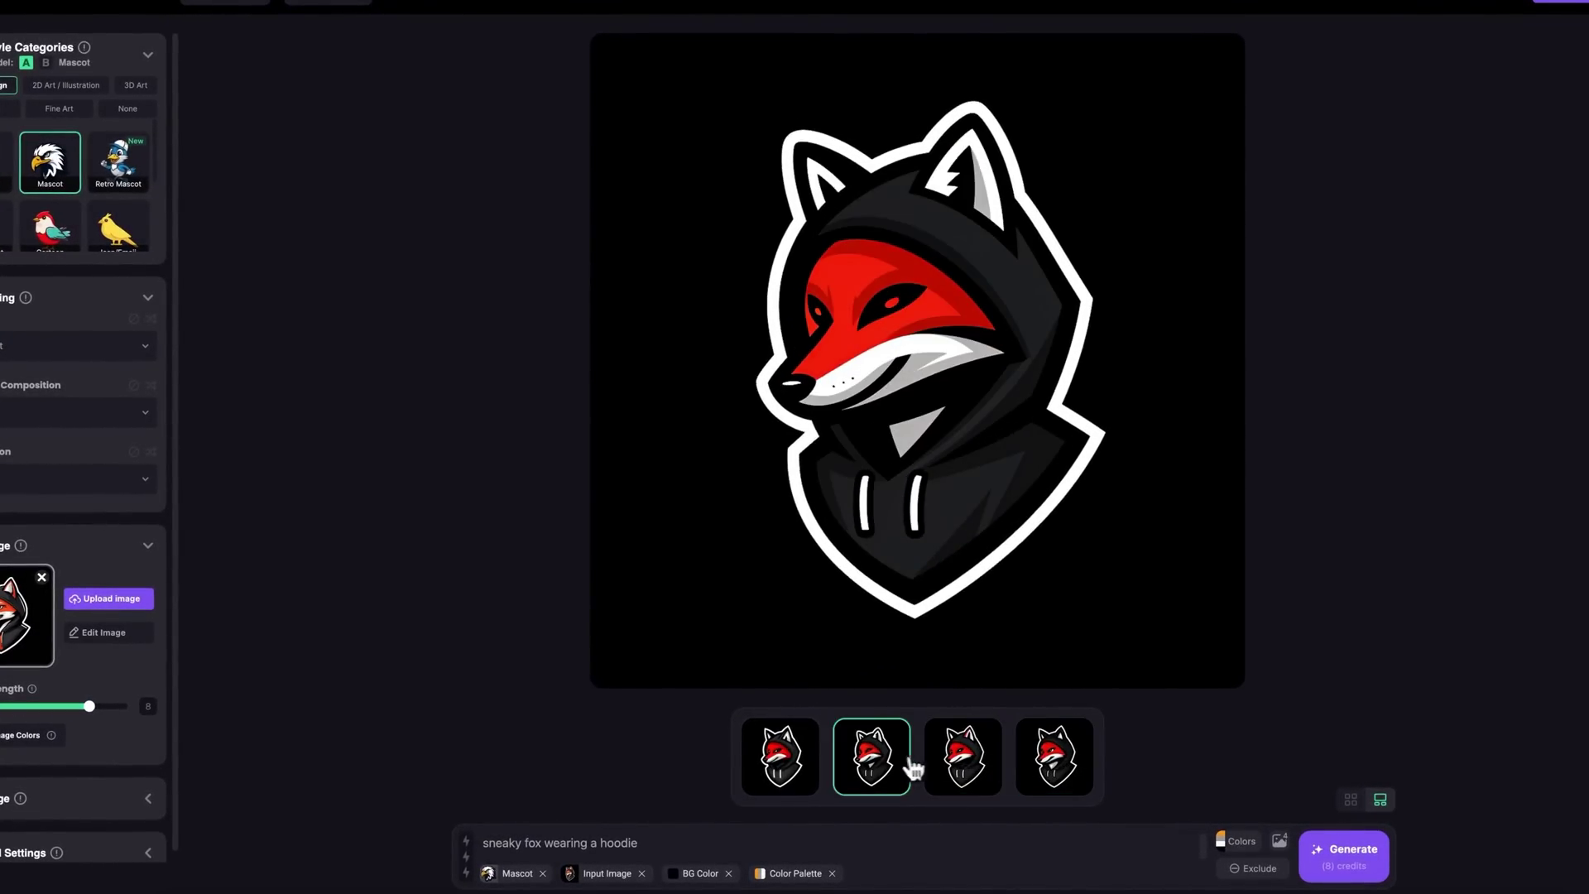
pyautogui.click(992, 772)
pyautogui.click(960, 530)
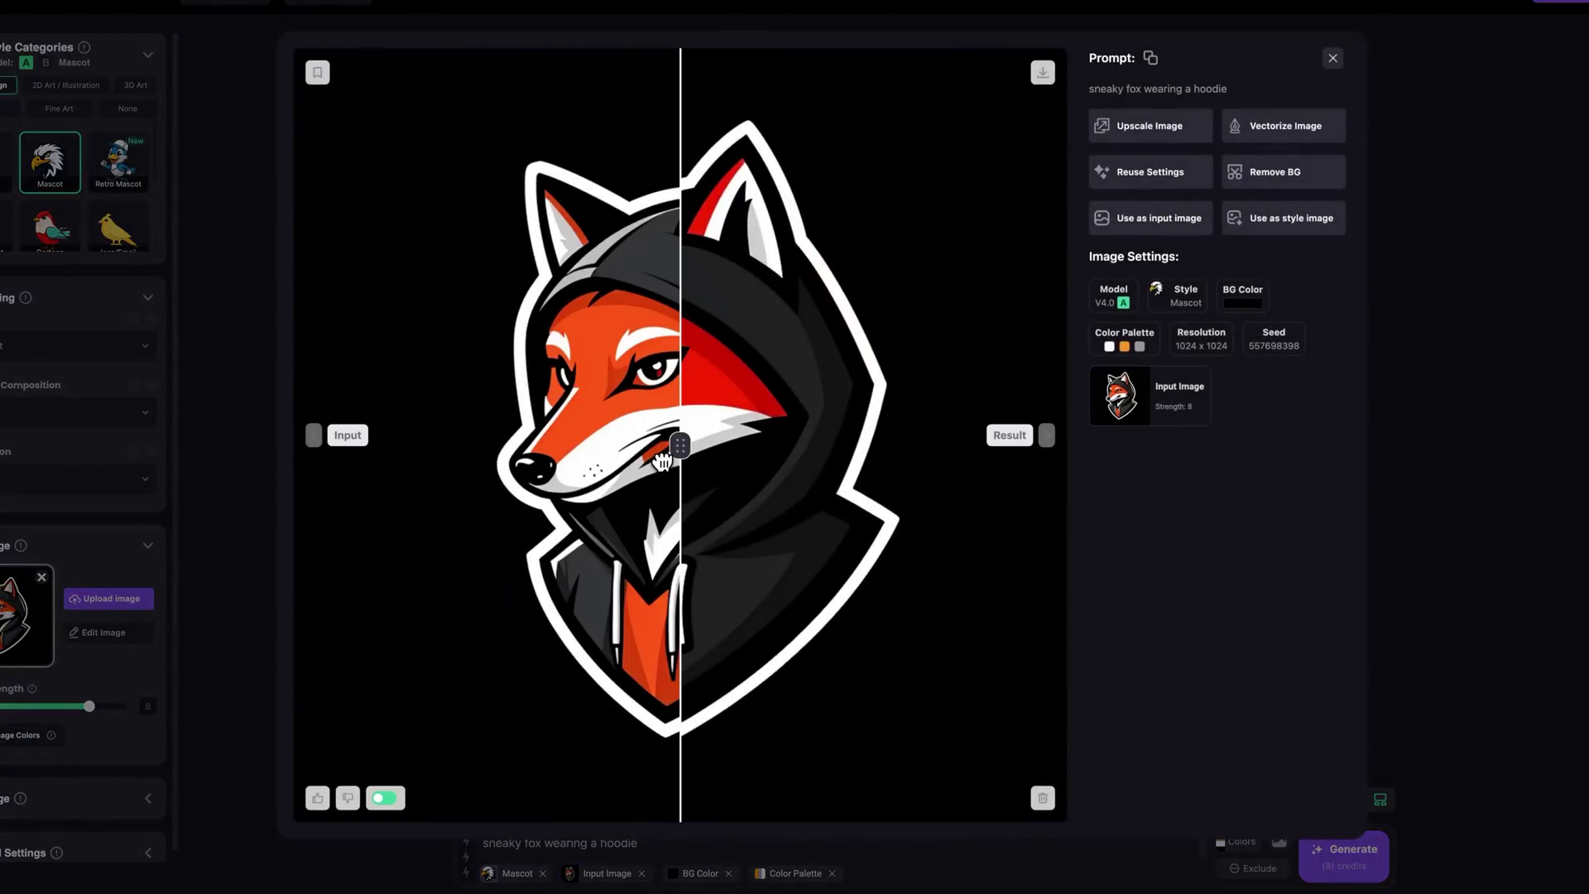
pyautogui.moveTo(662, 461); pyautogui.dragTo(447, 444)
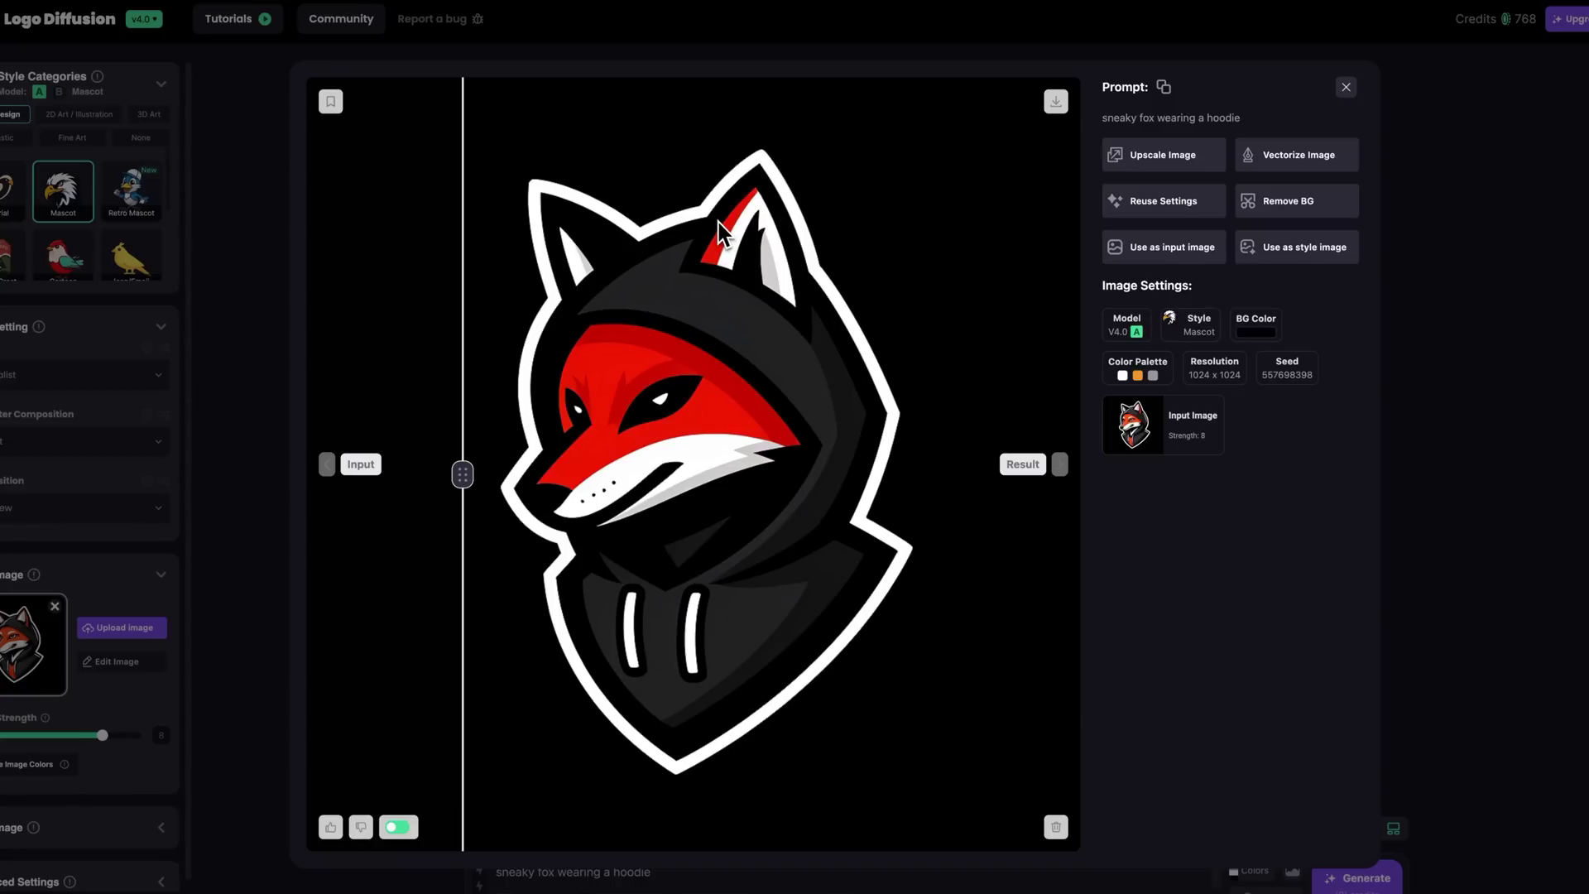
pyautogui.moveTo(468, 486); pyautogui.dragTo(889, 519)
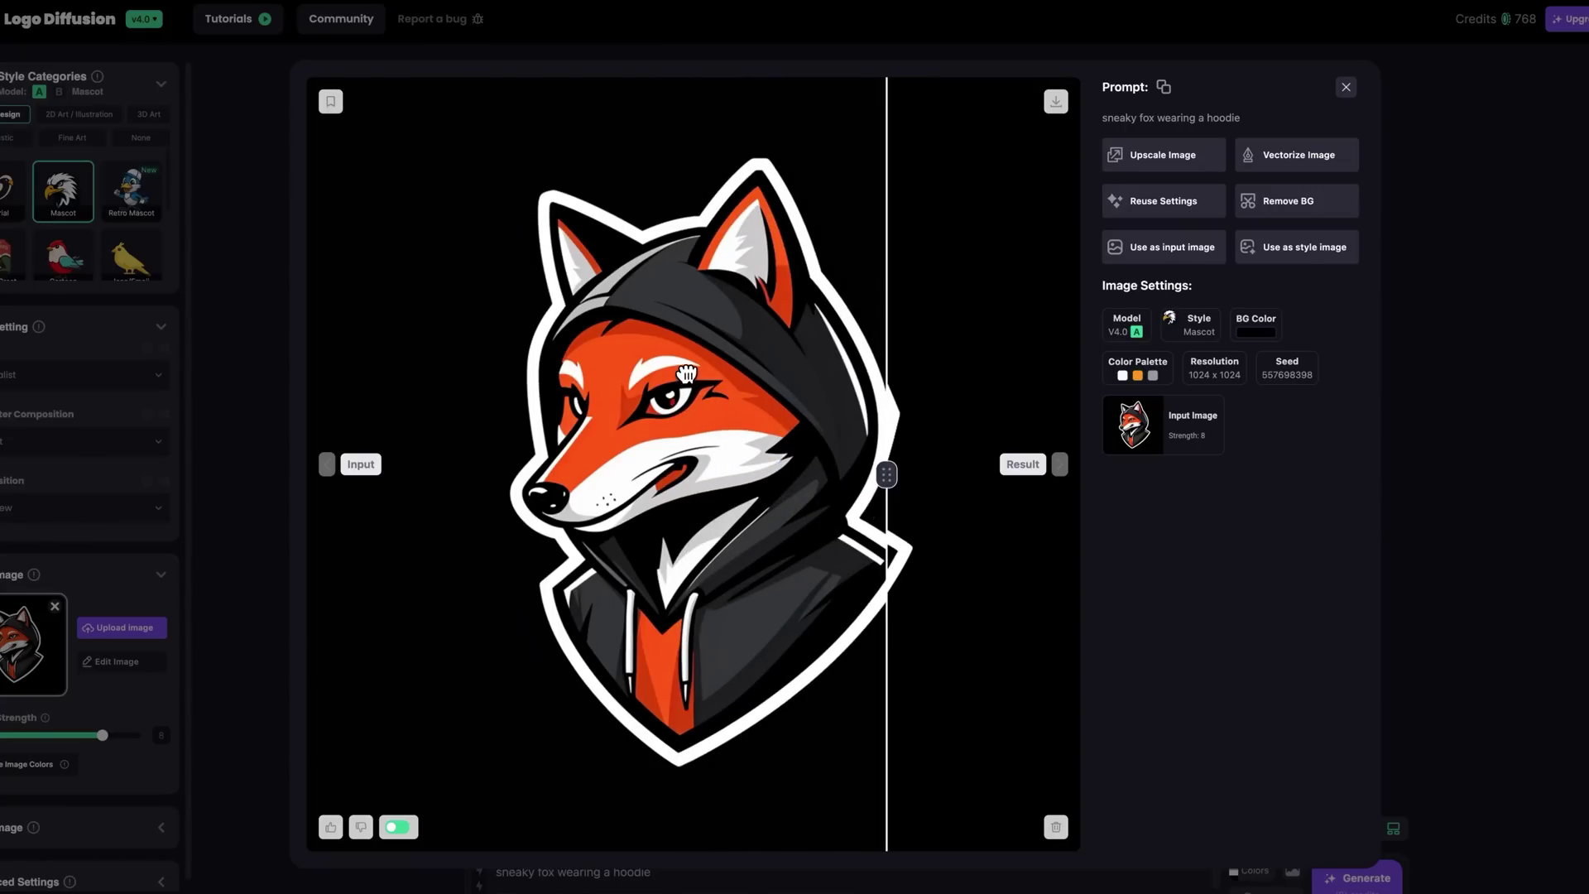
pyautogui.moveTo(887, 474); pyautogui.dragTo(457, 475)
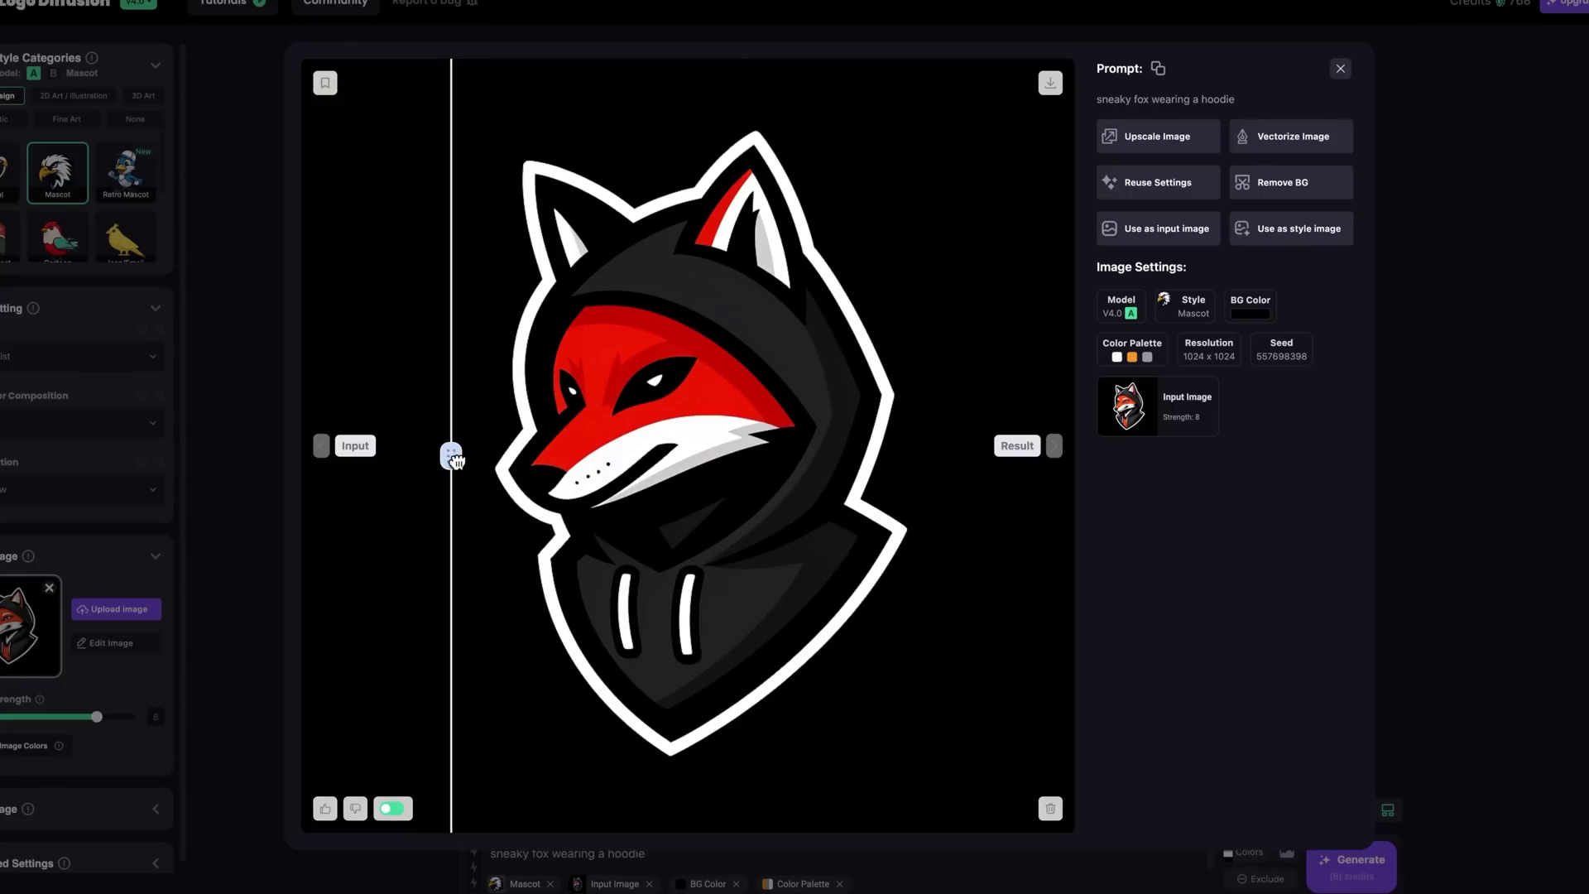
pyautogui.moveTo(456, 475); pyautogui.dragTo(670, 475)
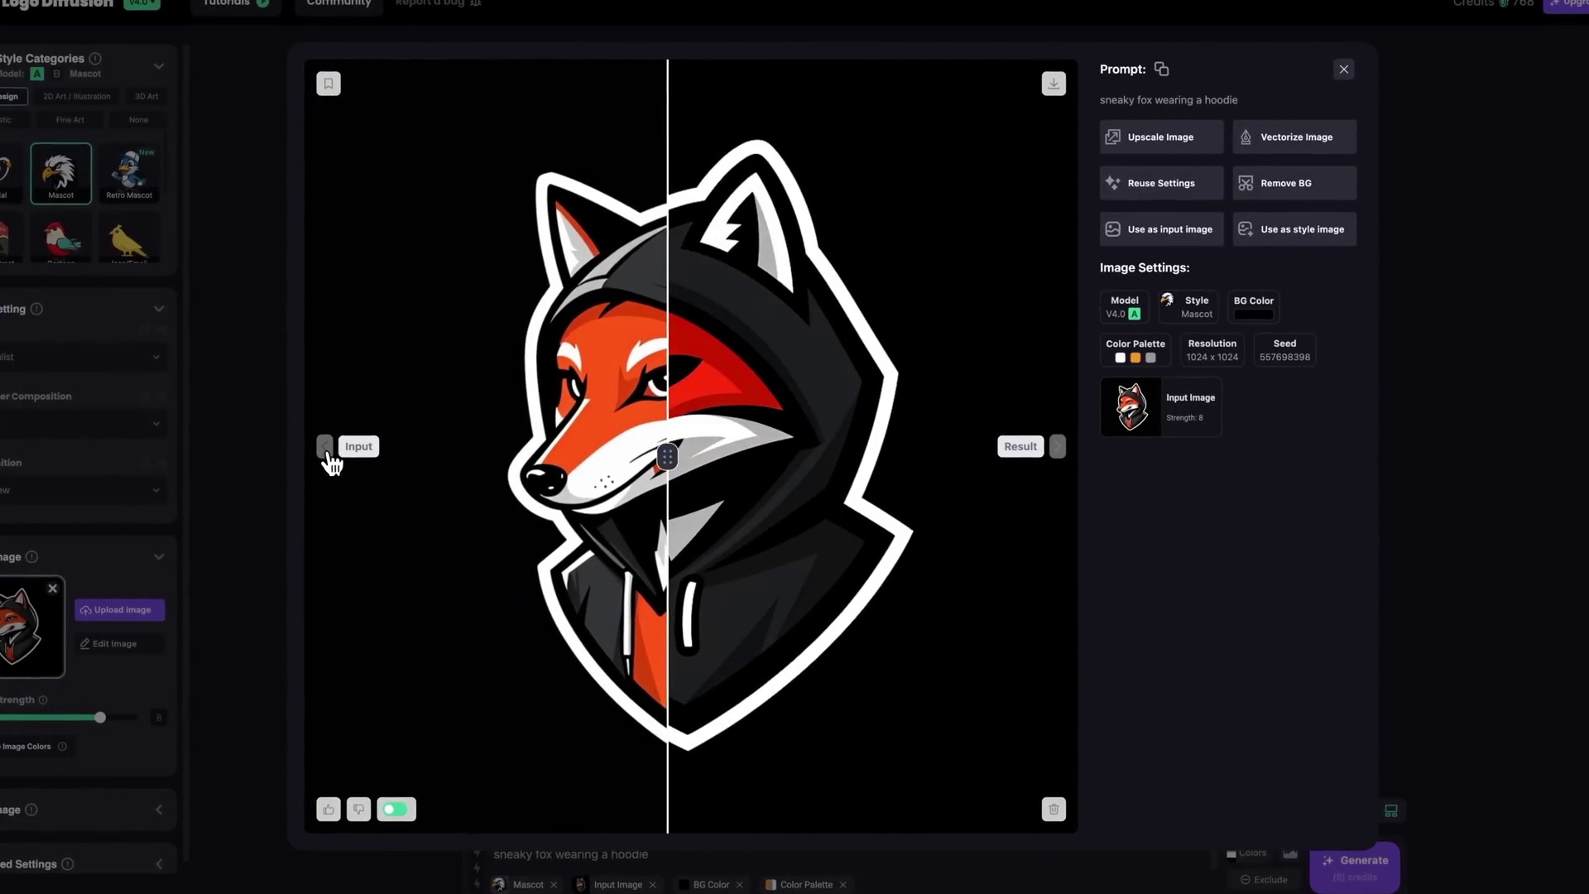
pyautogui.moveTo(666, 457); pyautogui.dragTo(497, 462)
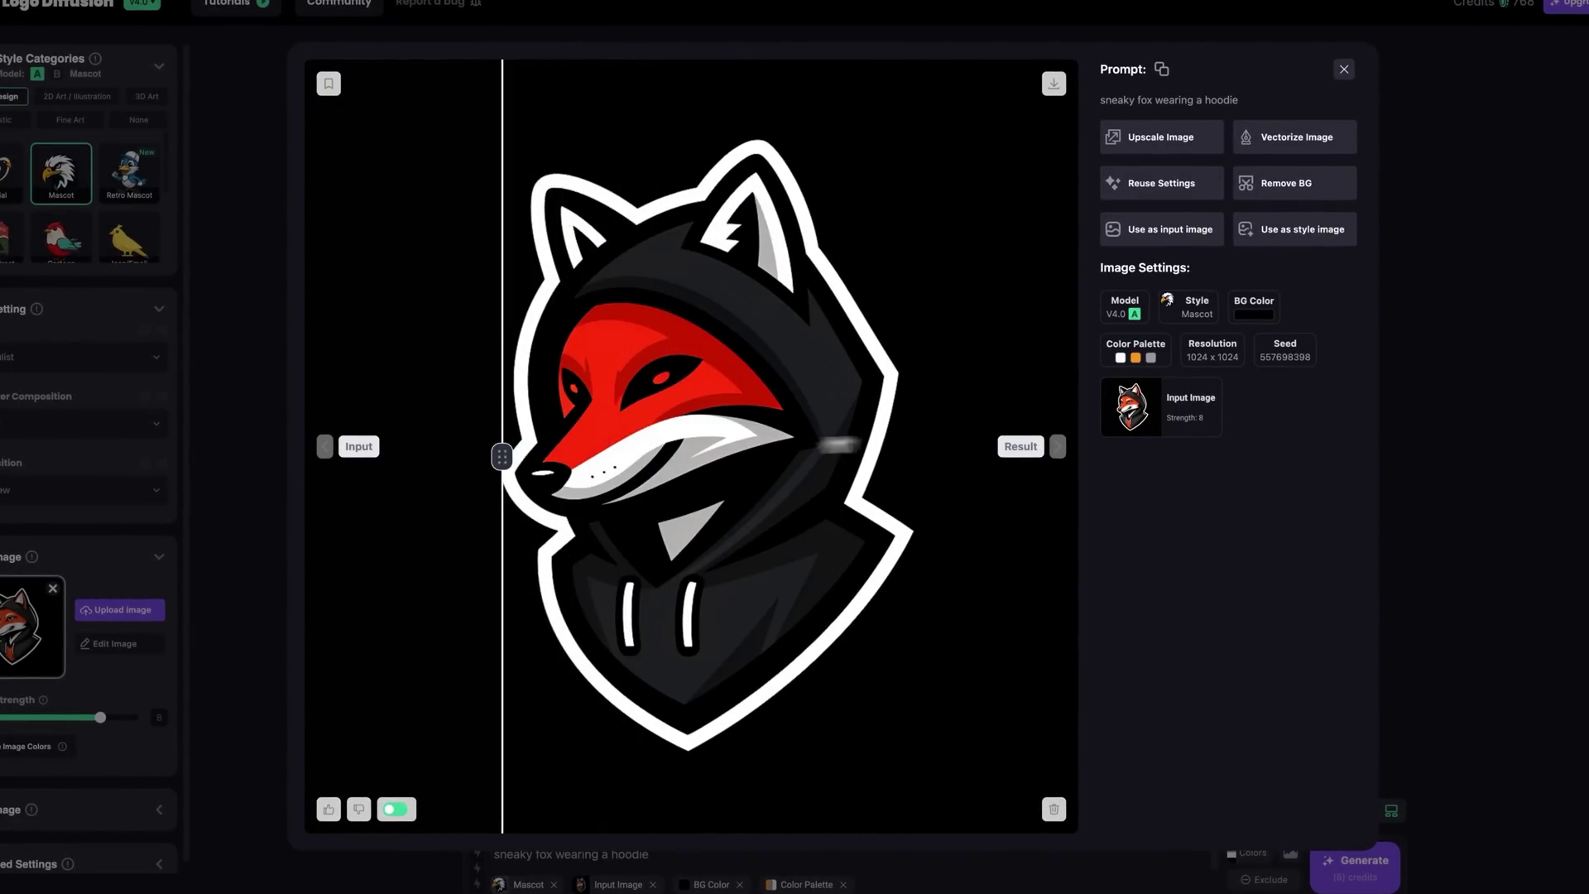
pyautogui.click(1059, 447)
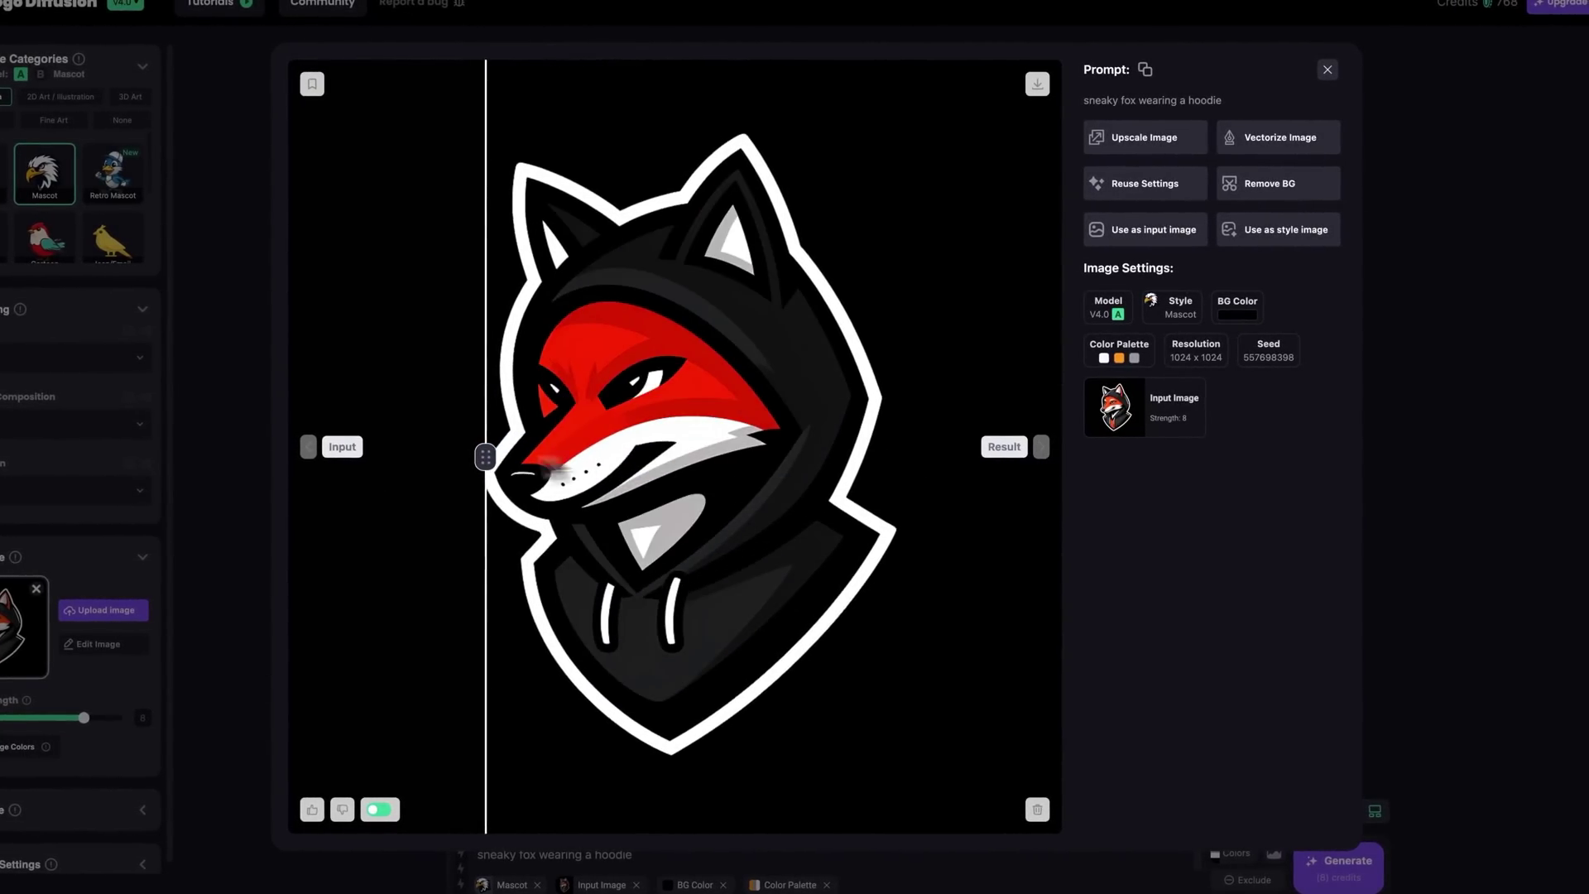
pyautogui.click(308, 447)
pyautogui.click(351, 448)
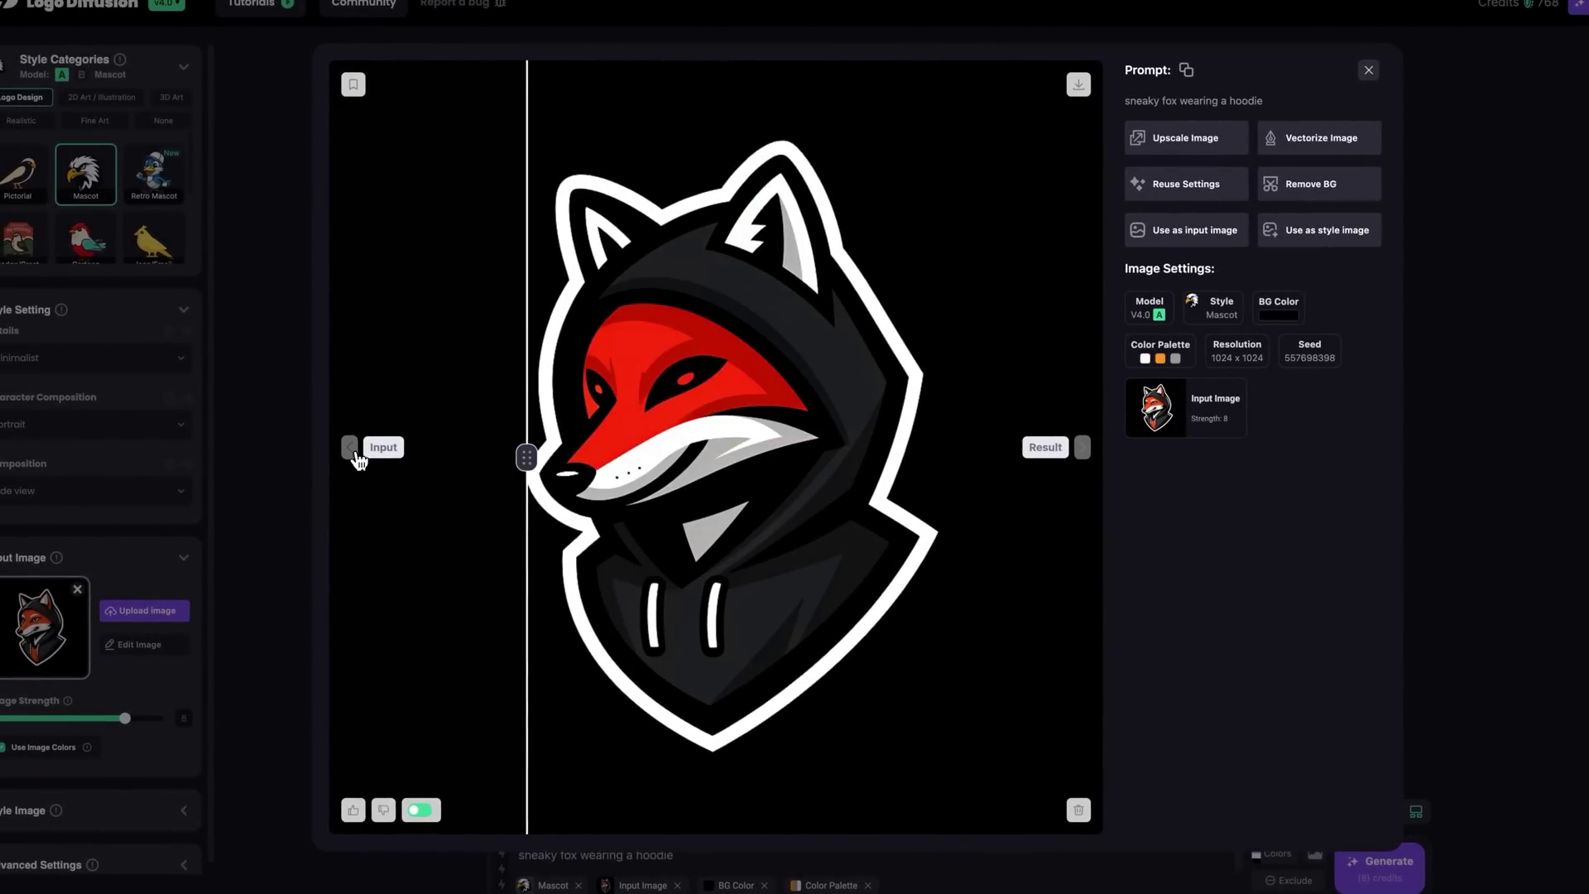
pyautogui.click(351, 448)
pyautogui.moveTo(530, 455); pyautogui.dragTo(495, 457)
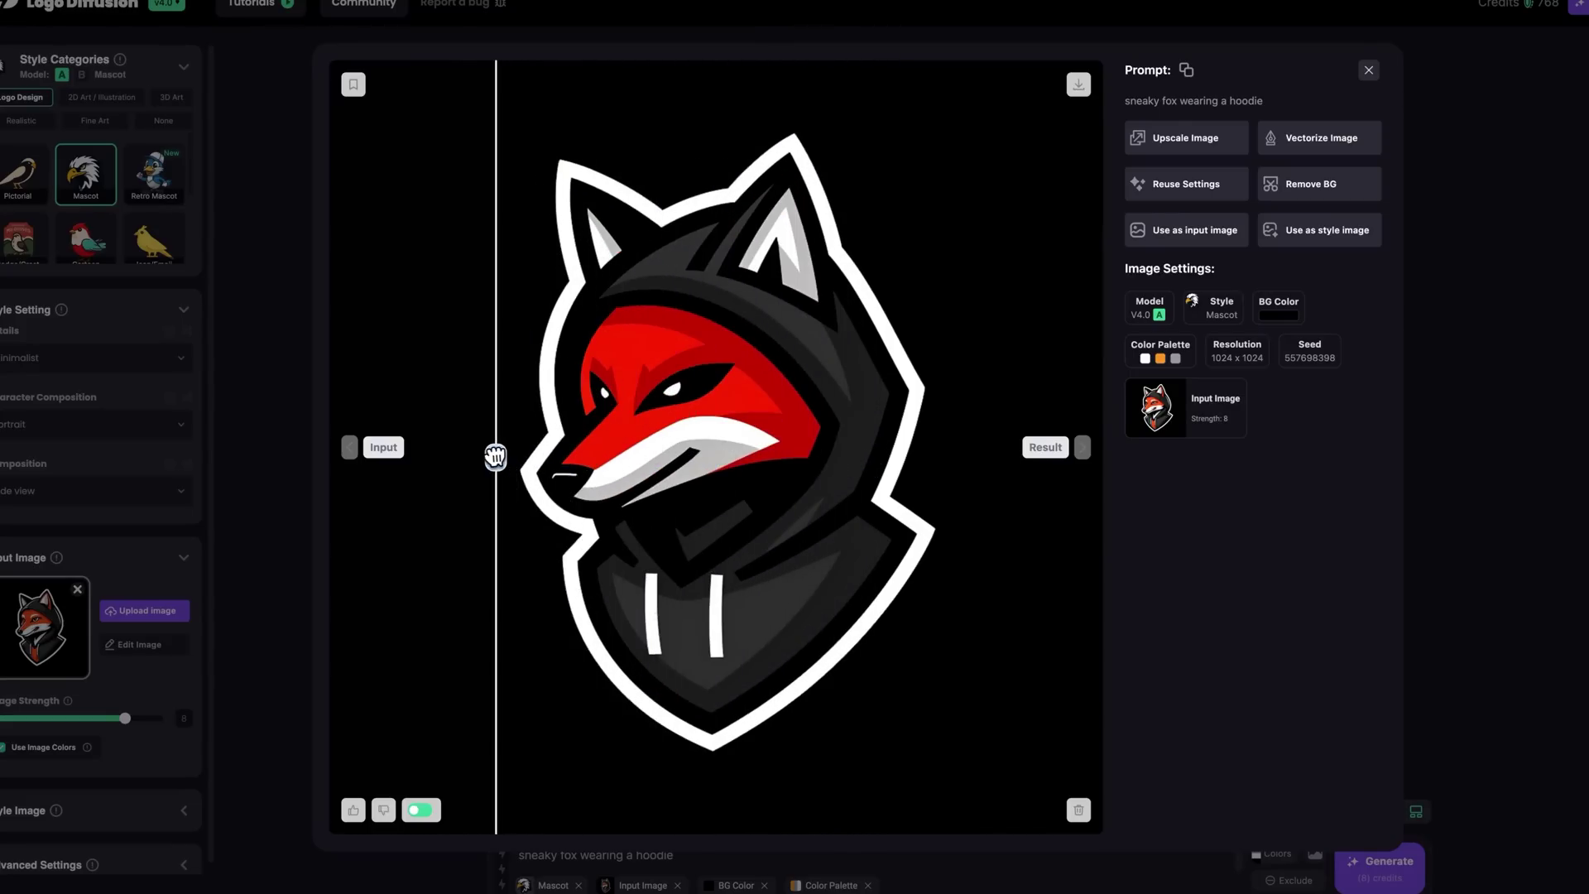
pyautogui.click(305, 239)
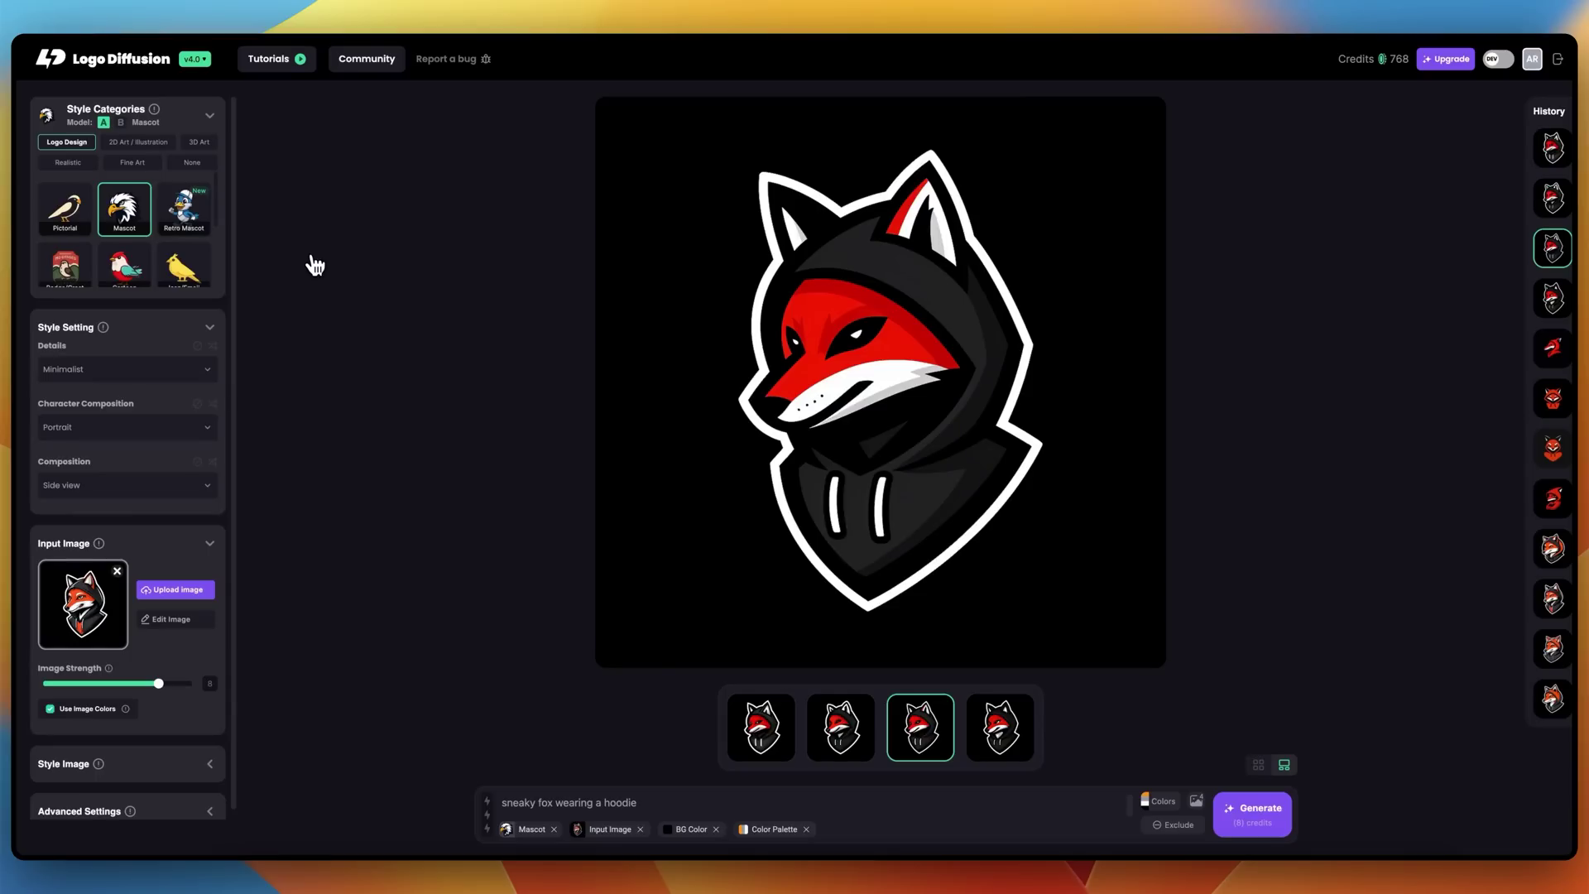
# - Switch the logo style to Retro Mascot
pyautogui.click(188, 220)
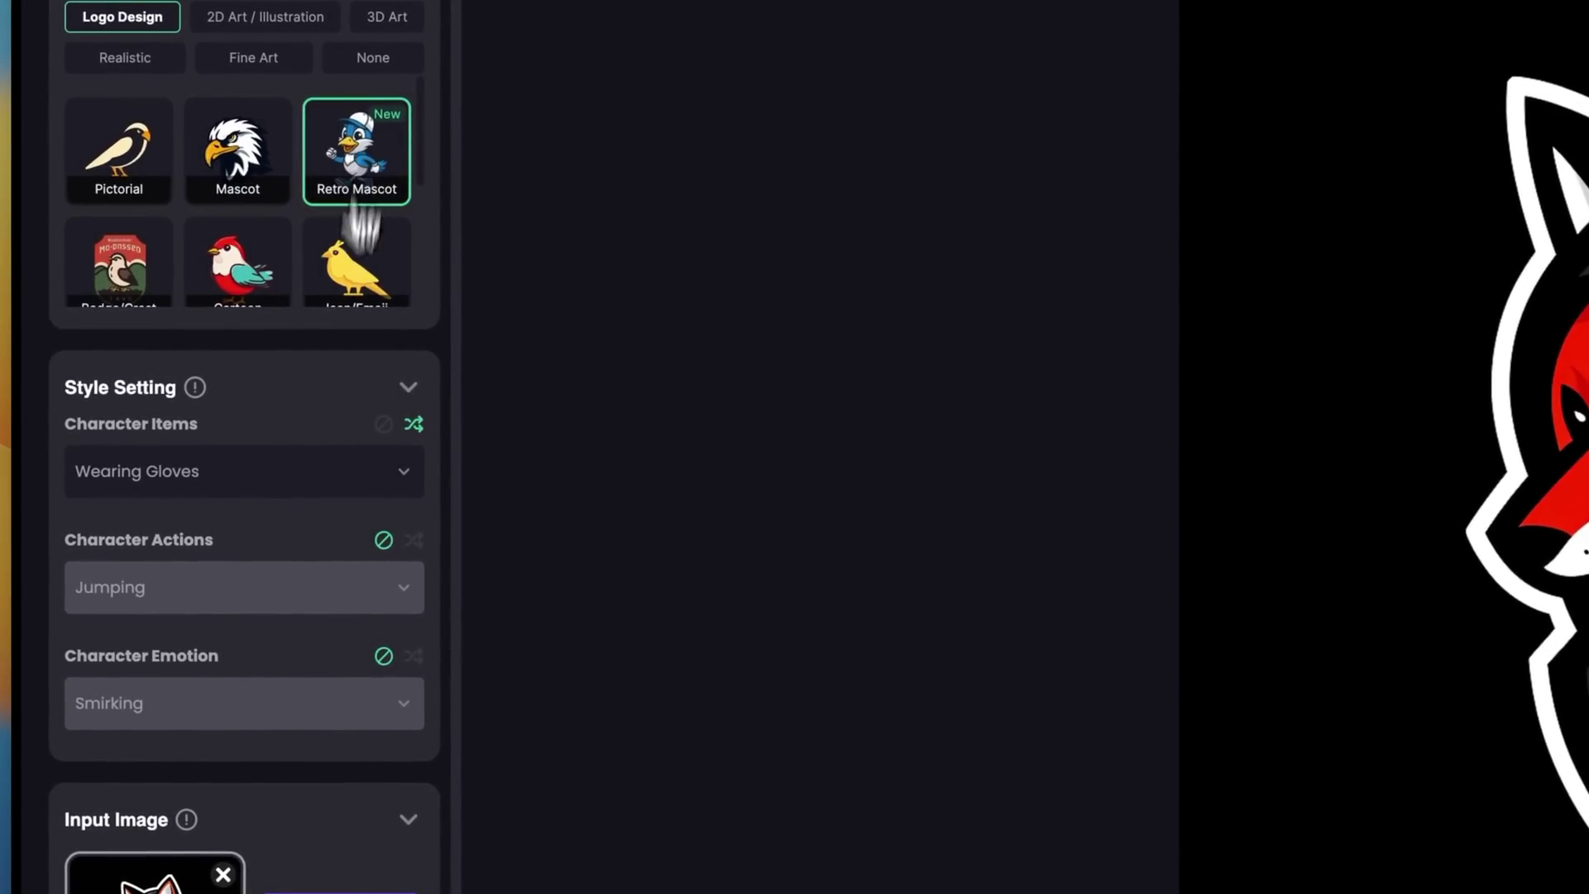
# - Remove the fox input image and replace the prompt with "A banana sheriff wearing a cowboy hat"
pyautogui.scroll(-5, 249, 513)
pyautogui.click(222, 487)
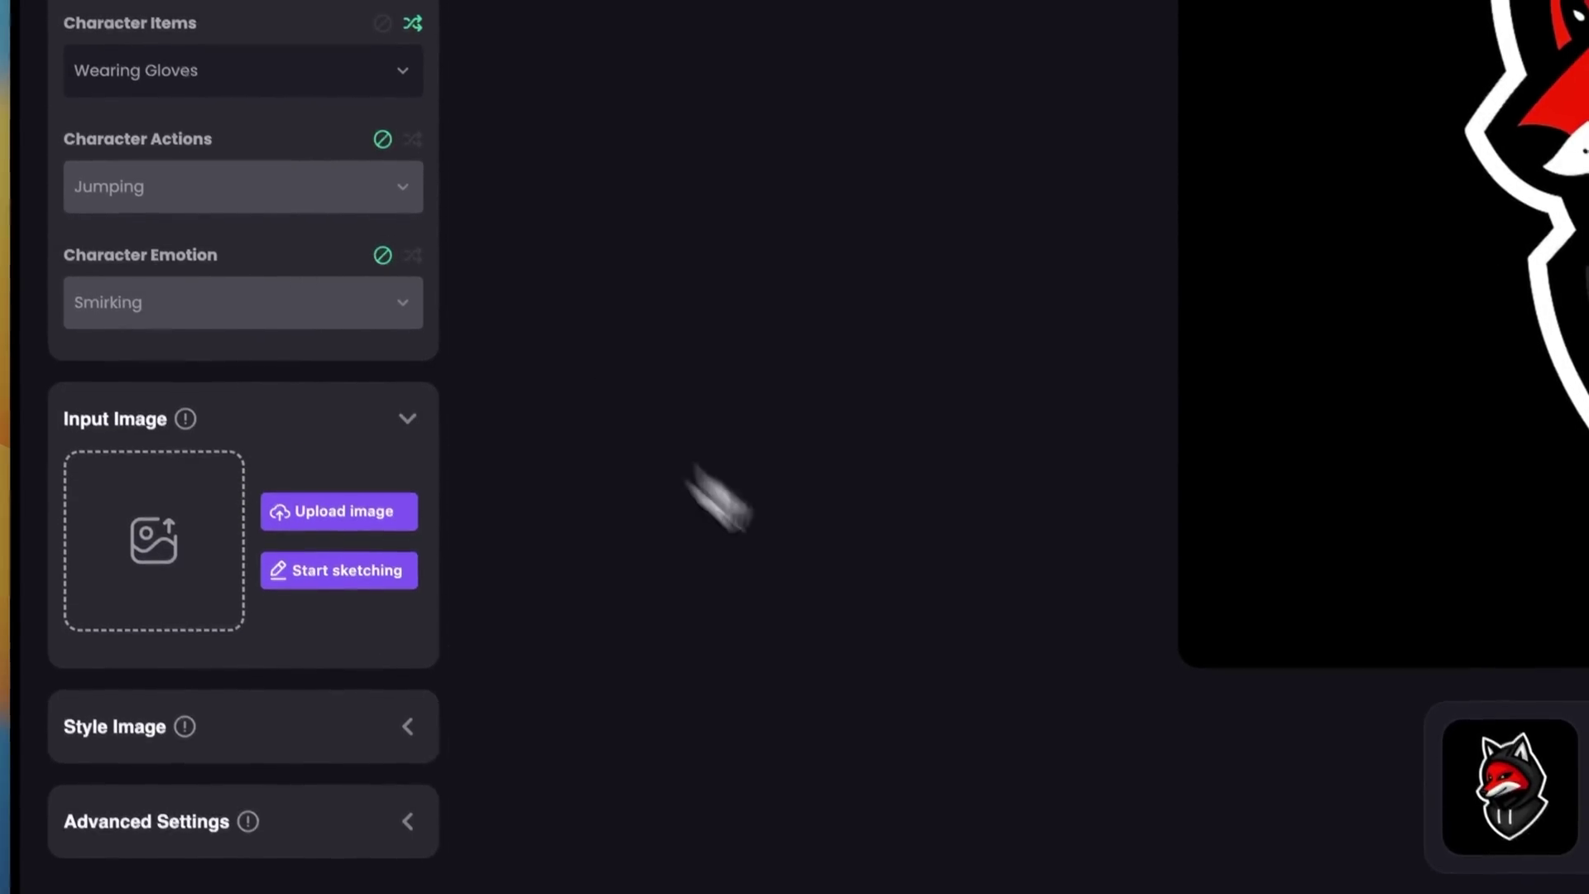
pyautogui.scroll(5, 383, 240)
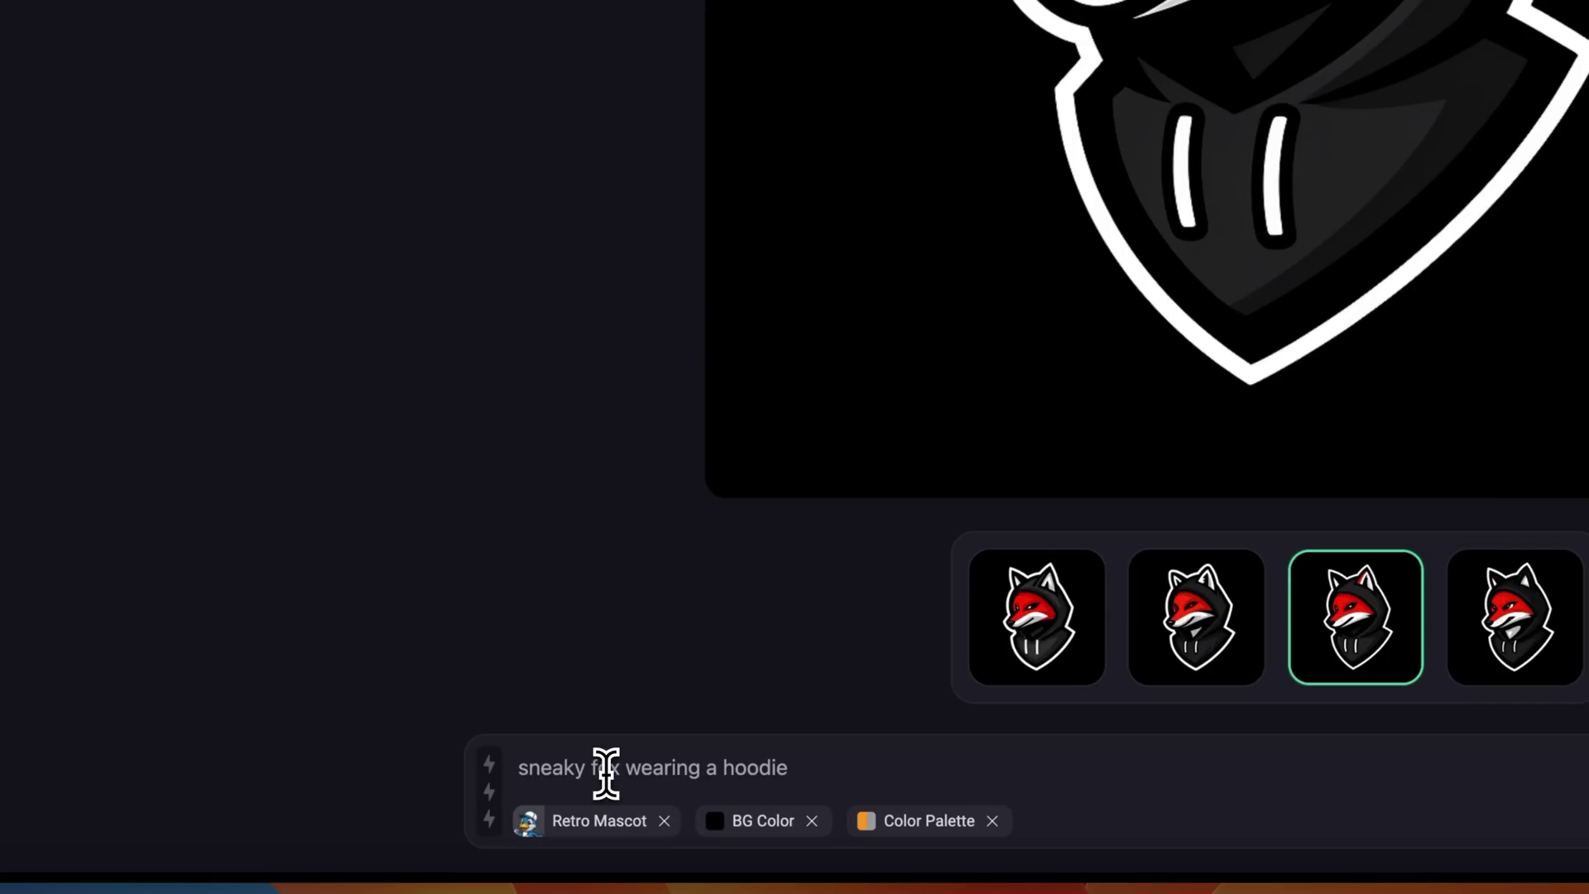
pyautogui.hotkey('ctrl', 'a')
pyautogui.write('A')
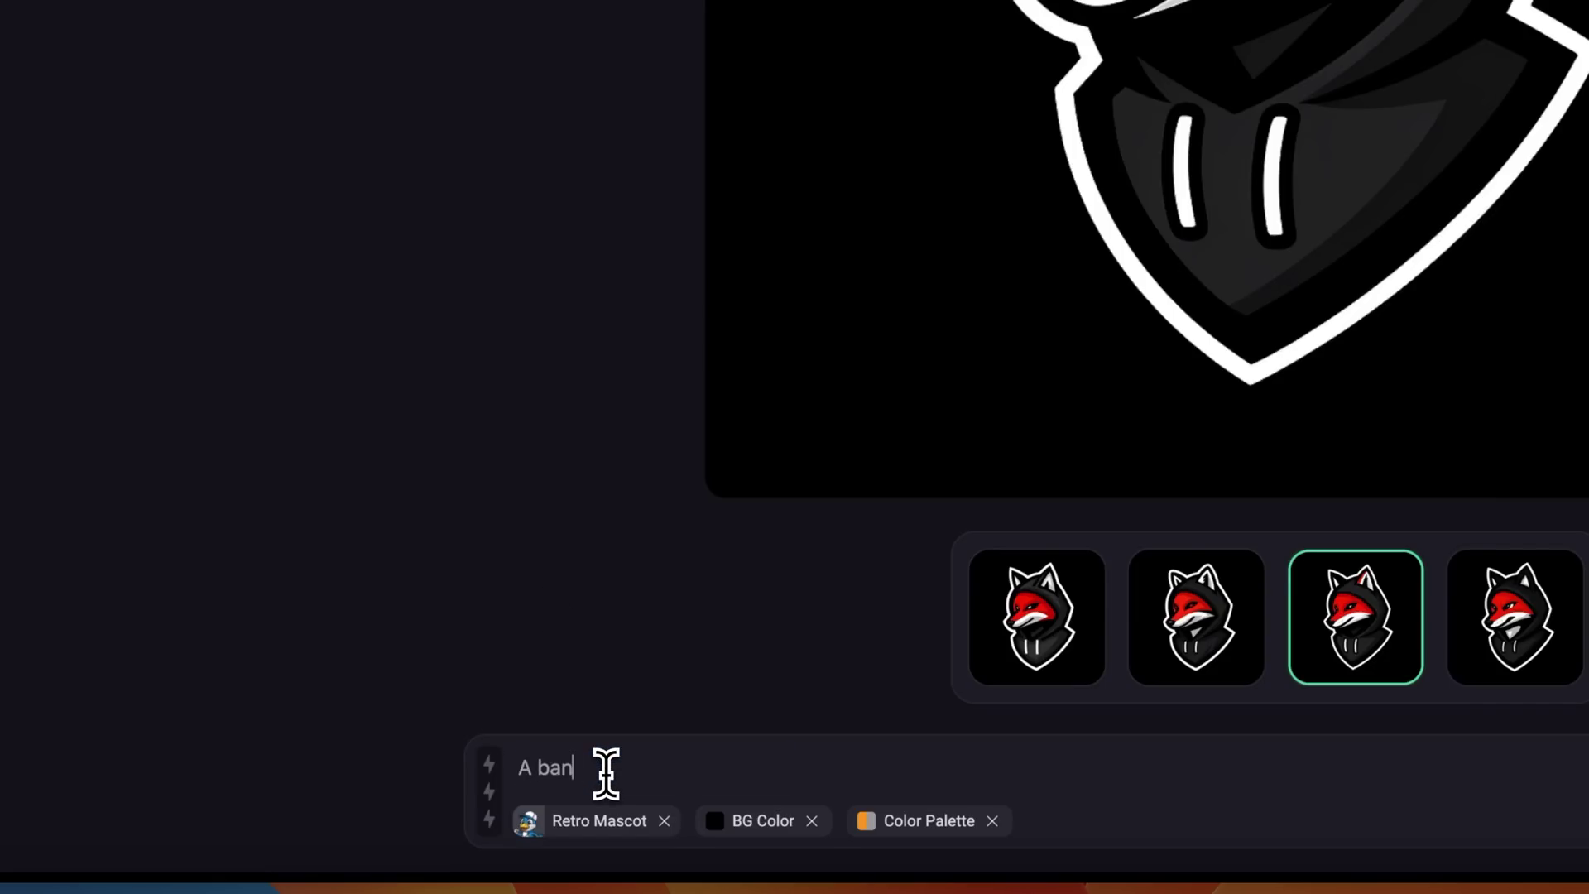
pyautogui.write(' banana sherriff wearing a cowboy hat')
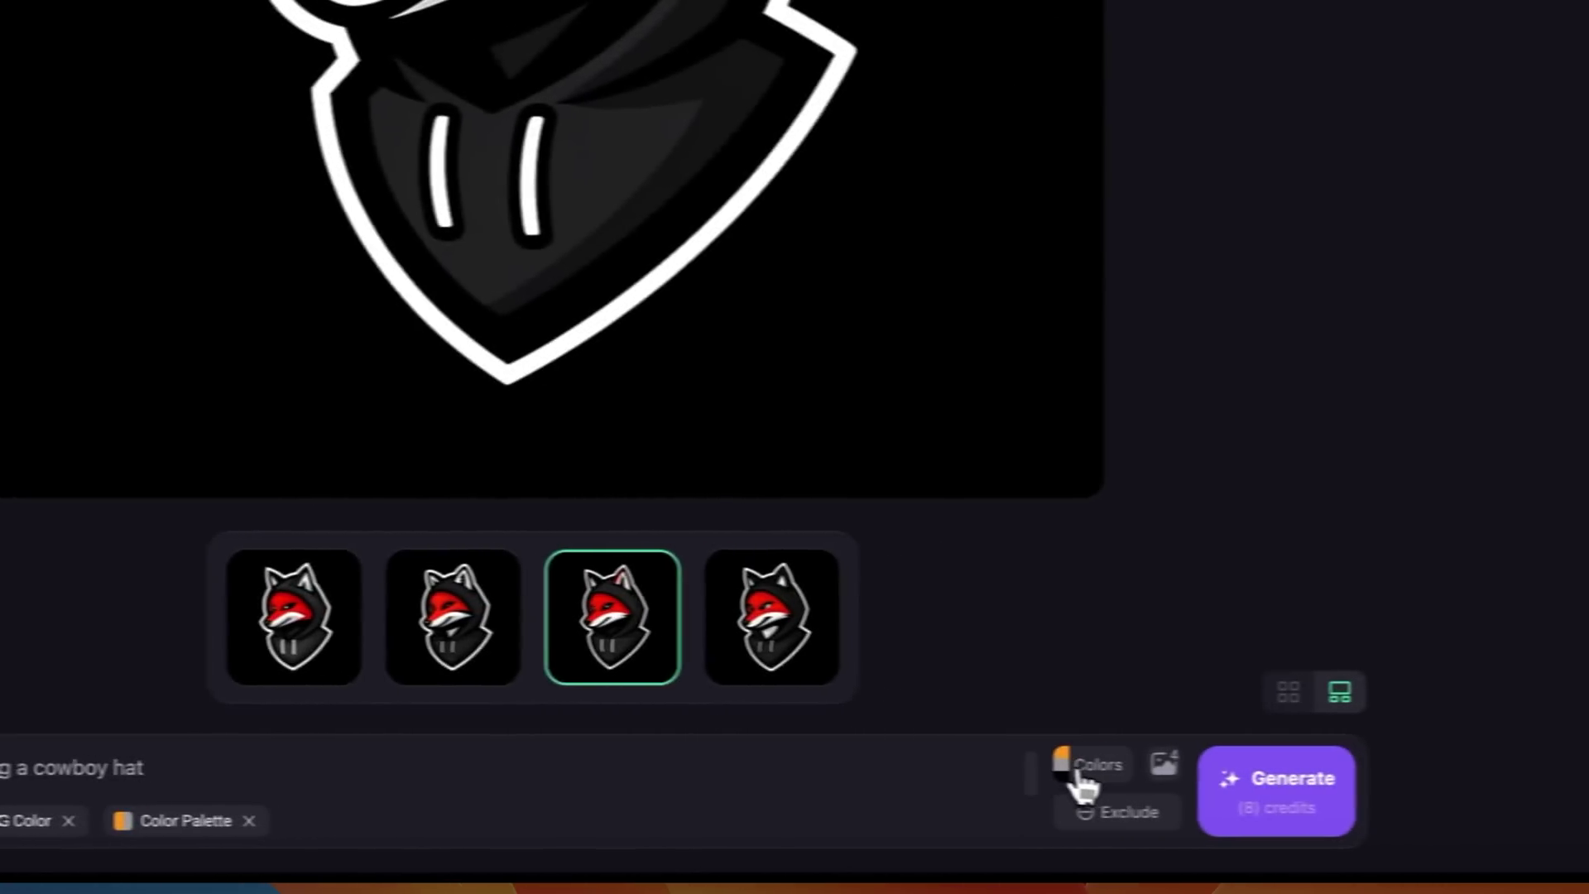
# - Set the color palette to yellow as primary, black as secondary and beige as background color
pyautogui.click(1041, 762)
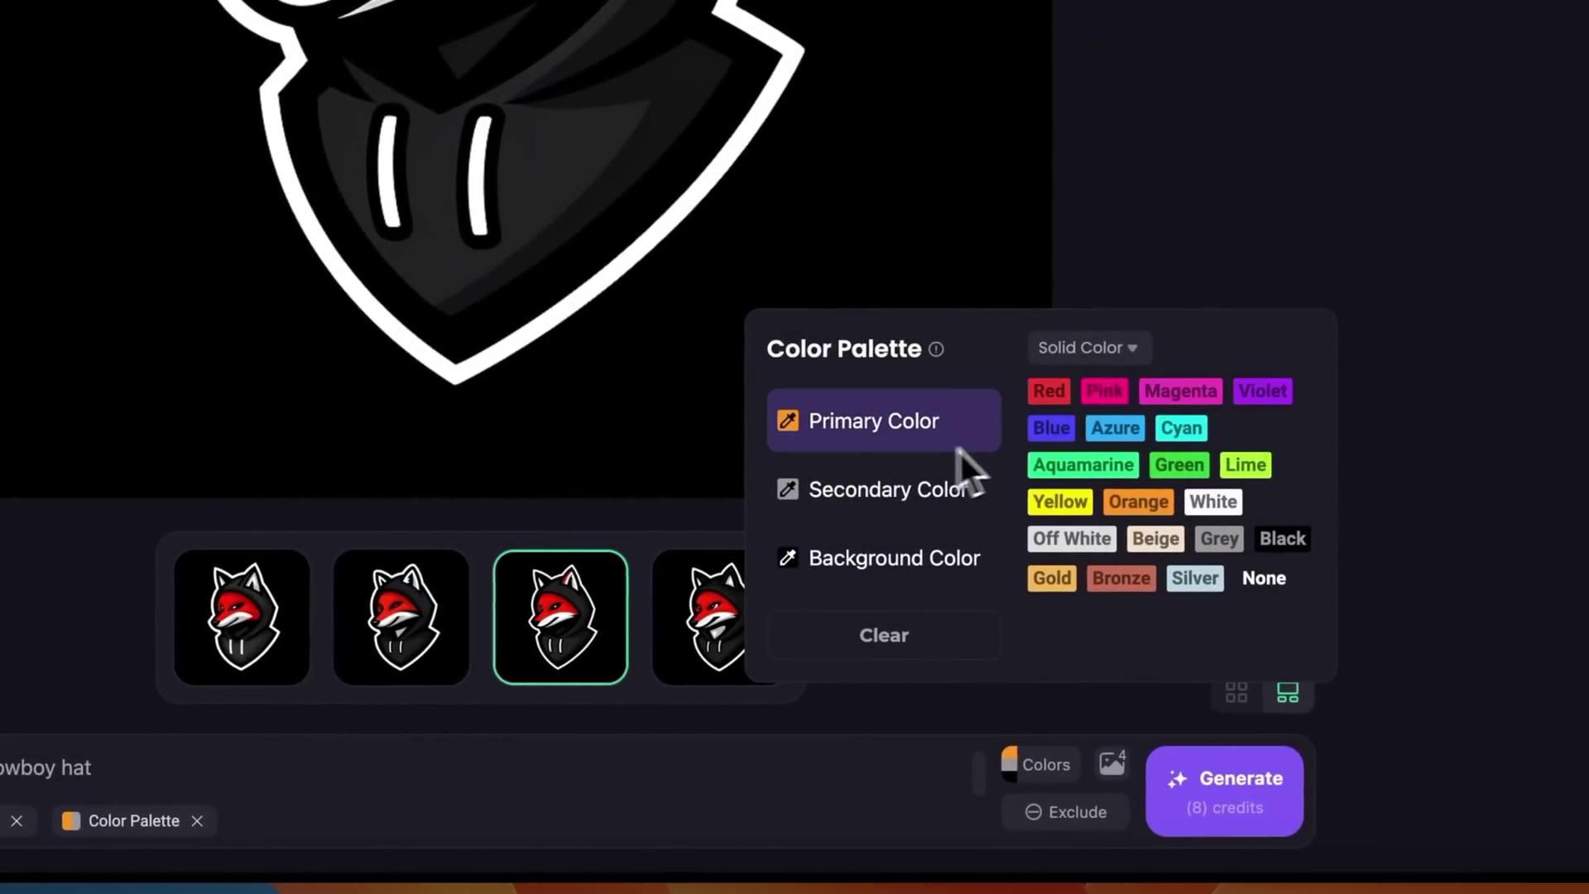
pyautogui.click(1060, 502)
pyautogui.click(940, 489)
pyautogui.click(1283, 538)
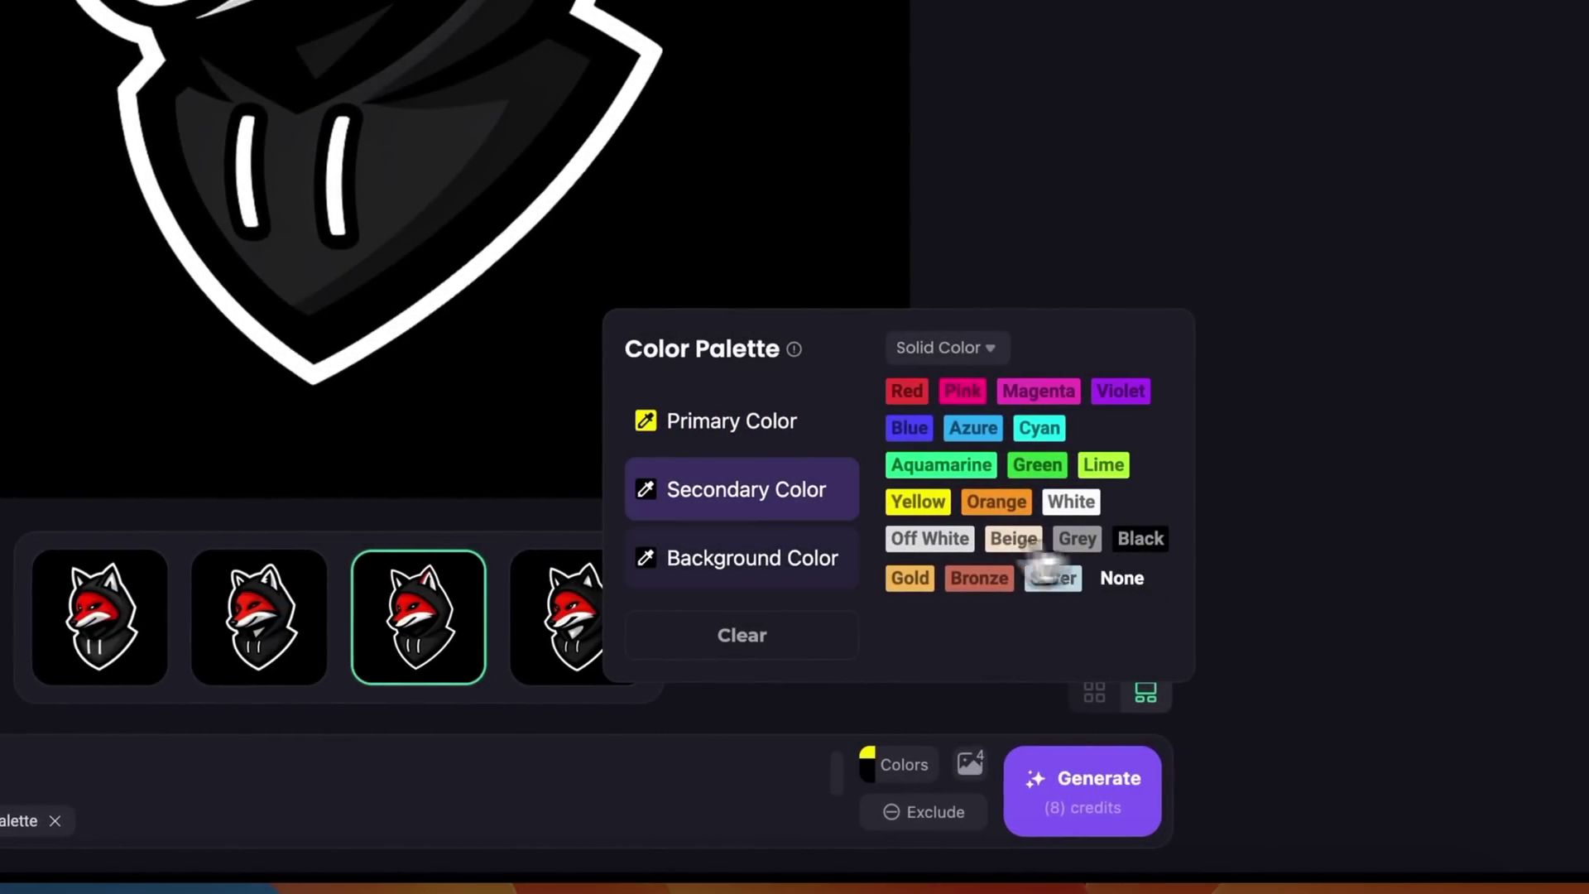
pyautogui.click(798, 565)
pyautogui.click(1012, 546)
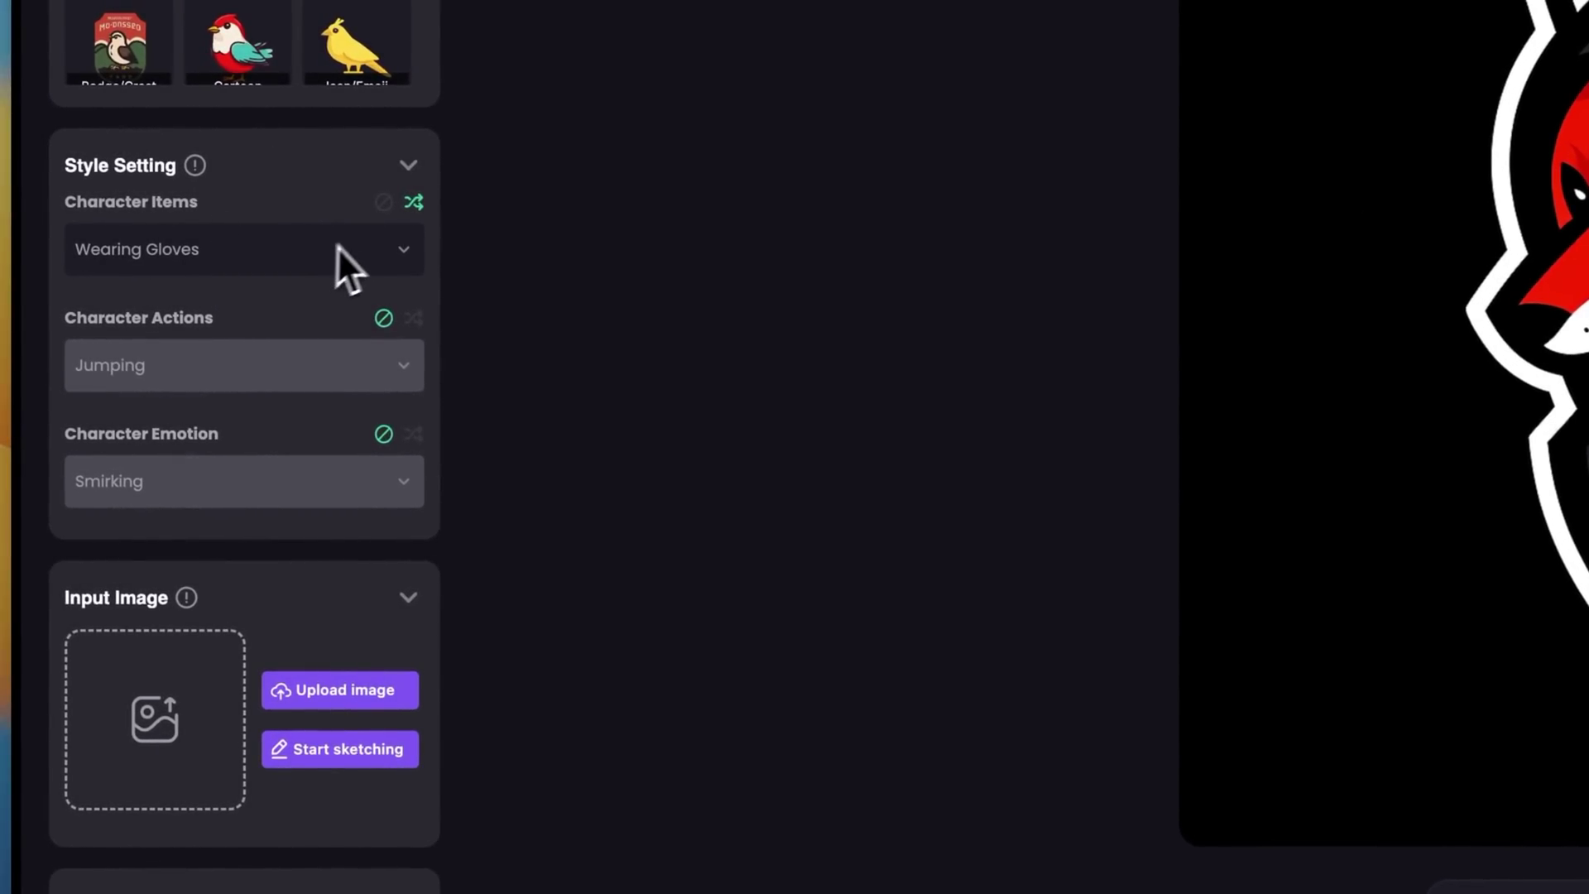
# - Set the character options to Wearing Gloves, Walking and smiling, and generate the retro banana mascots
pyautogui.click(383, 202)
pyautogui.click(383, 202)
pyautogui.click(383, 317)
pyautogui.click(240, 364)
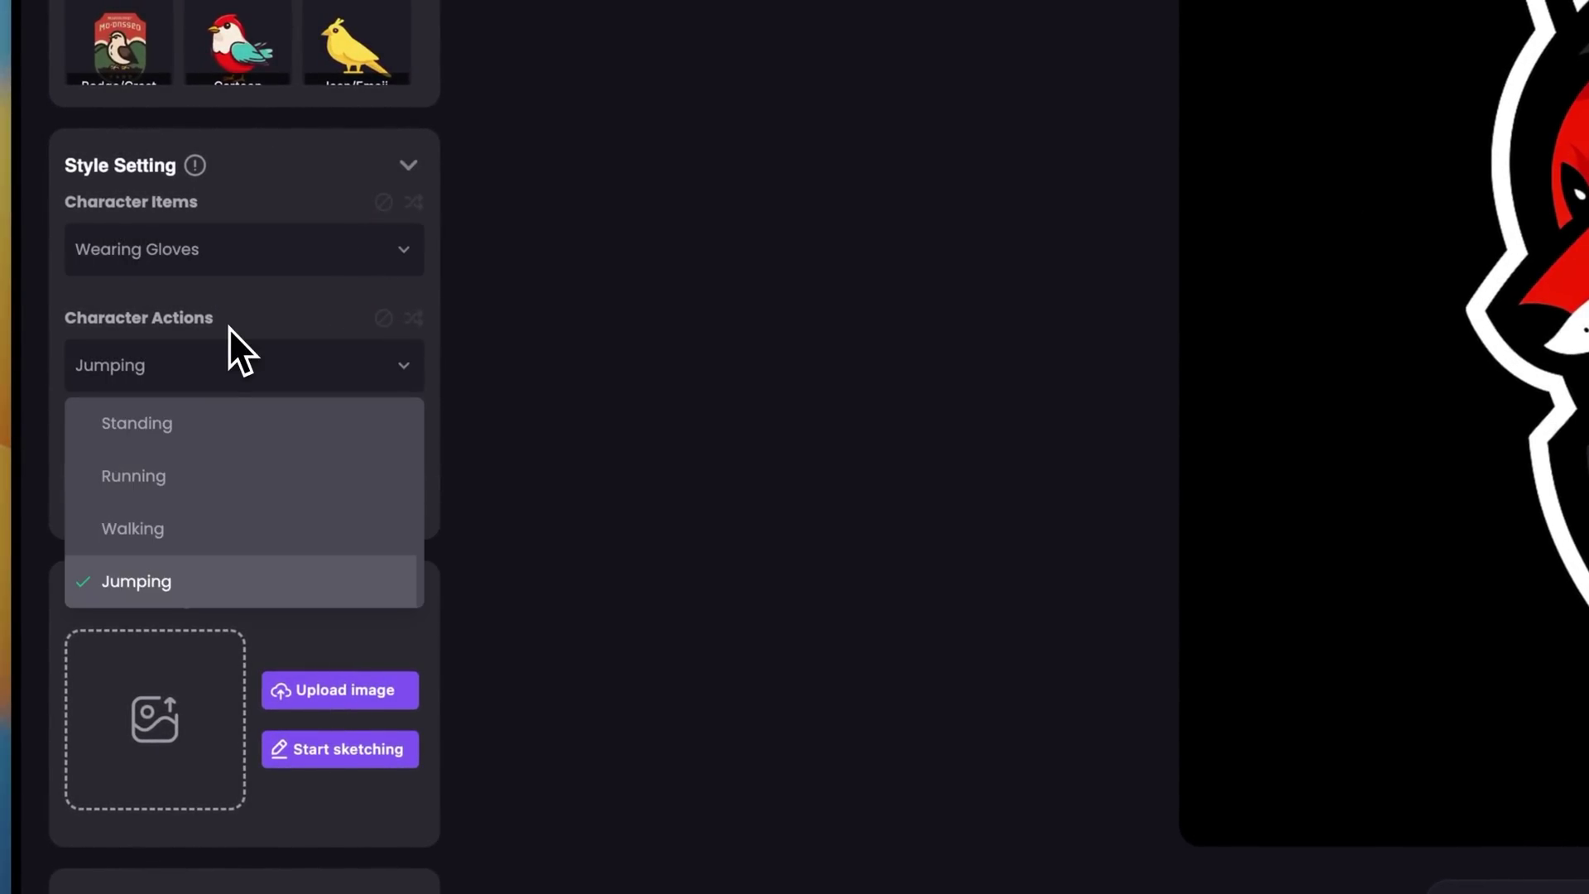
pyautogui.click(200, 523)
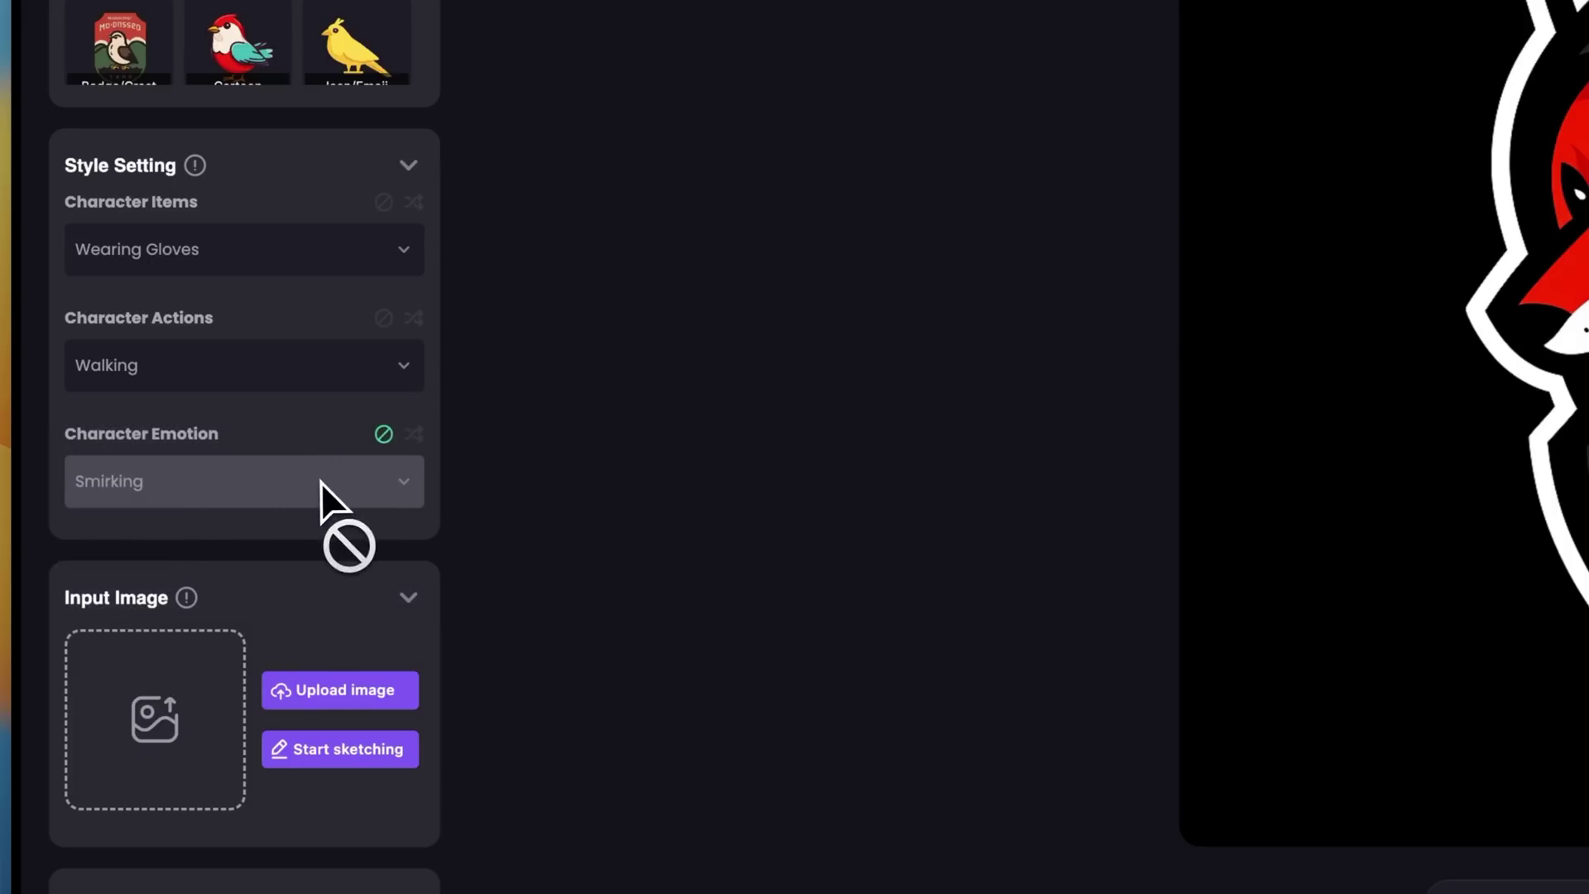
pyautogui.click(381, 437)
pyautogui.click(370, 505)
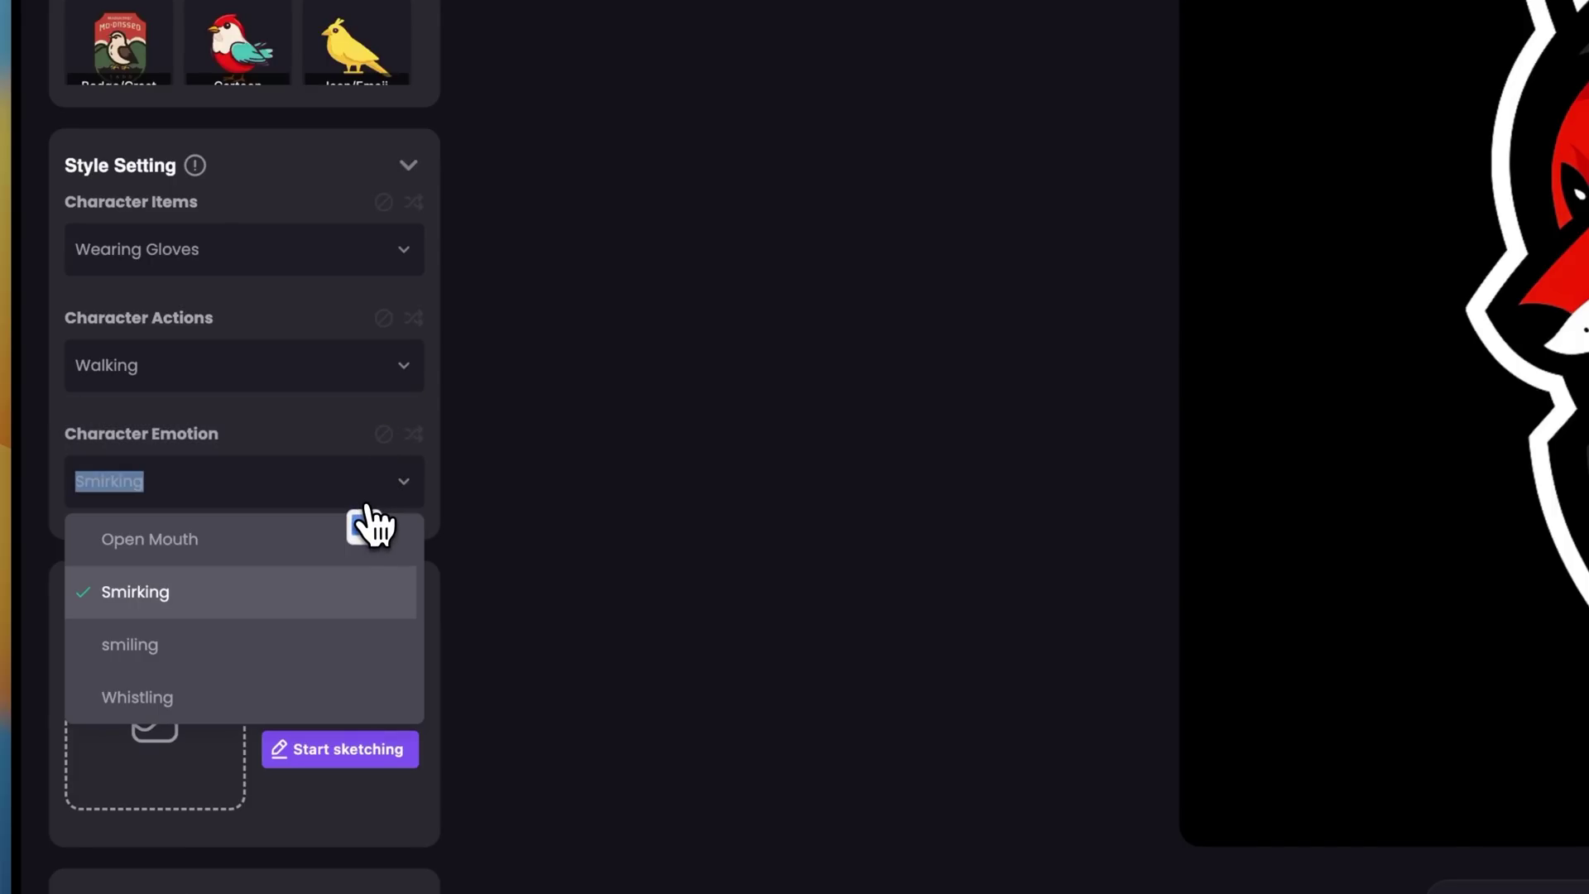
pyautogui.click(267, 651)
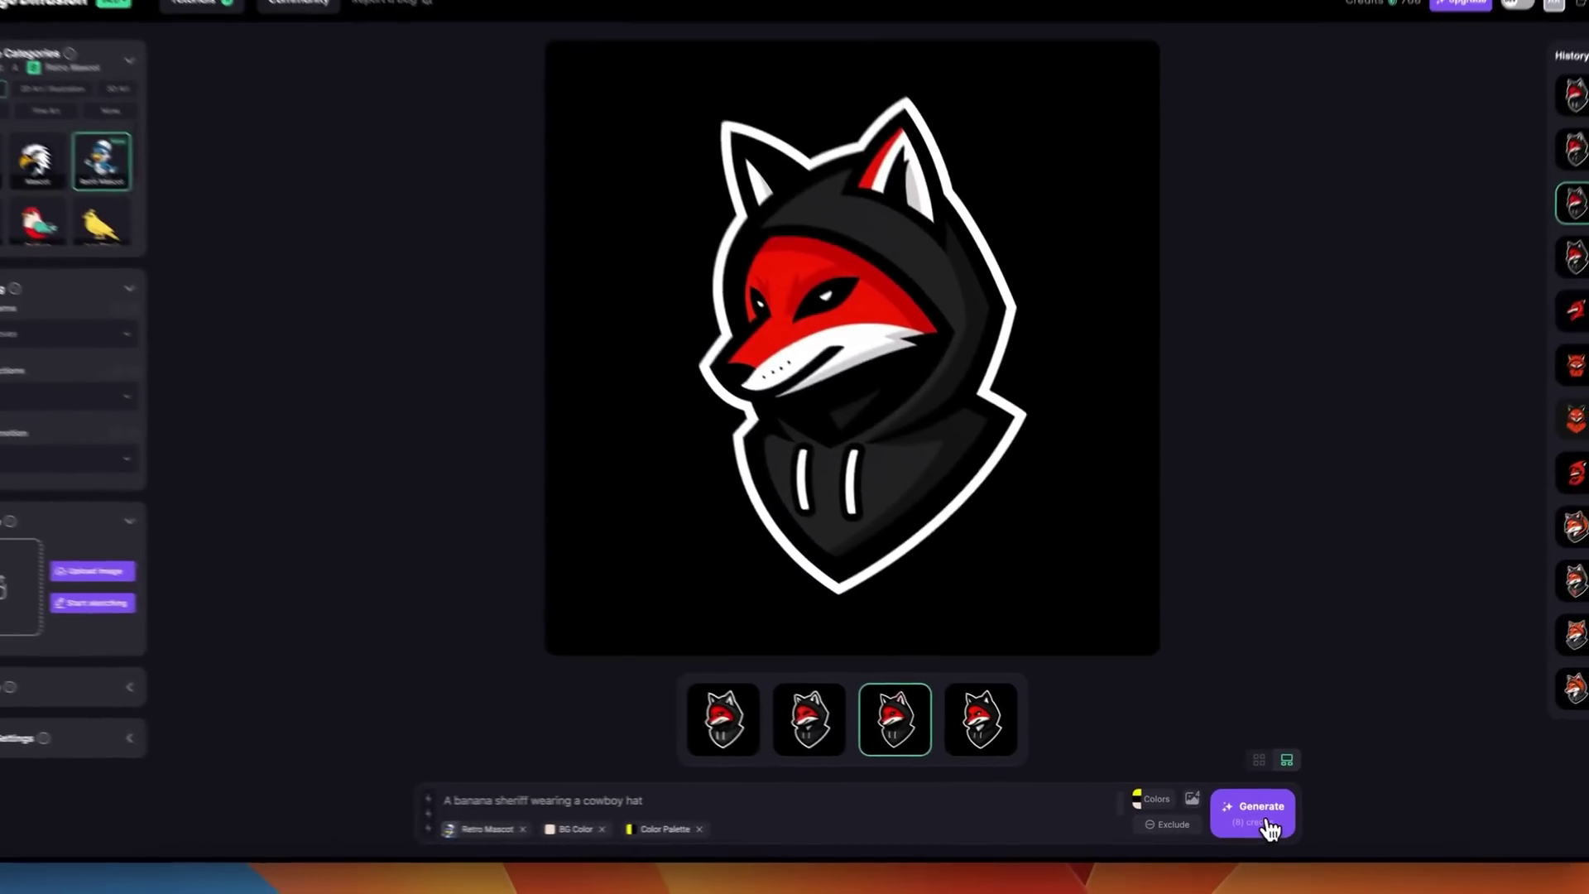
pyautogui.click(1301, 837)
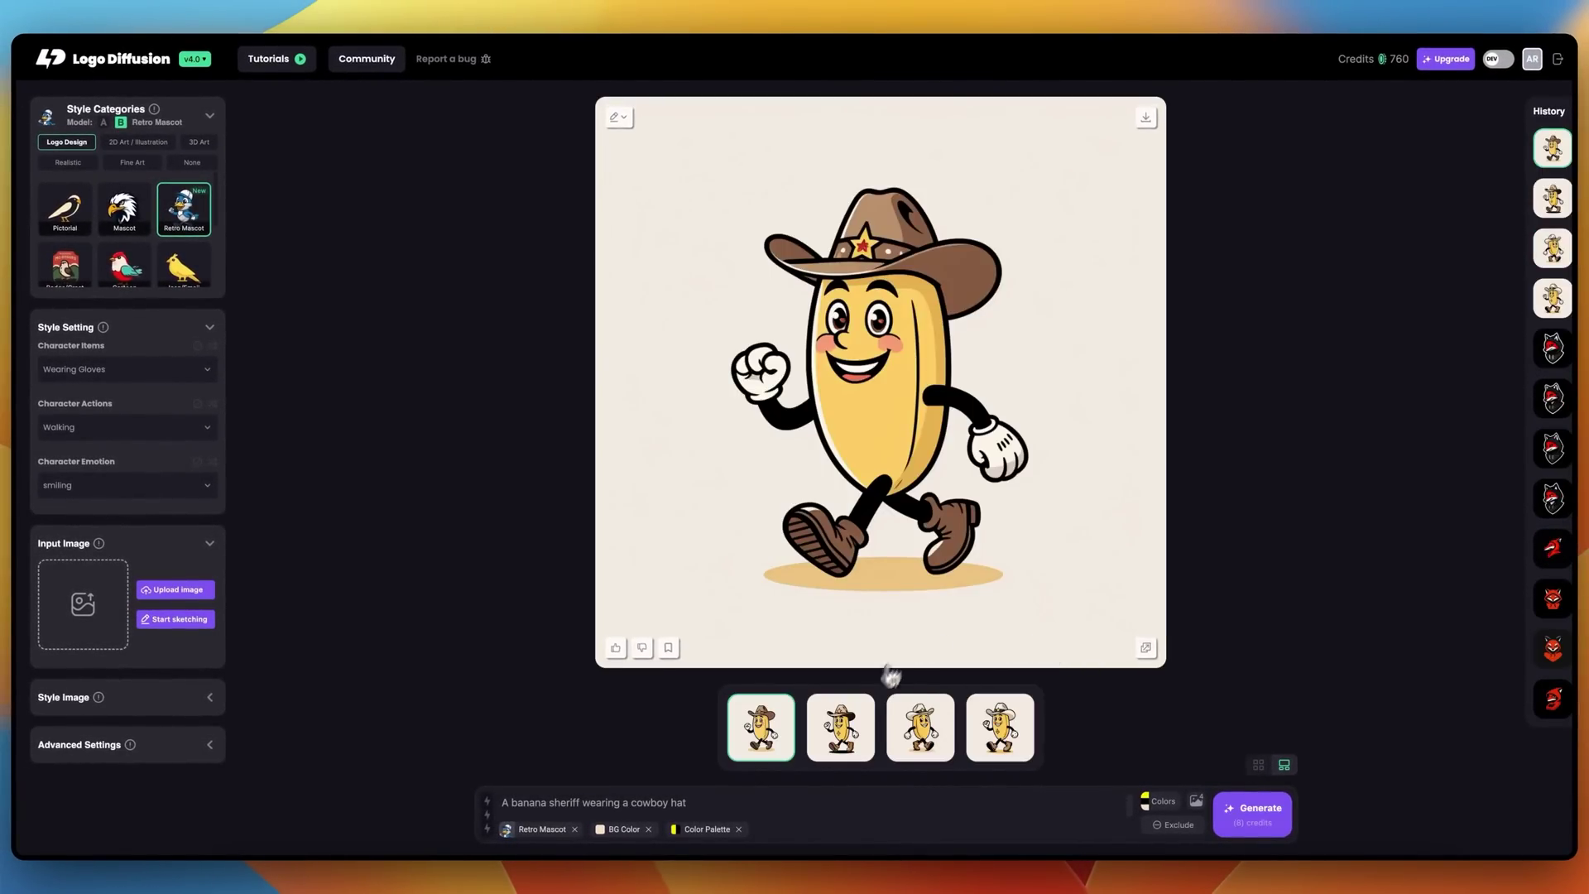
# - Look through the generated retro banana sheriff variations one by one
pyautogui.click(842, 727)
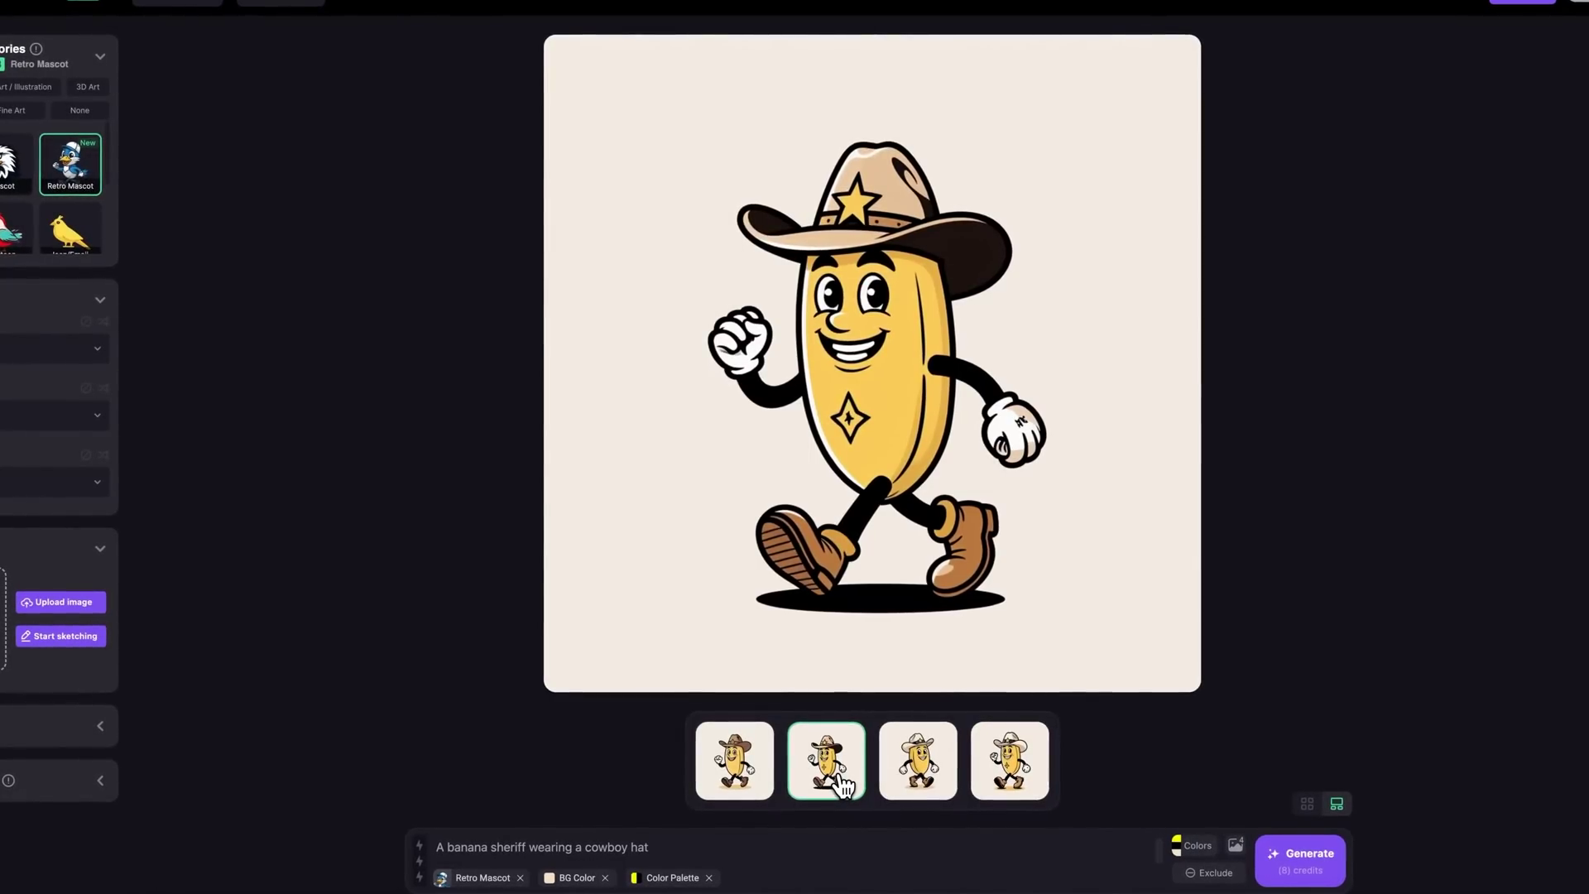
pyautogui.click(933, 785)
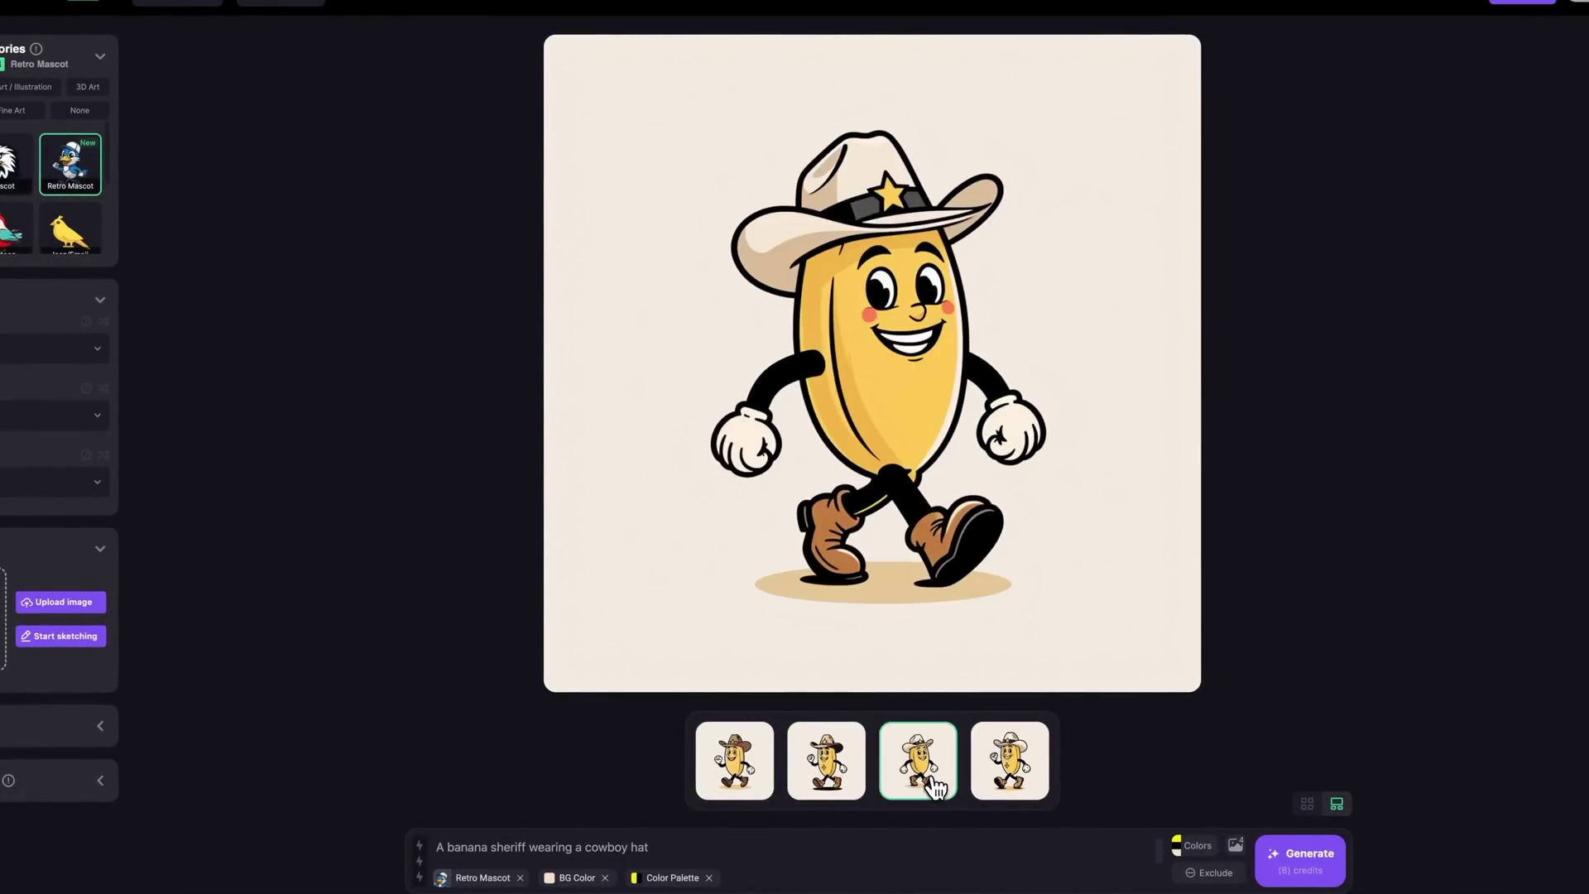
pyautogui.click(1008, 782)
# - Select the second banana sheriff variation and use it as the input image
pyautogui.click(828, 770)
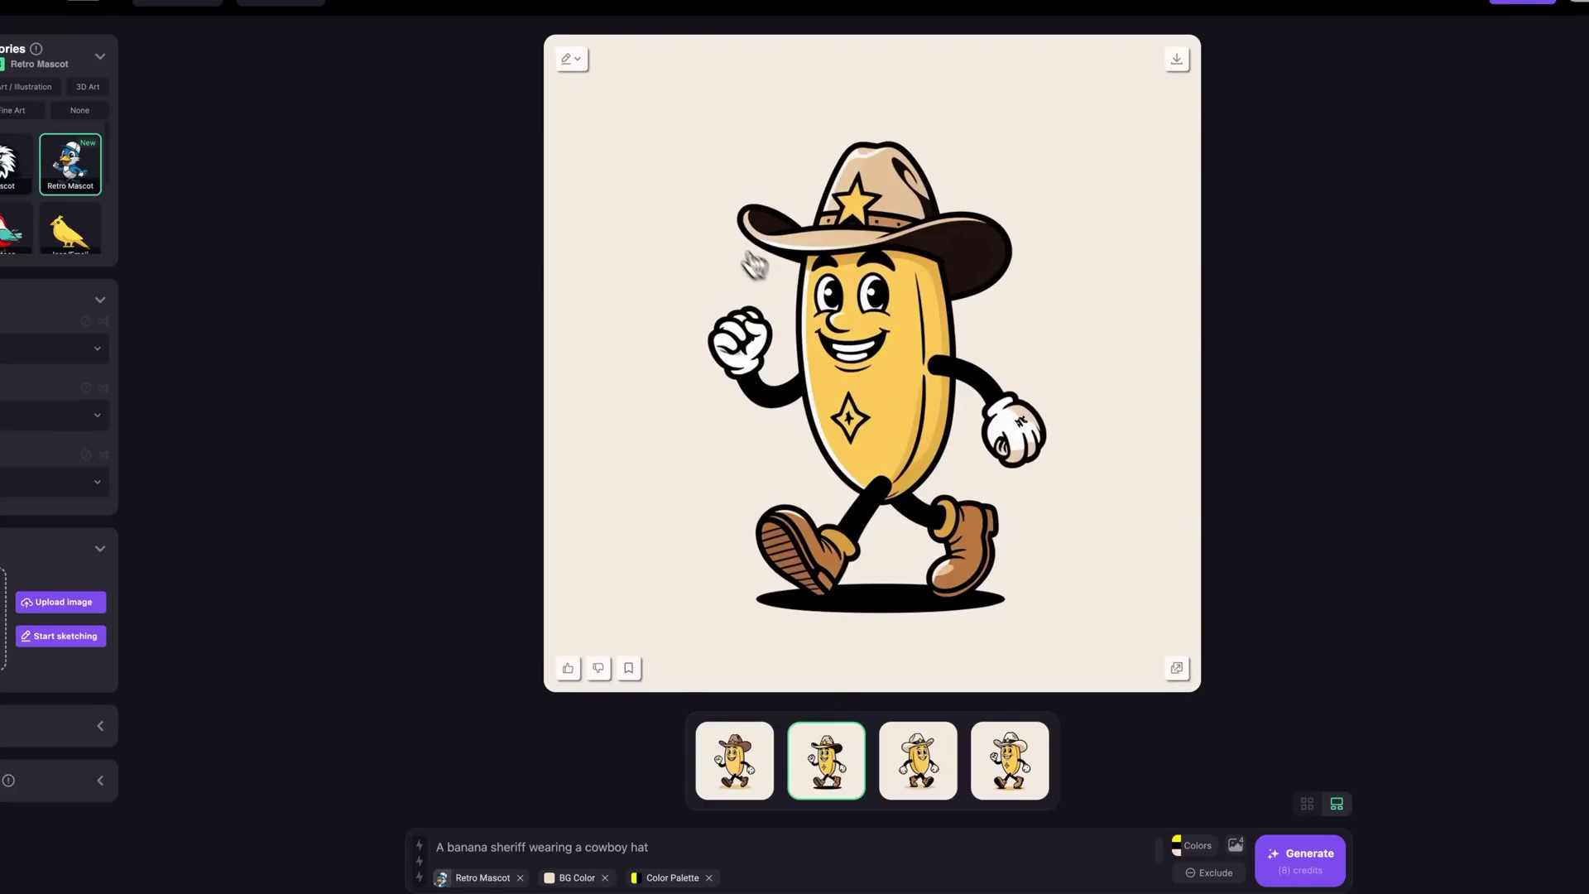
pyautogui.click(572, 61)
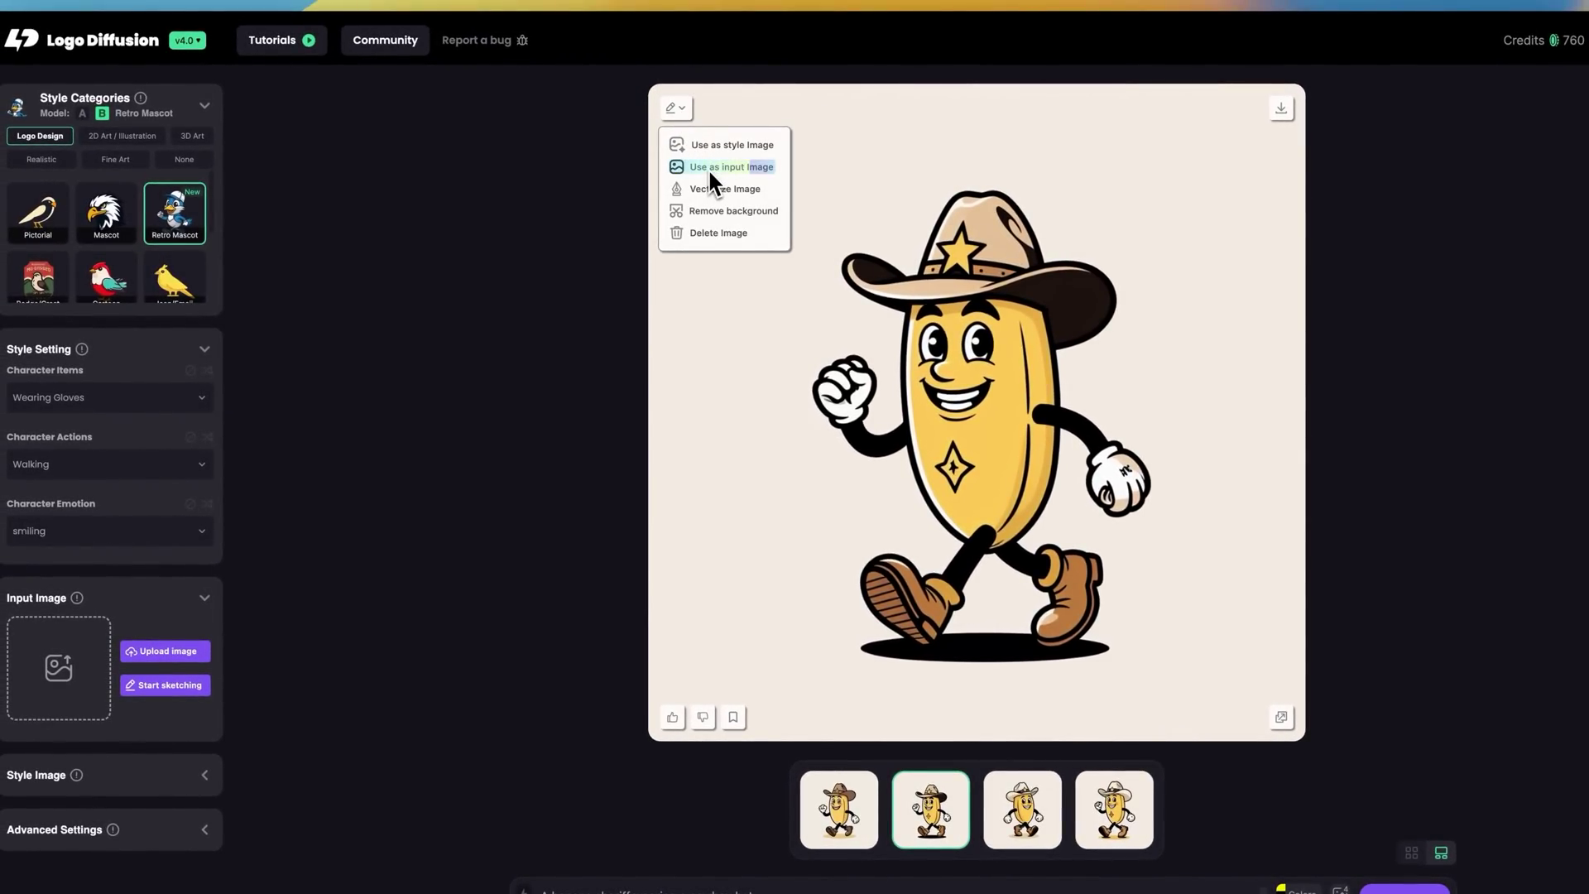
pyautogui.click(705, 167)
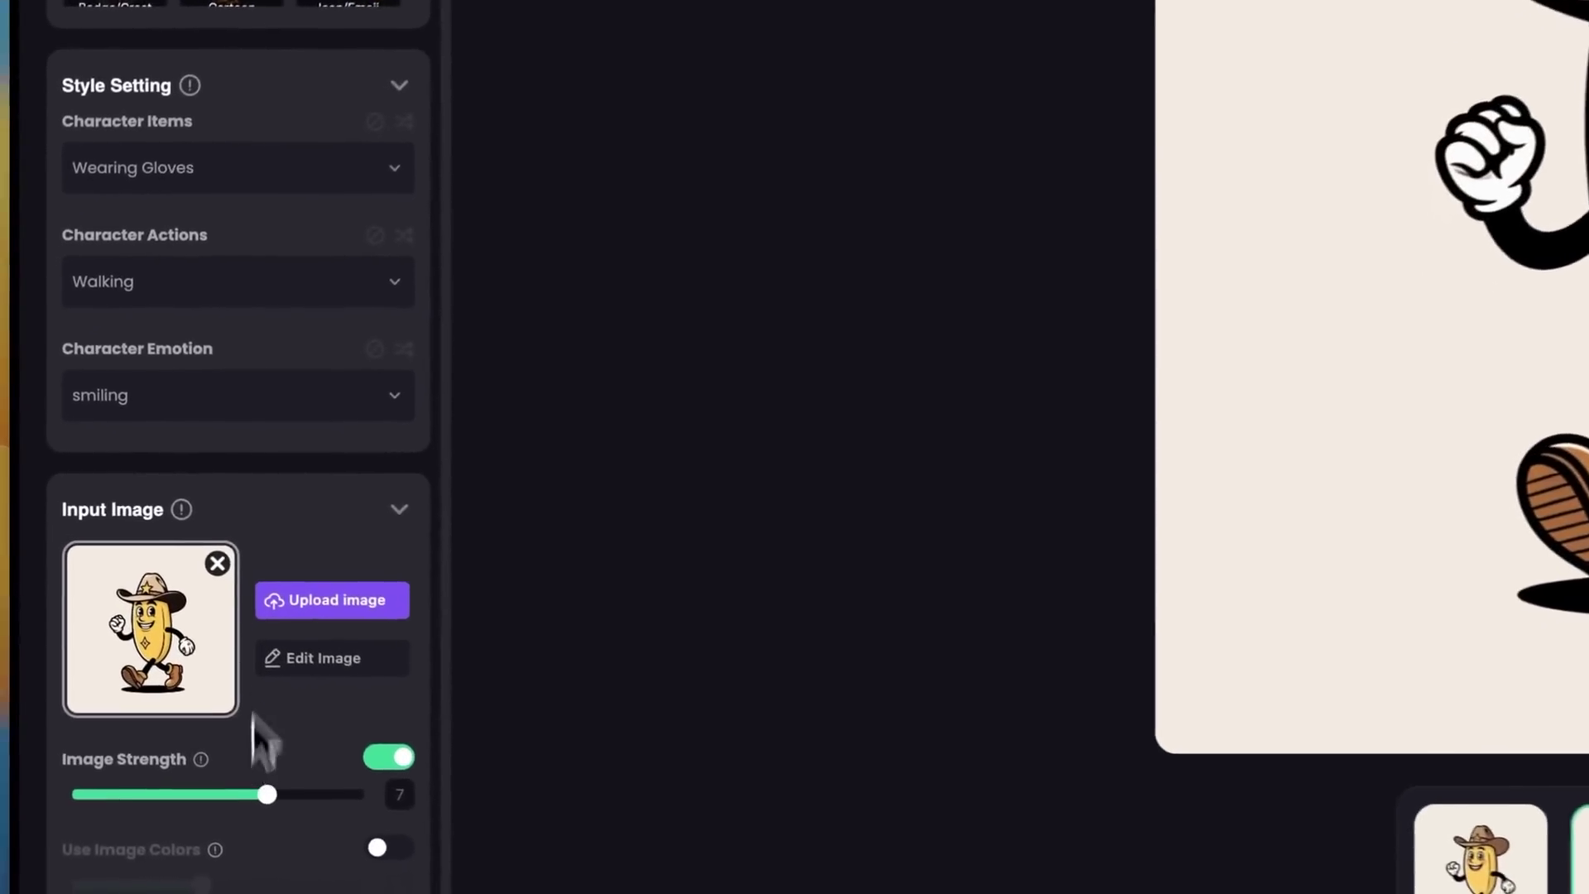
# - Switch the style to Hyperrealism in the Realistic category
pyautogui.click(123, 123)
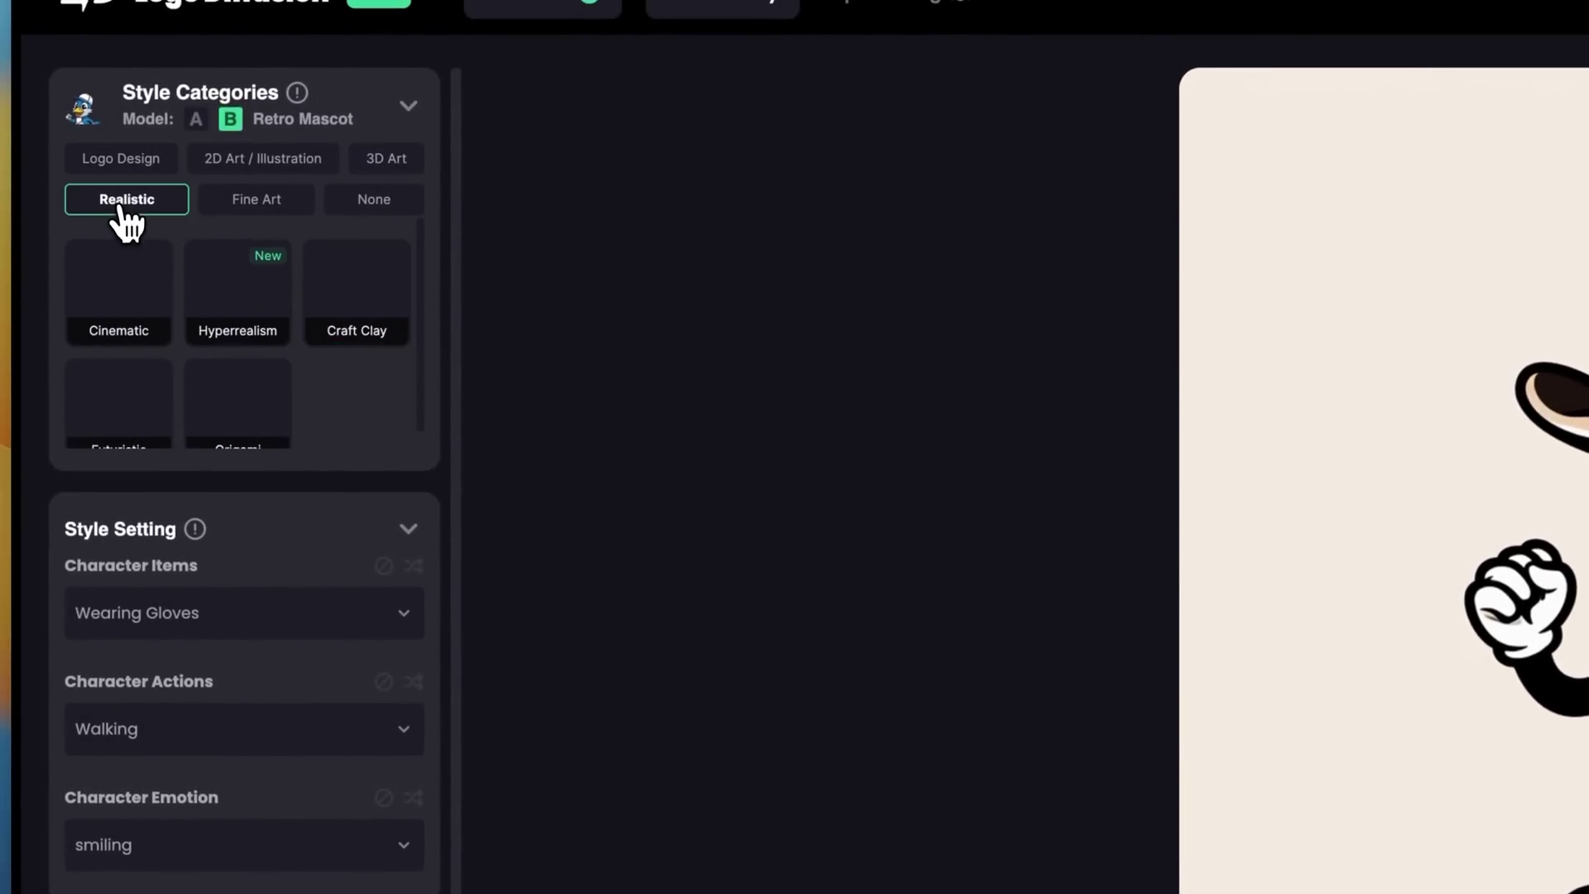
pyautogui.click(226, 303)
pyautogui.scroll(-5, 235, 314)
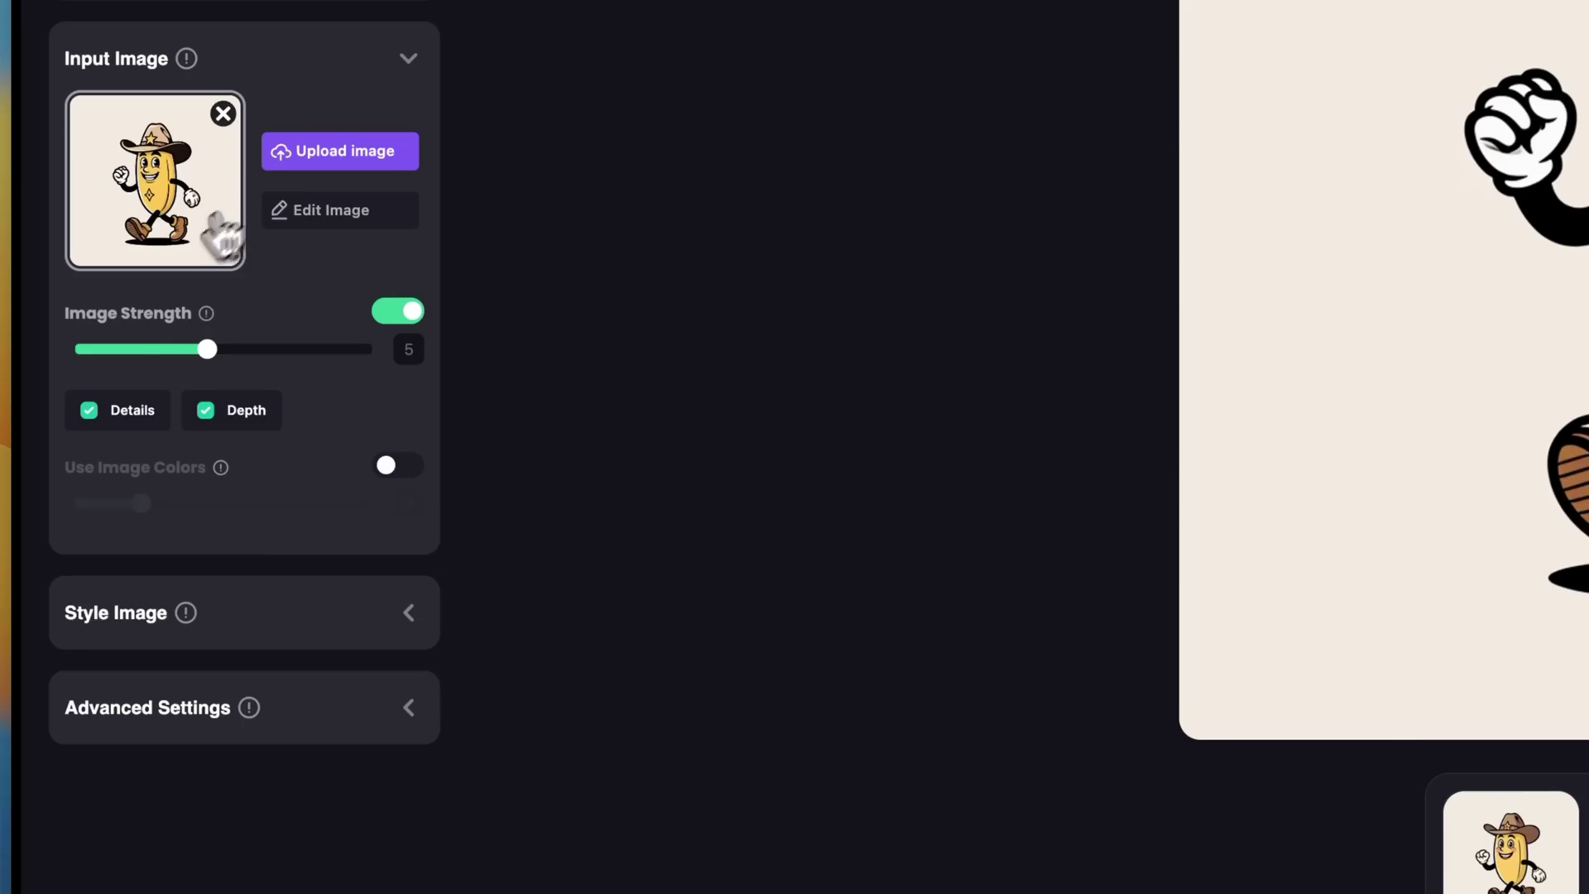
# - Enable Use Image Colors at strength 2, keeping Details and Depth on, and generate hyperrealistic bananas from the input image
pyautogui.moveTo(100, 422)
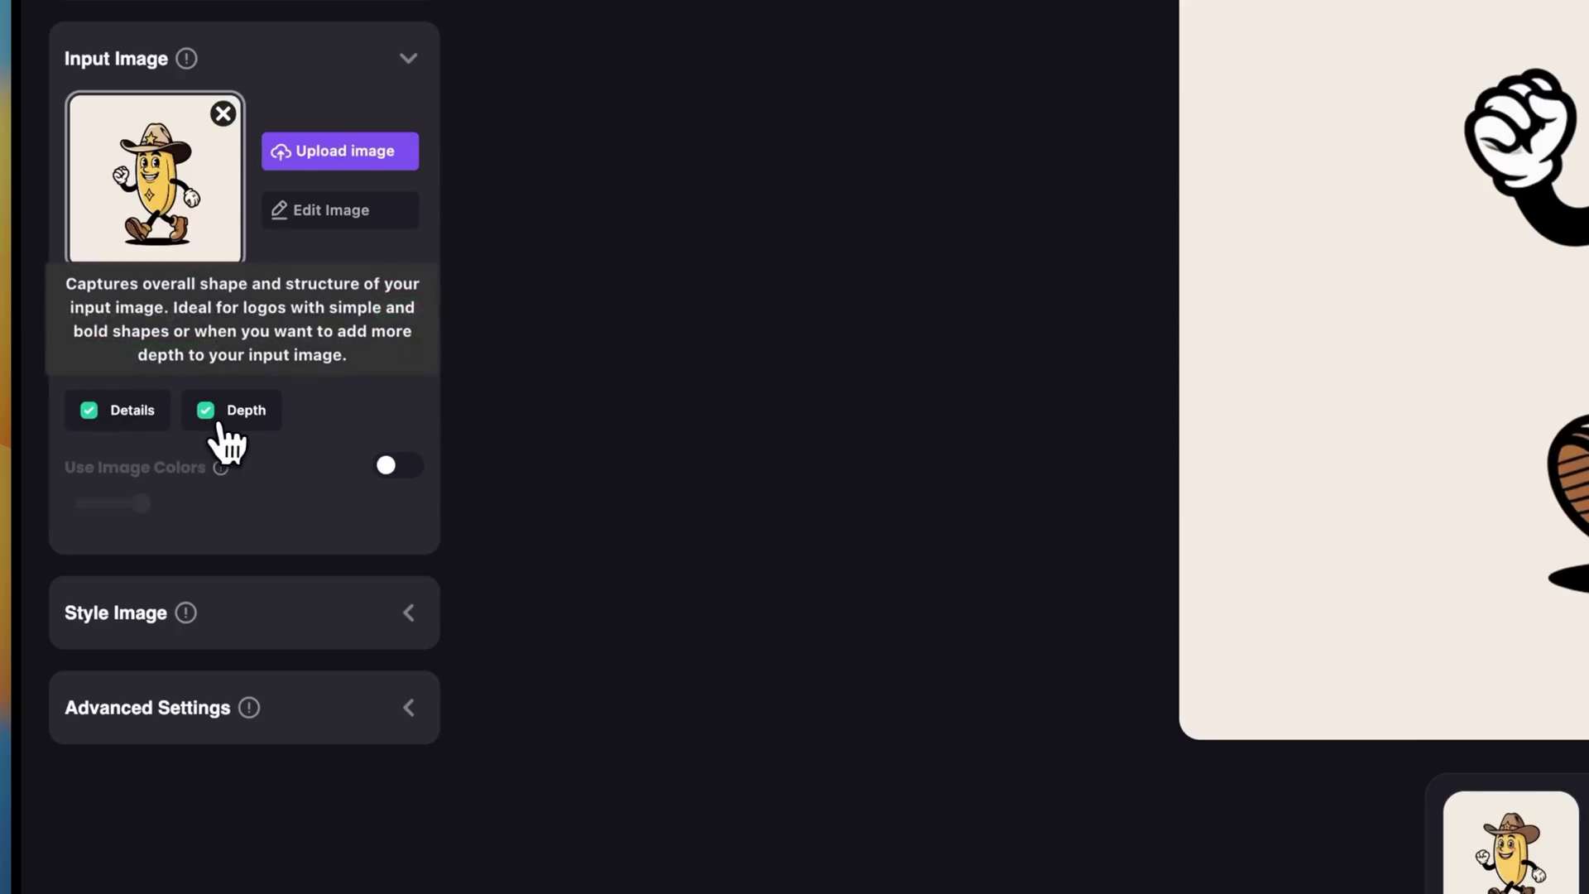
pyautogui.moveTo(244, 447)
pyautogui.click(388, 473)
pyautogui.moveTo(132, 501)
pyautogui.mouseDown()
pyautogui.moveTo(96, 500)
pyautogui.moveTo(108, 483)
pyautogui.mouseUp()
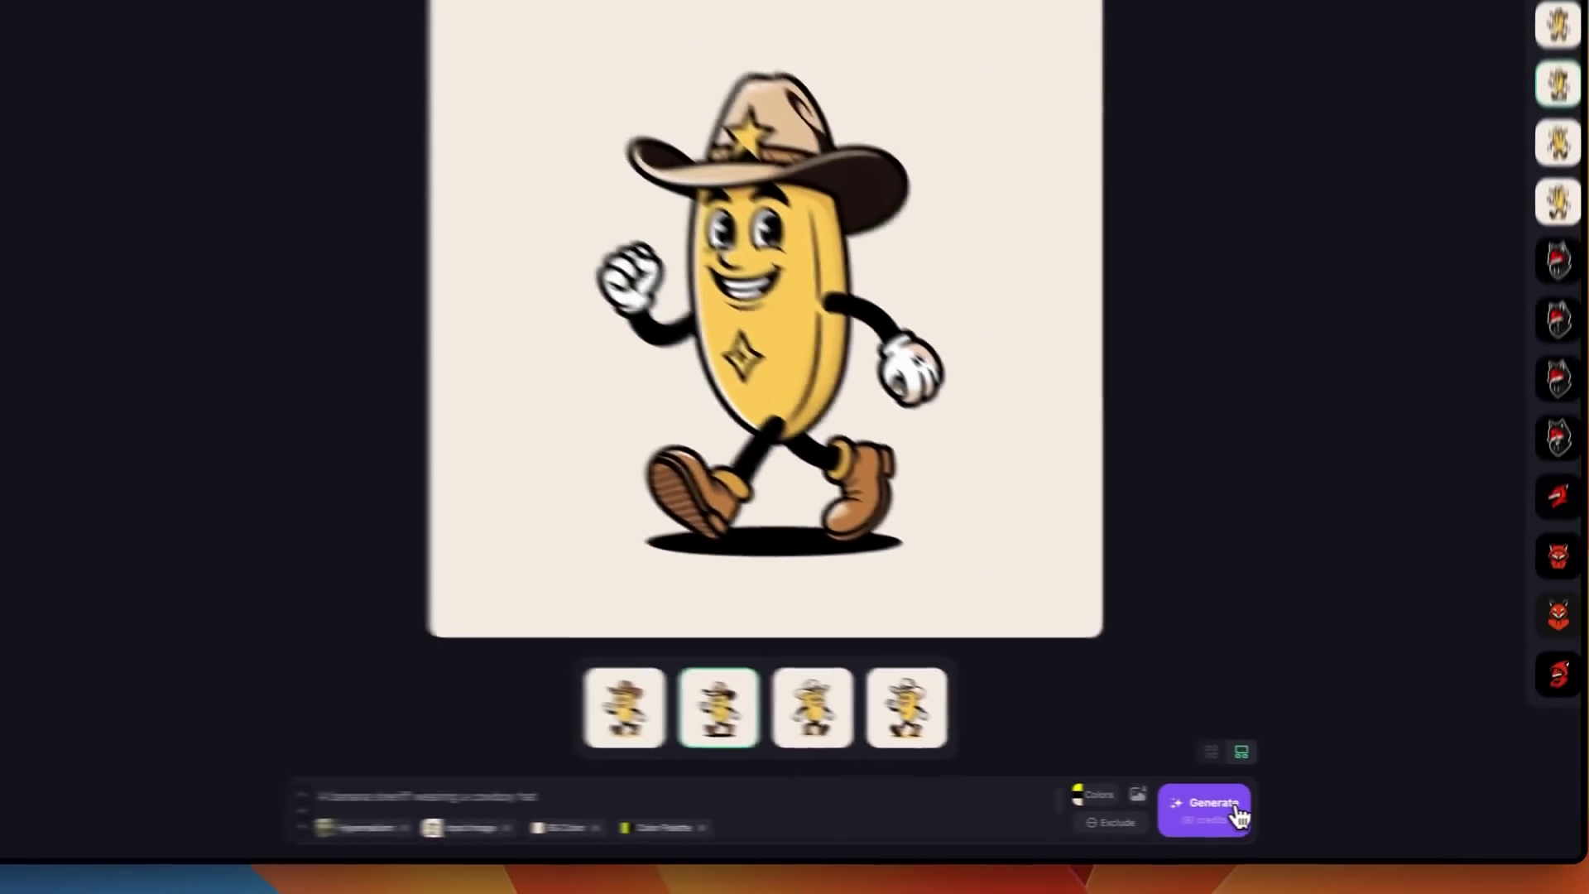
pyautogui.click(994, 799)
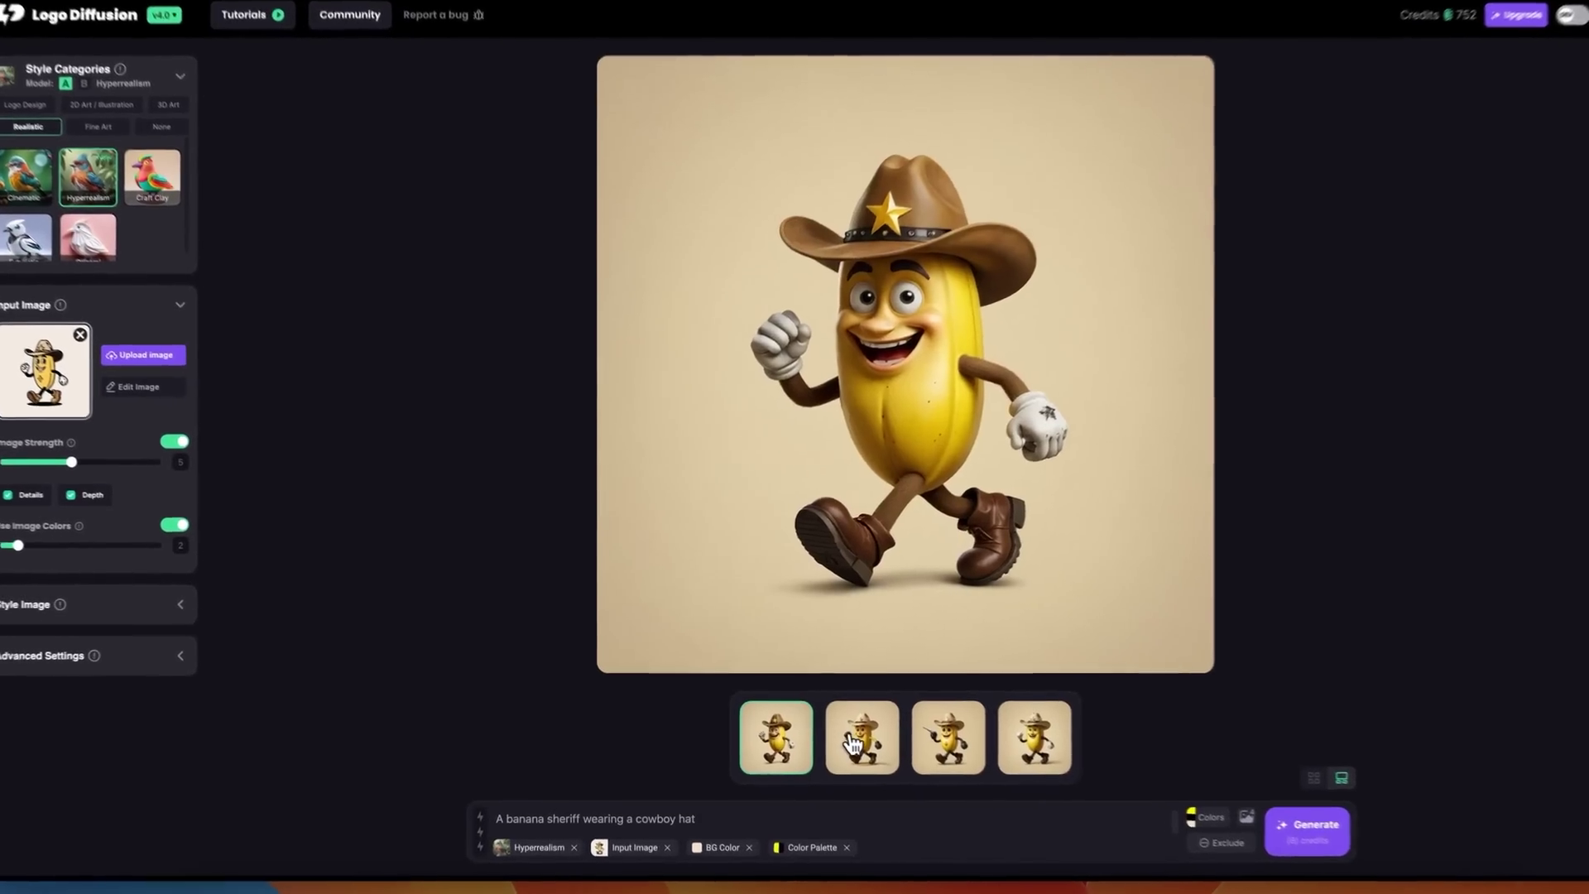
# - Look through the hyperrealistic banana sheriff variations, ending on the second one
pyautogui.click(838, 734)
pyautogui.click(976, 753)
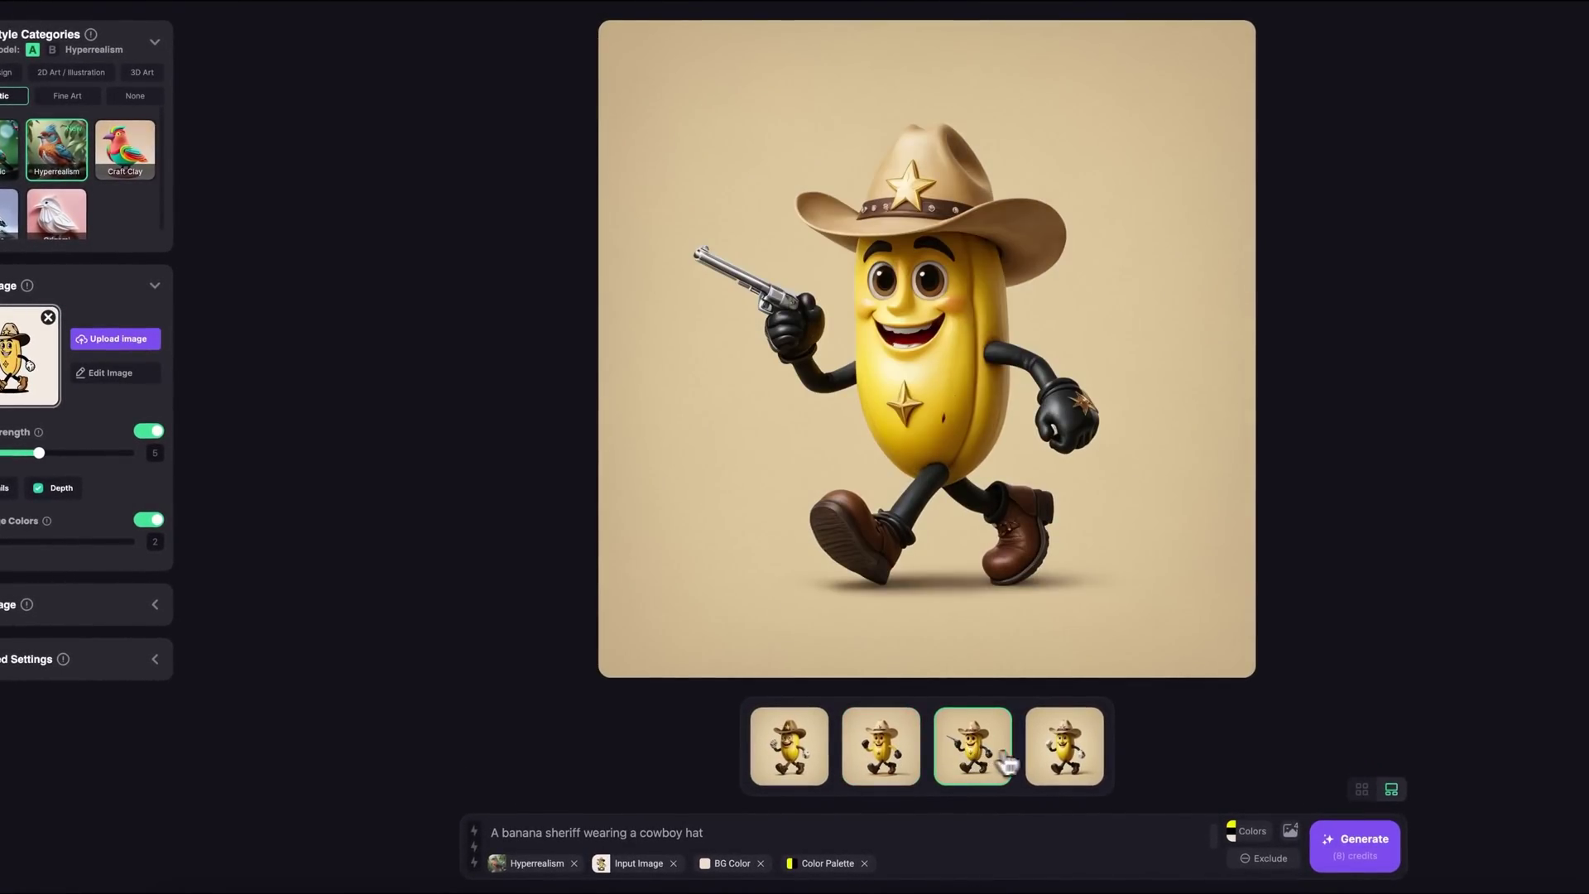
pyautogui.click(1070, 762)
pyautogui.click(994, 753)
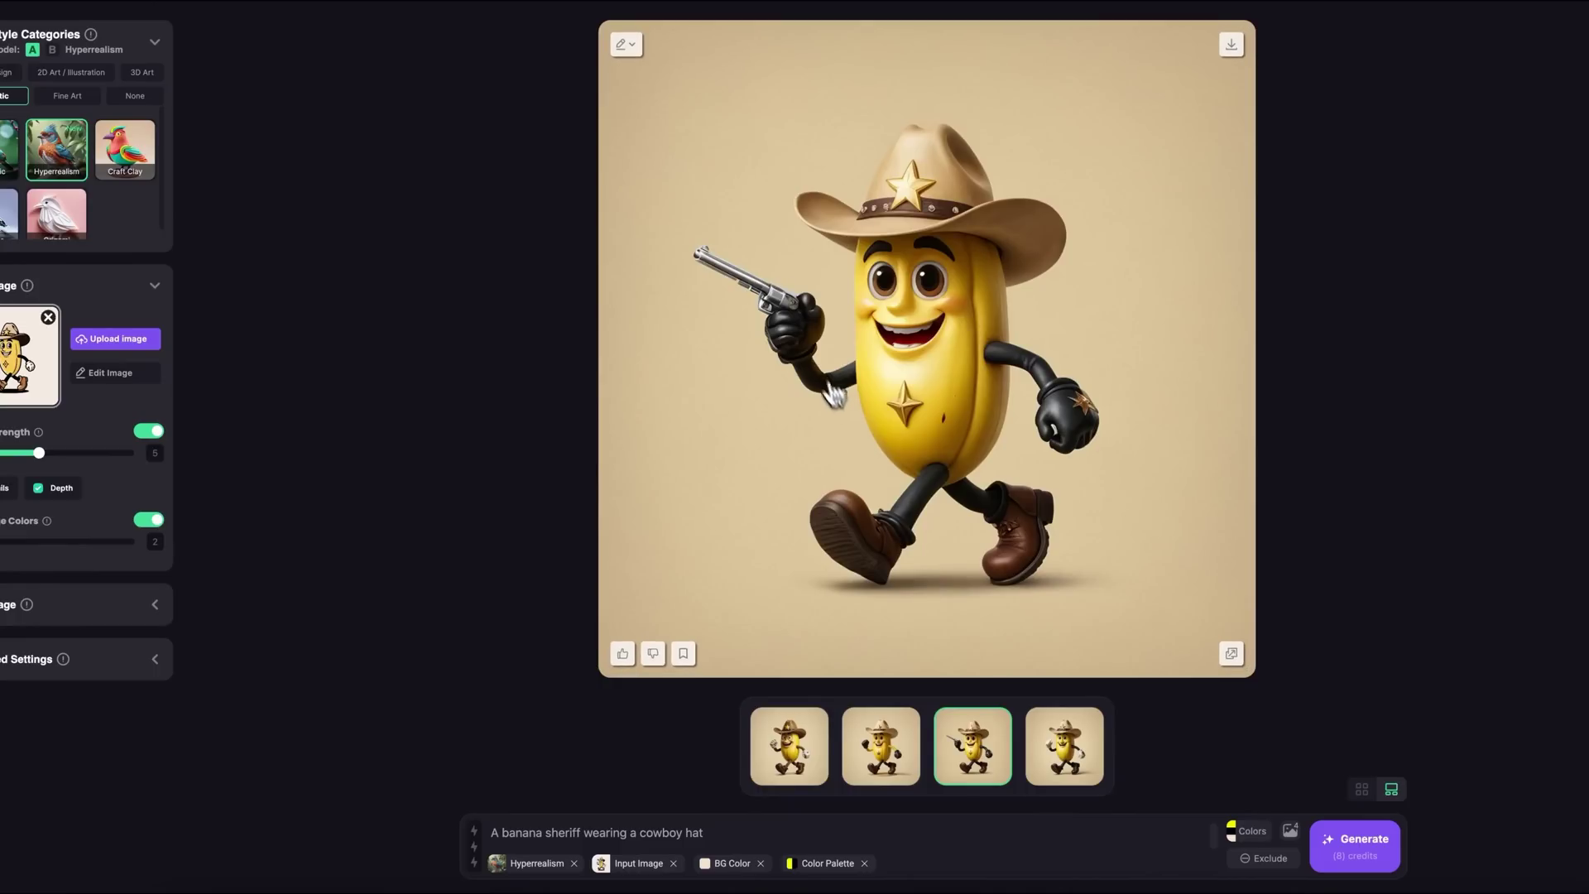
pyautogui.click(904, 743)
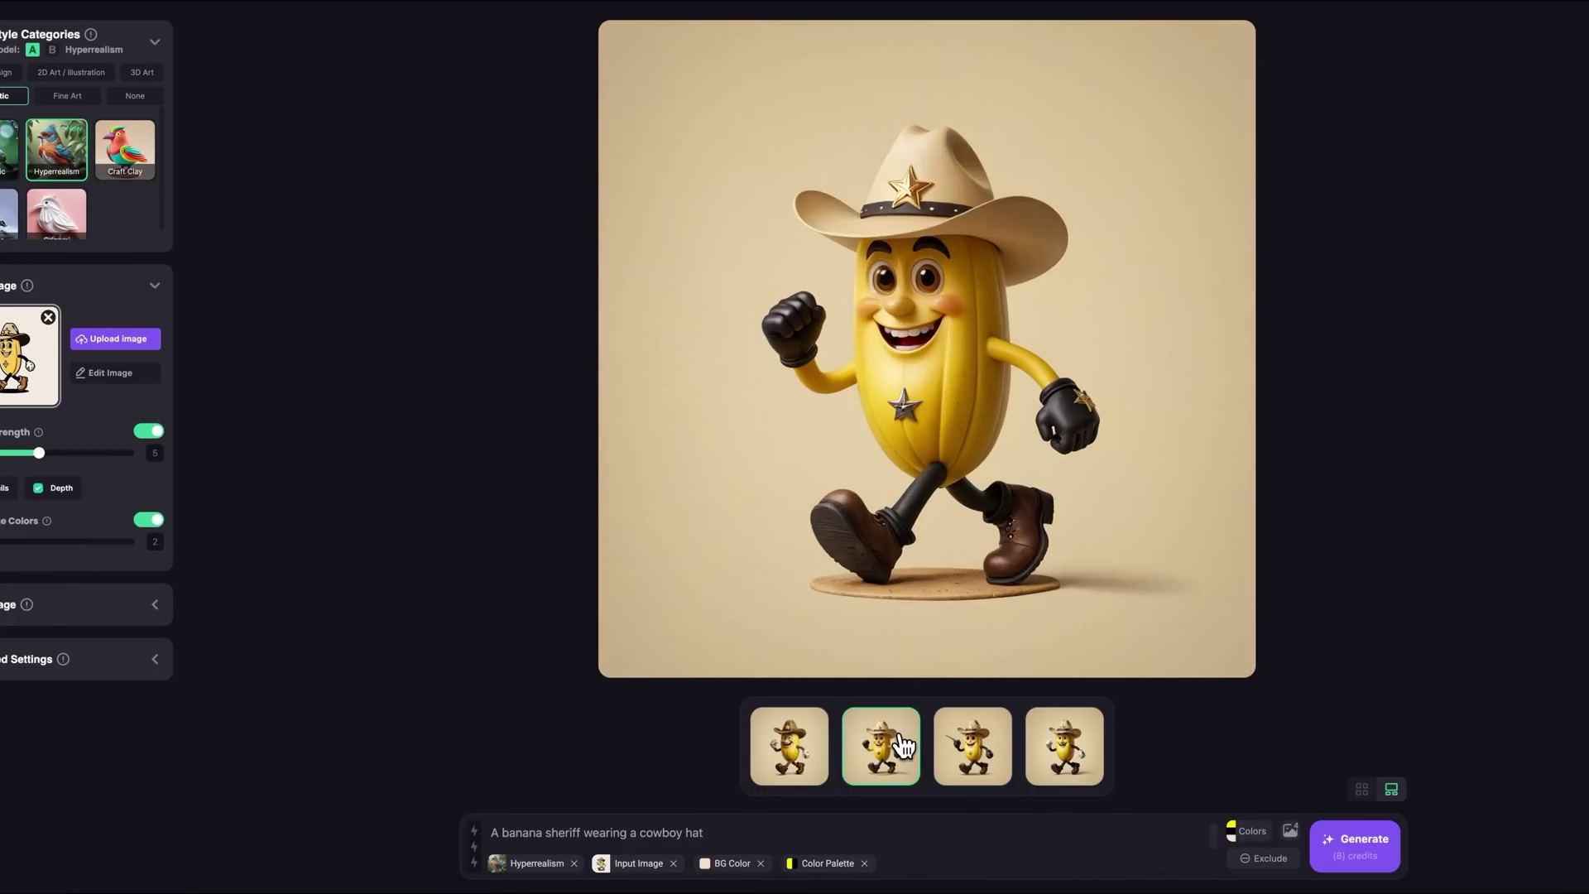
# - Compare the second hyperrealistic banana with its input image using the before/after slider, and close the comparison
pyautogui.click(858, 408)
pyautogui.click(396, 787)
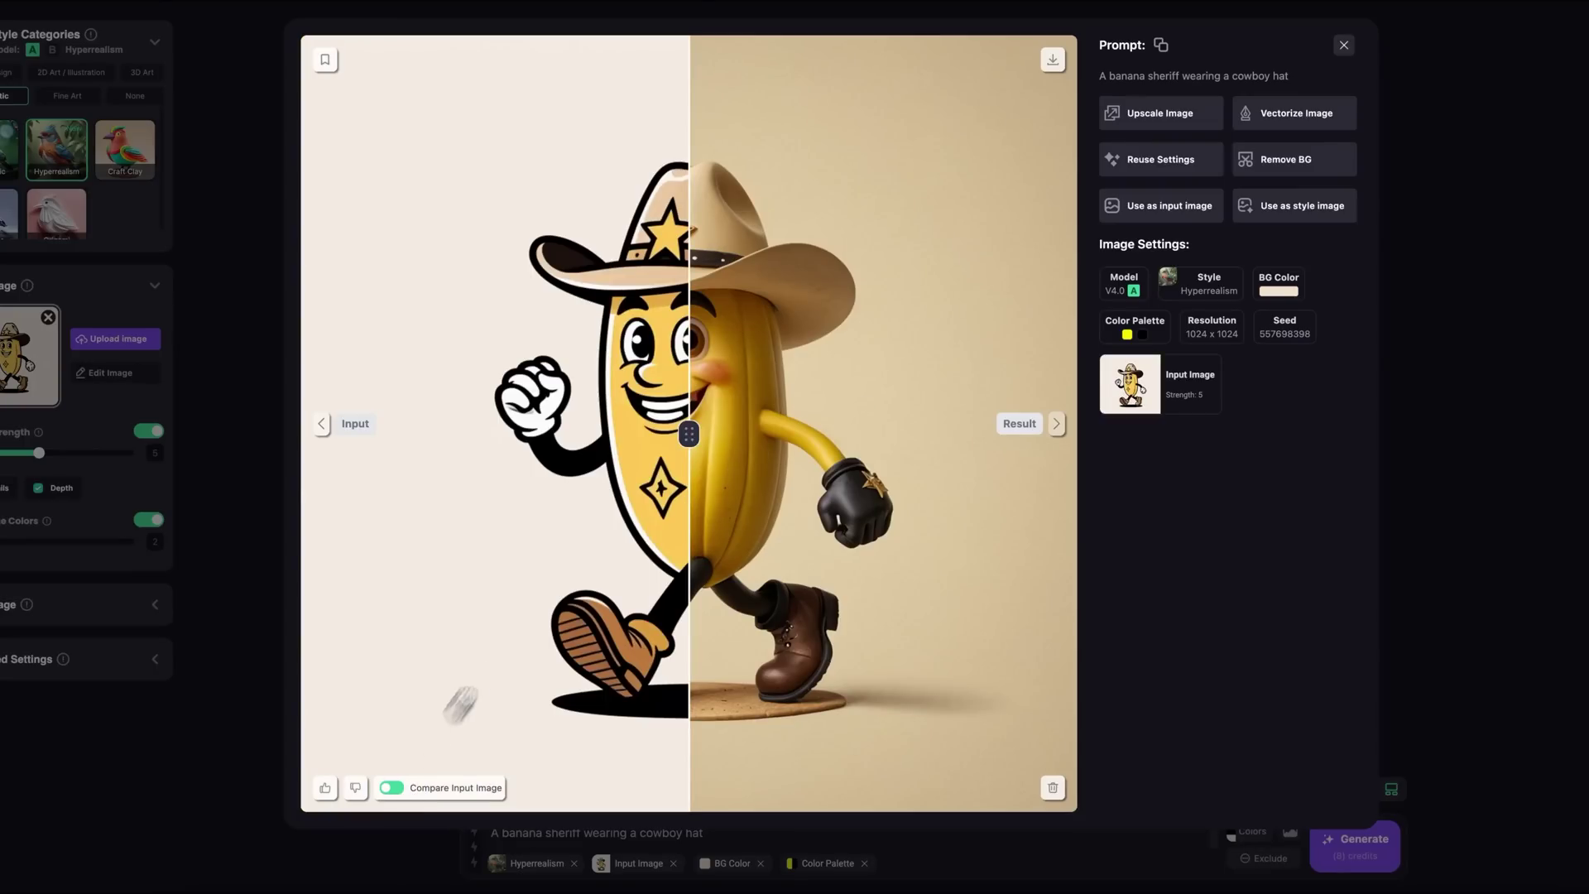
pyautogui.moveTo(687, 432); pyautogui.dragTo(609, 505)
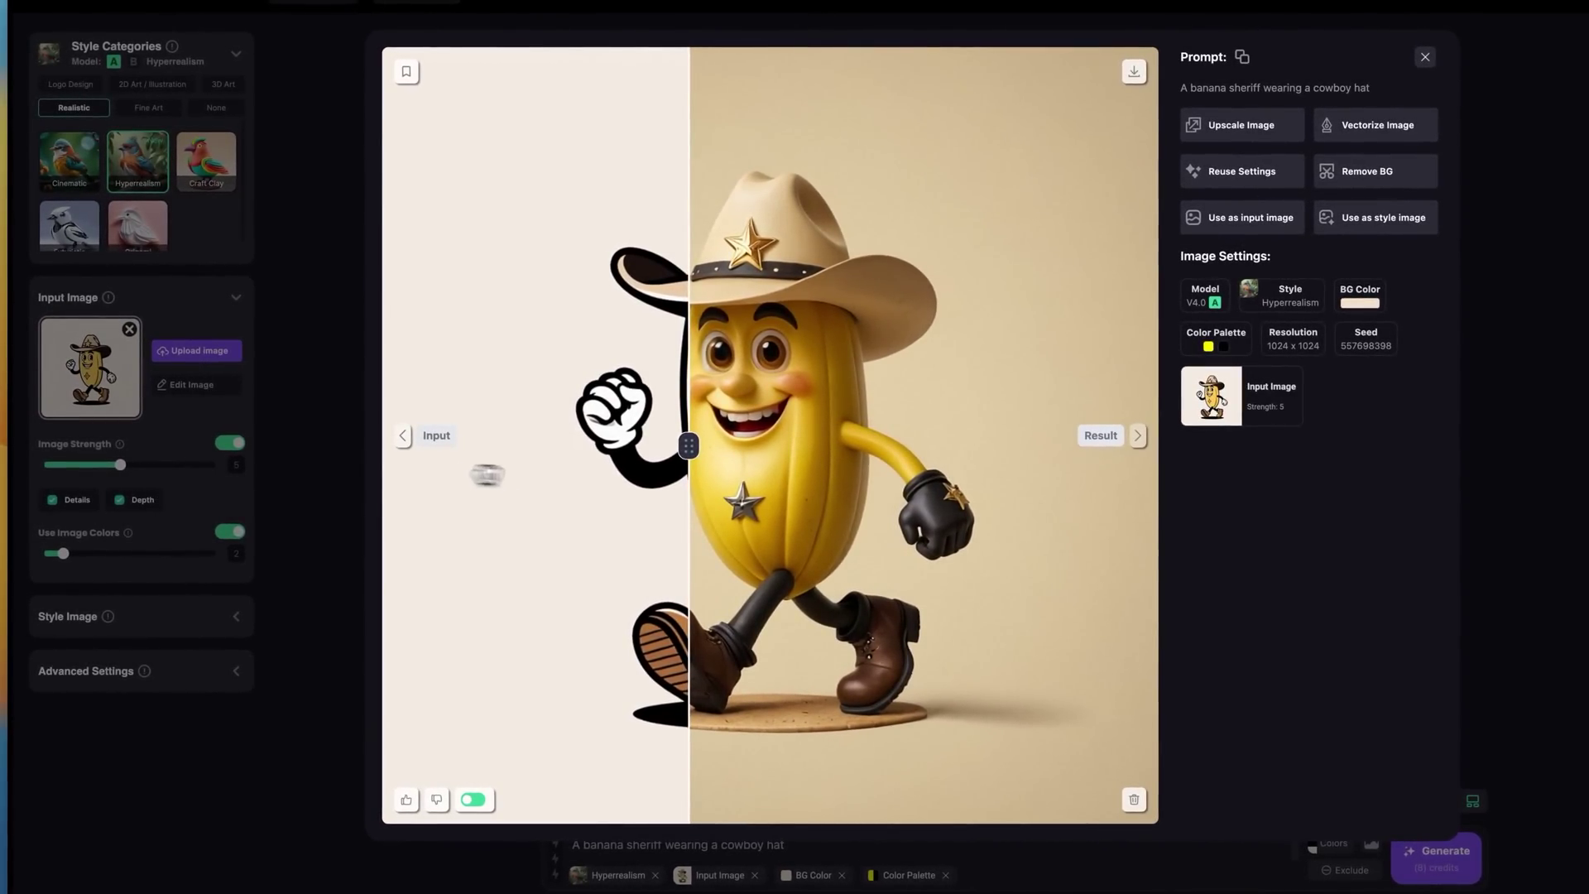
pyautogui.moveTo(689, 447)
pyautogui.mouseDown()
pyautogui.moveTo(837, 447)
pyautogui.moveTo(720, 447)
pyautogui.mouseUp()
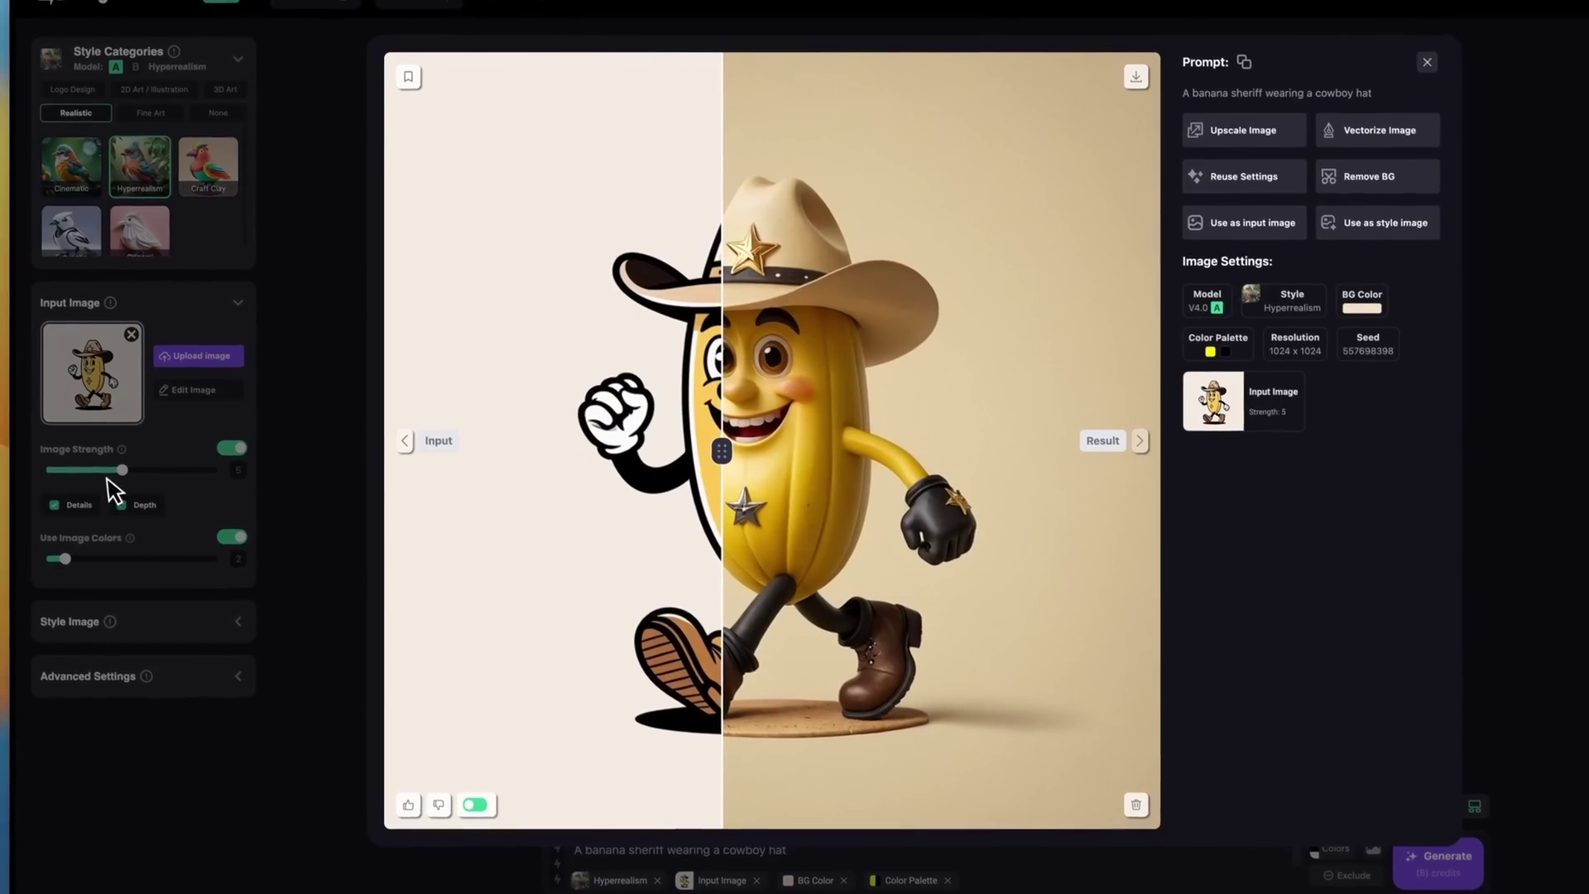
pyautogui.click(261, 508)
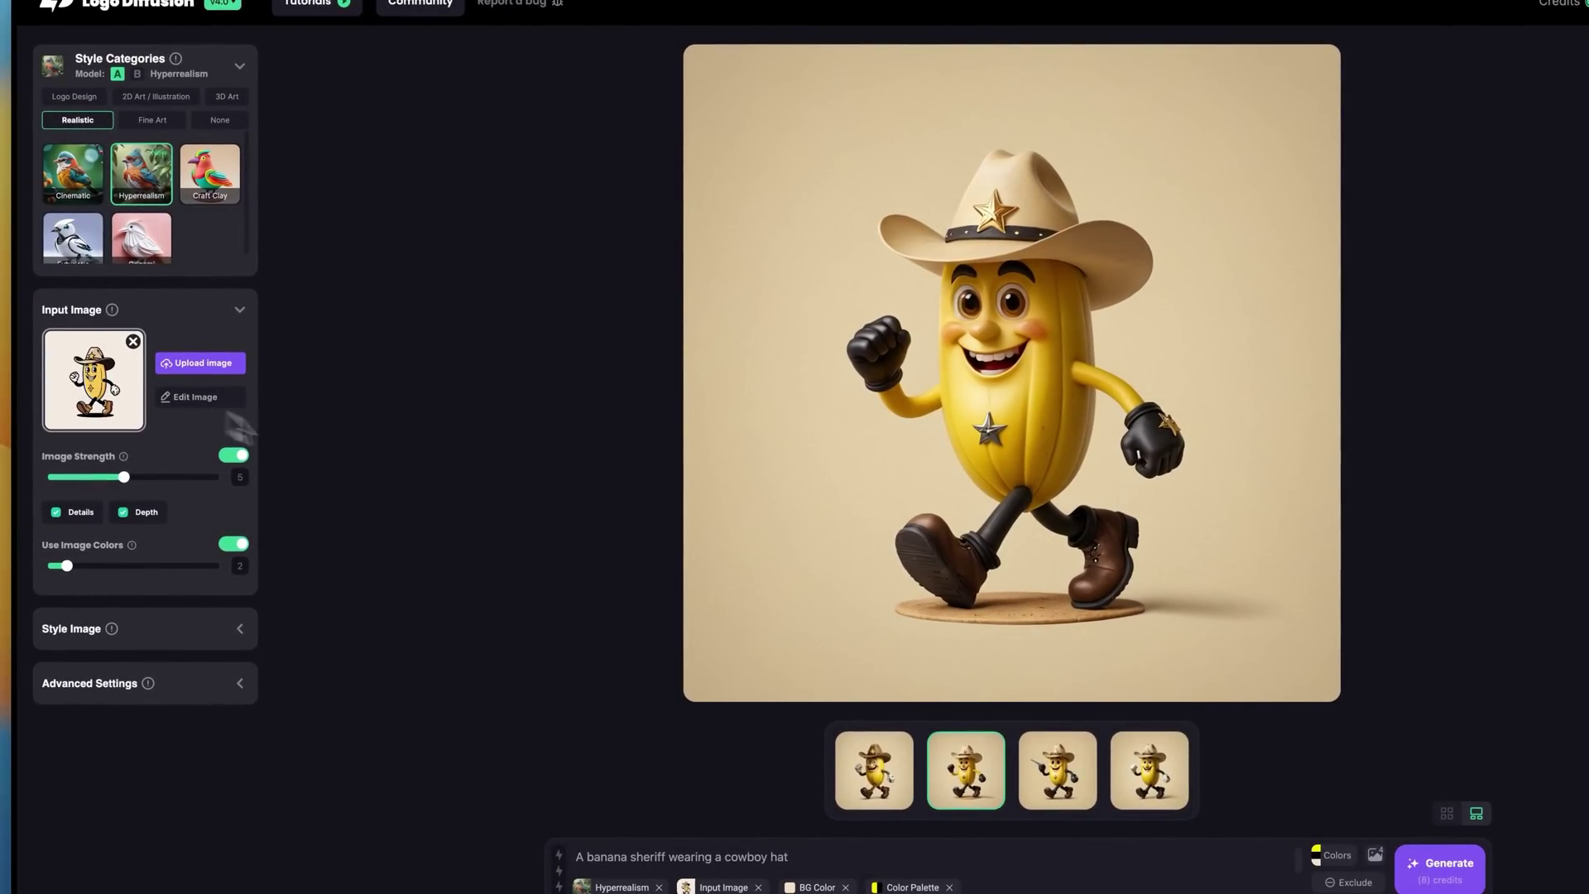
# - Turn off Use Image Colors and add ", walking in new york city" to the end of the prompt
pyautogui.moveTo(919, 410)
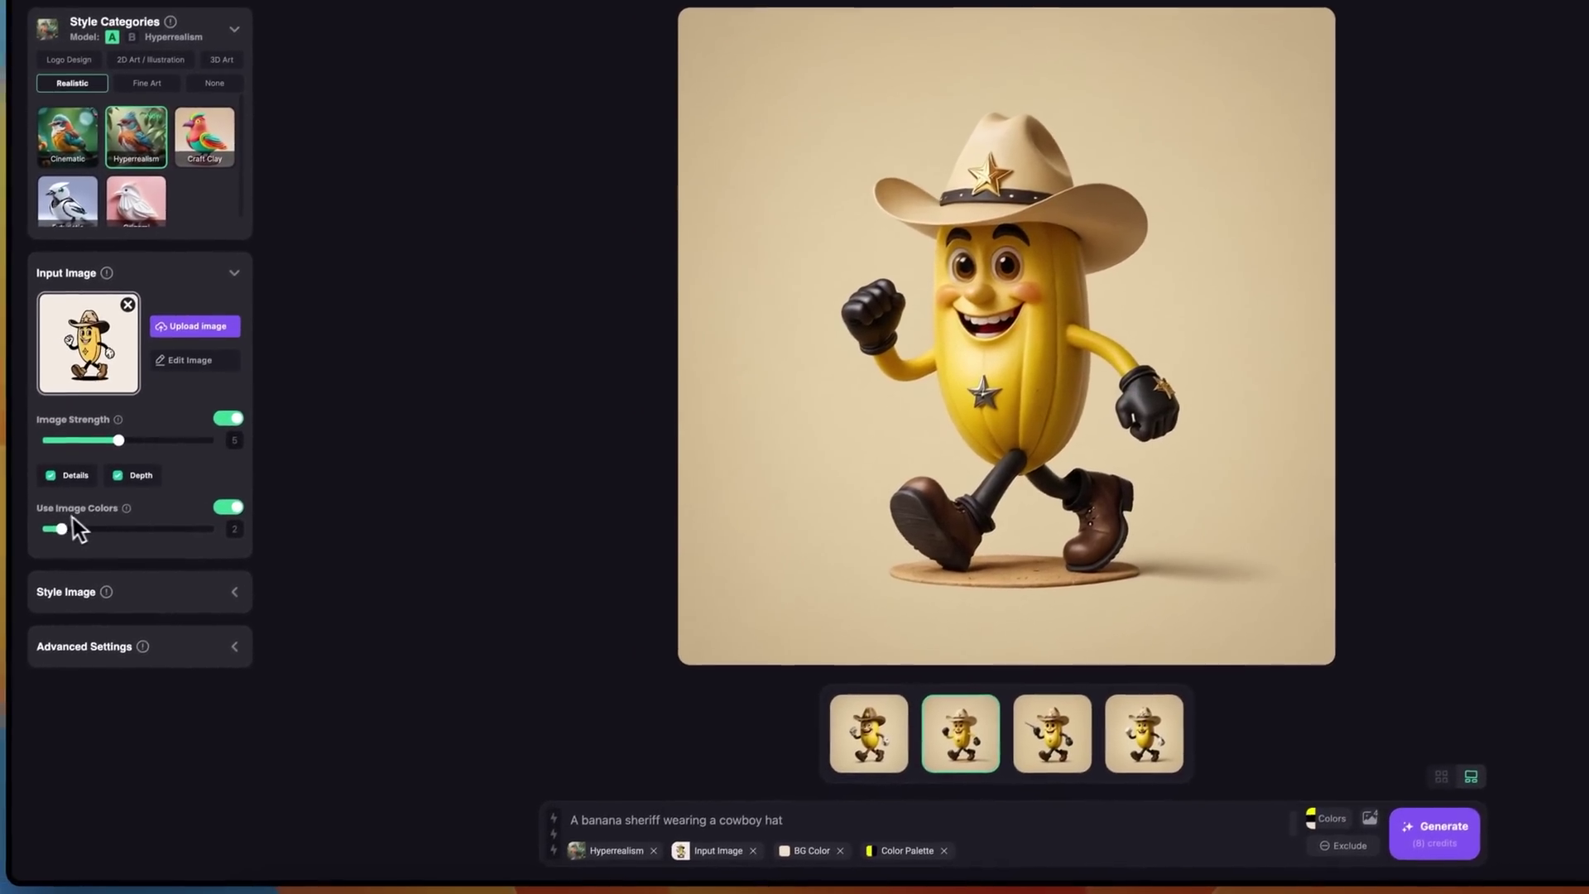
pyautogui.click(247, 522)
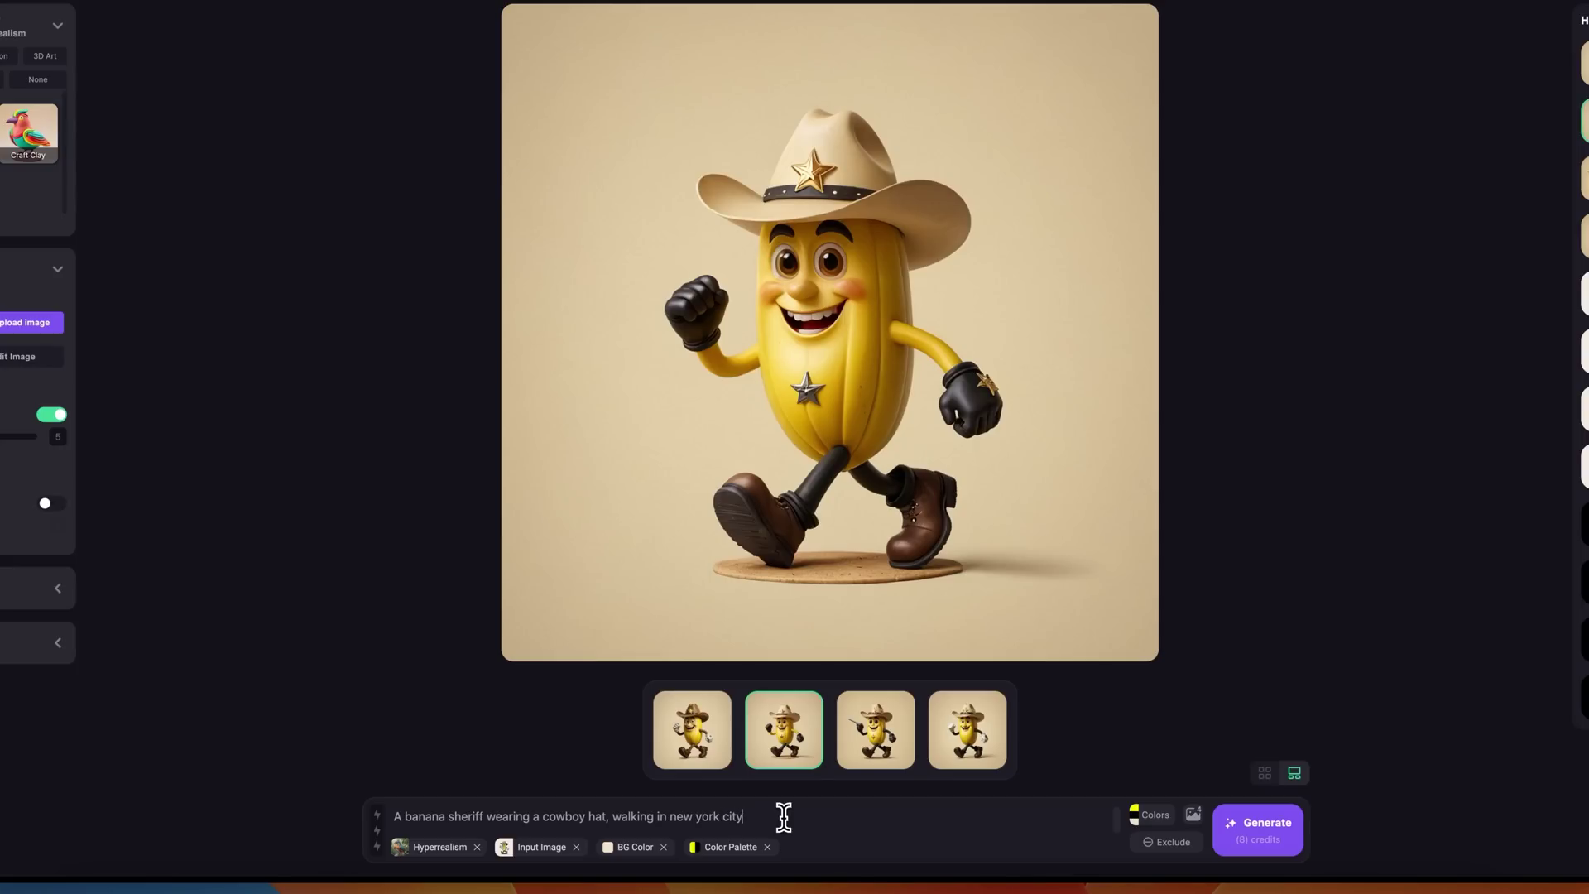
# - Clear the whole color palette, including the background color, and generate the banana sheriff walking in New York City
pyautogui.click(1158, 815)
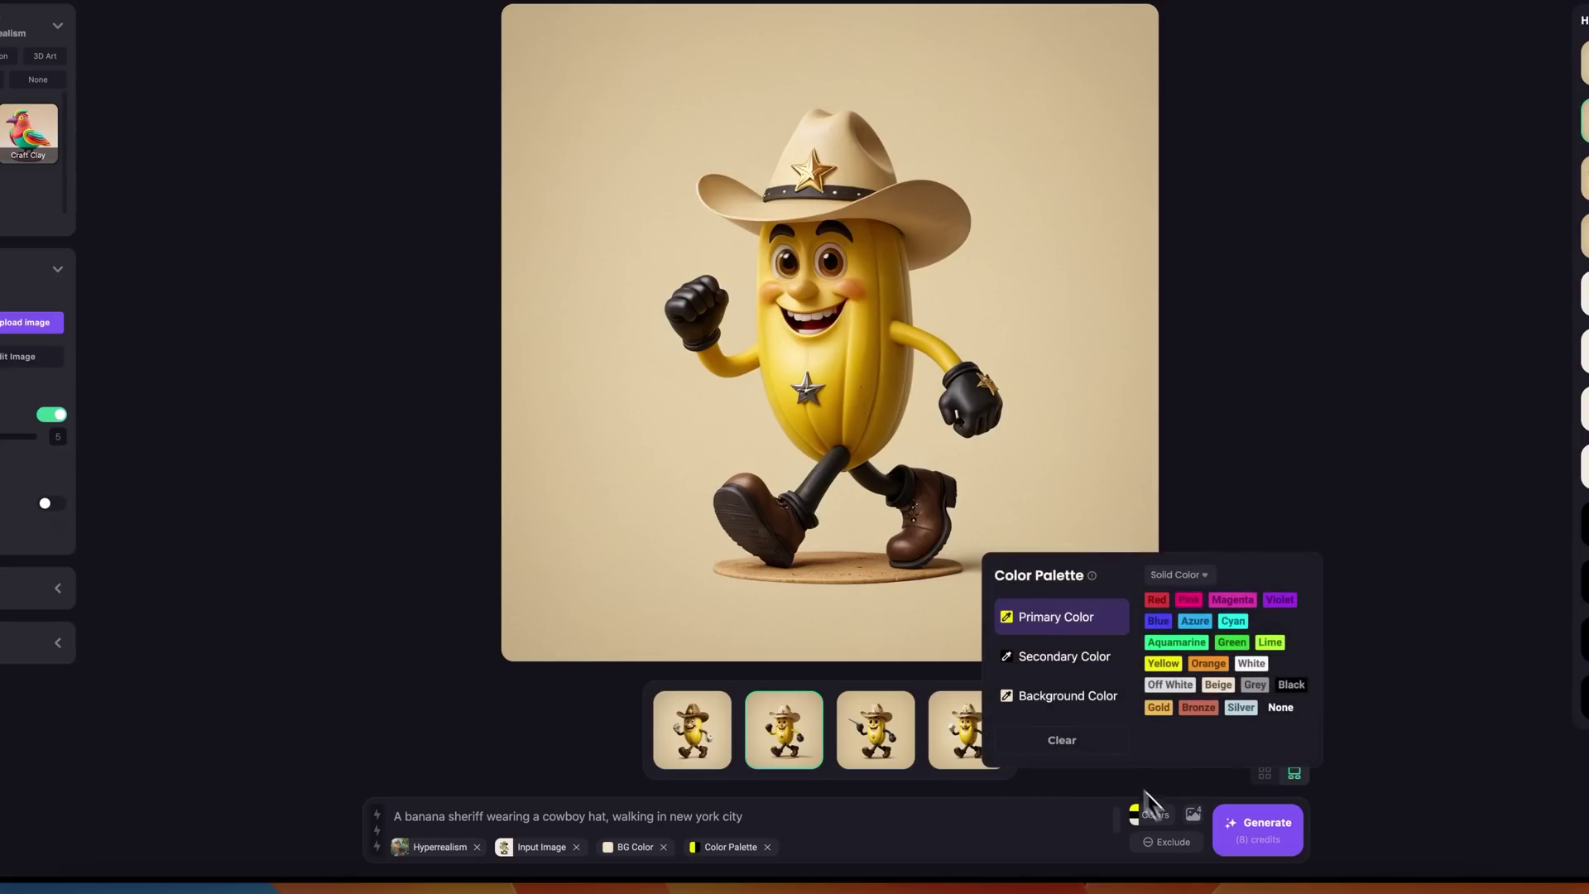
pyautogui.click(1084, 706)
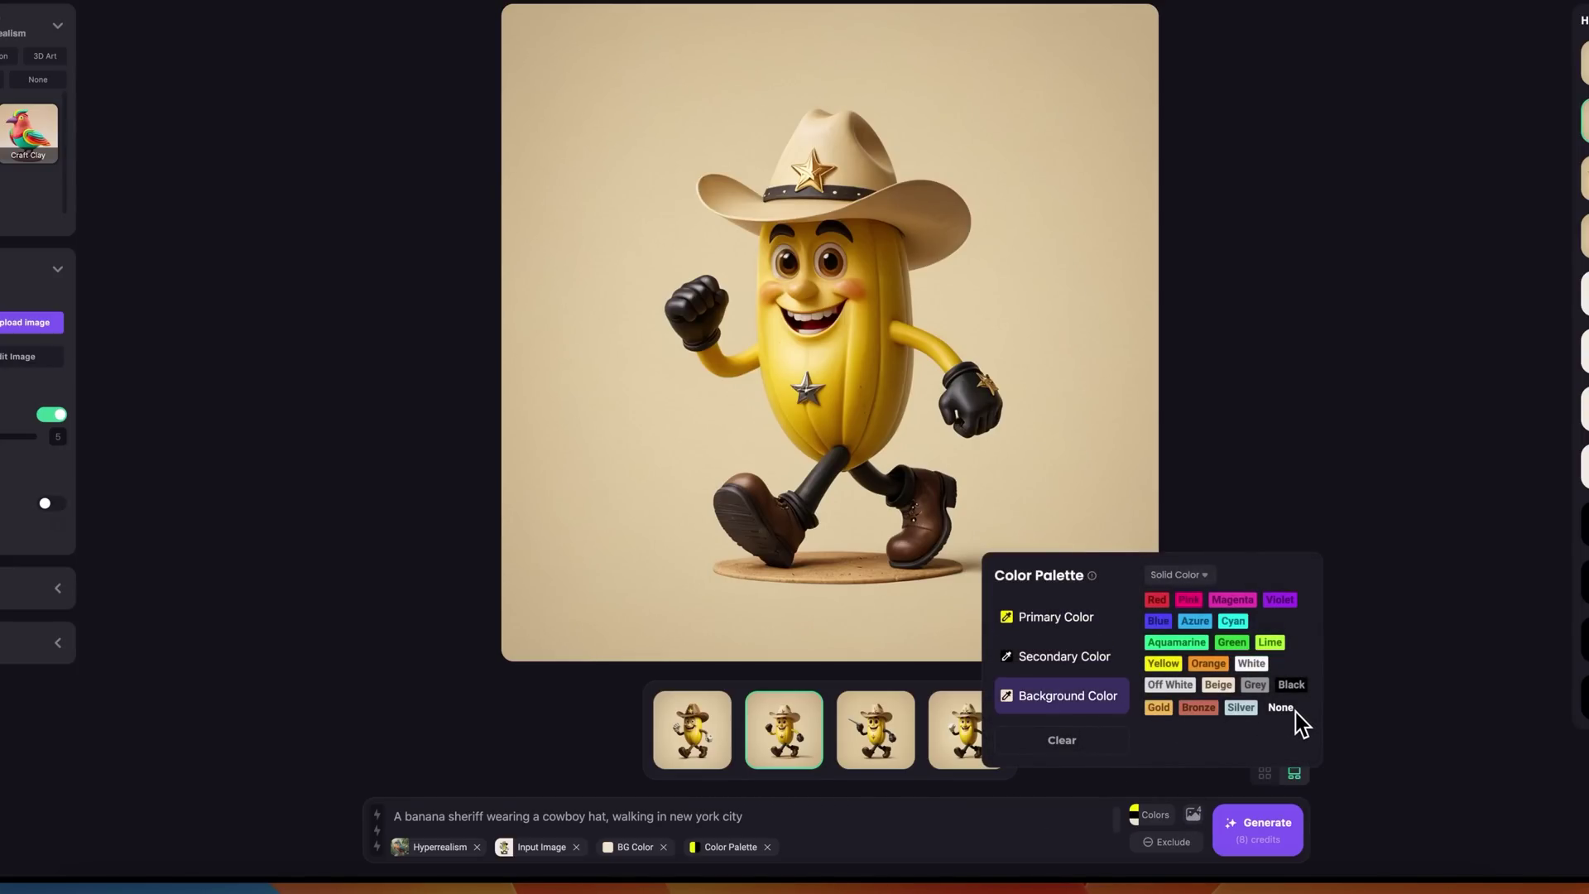
pyautogui.click(1108, 742)
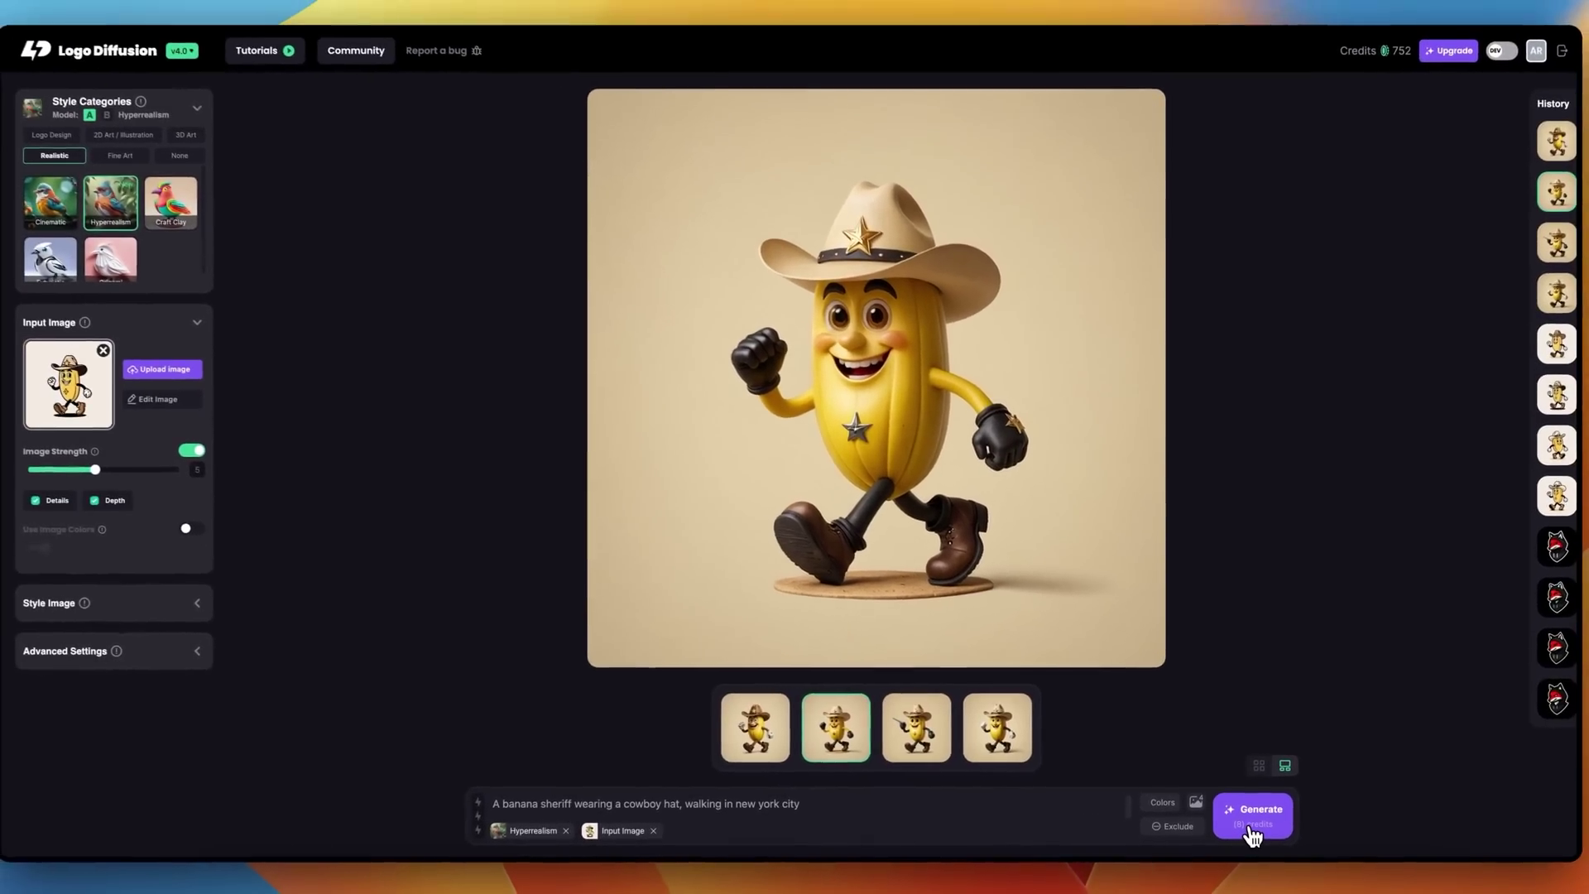
pyautogui.click(1257, 844)
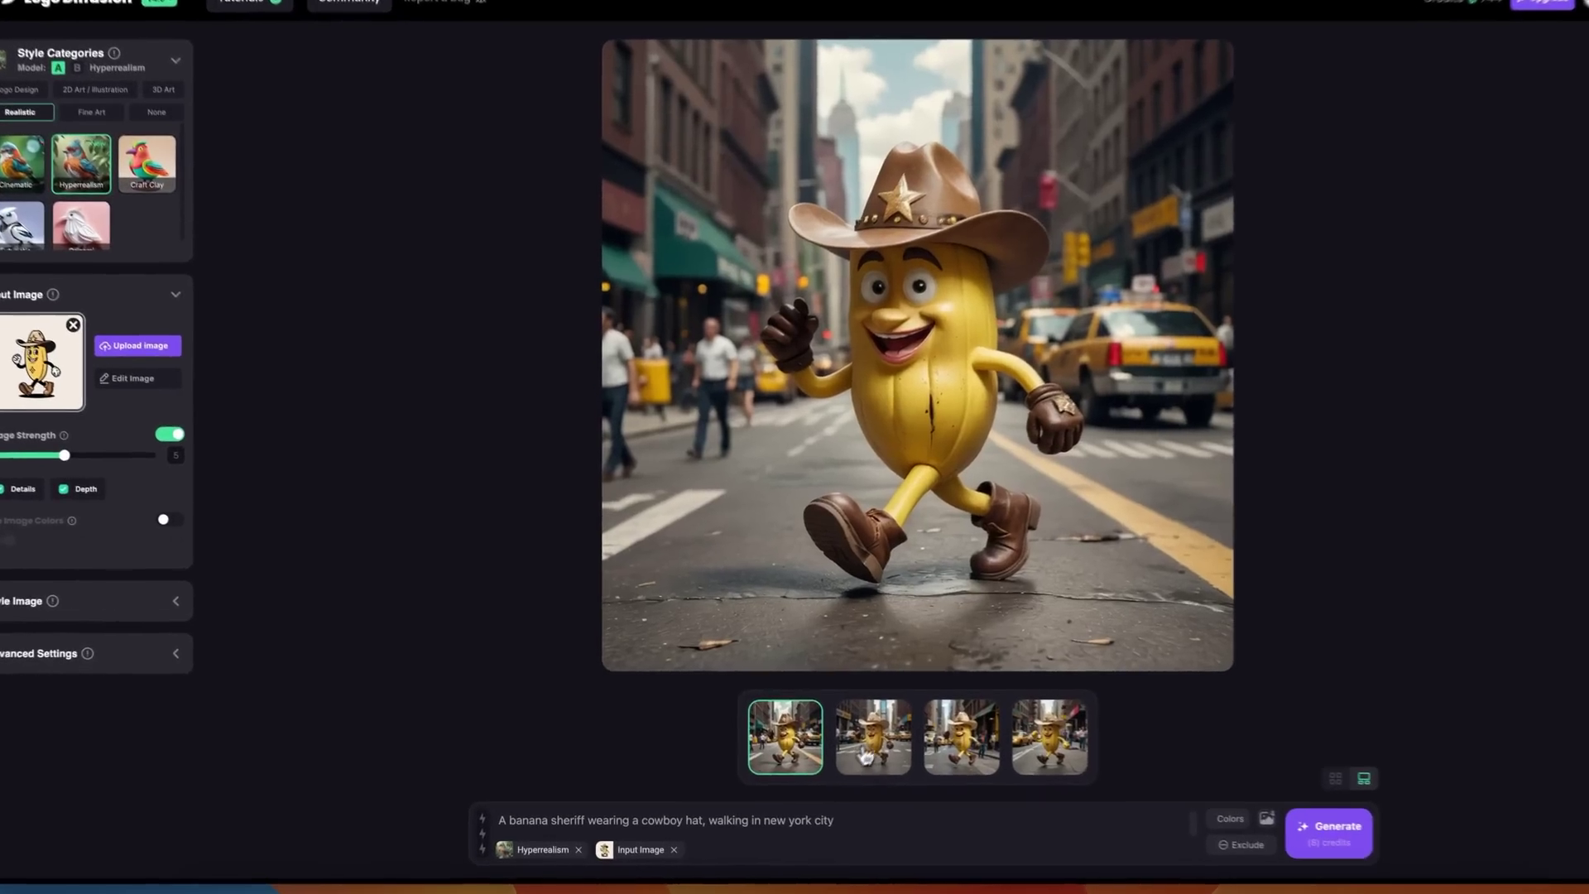
# - Look through the four New York City banana sheriff variations, ending on the first one
pyautogui.click(840, 727)
pyautogui.click(998, 754)
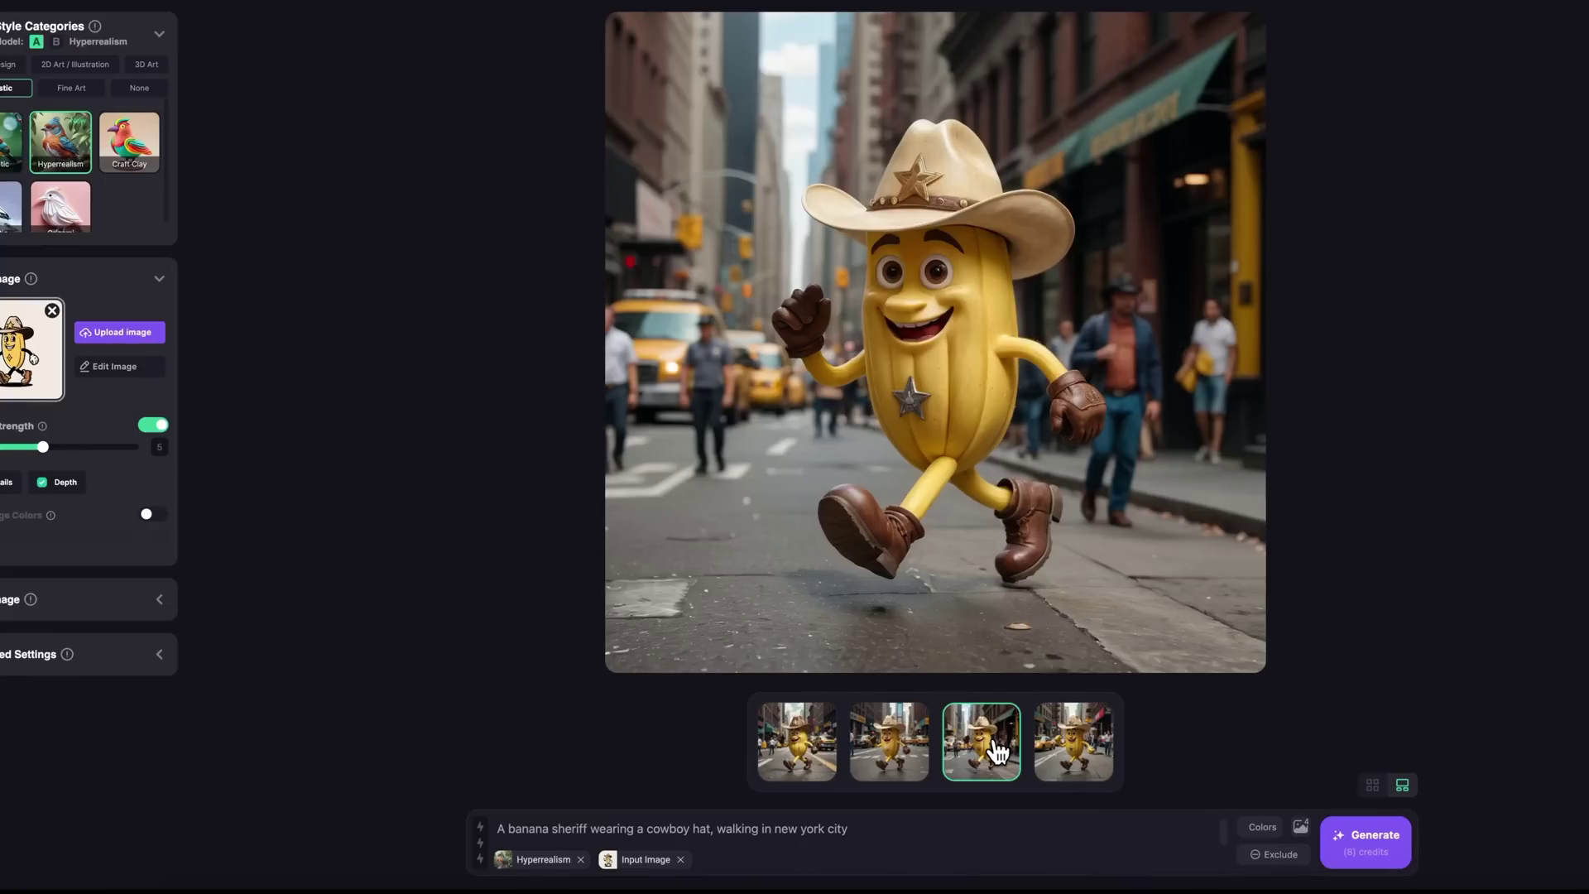
pyautogui.click(1057, 753)
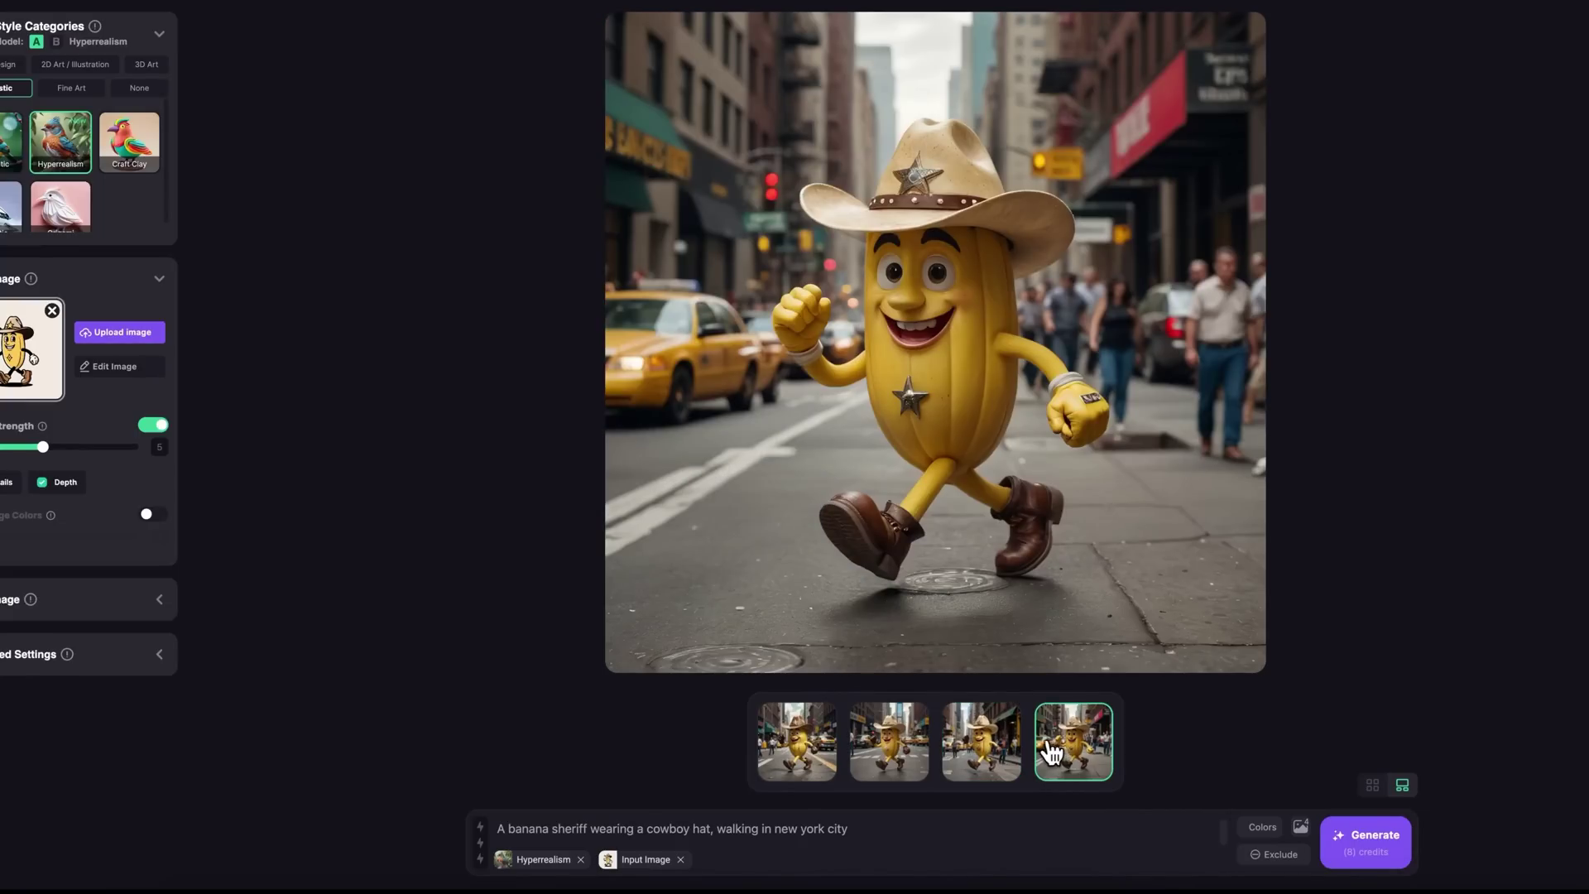
pyautogui.click(887, 757)
pyautogui.click(796, 751)
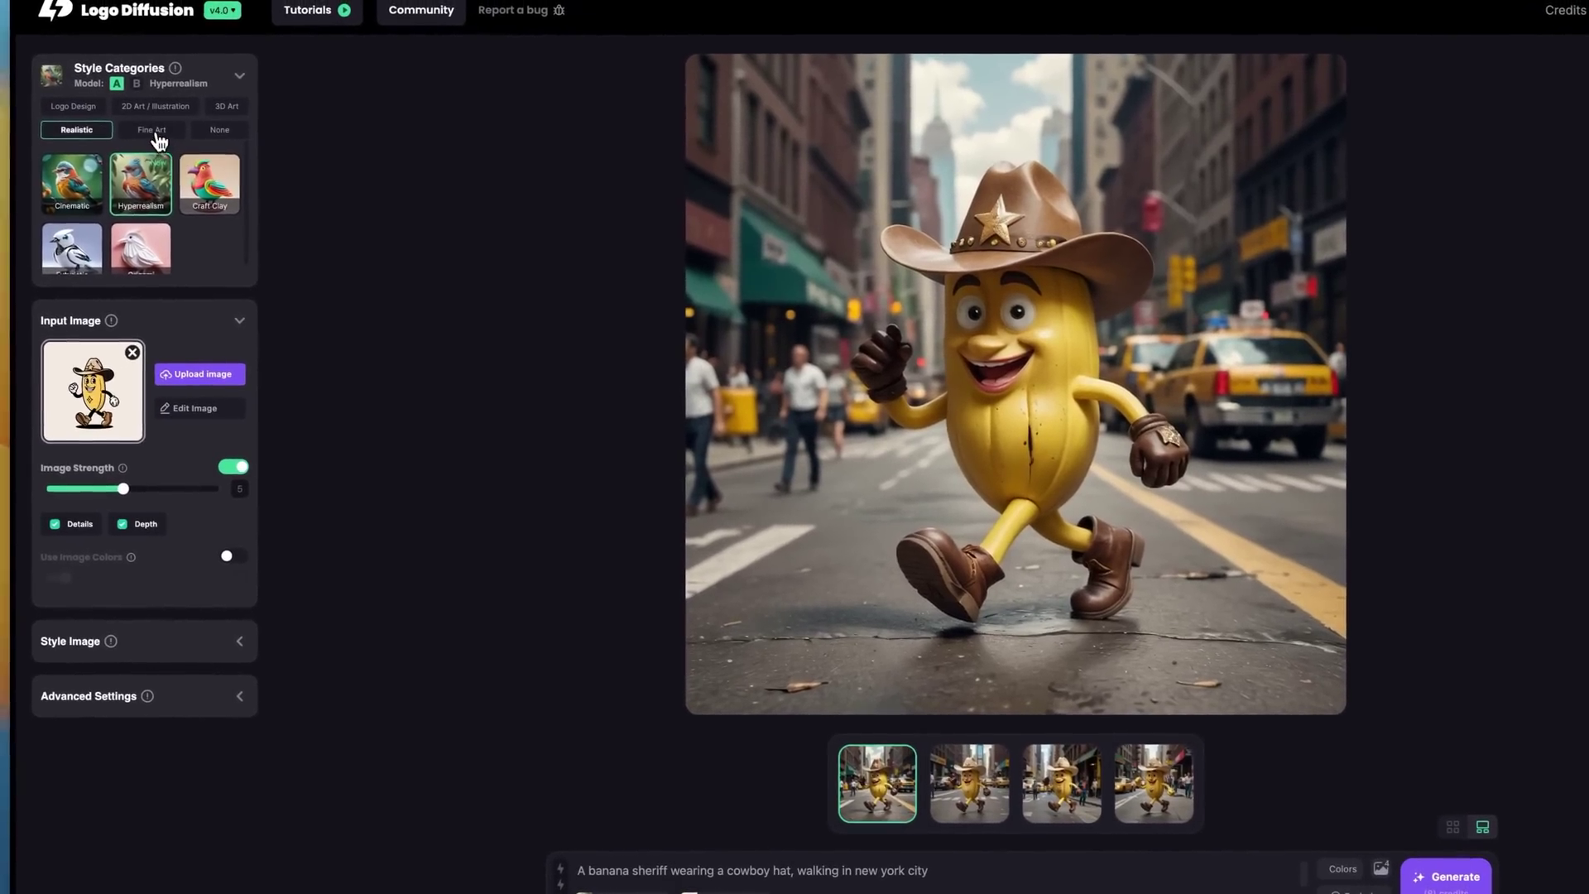
# - Look at the Fine Art and 3D Art style categories, and go back to the Realistic styles
pyautogui.click(156, 133)
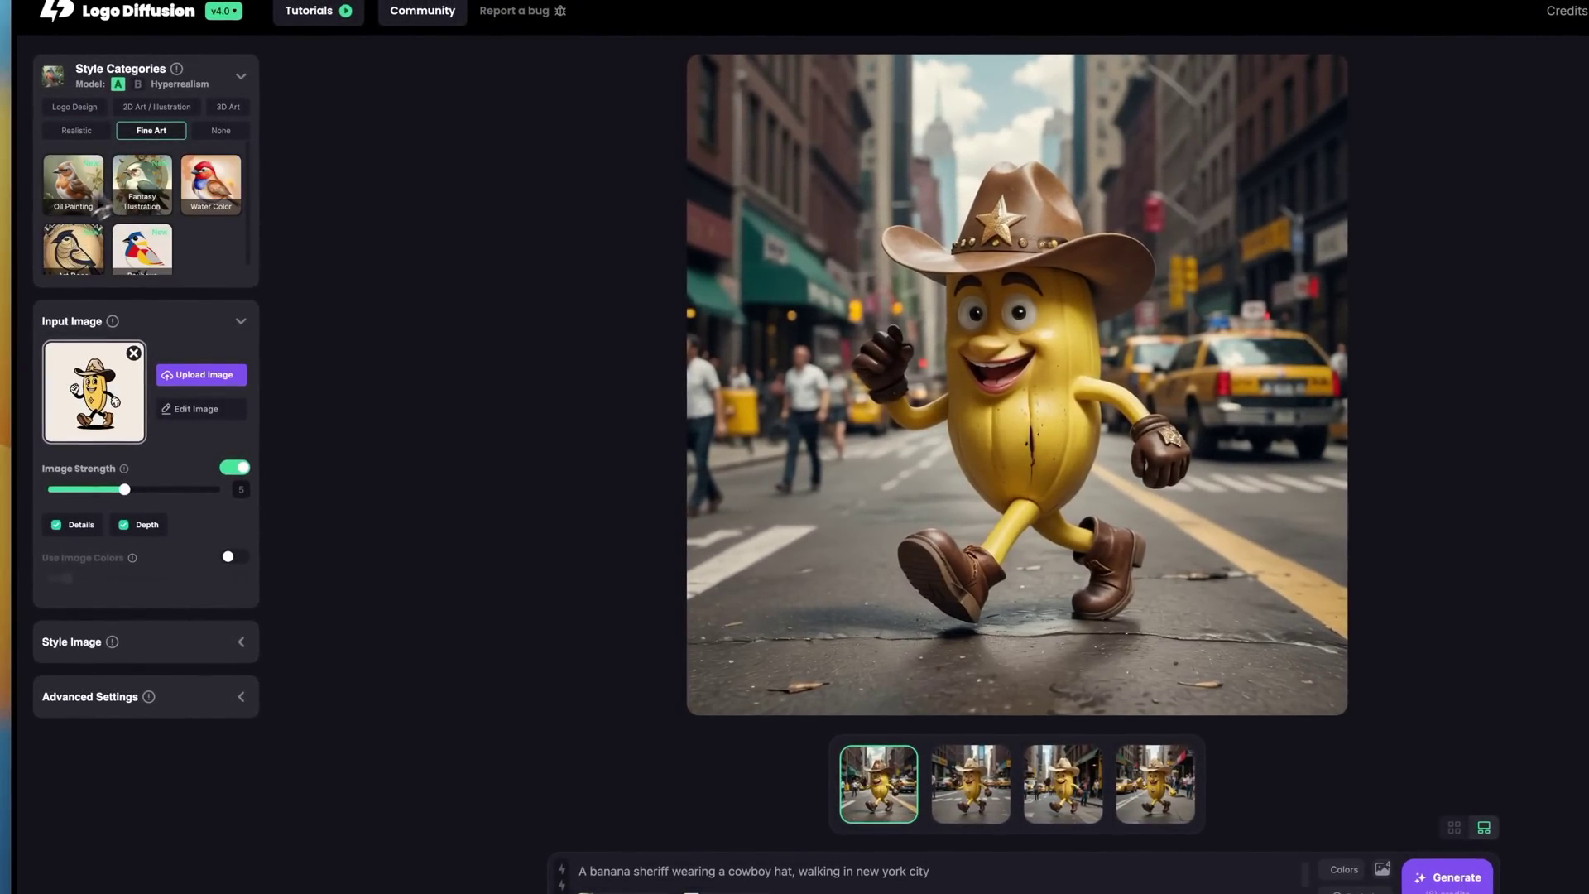
pyautogui.click(226, 109)
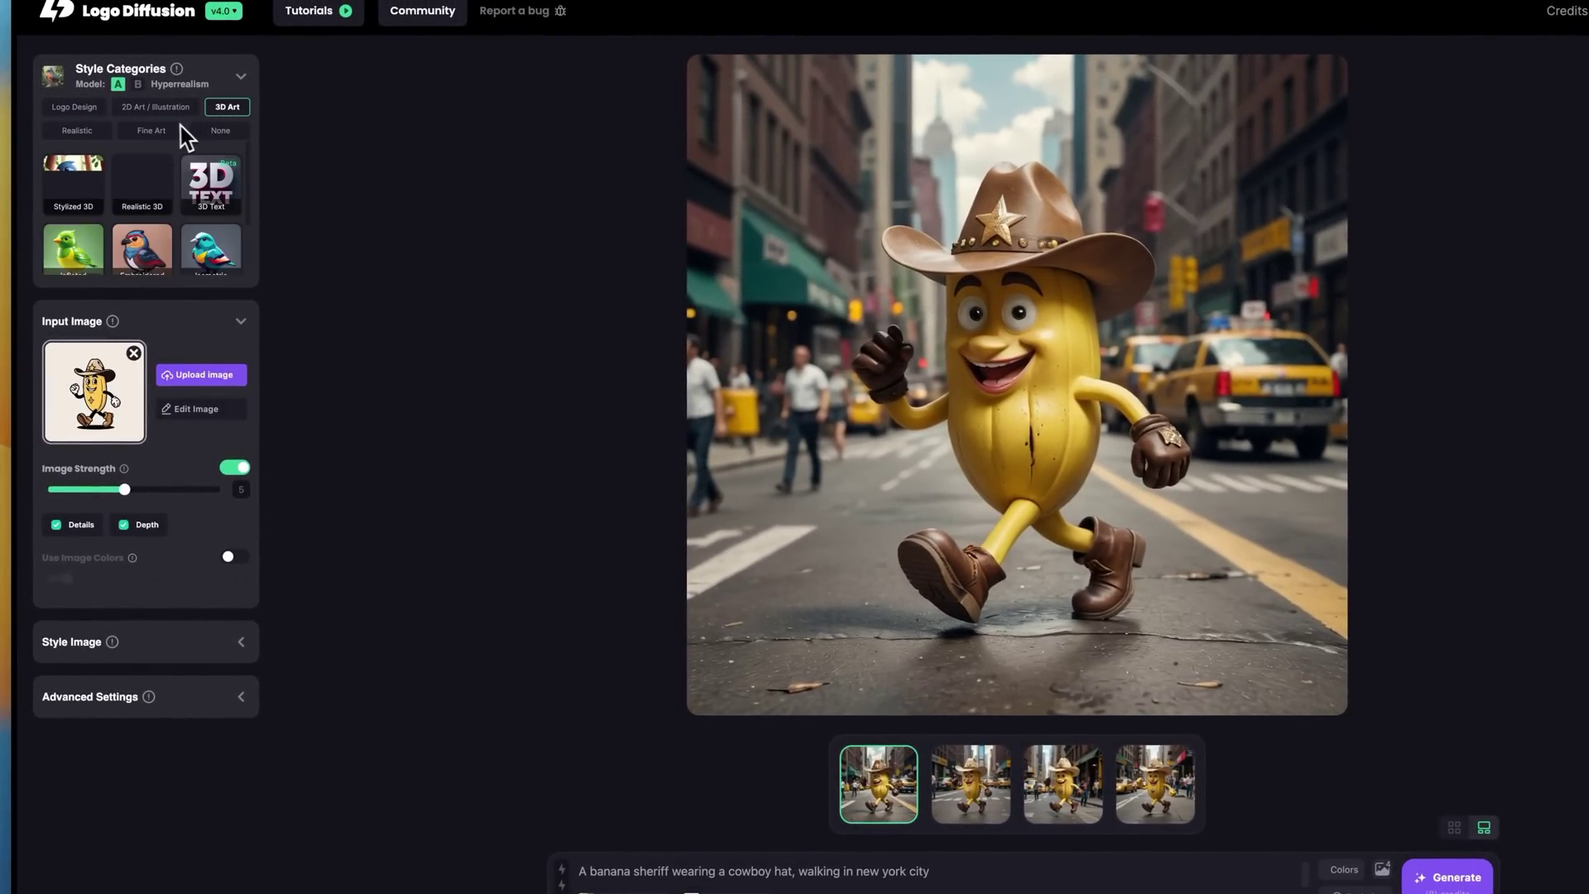
pyautogui.click(98, 133)
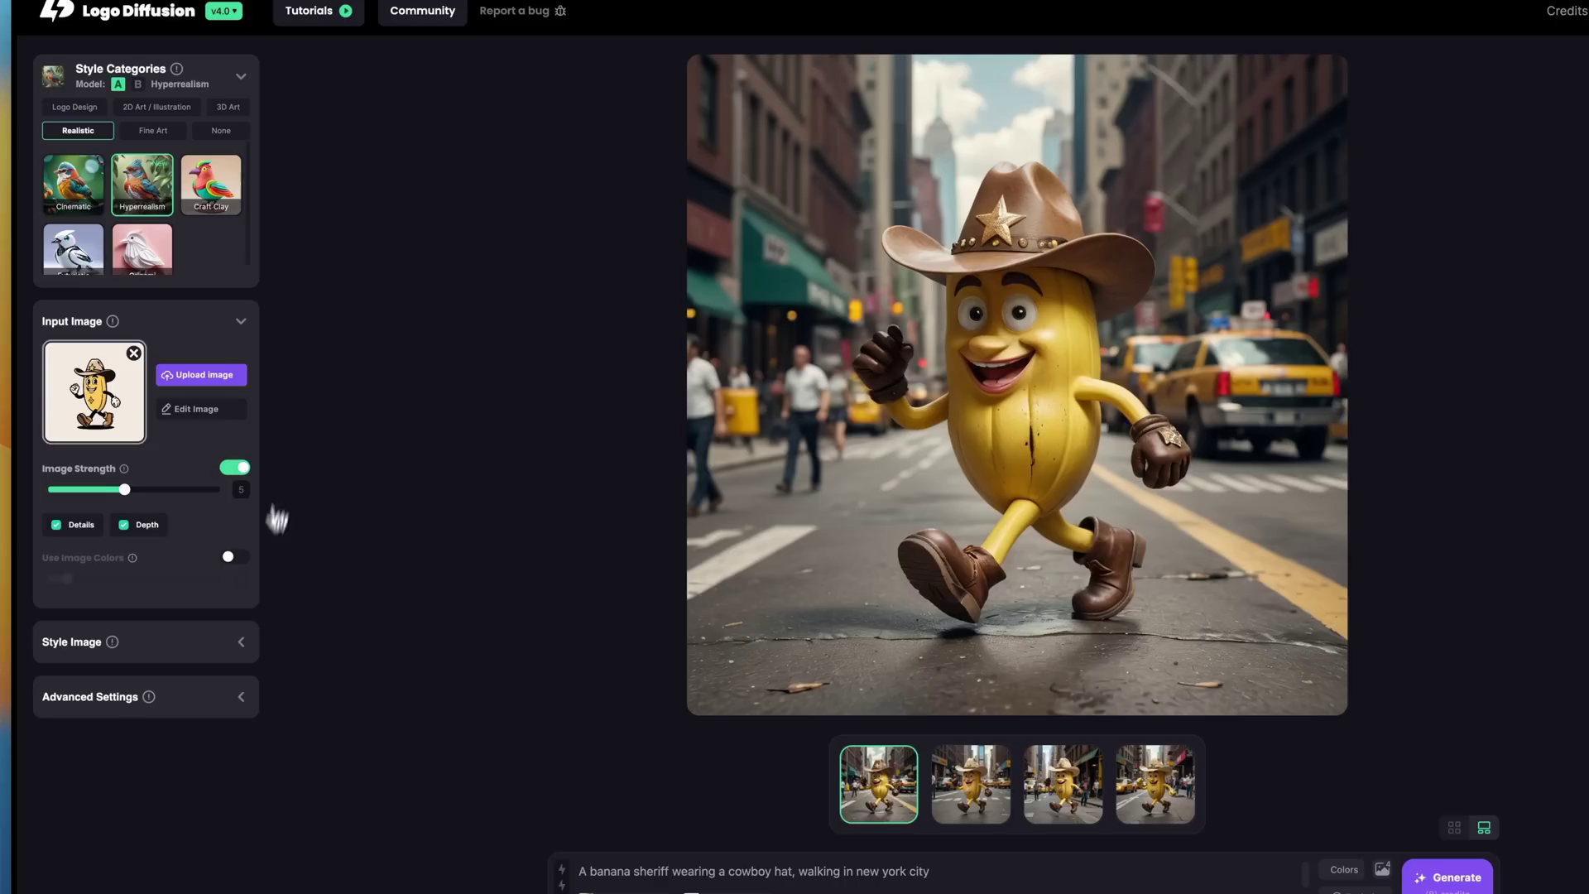
# - Browse the style image gallery and choose the engraved gold coin as the style image
pyautogui.click(201, 646)
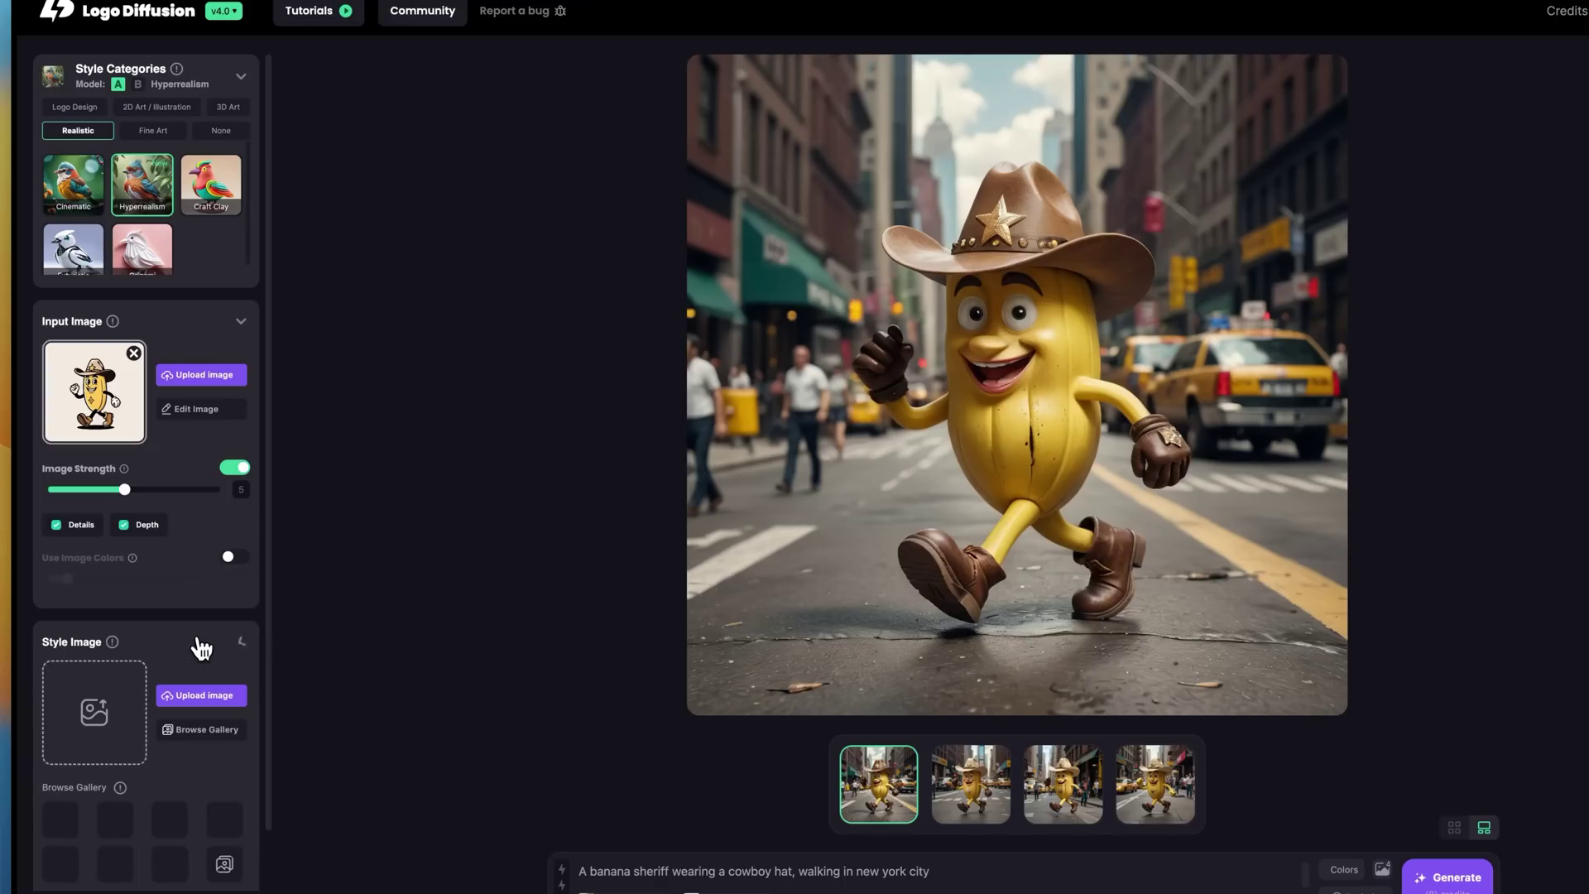
pyautogui.scroll(-2, 156, 634)
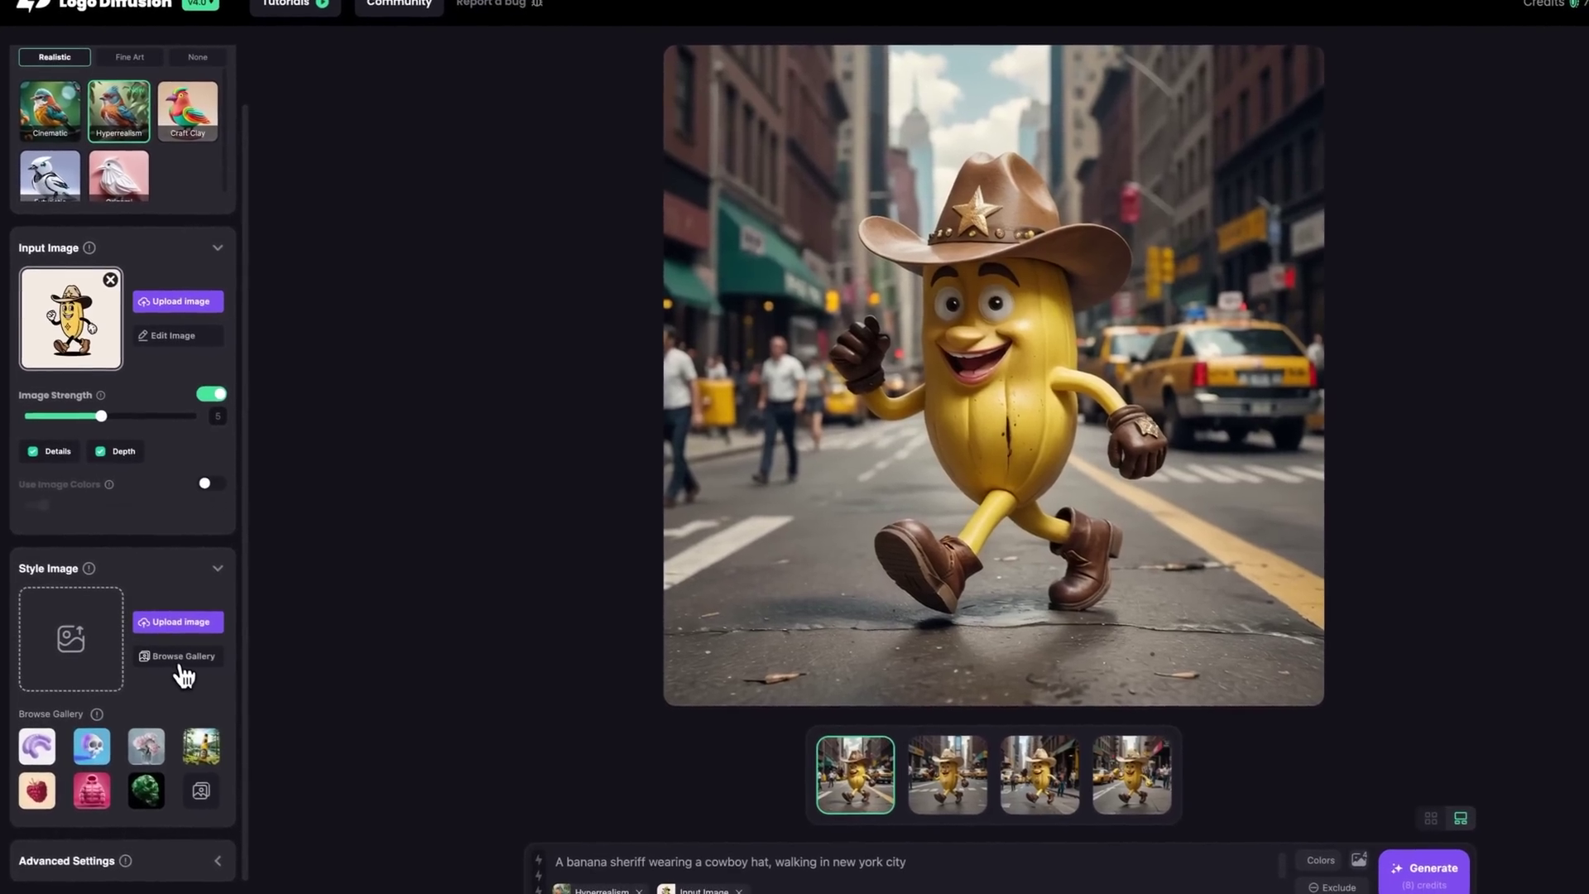
pyautogui.click(180, 663)
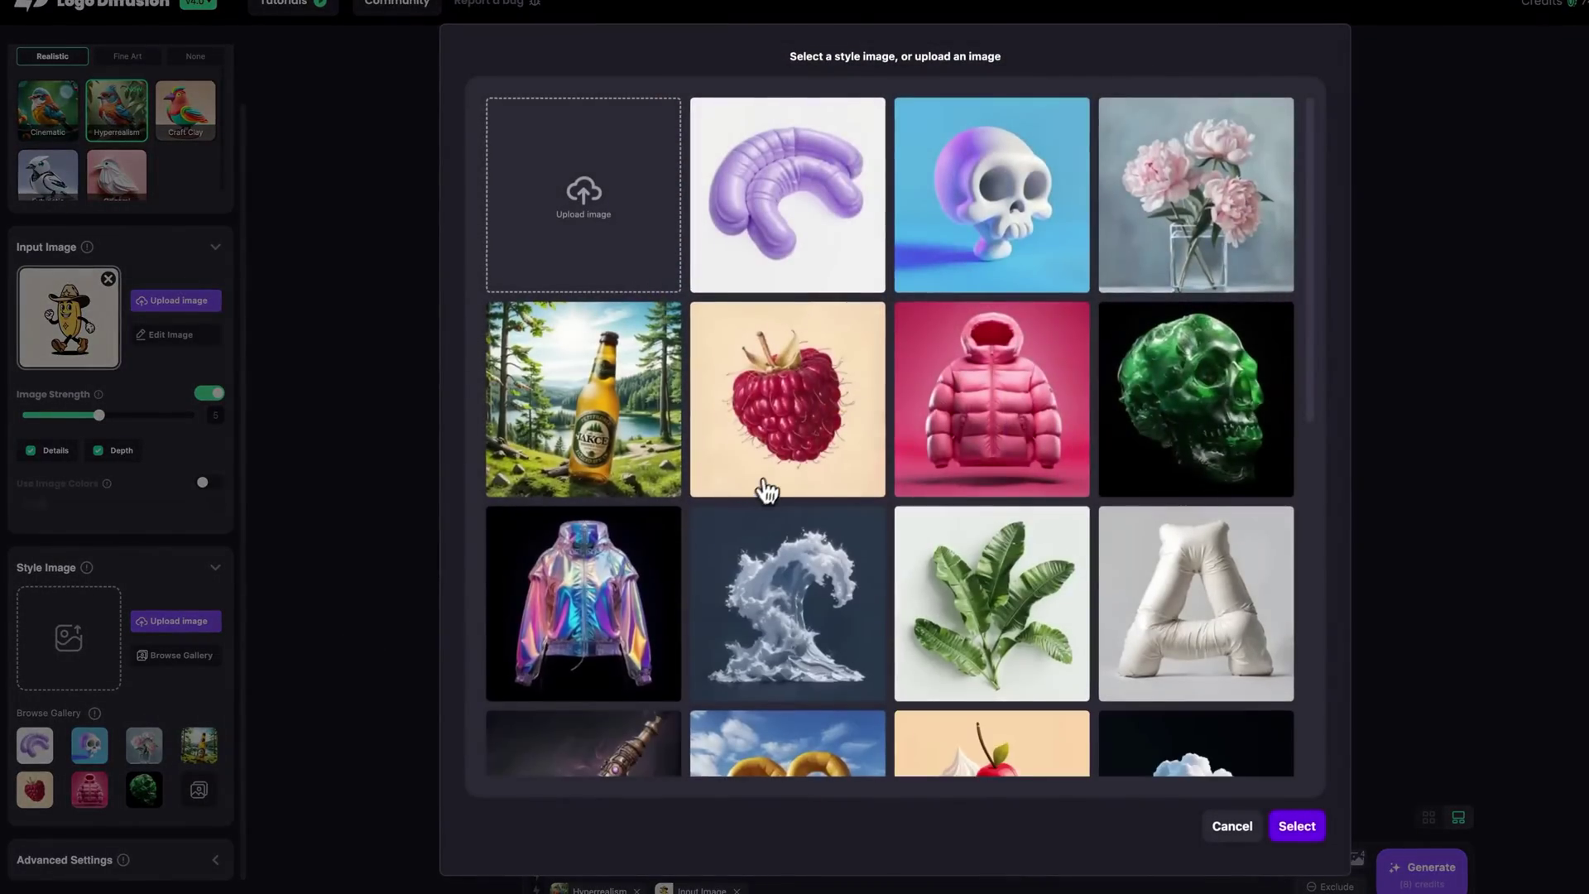
pyautogui.scroll(-7, 816, 461)
pyautogui.scroll(8, 787, 476)
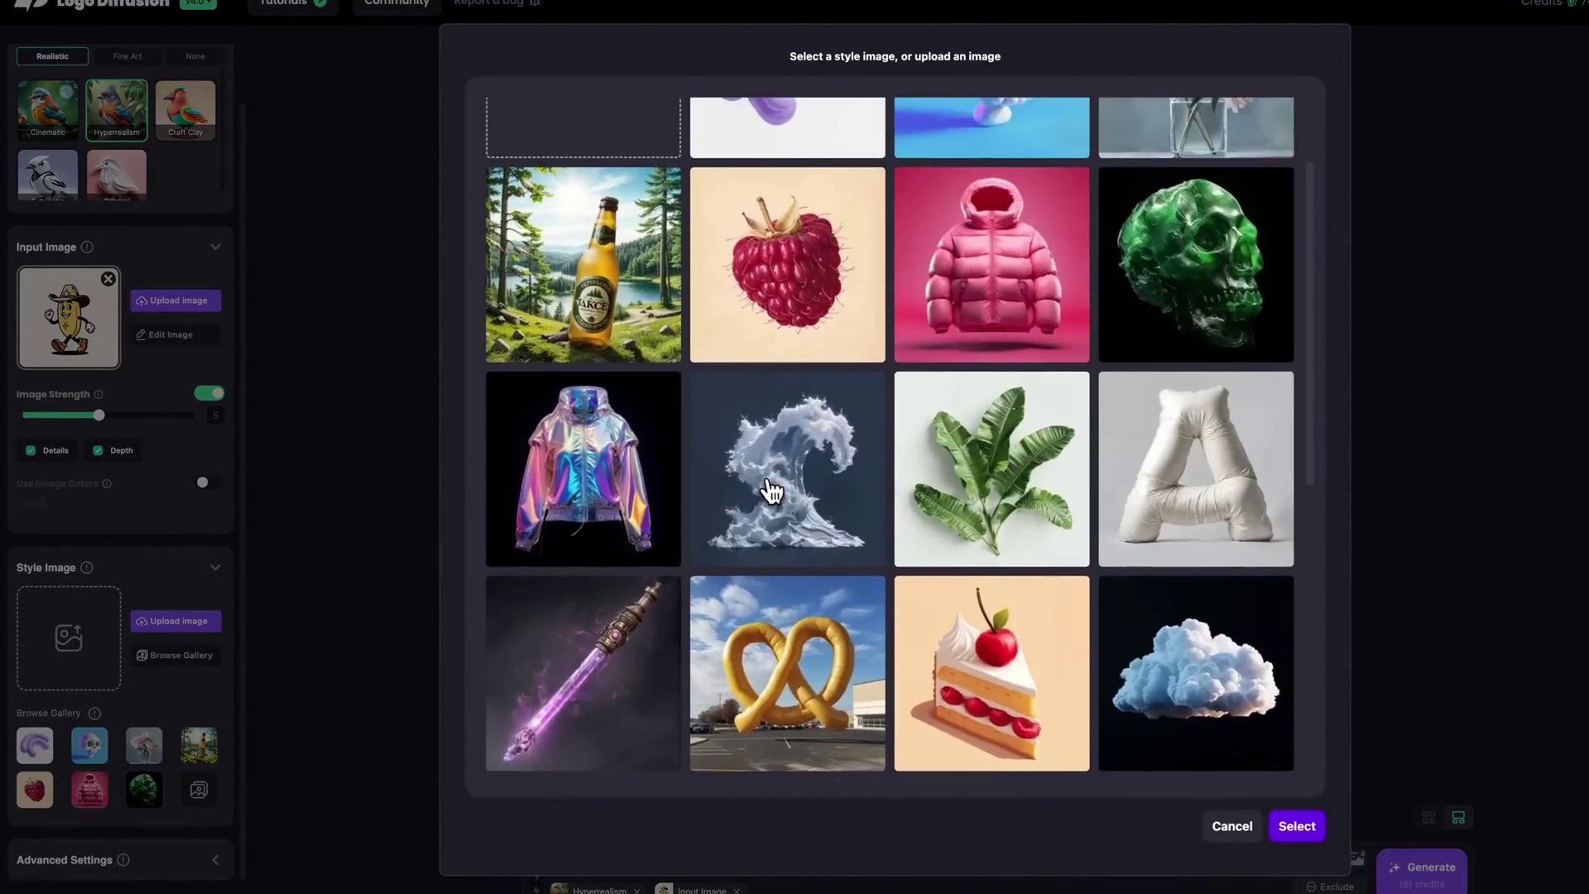
pyautogui.scroll(-8, 582, 254)
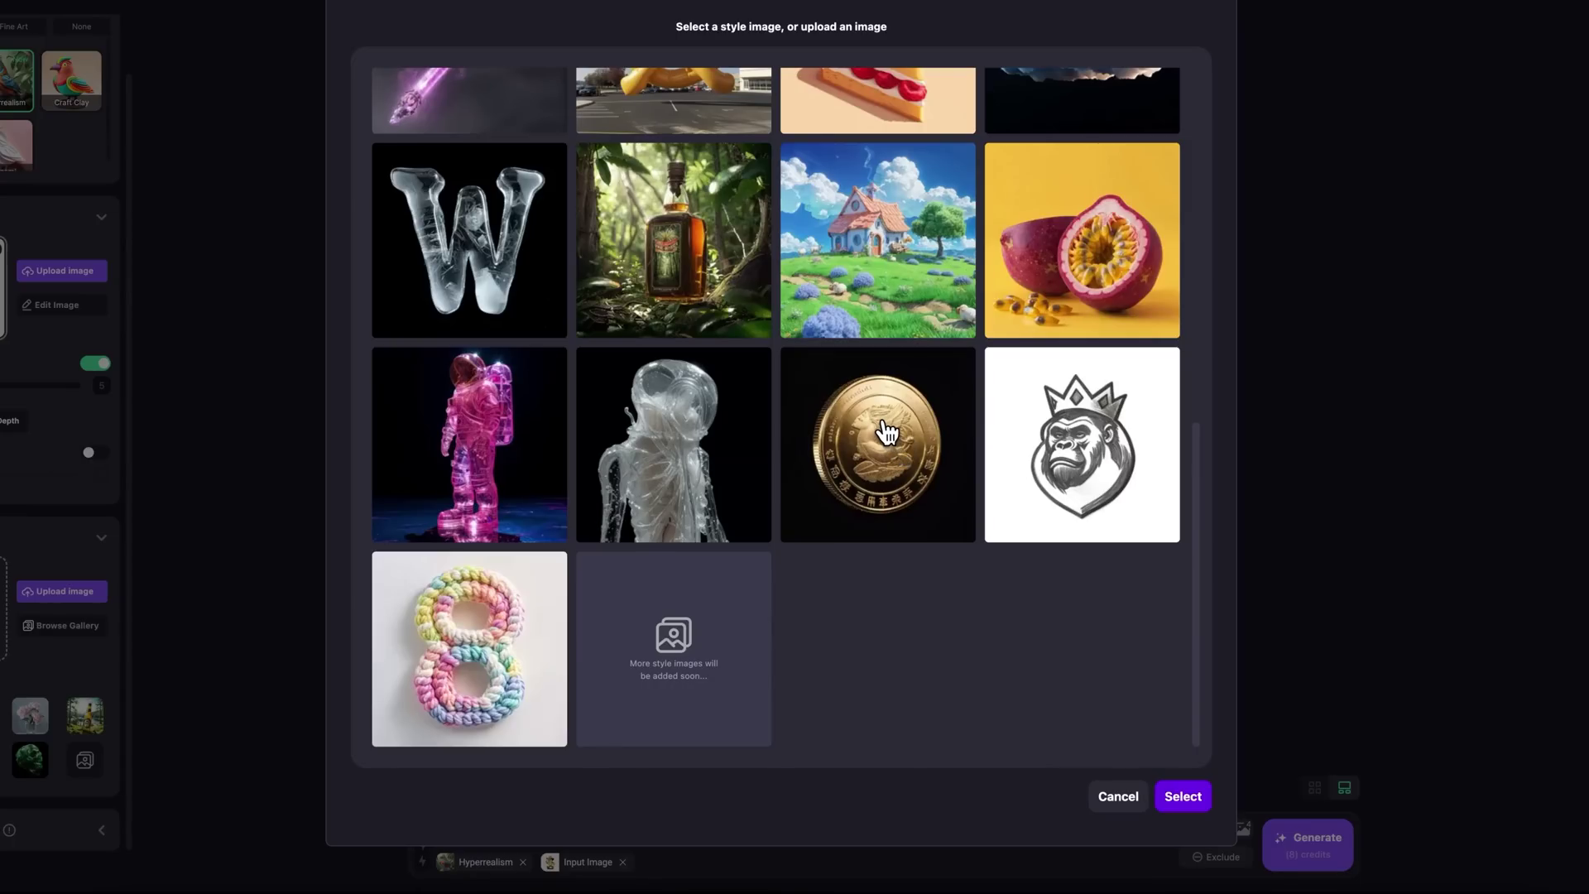
pyautogui.click(886, 432)
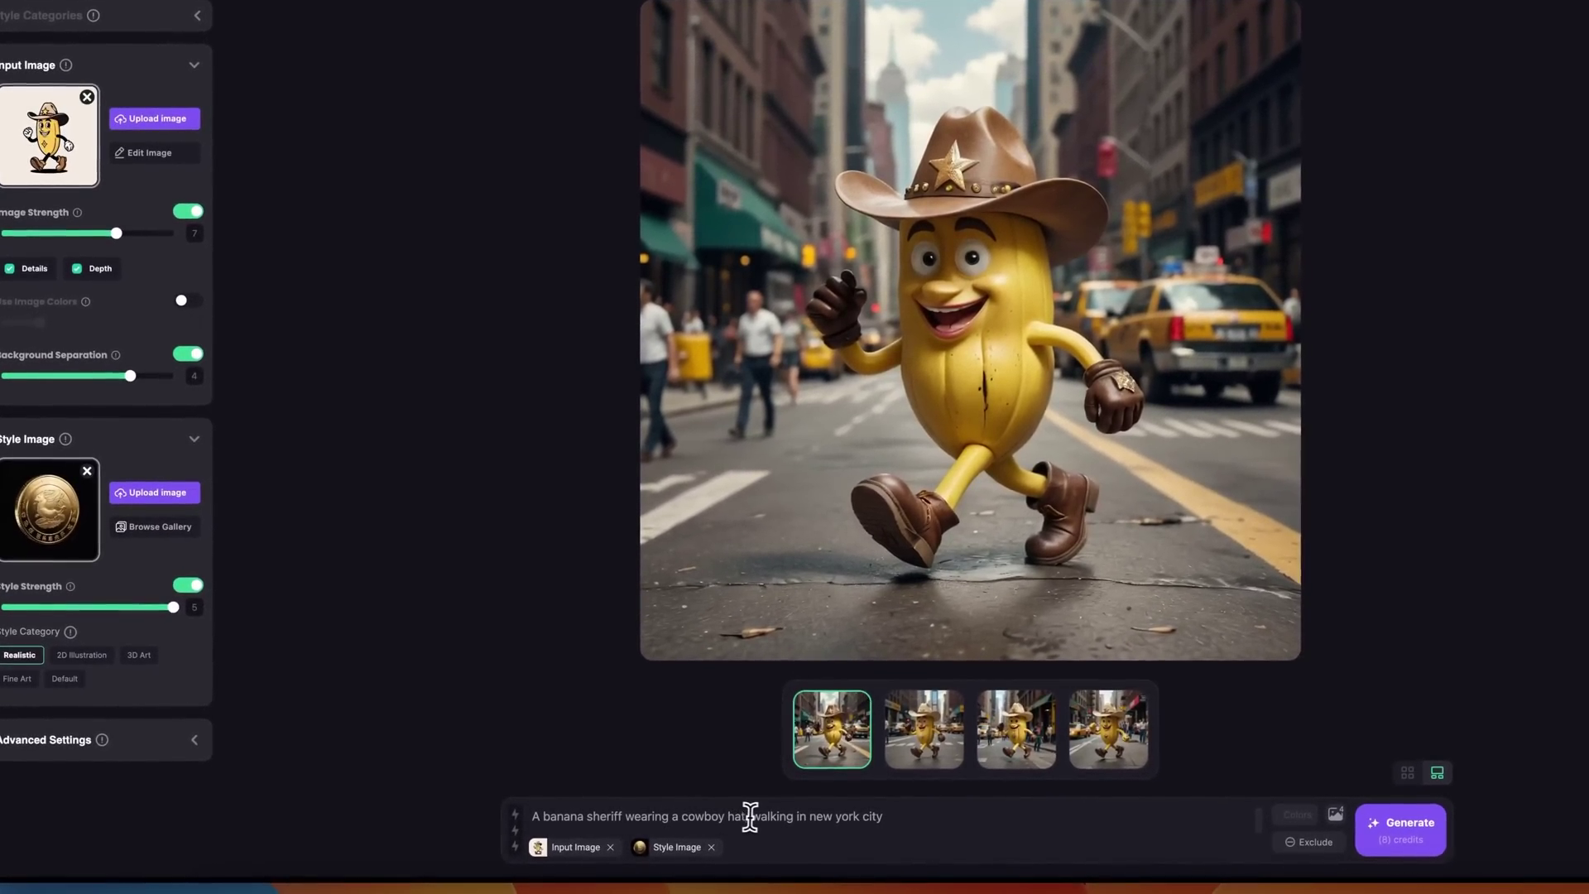
# - Replace "walking in new york city" in the prompt with "made of gold" and generate the golden banana sheriff
pyautogui.moveTo(798, 860); pyautogui.dragTo(975, 876)
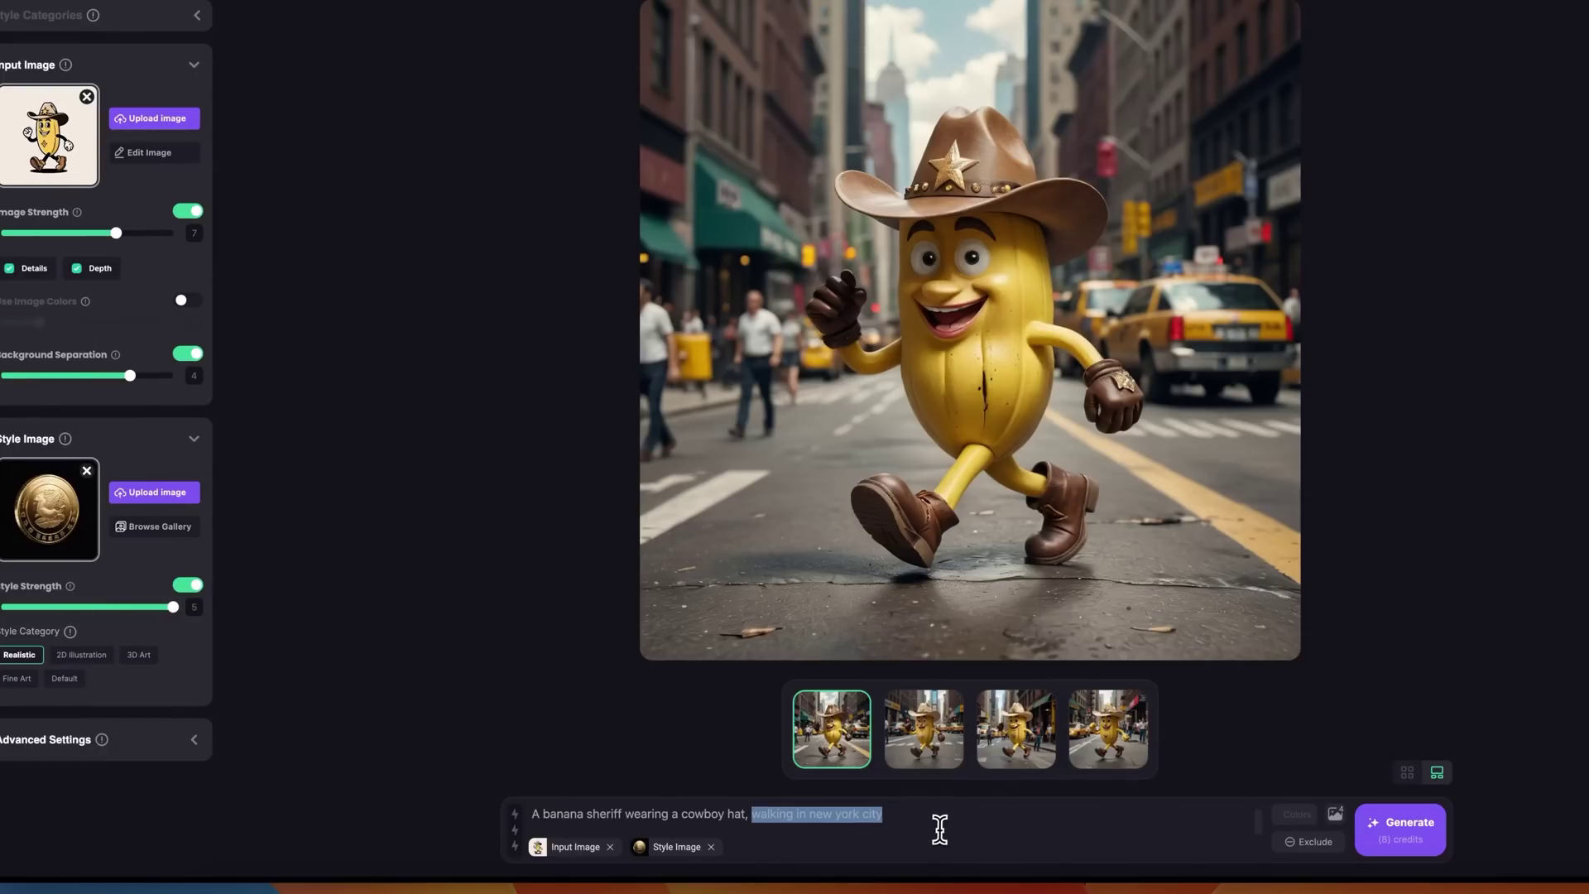
pyautogui.write('made of gold')
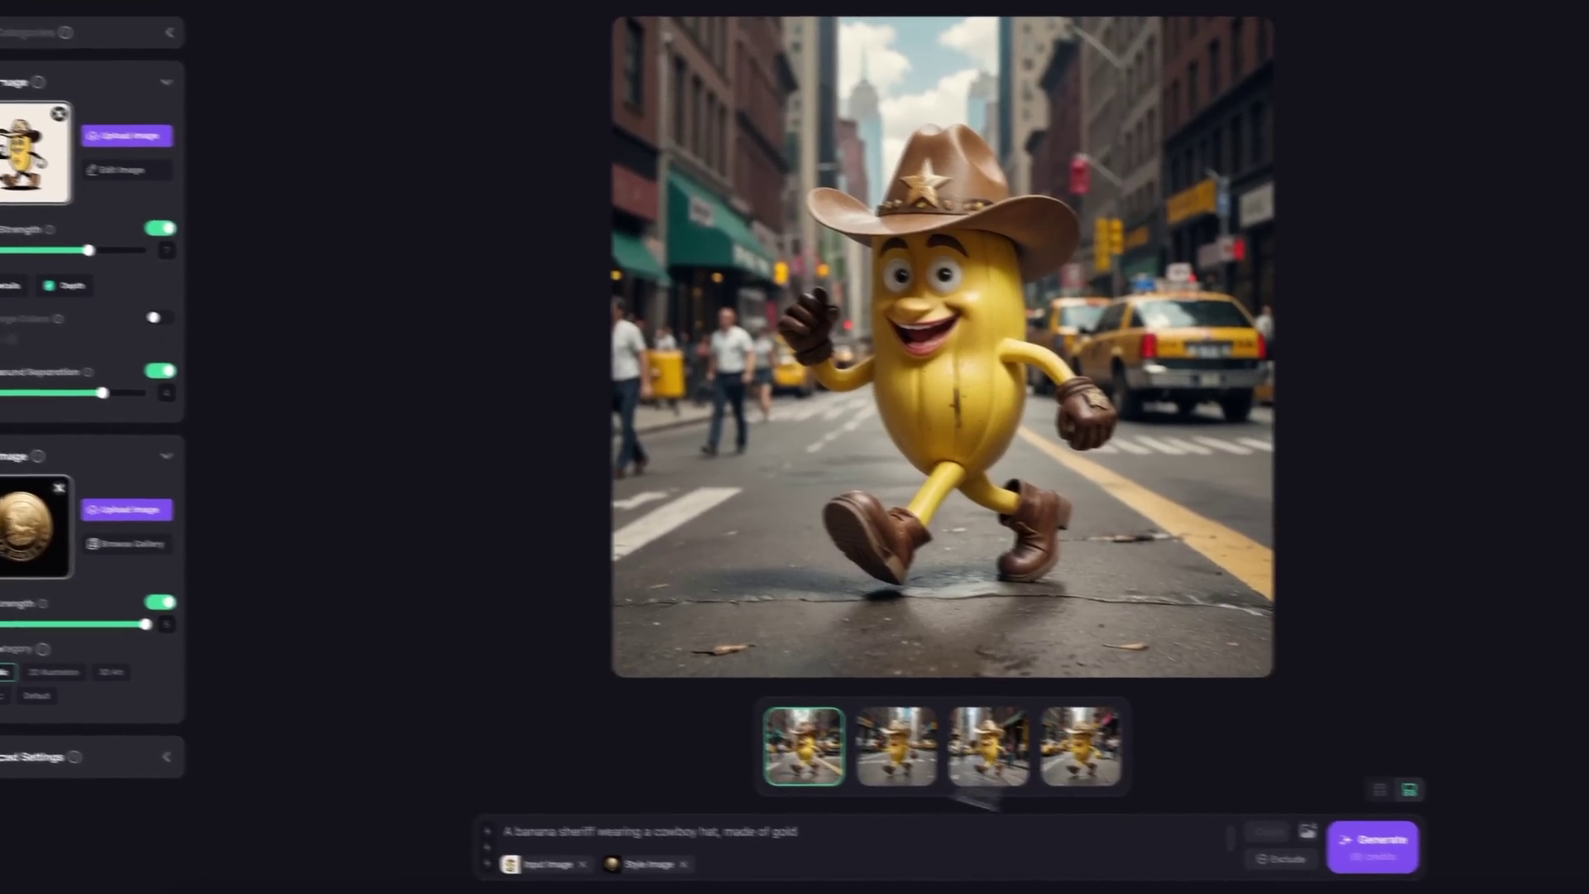
pyautogui.click(1362, 857)
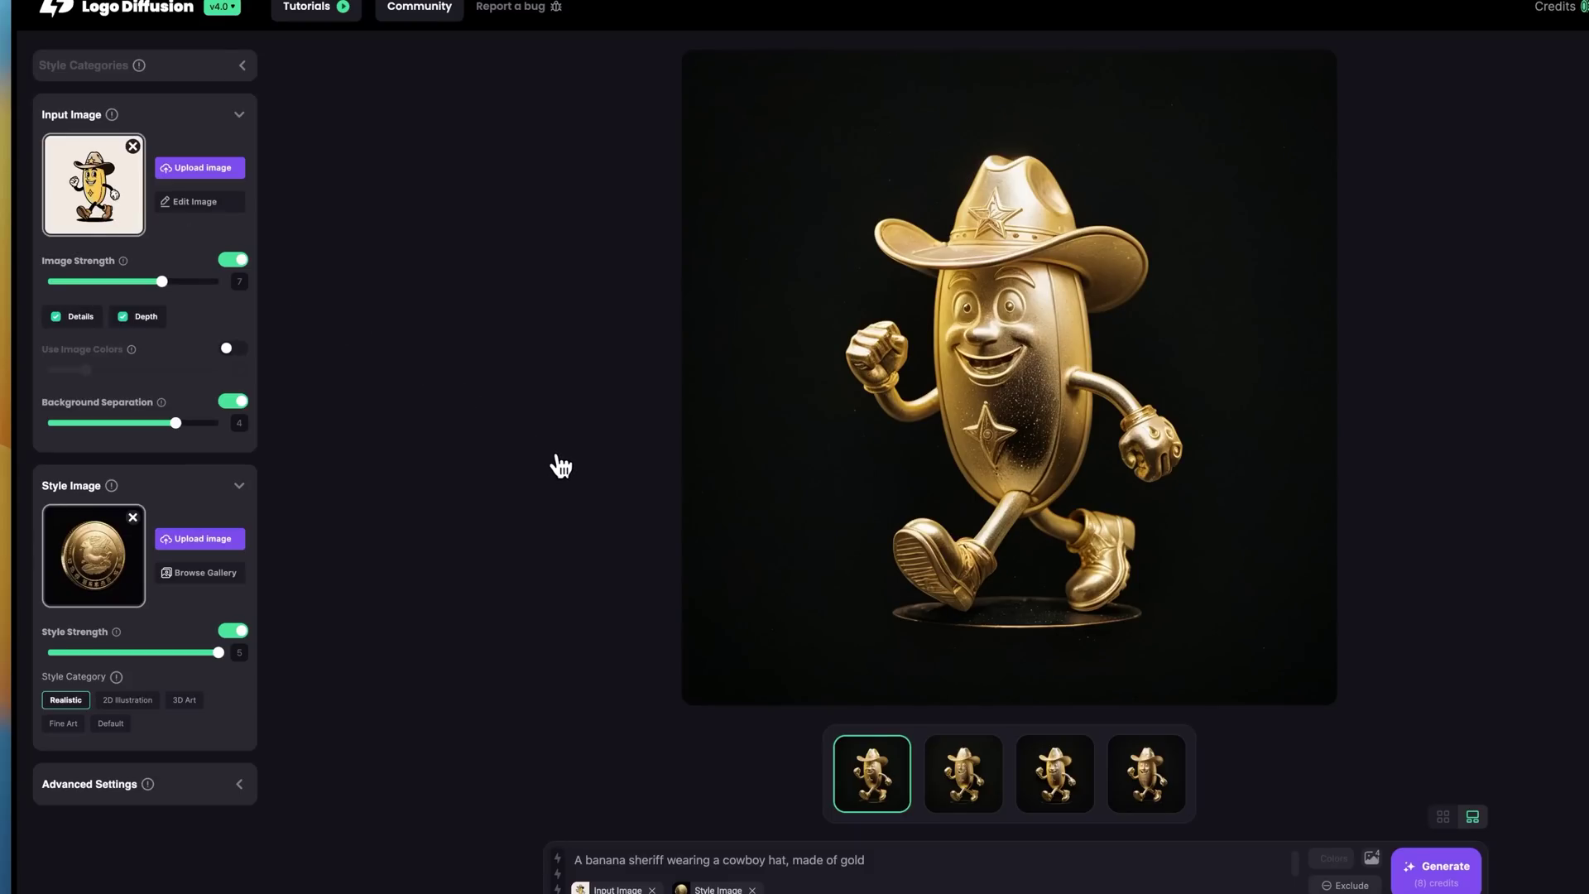
# - Look through the golden banana sheriff variations, ending on the fourth one
pyautogui.click(998, 773)
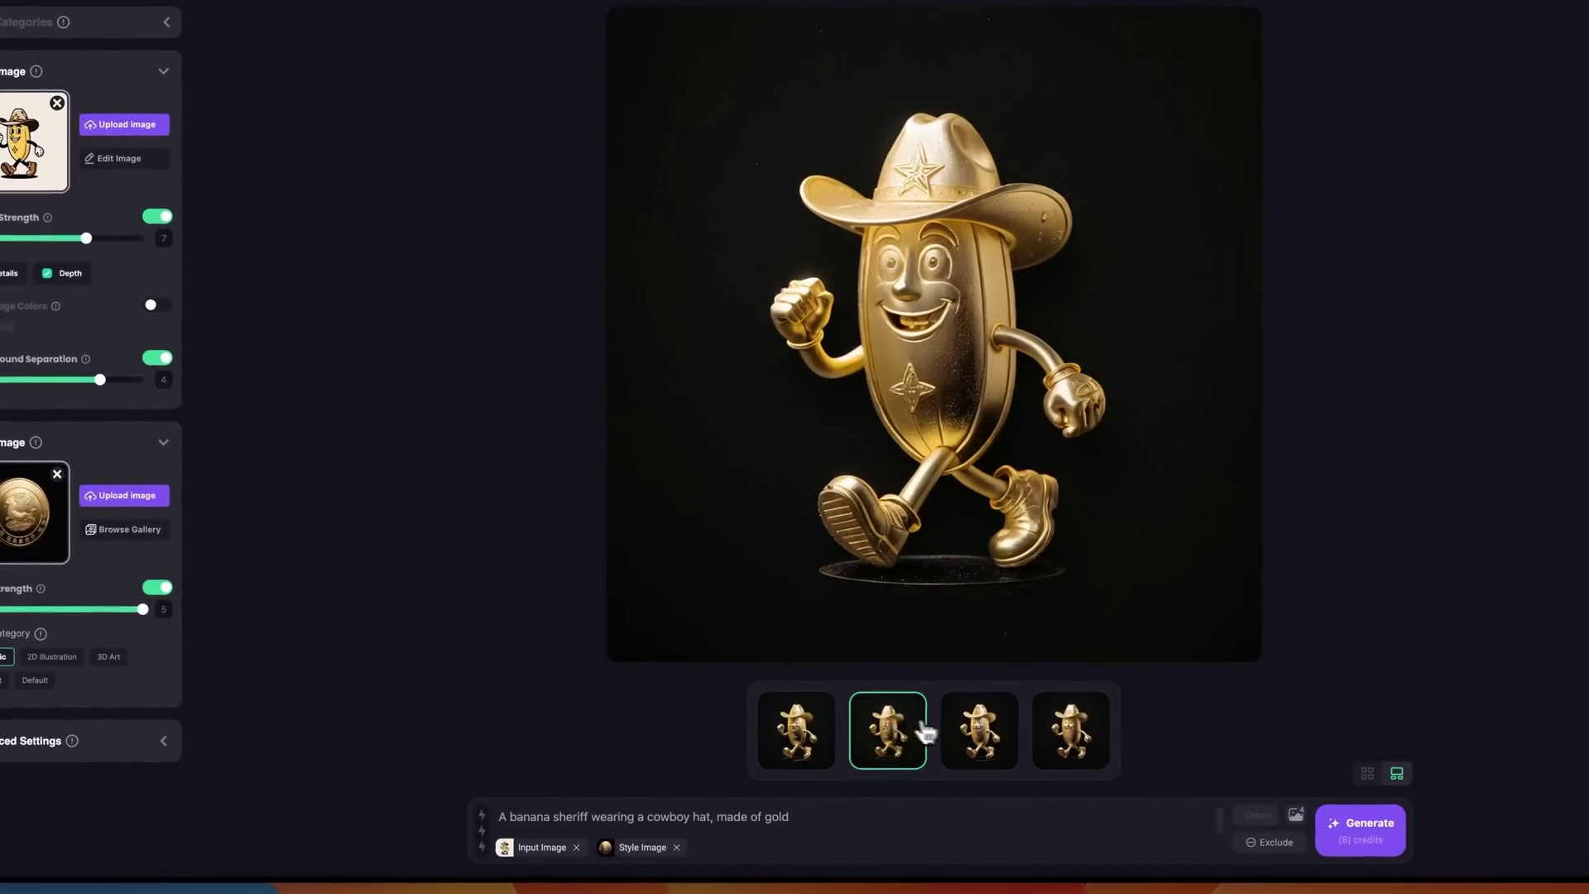
pyautogui.click(980, 730)
pyautogui.click(1066, 731)
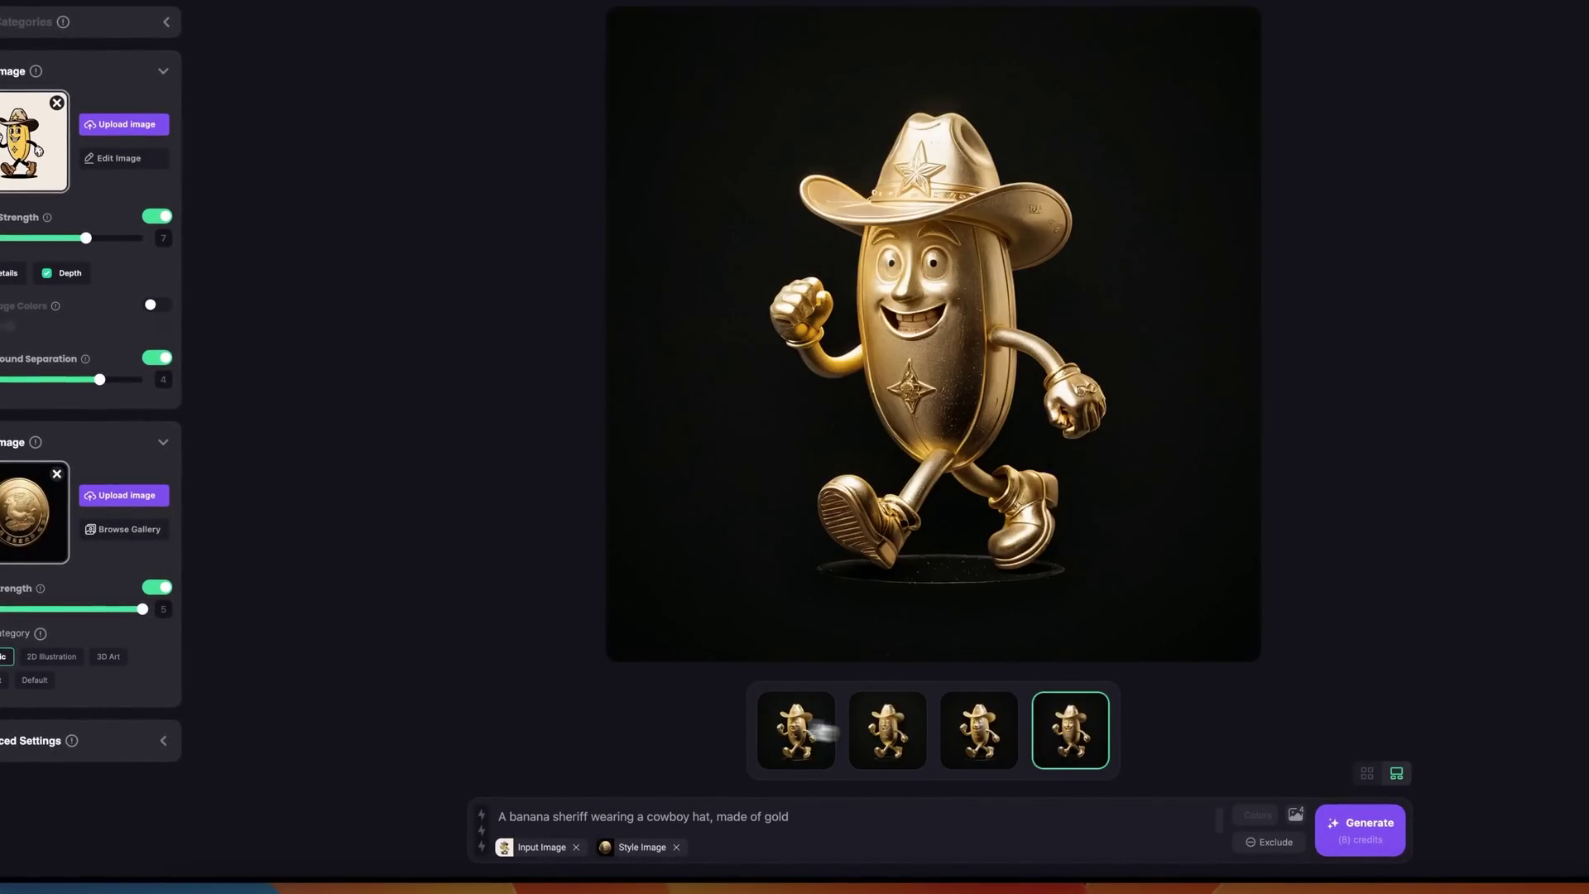
# - Open the fourth golden banana's details and compare it with its input image using the before/after slider
pyautogui.click(780, 543)
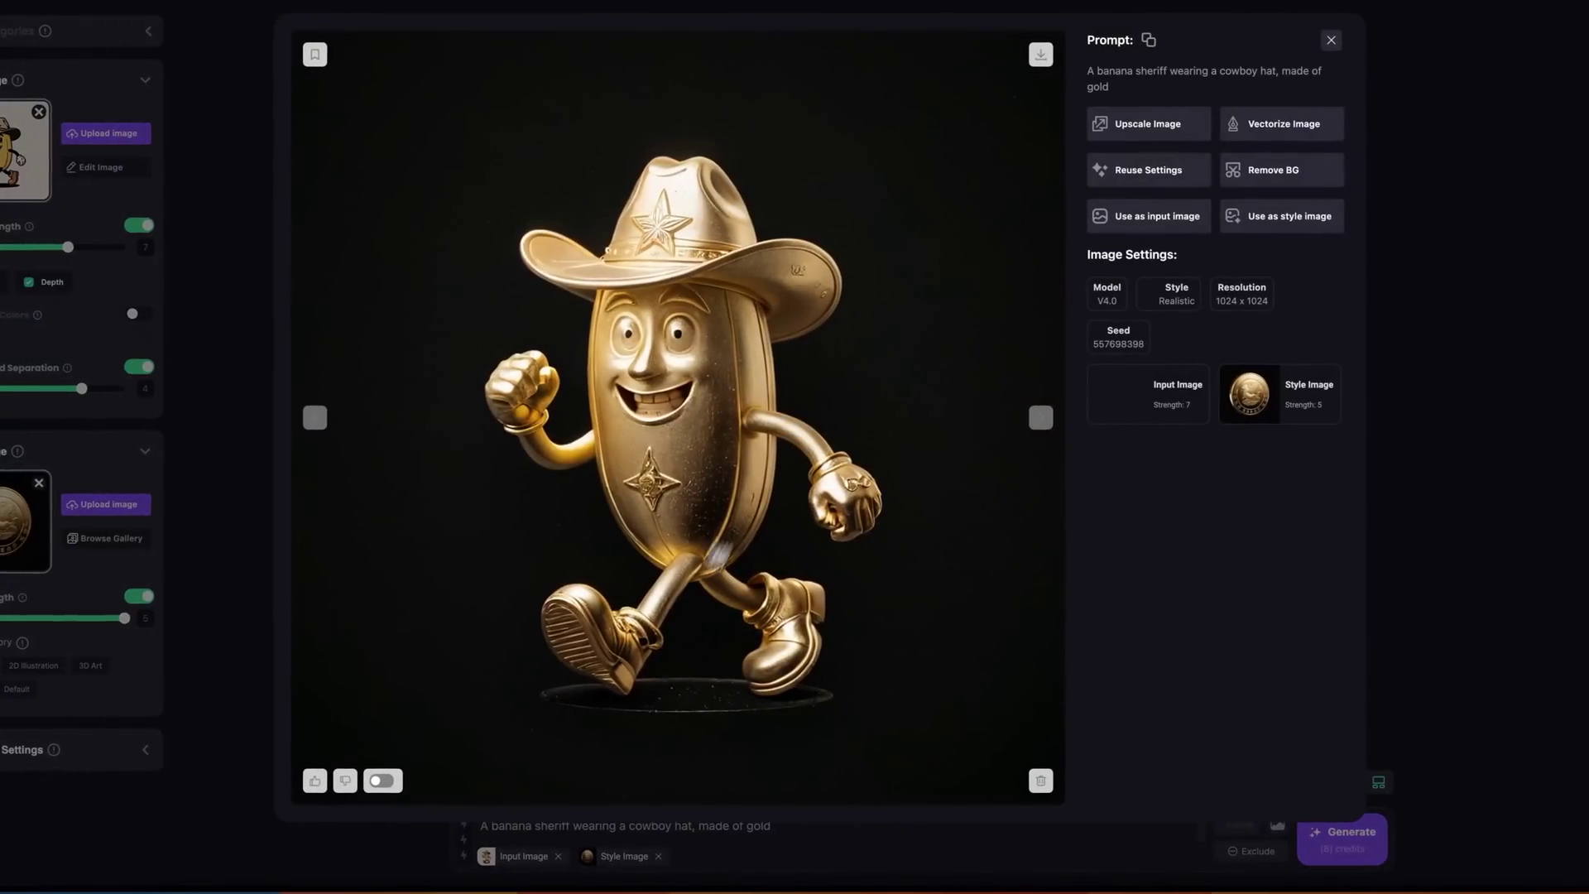
pyautogui.click(396, 783)
pyautogui.moveTo(675, 429); pyautogui.dragTo(632, 424)
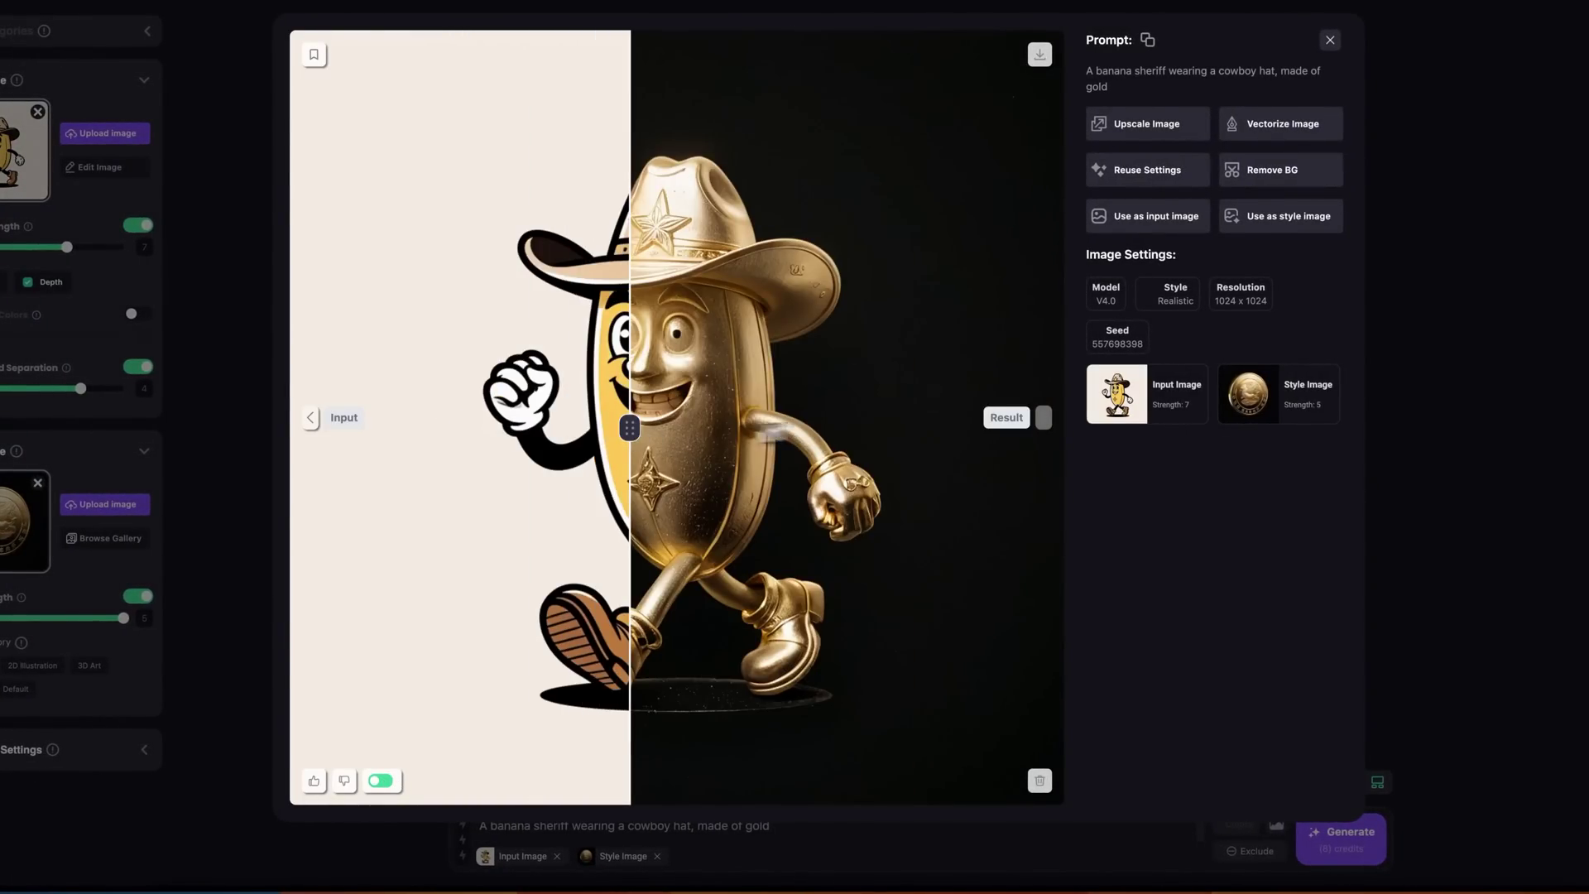
# - View the gold coin style image in a new browser tab, return to the comparison and close it
pyautogui.rightClick(1206, 472)
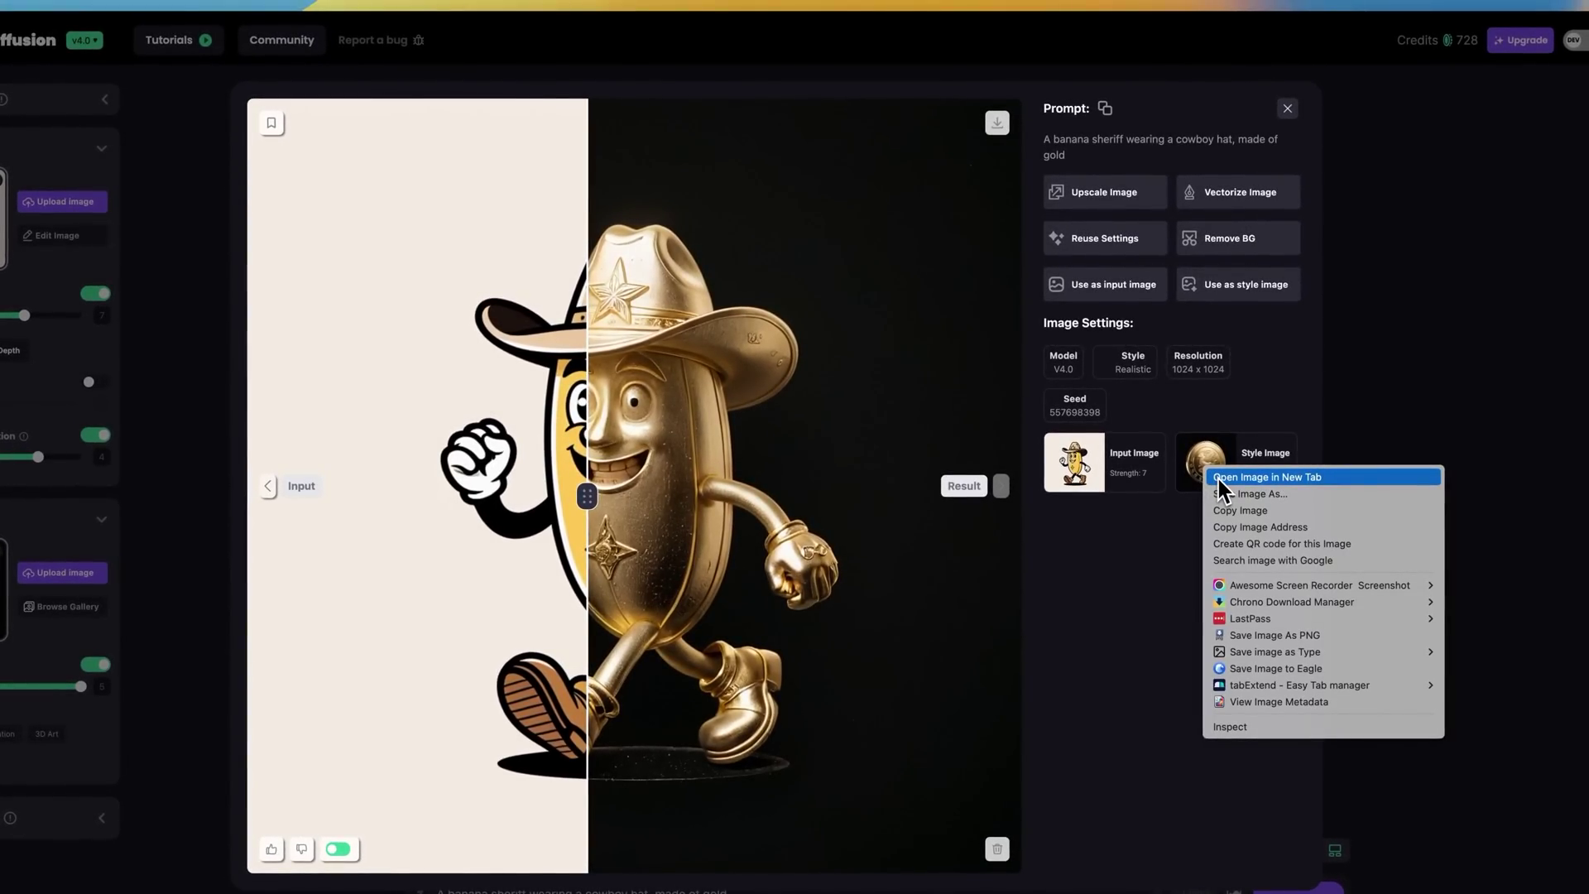
pyautogui.click(1221, 478)
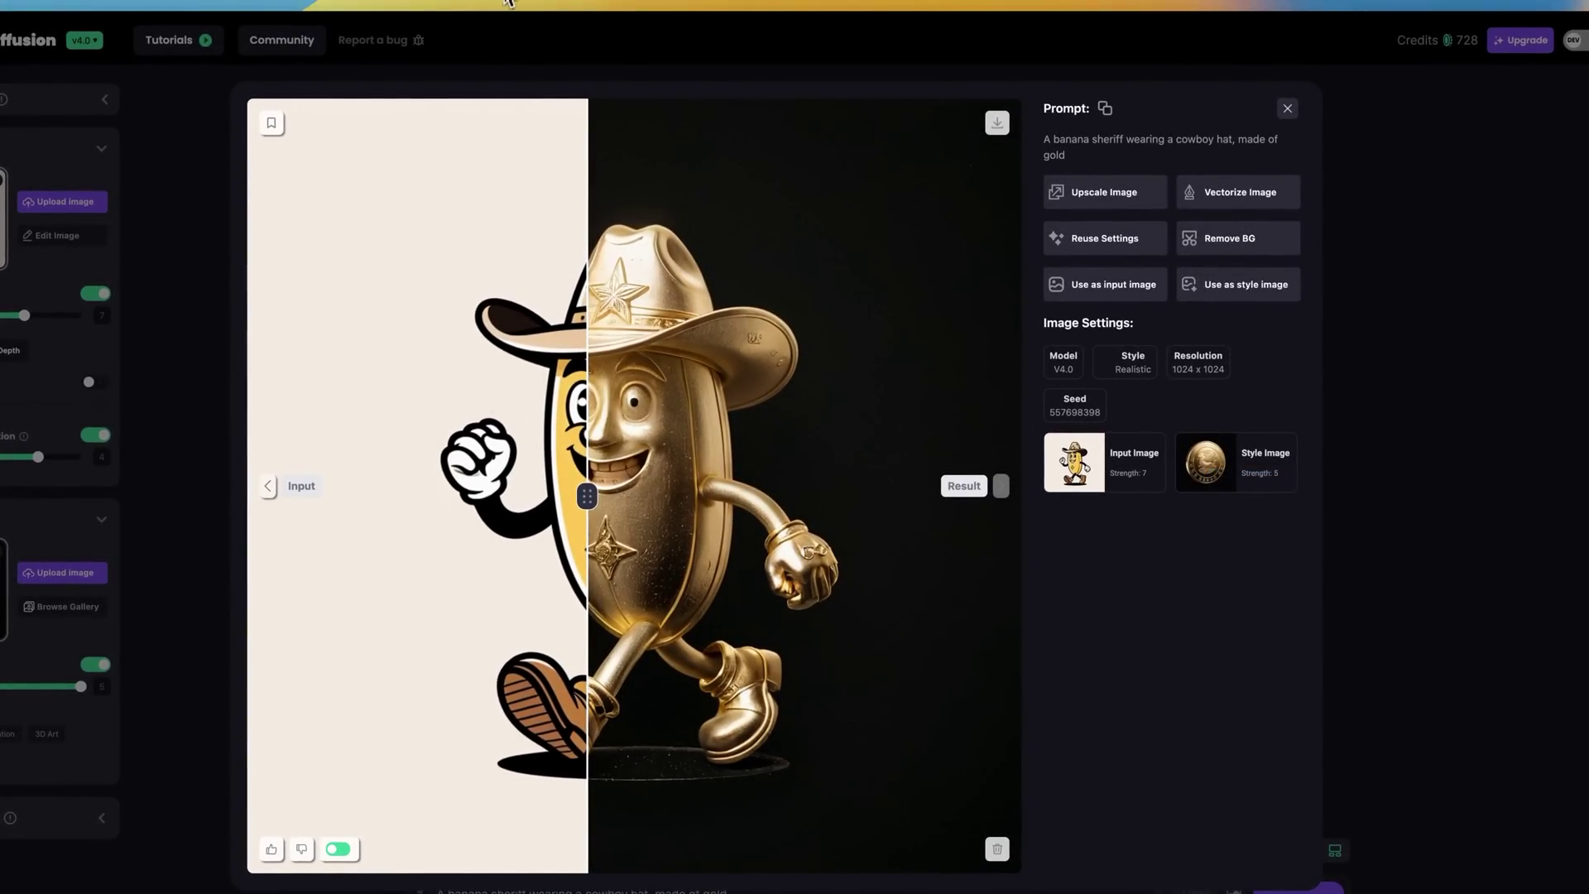
pyautogui.click(513, 3)
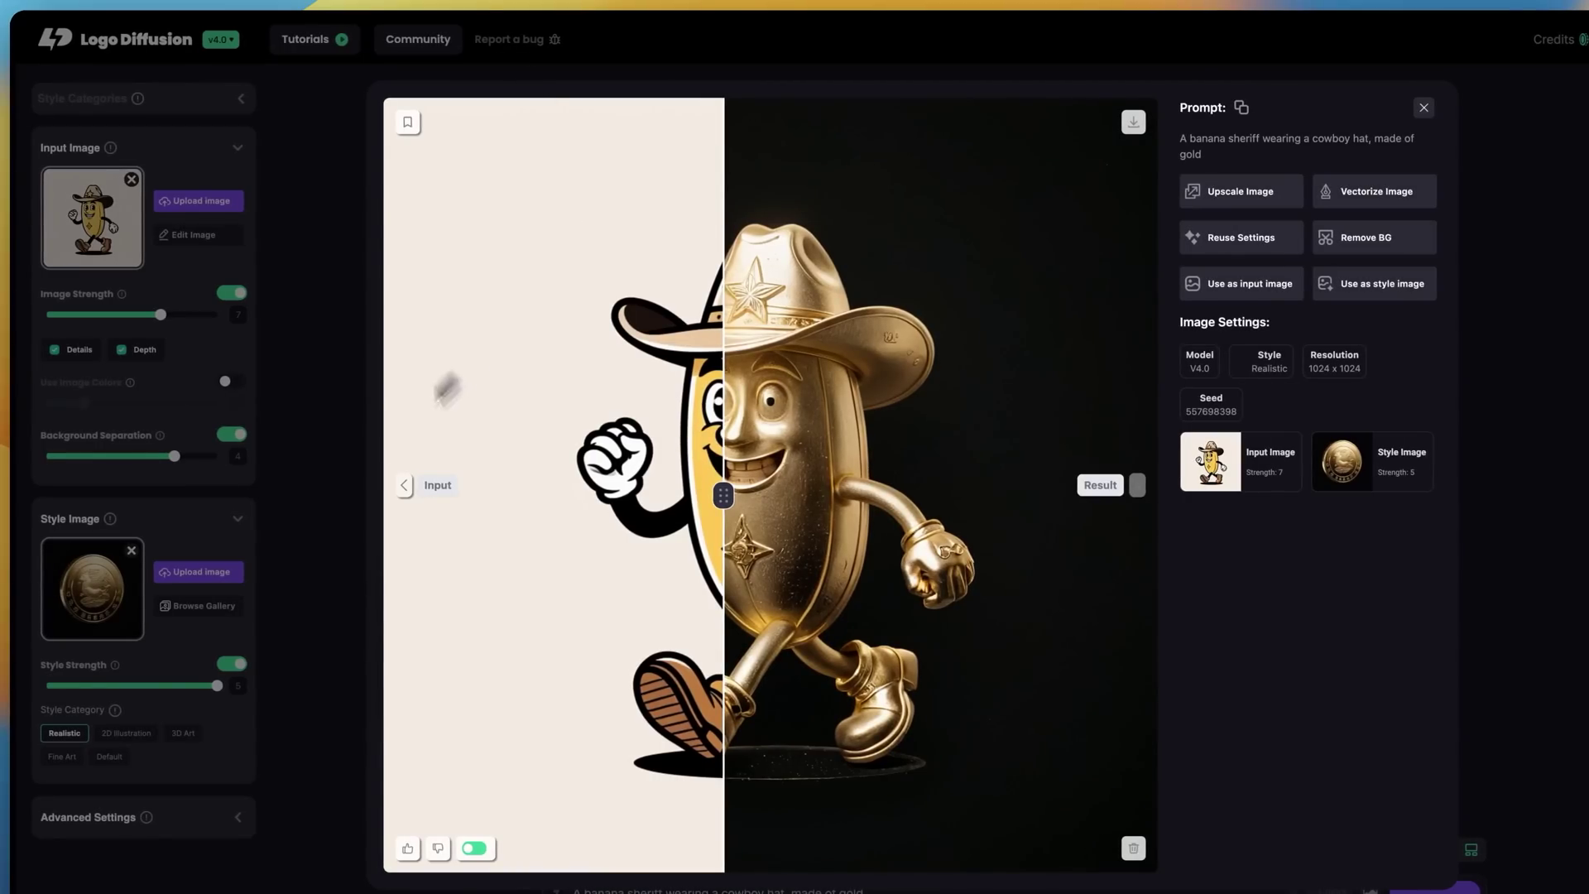
pyautogui.click(312, 526)
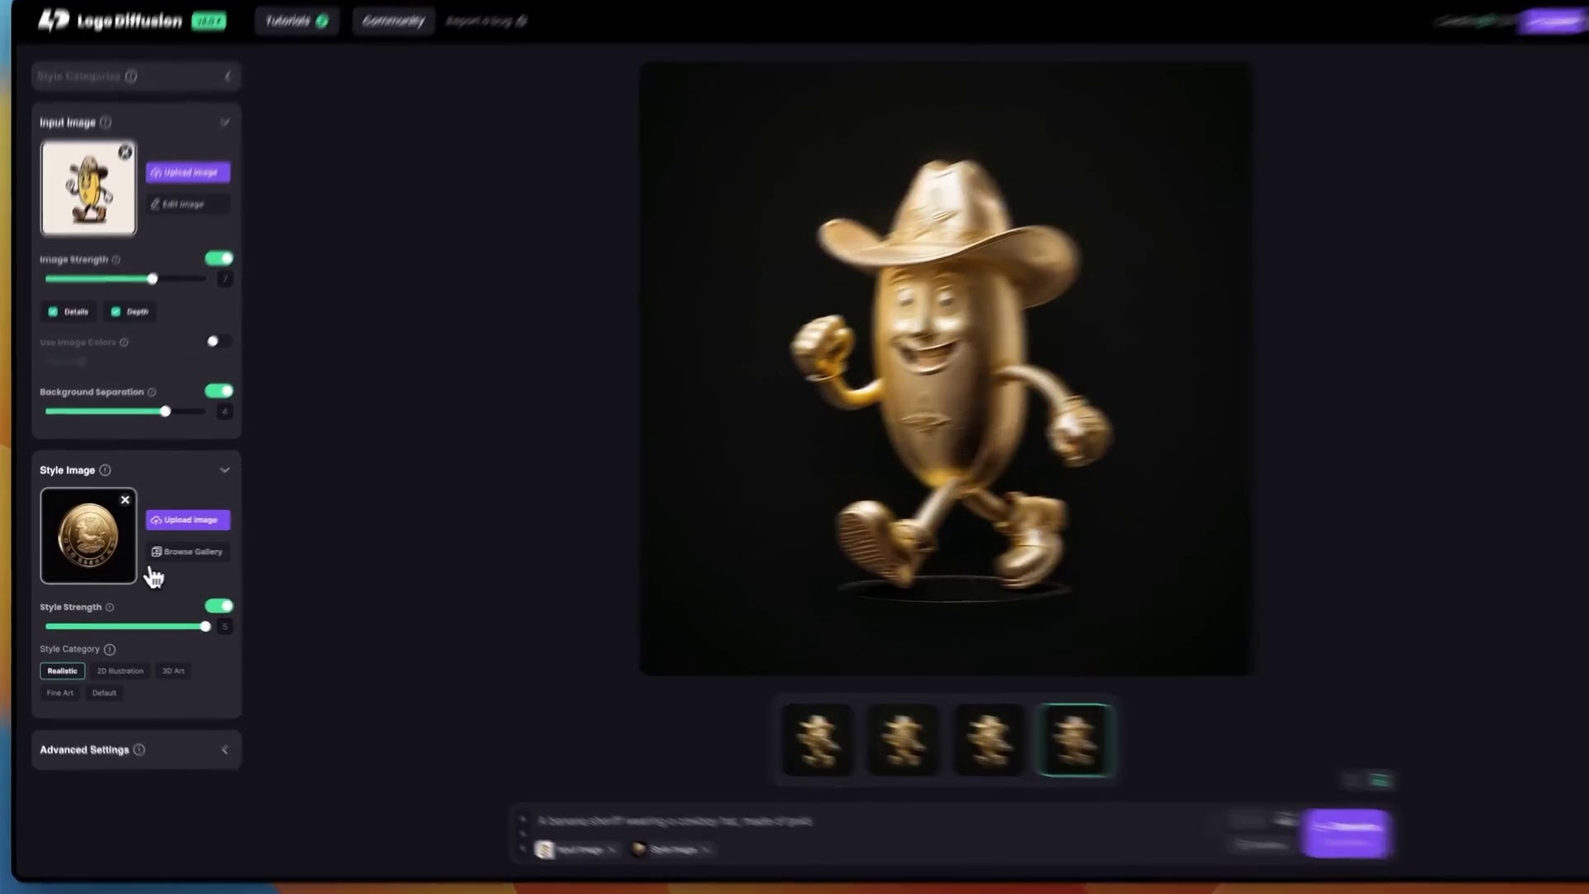
# - Replace the gold coin style image with the purple inflatable shape from the gallery and generate the banana sheriff again
pyautogui.click(181, 552)
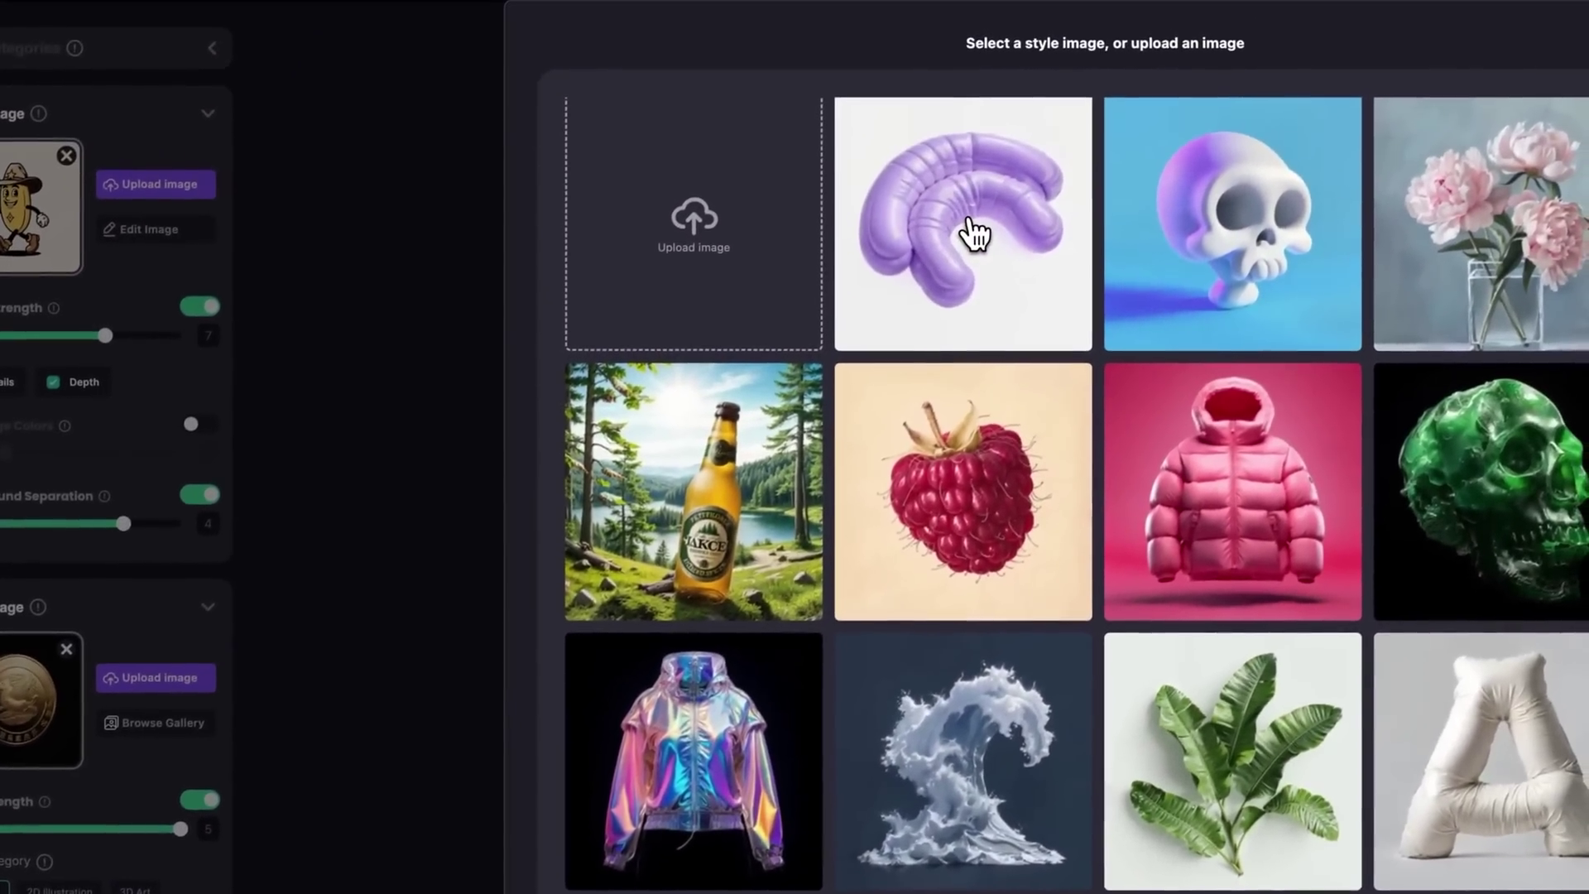
pyautogui.click(905, 204)
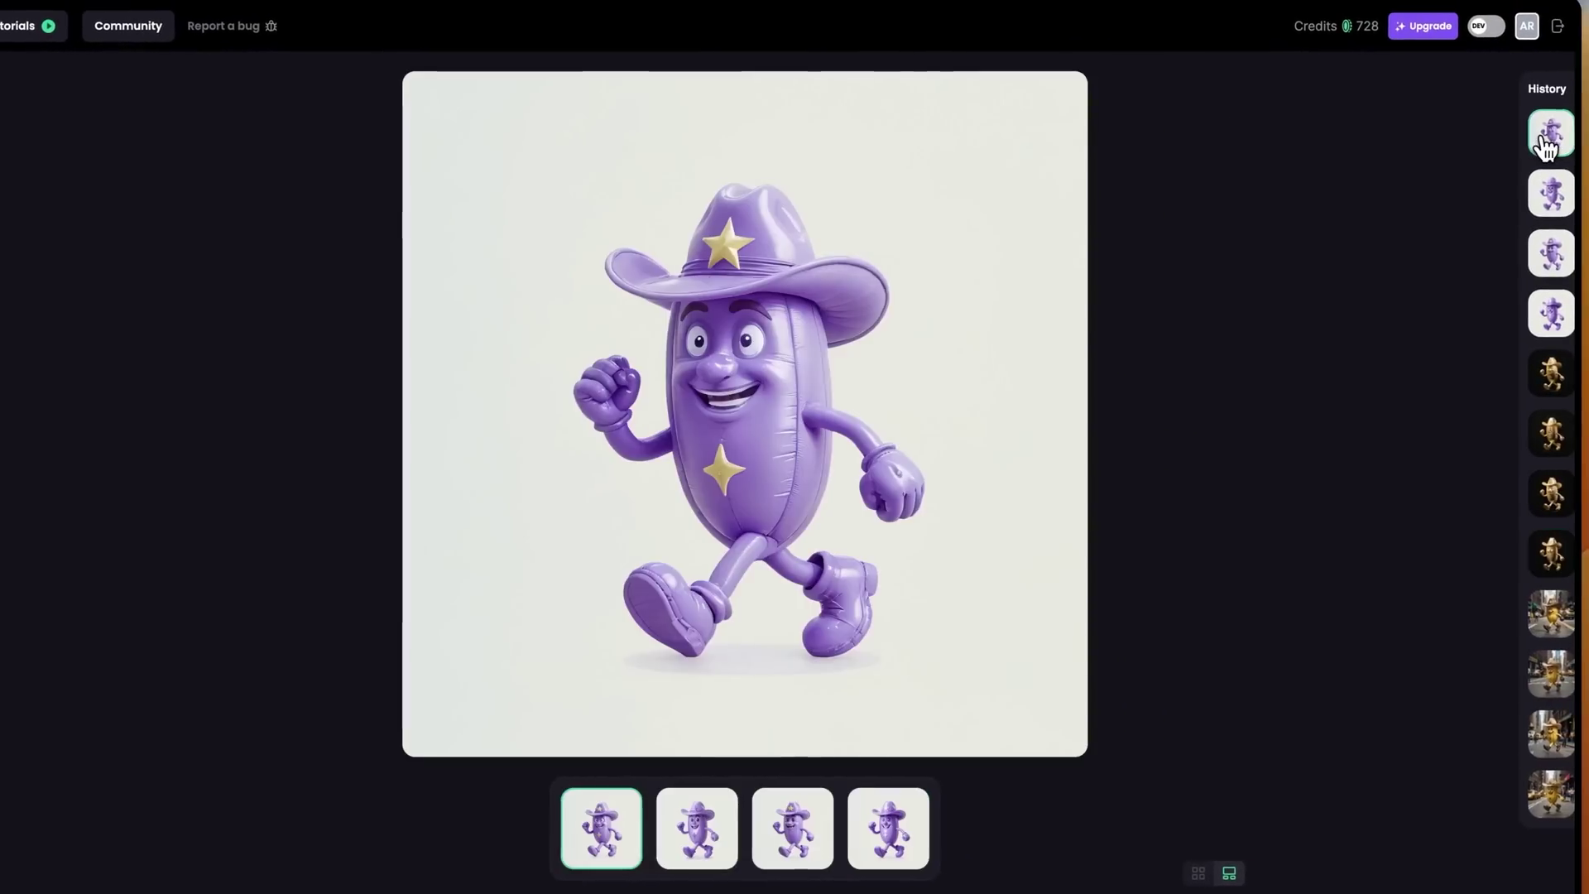
# - Look through the purple banana sheriff variations in the history, ending on the fourth one
pyautogui.click(1553, 195)
pyautogui.click(1563, 264)
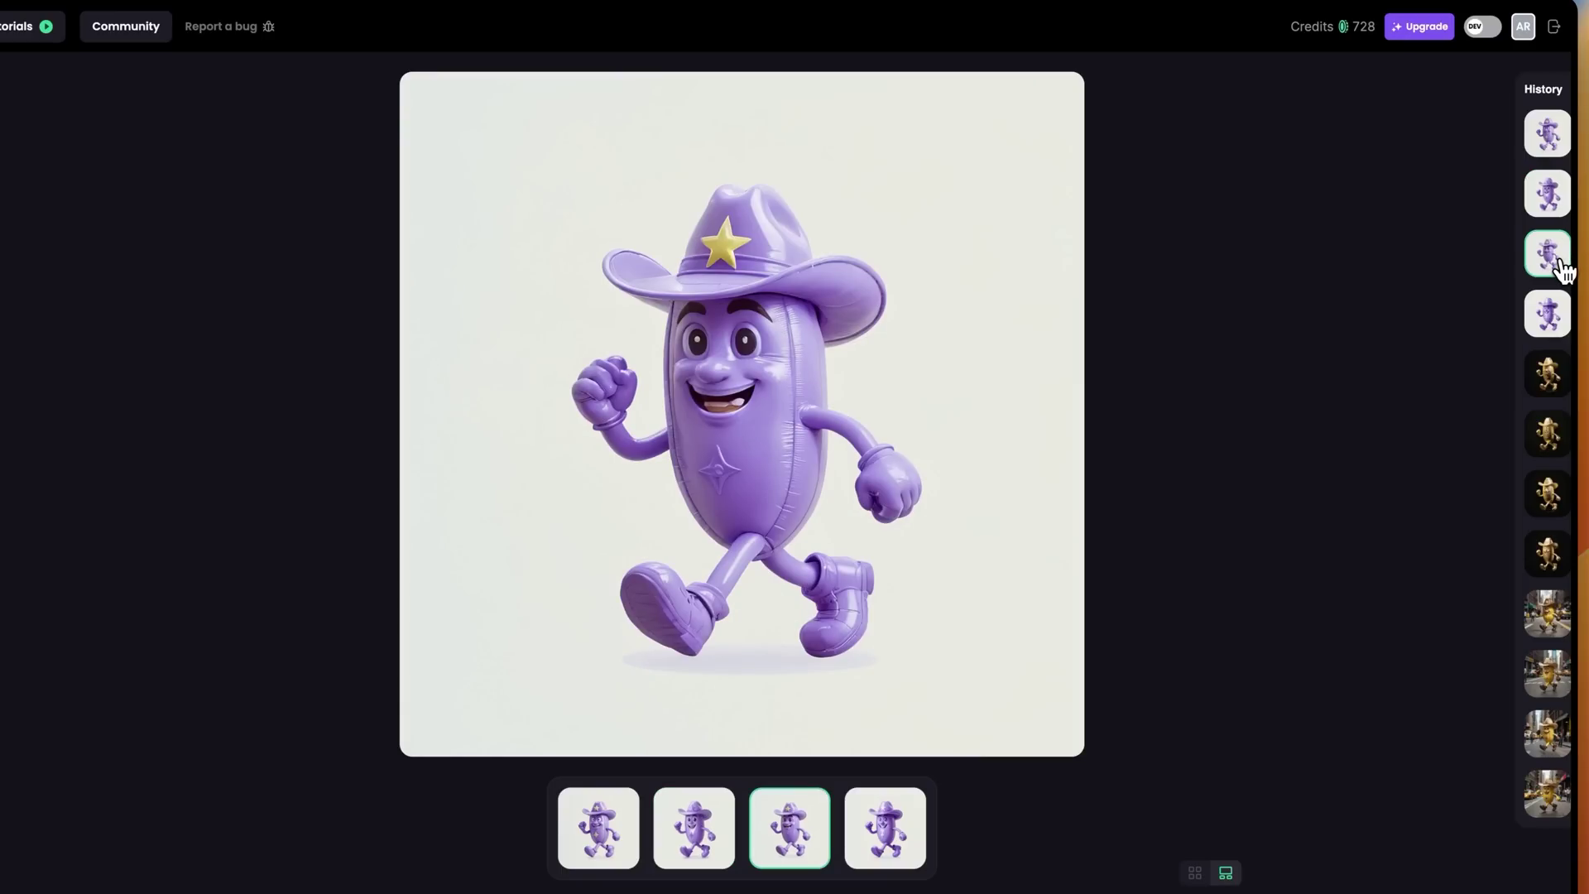
pyautogui.click(1559, 313)
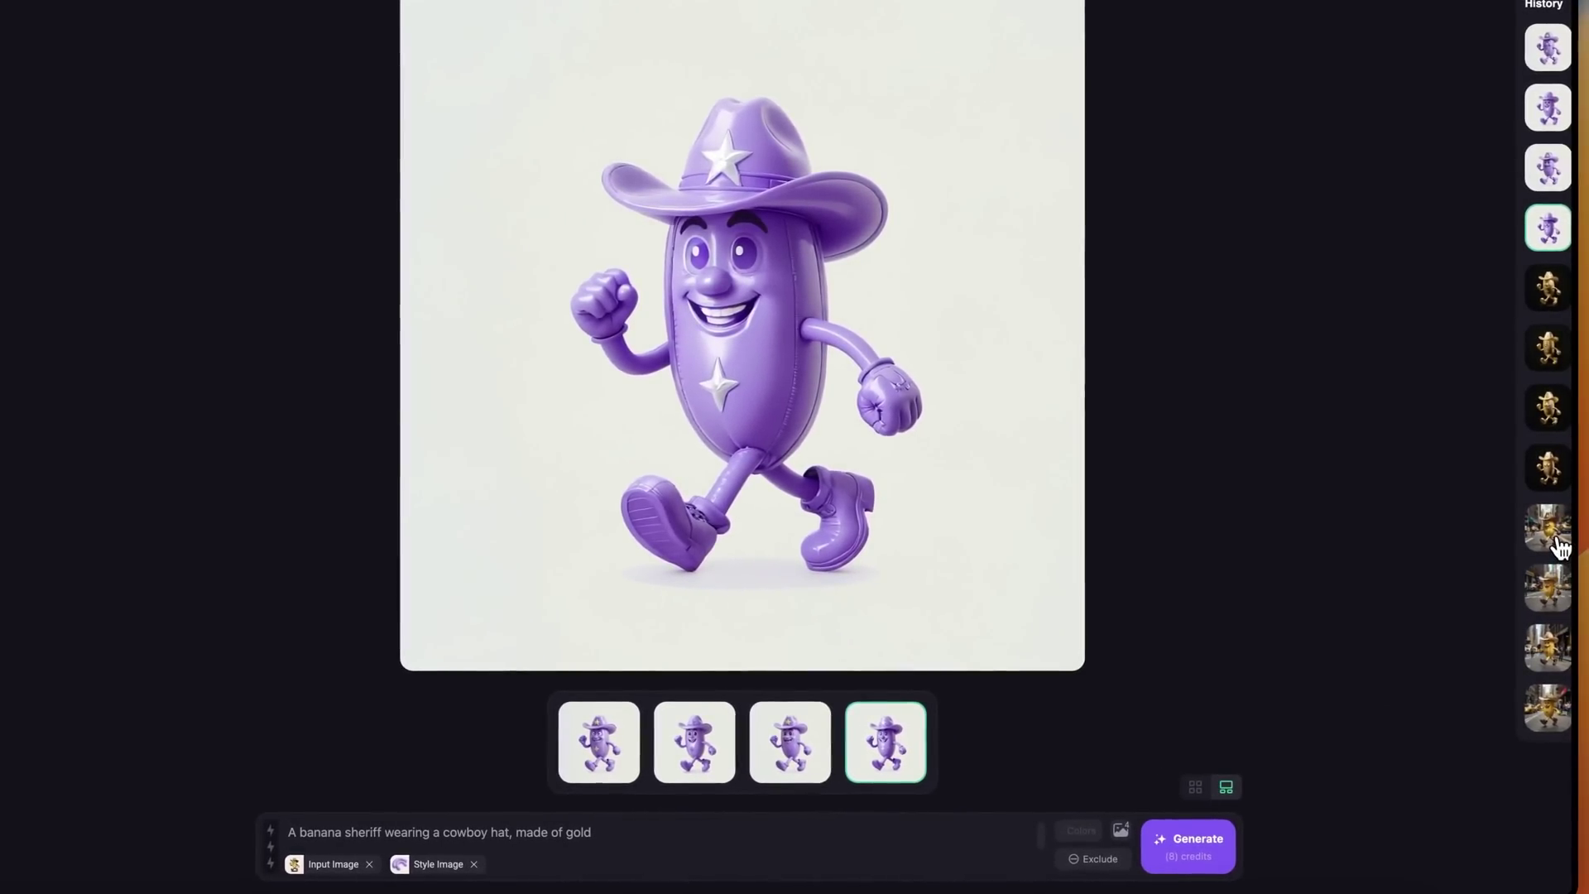
# - Look through the earlier New York City banana images in the history, ending on the third one
pyautogui.click(1548, 530)
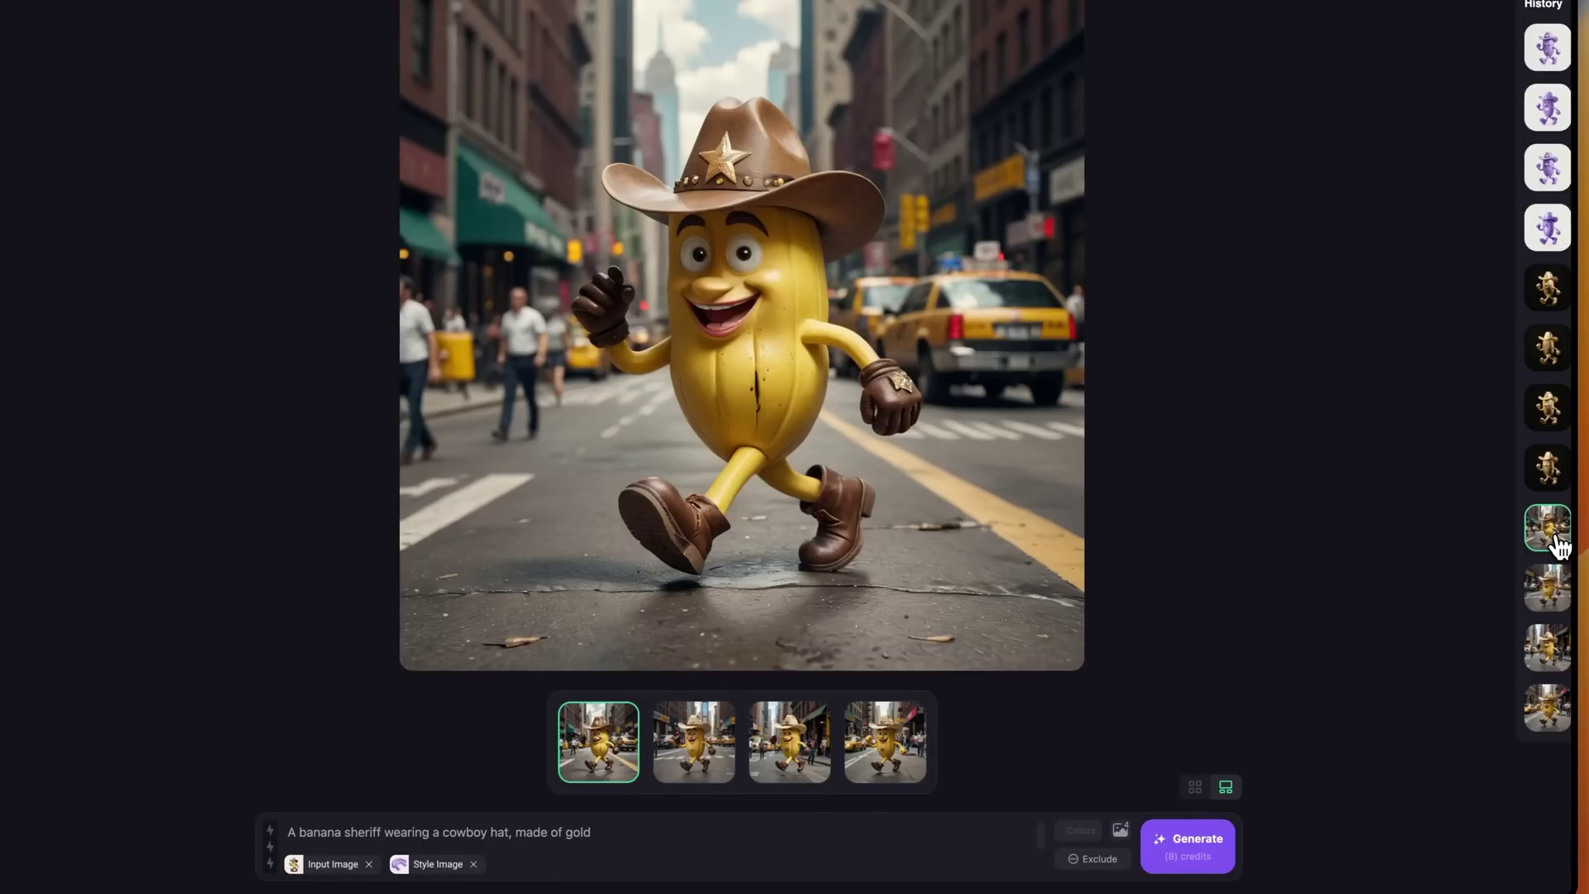
pyautogui.click(1560, 601)
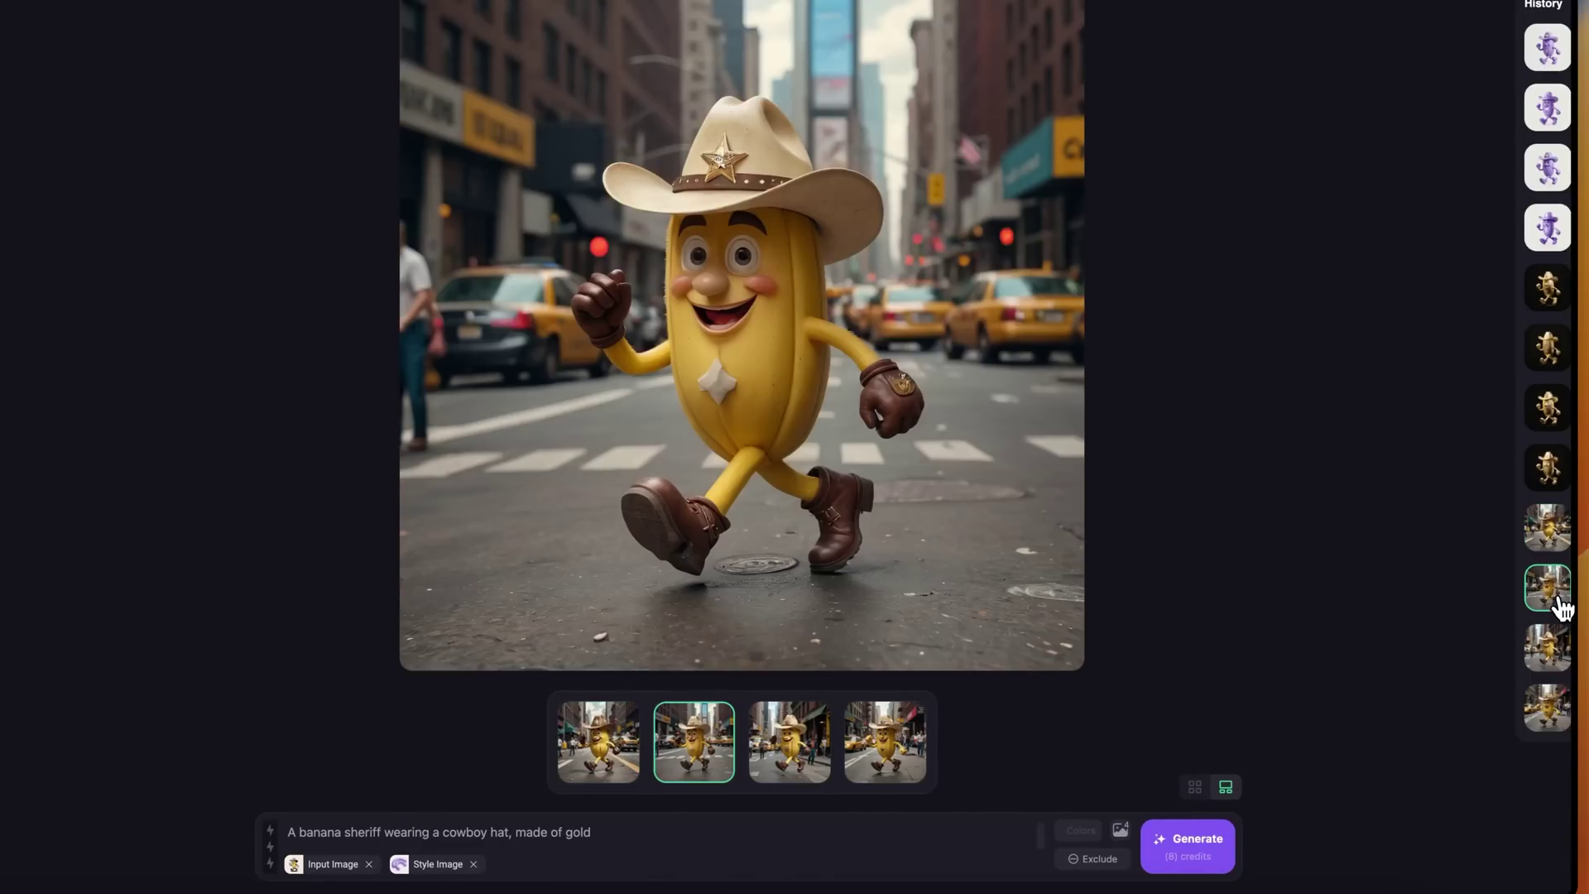
pyautogui.click(1561, 636)
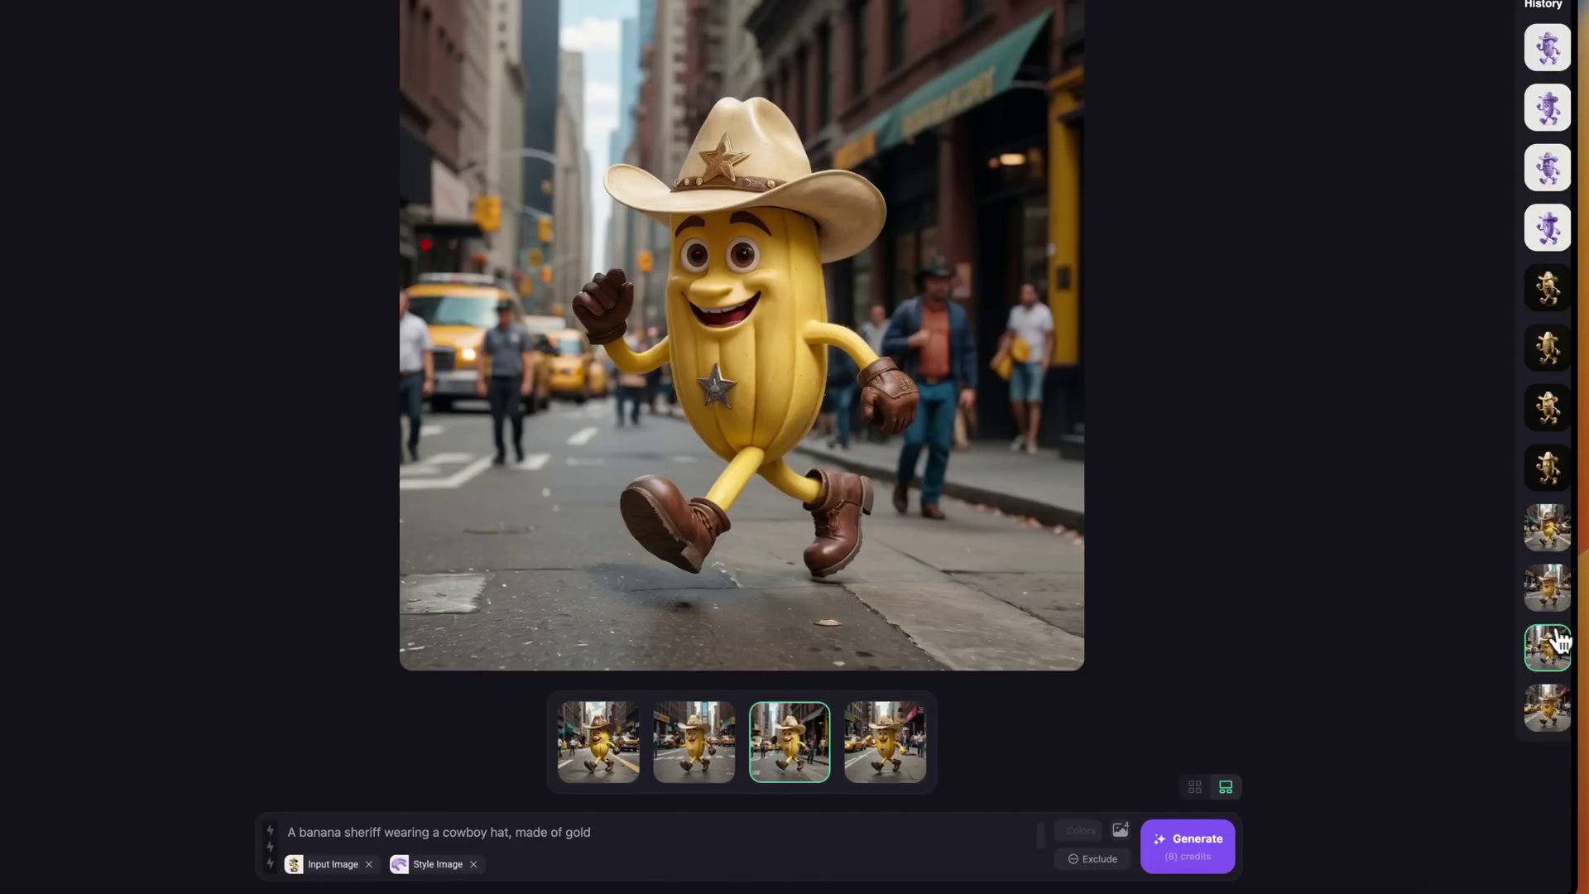
# - Open the third New York City banana's details, view the image in a new browser tab and return to the details
pyautogui.click(905, 447)
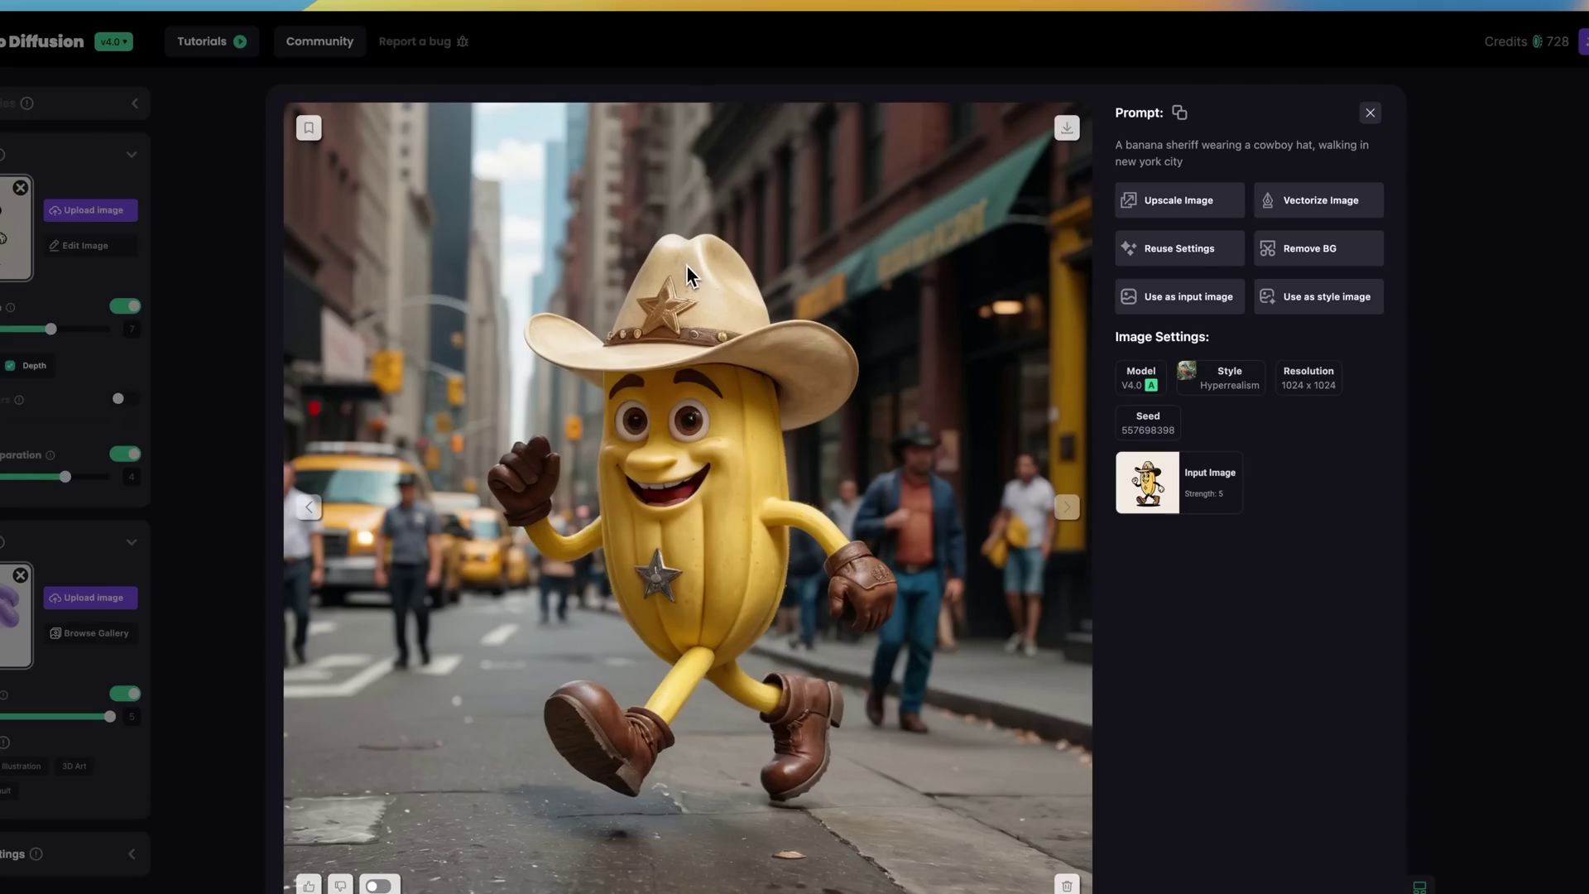
pyautogui.rightClick(687, 273)
pyautogui.click(694, 270)
pyautogui.click(793, 10)
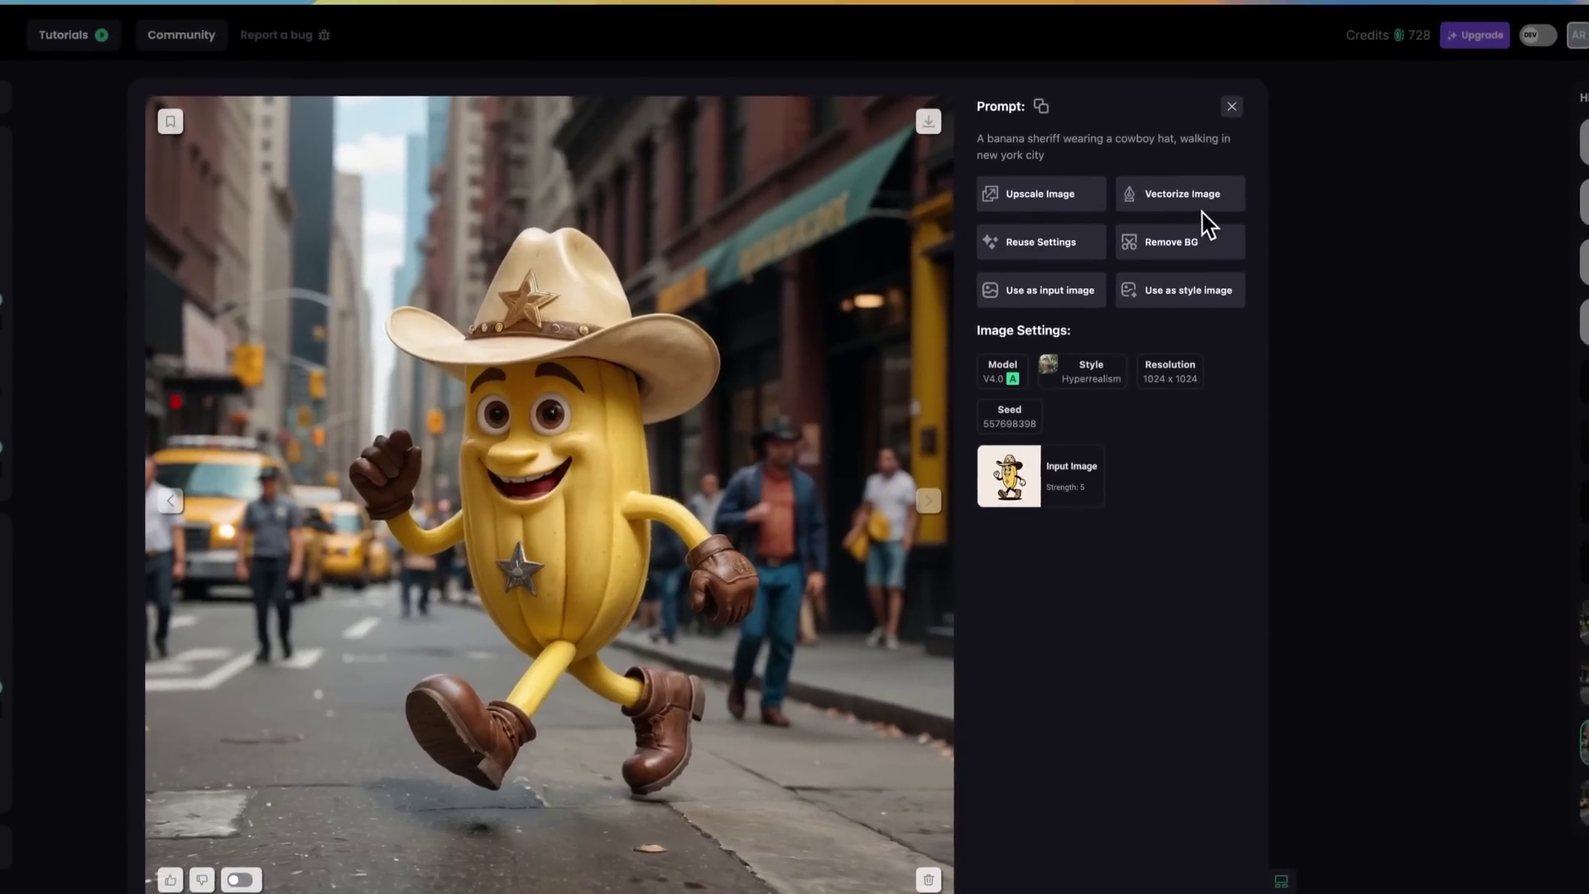
# - Send the New York City banana image to the upscaler and optimize the upscale for 3D Art
pyautogui.click(1054, 217)
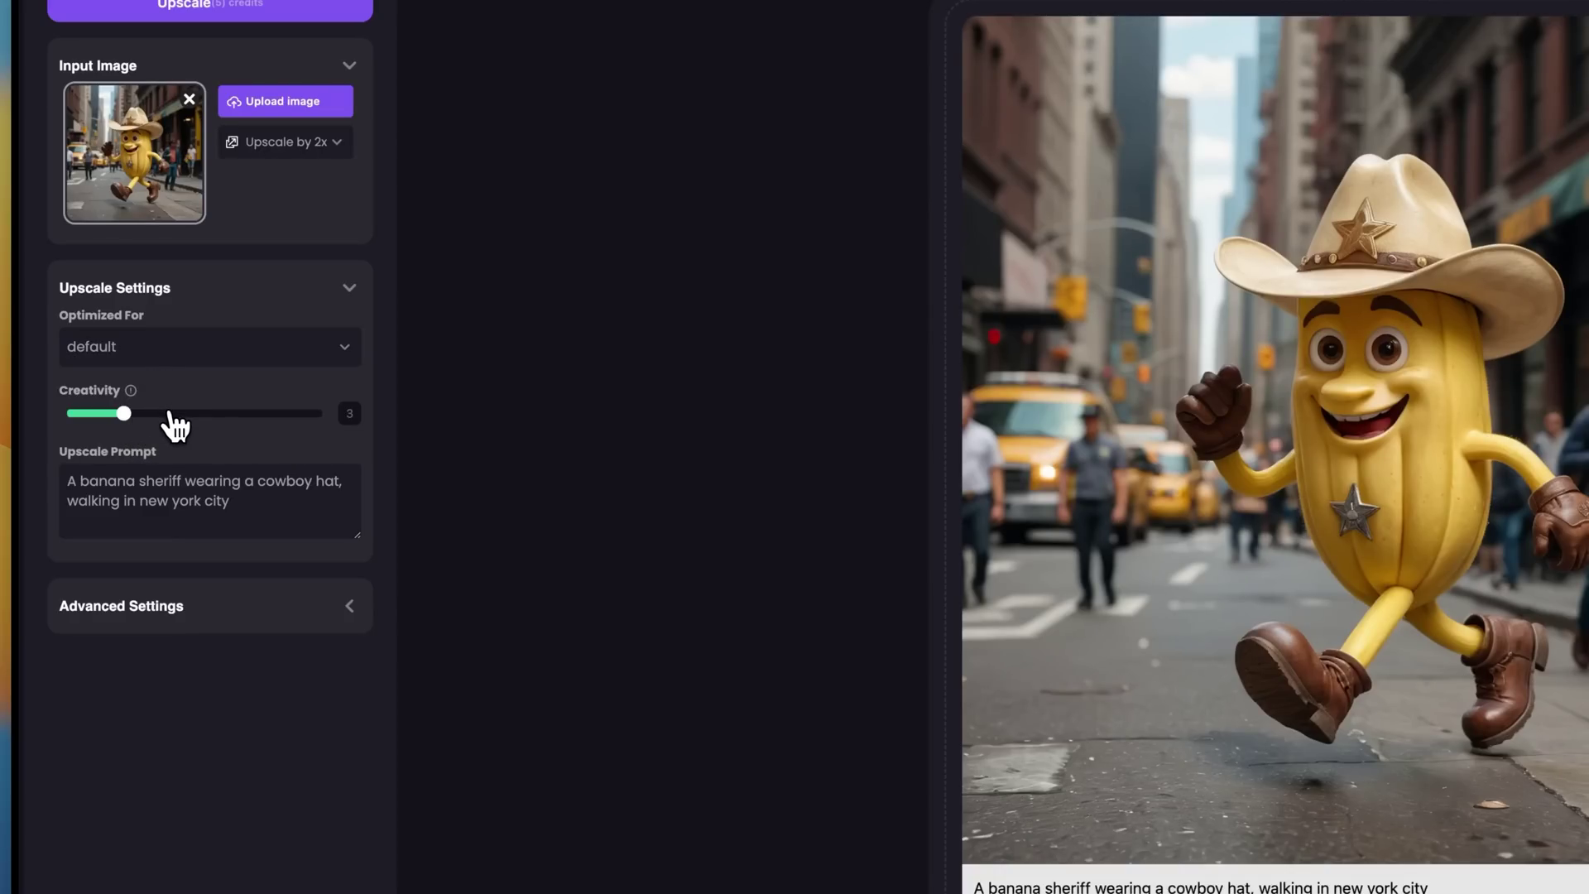
pyautogui.click(151, 356)
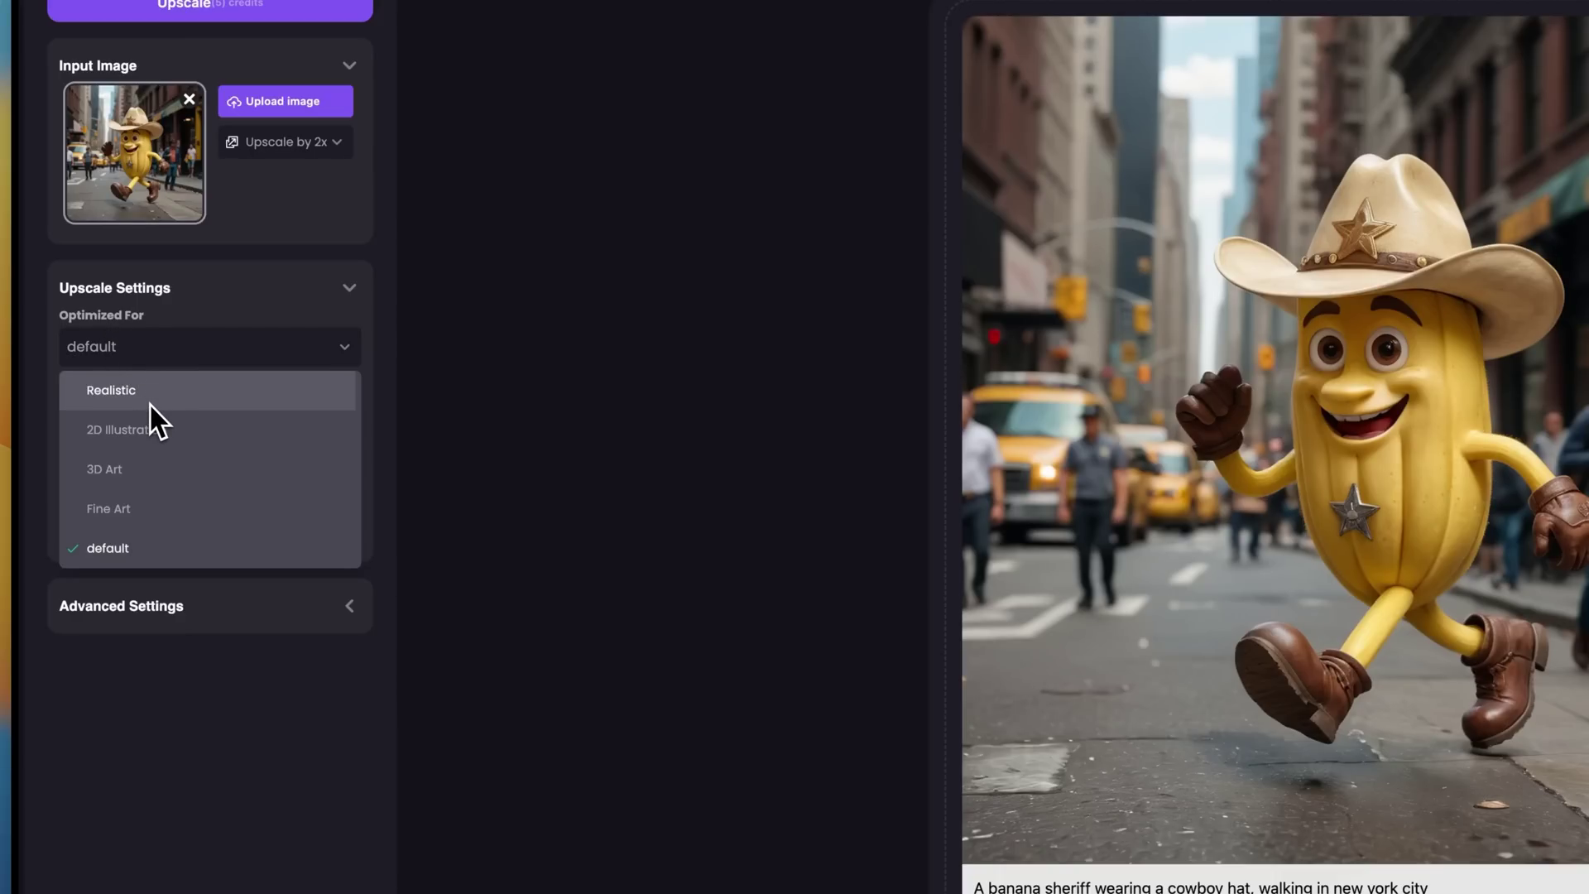
pyautogui.click(157, 470)
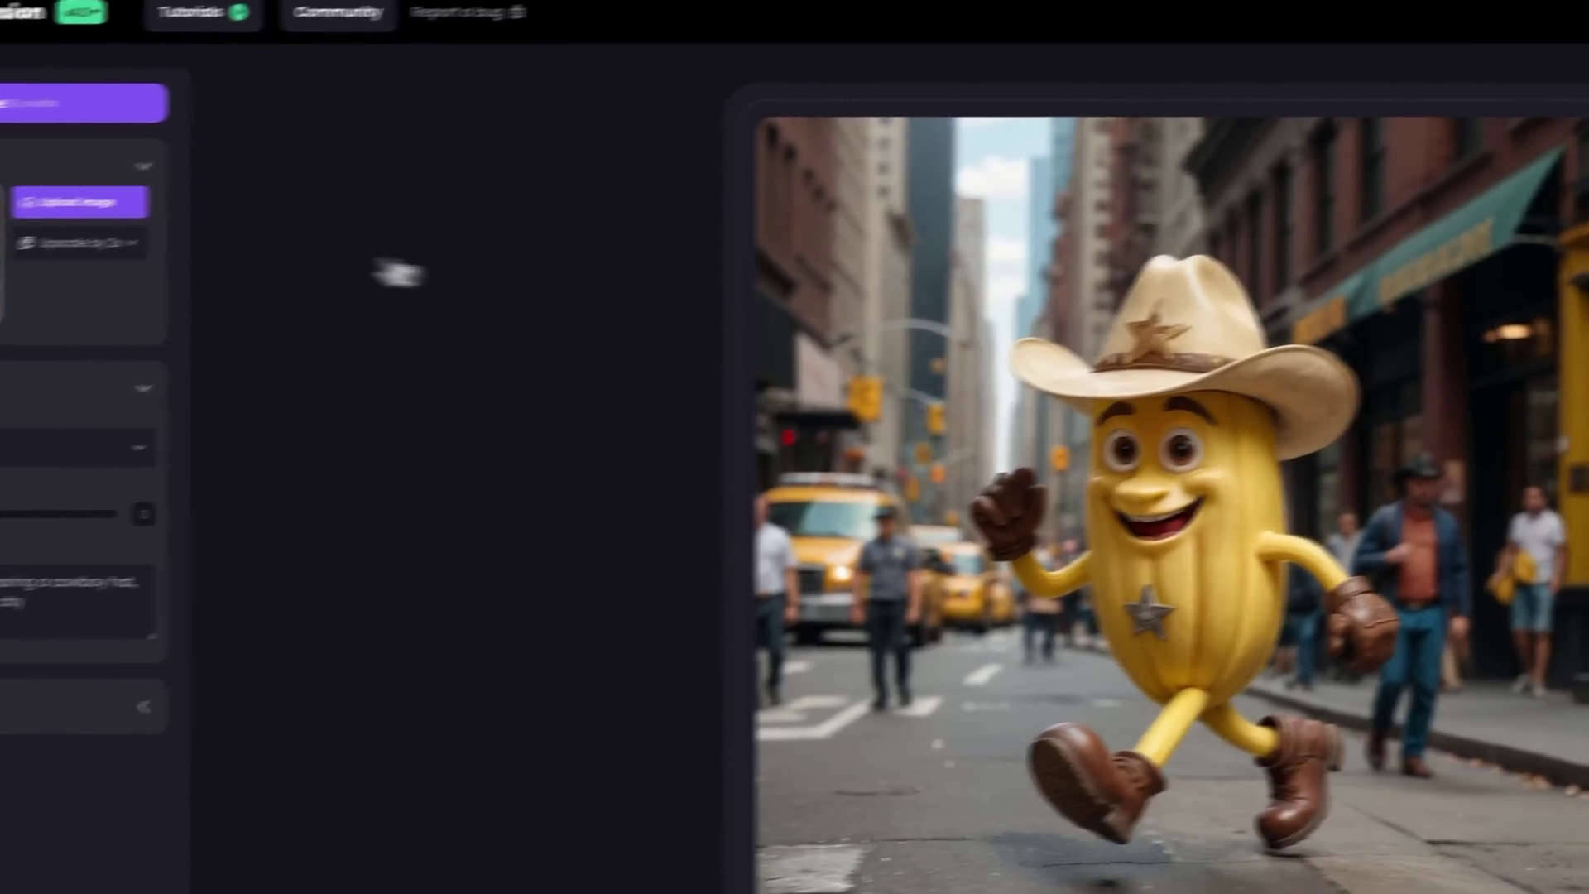
# - Upscale the New York City banana image by 2x and view the before-and-after result at actual size
pyautogui.click(33, 250)
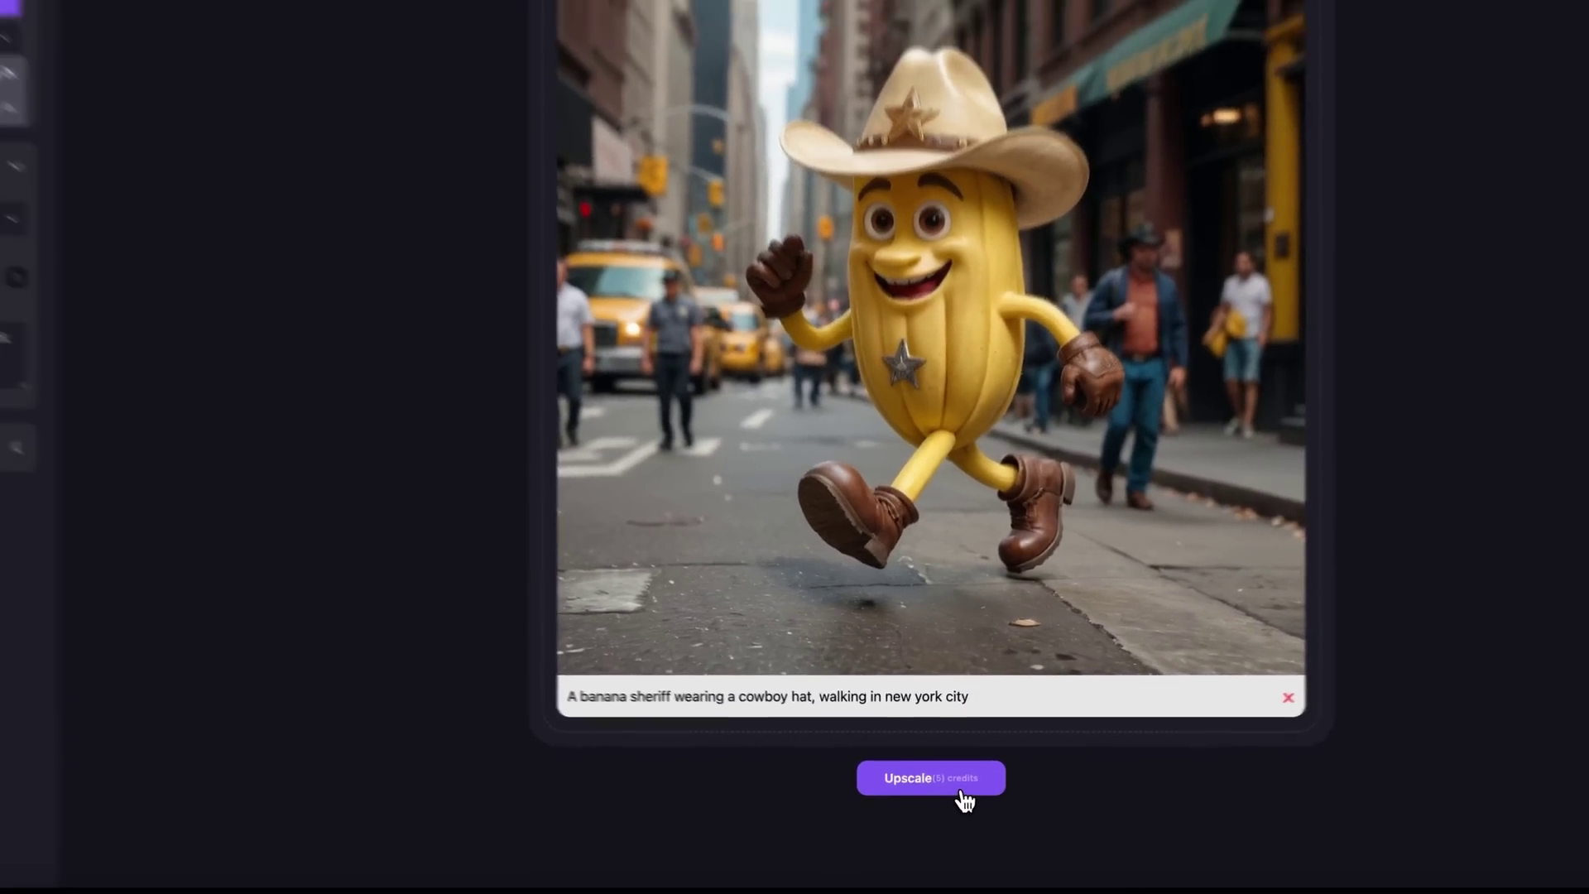
pyautogui.click(961, 793)
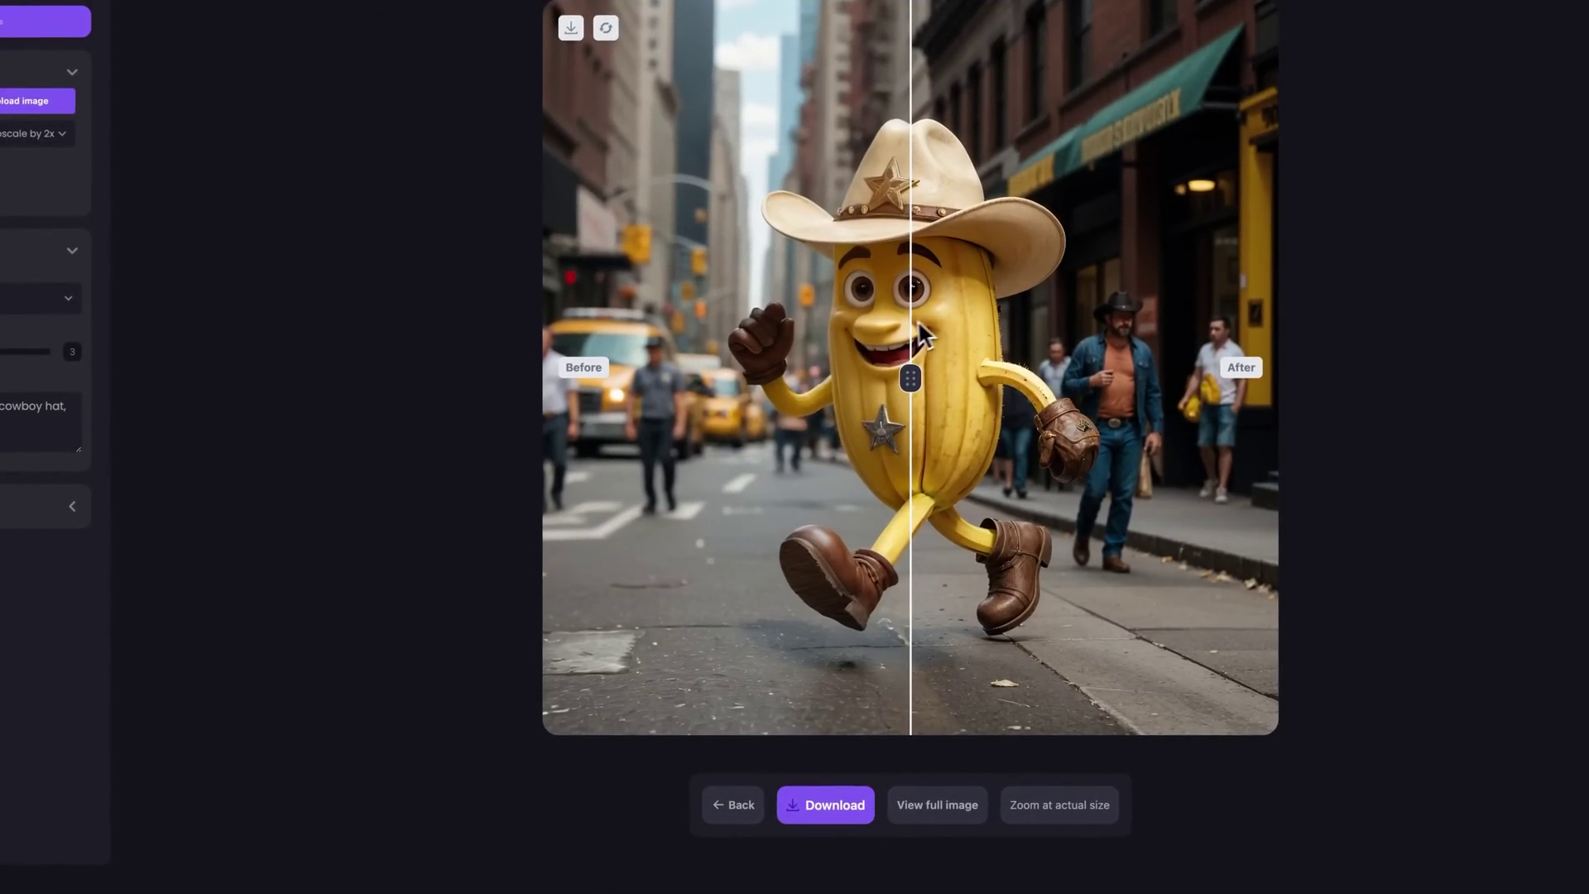
pyautogui.click(1052, 815)
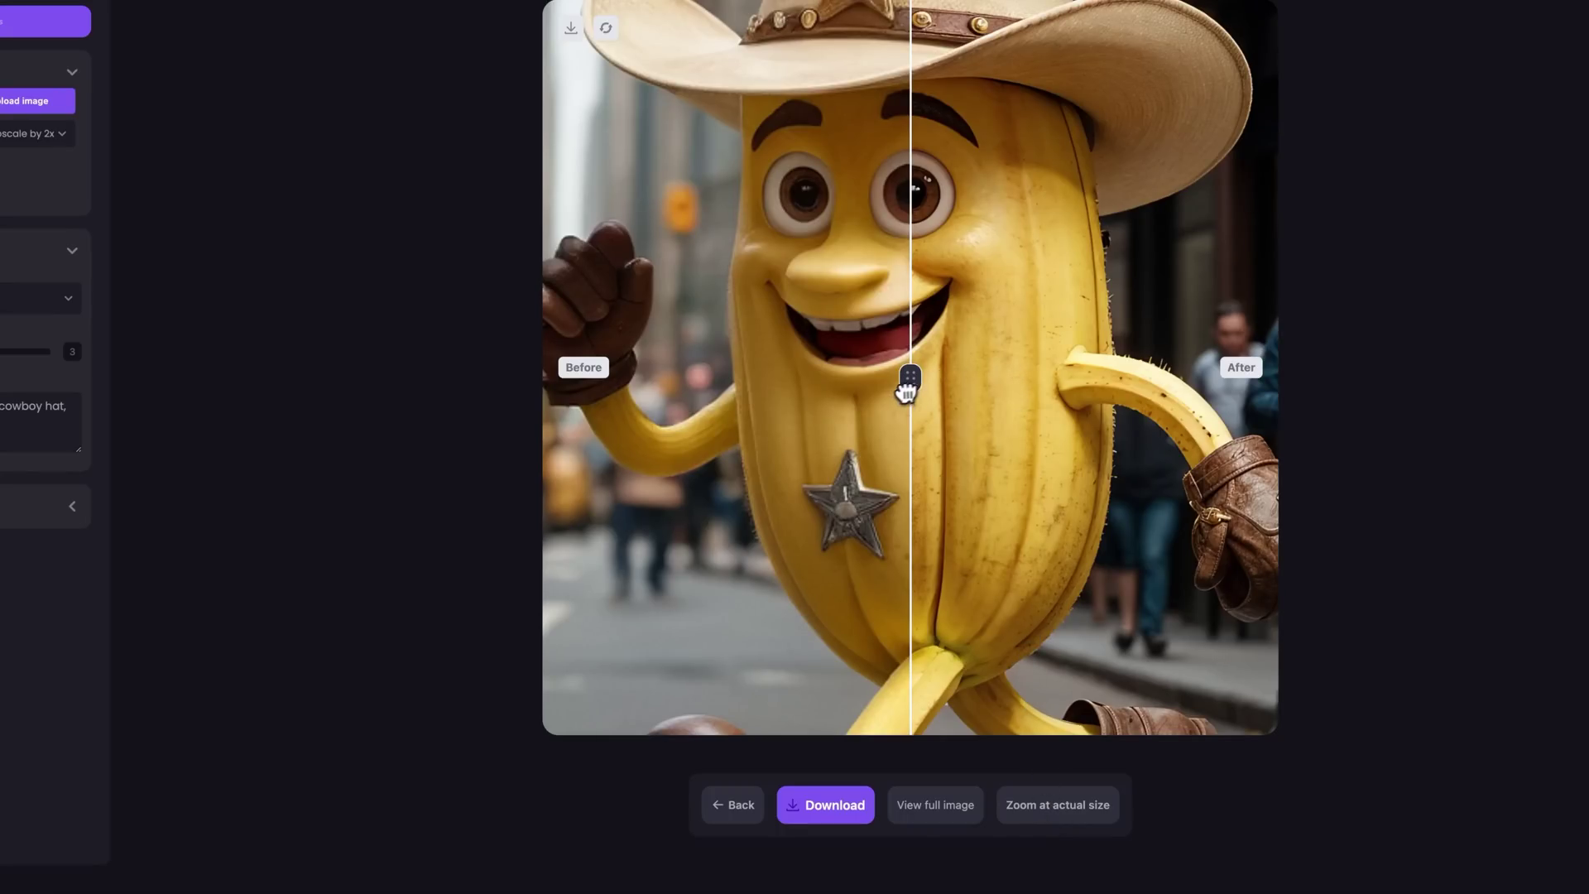
# - Compare the 2x upscale with the original across the banana's face, hat, glove and the man in the background
pyautogui.moveTo(907, 385); pyautogui.dragTo(663, 379)
pyautogui.moveTo(762, 335); pyautogui.dragTo(927, 286)
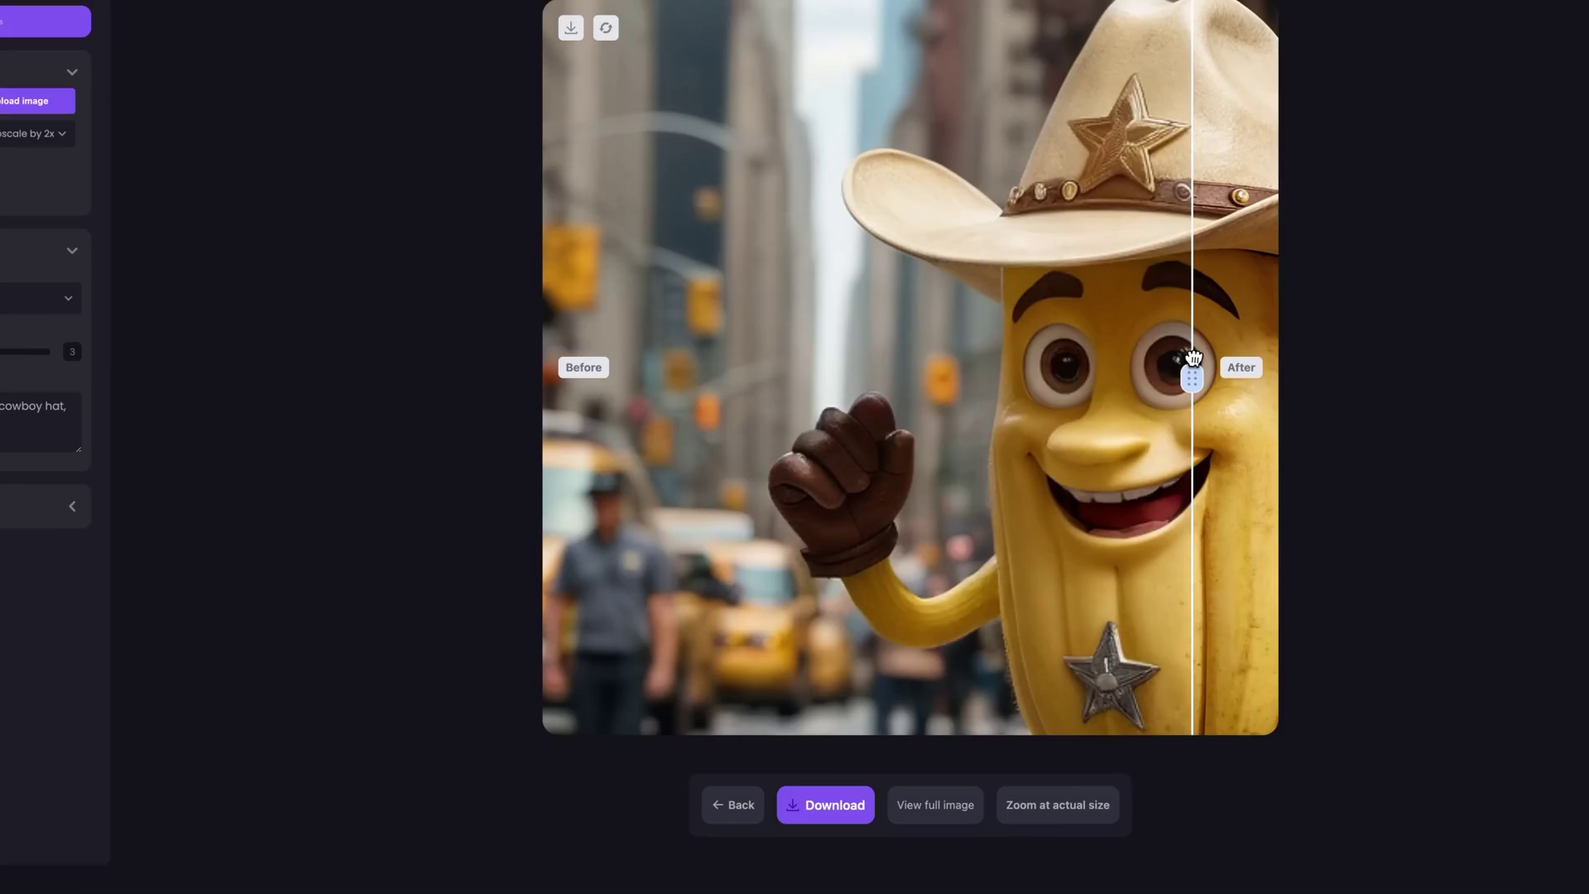
pyautogui.moveTo(1195, 361); pyautogui.dragTo(981, 368)
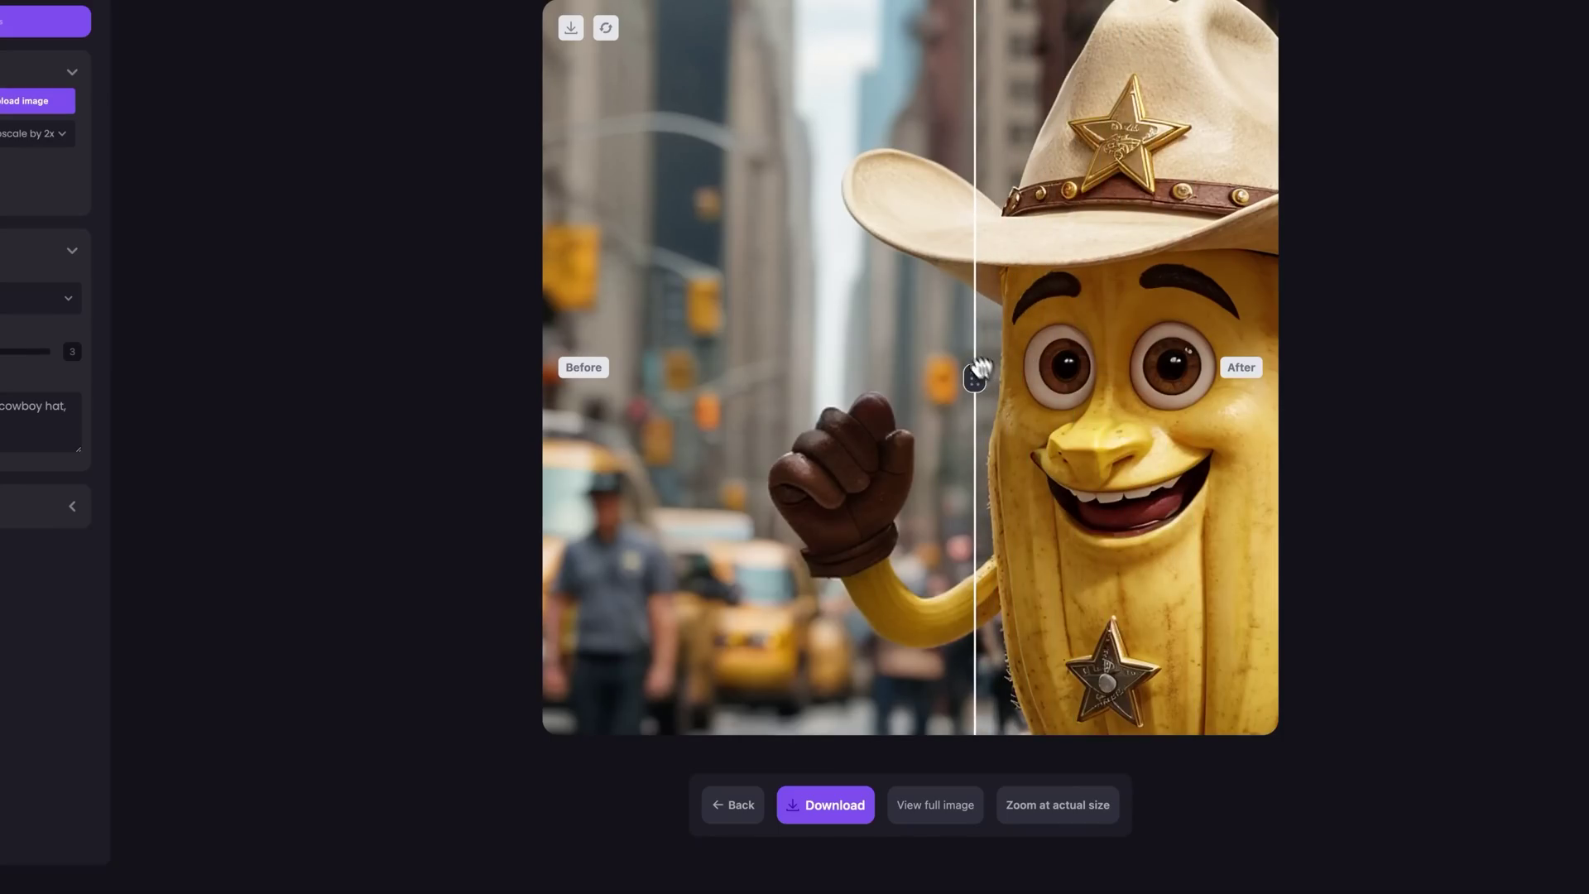
pyautogui.scroll(-5, 981, 369)
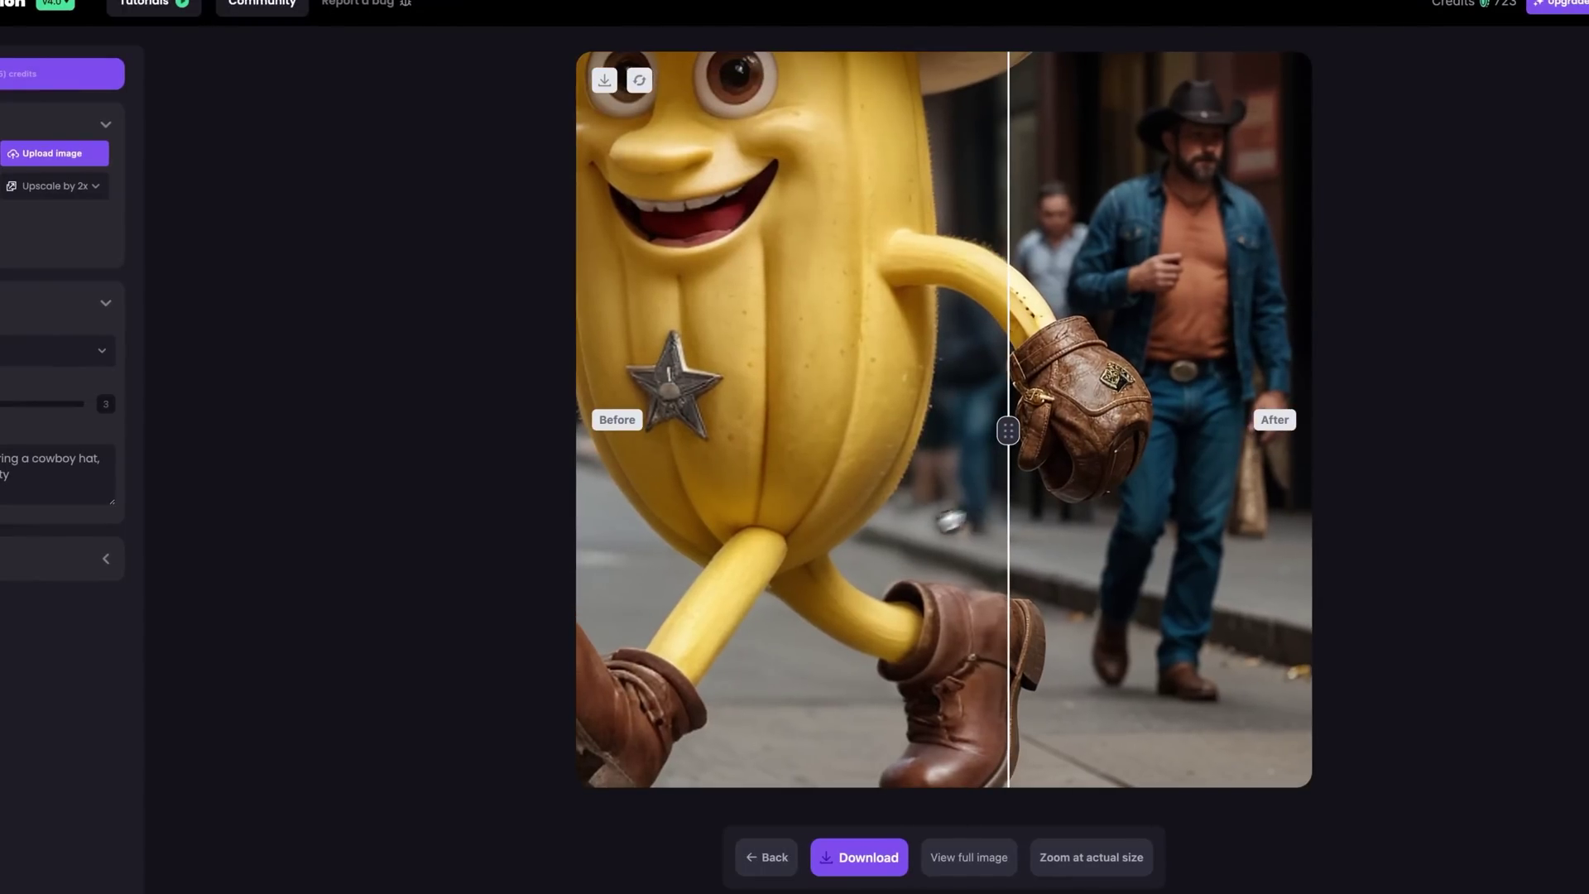
pyautogui.moveTo(1007, 431); pyautogui.dragTo(813, 416)
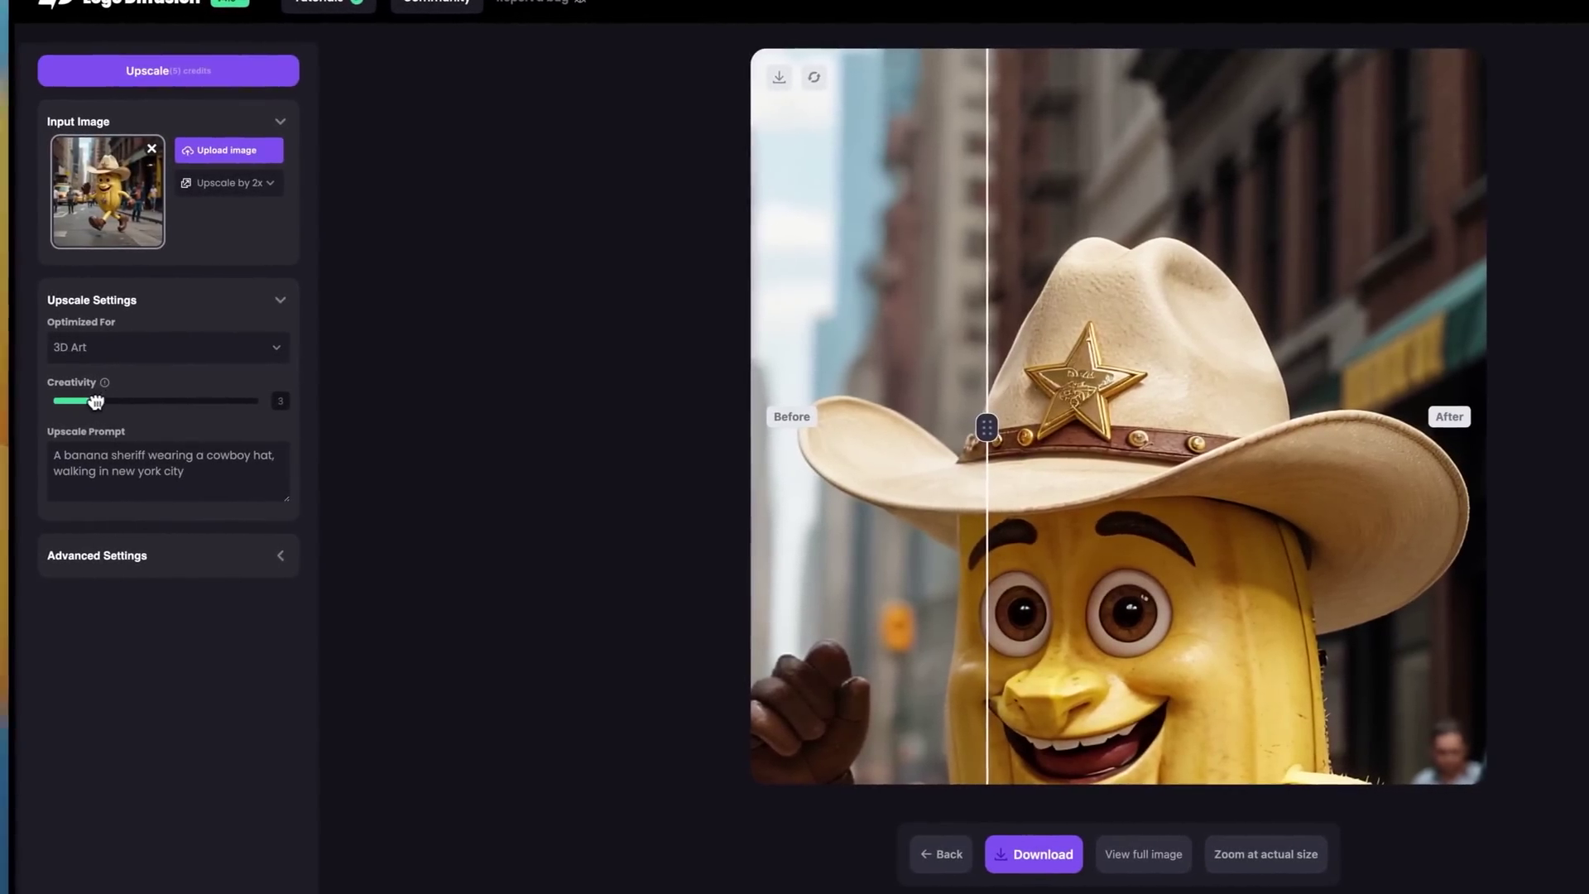
# - Set the creativity to 2 and the scale to 4x, and upscale the banana image again
pyautogui.moveTo(103, 402); pyautogui.dragTo(83, 404)
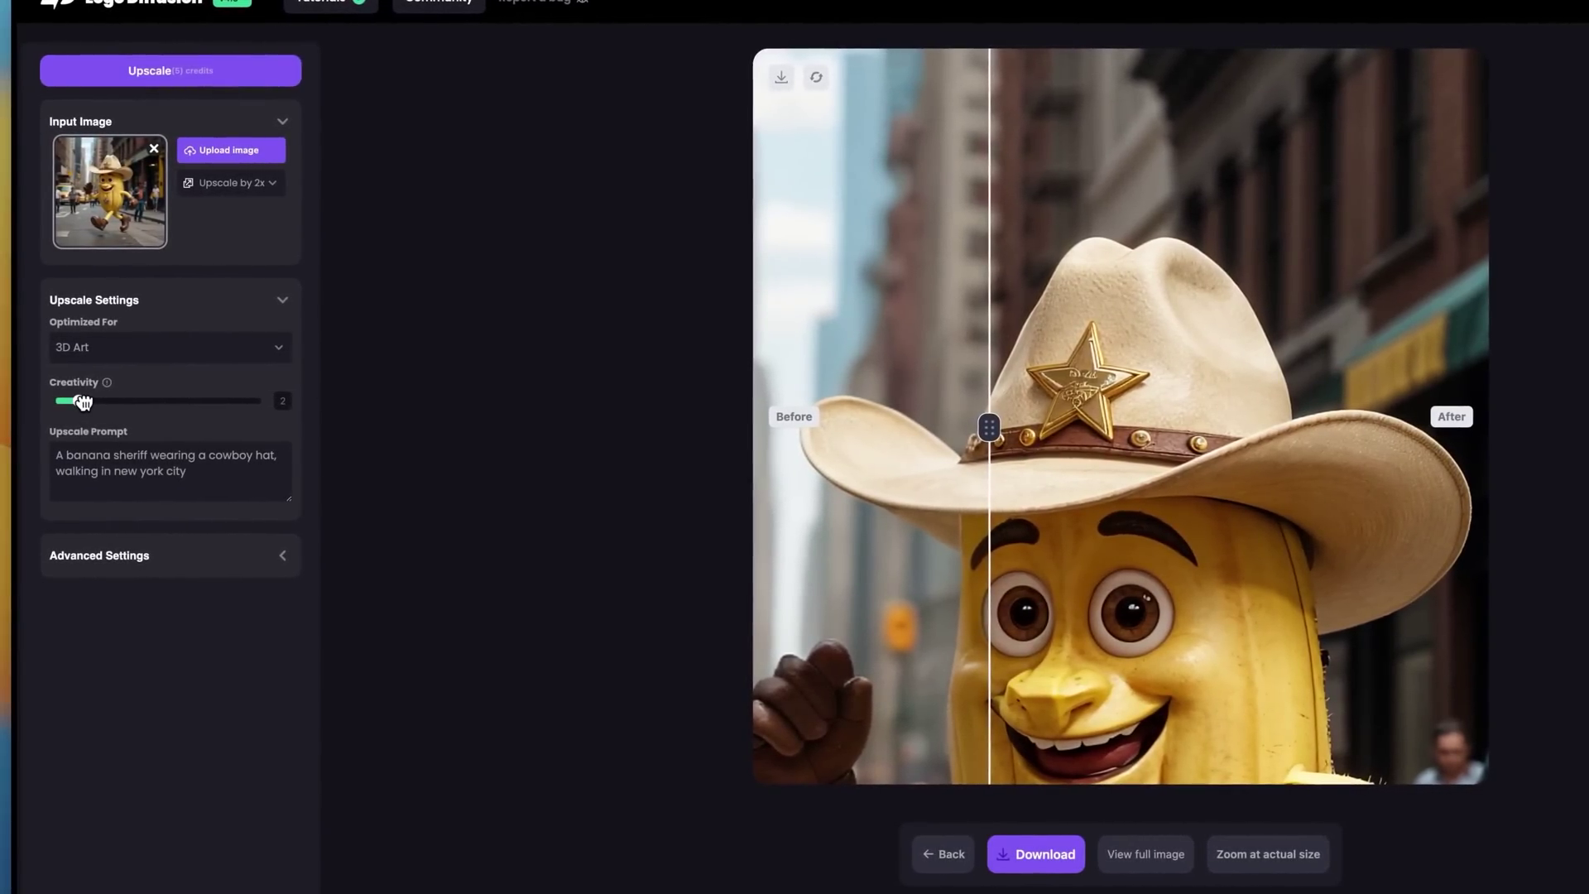
pyautogui.click(236, 183)
pyautogui.click(246, 246)
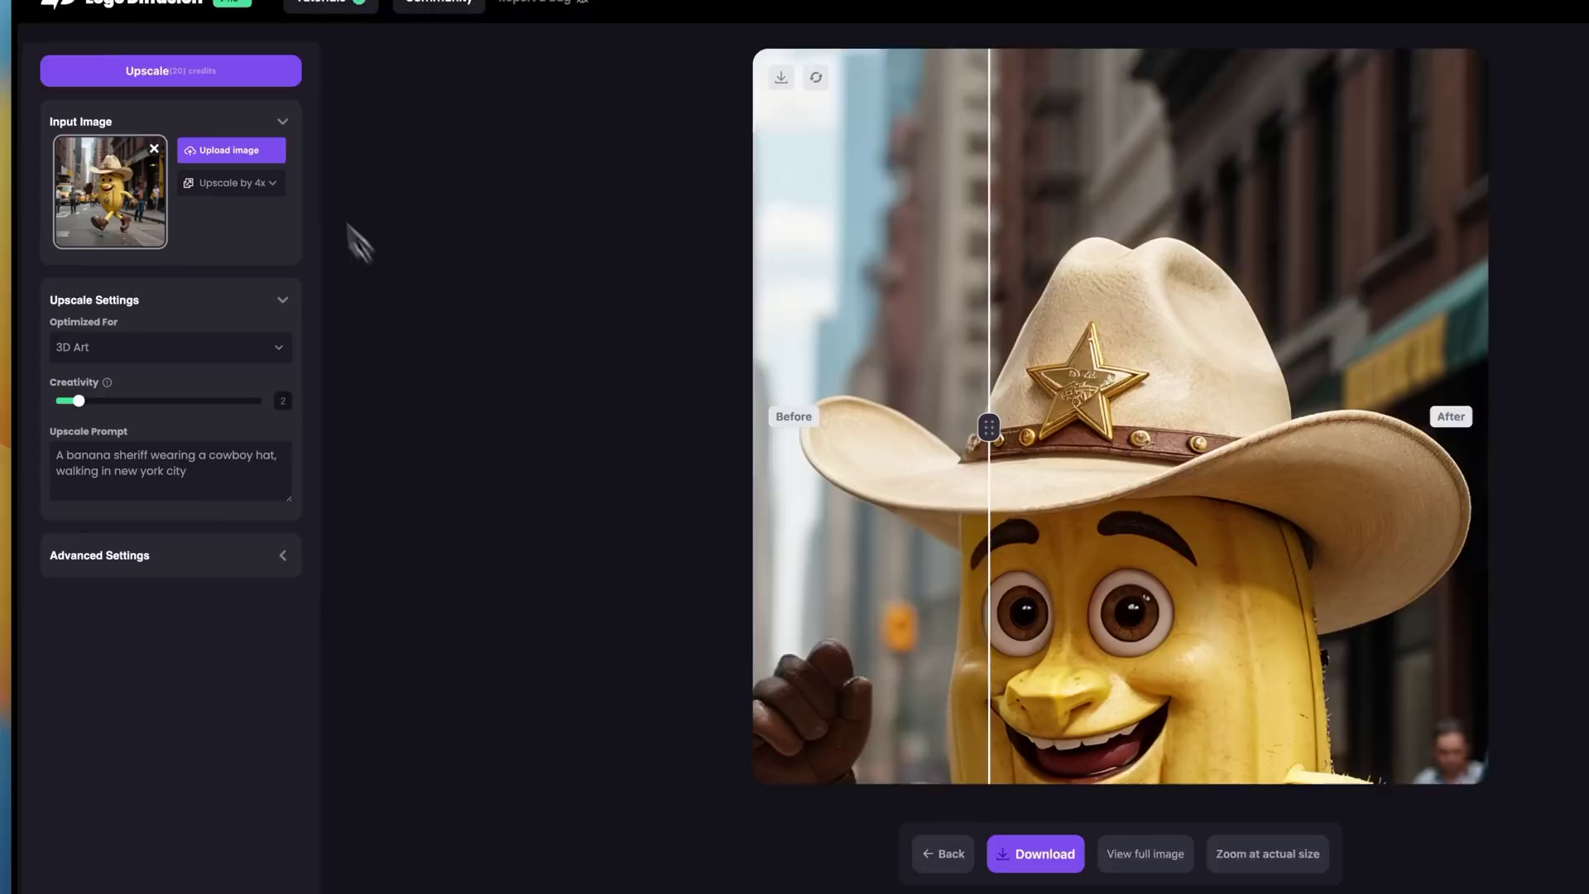
pyautogui.click(234, 76)
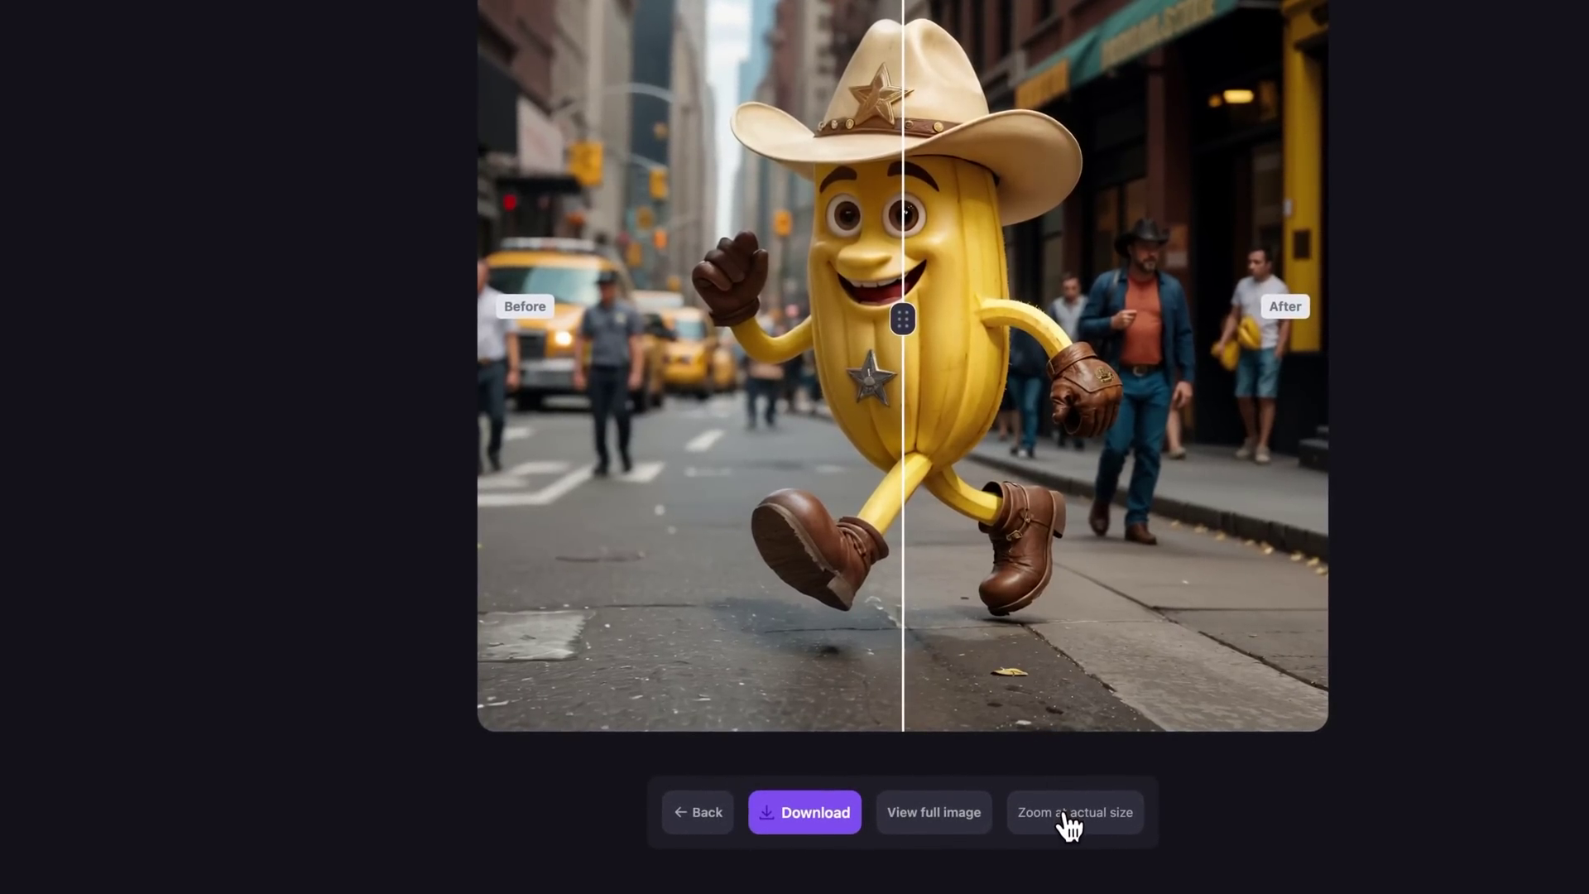
# - View the 4x upscale at actual size and compare the hat brim and the banana's face with the original
pyautogui.click(1069, 813)
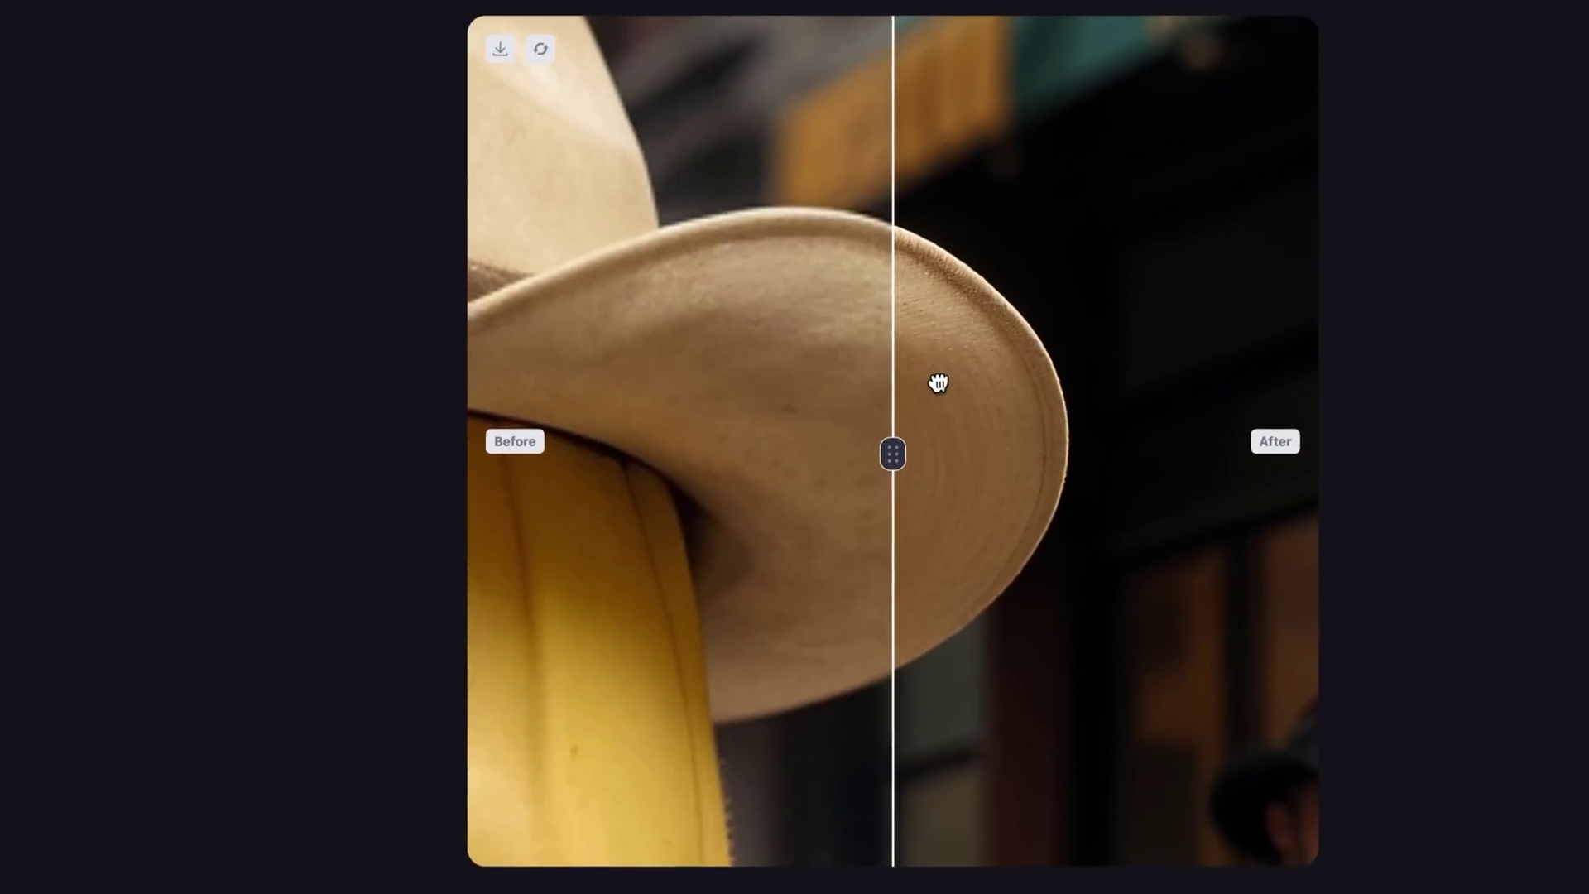
pyautogui.moveTo(938, 382); pyautogui.dragTo(961, 358)
pyautogui.moveTo(1000, 302); pyautogui.dragTo(1029, 341)
pyautogui.moveTo(894, 460); pyautogui.dragTo(1093, 507)
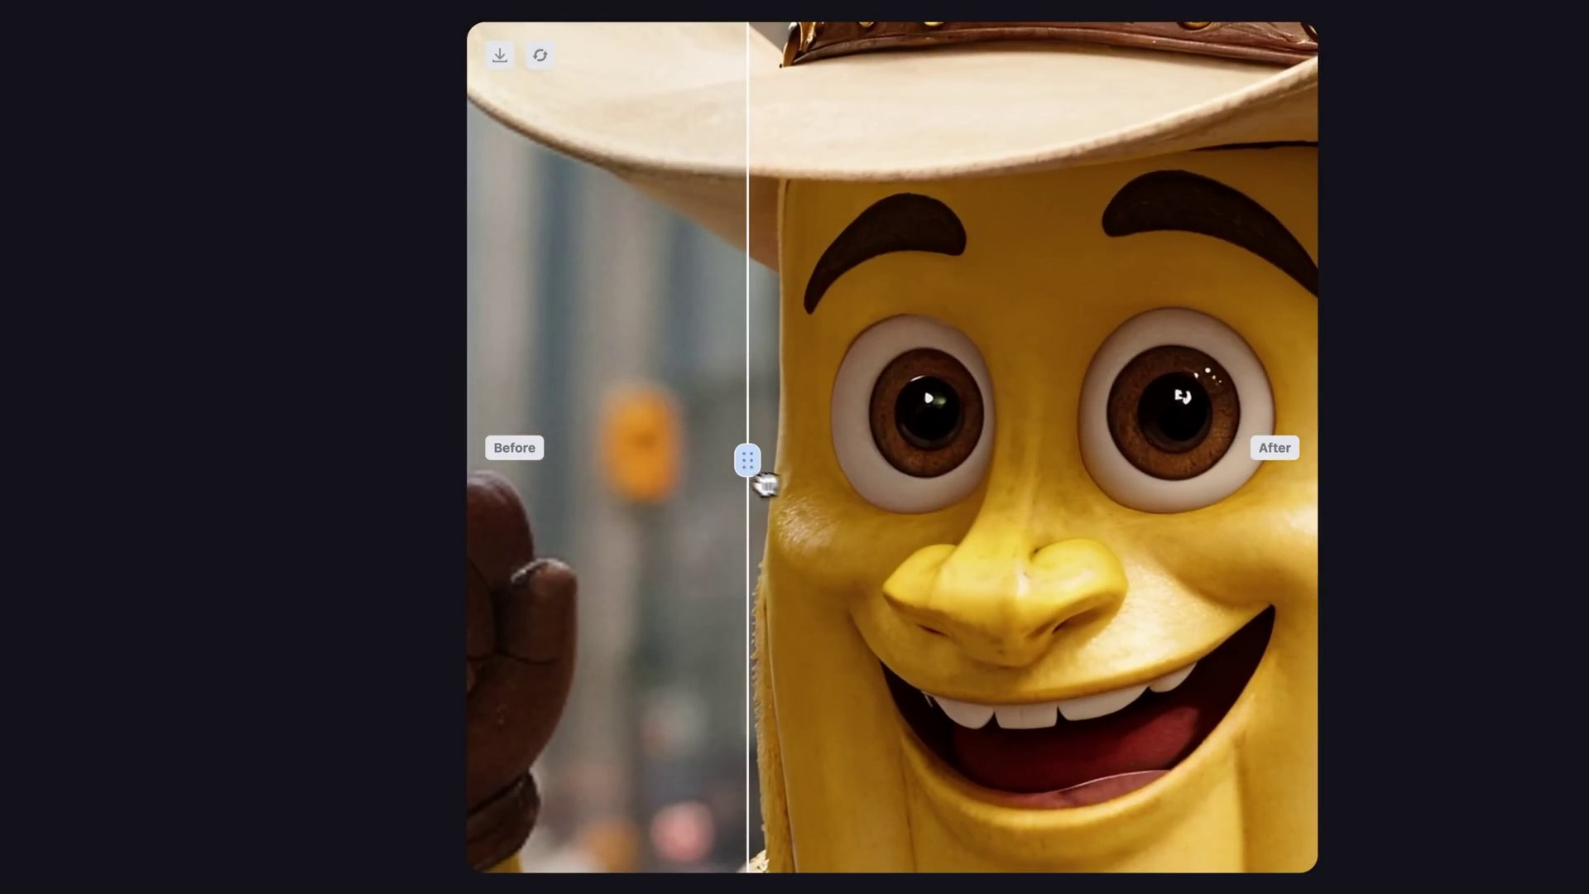
pyautogui.moveTo(748, 460); pyautogui.dragTo(678, 461)
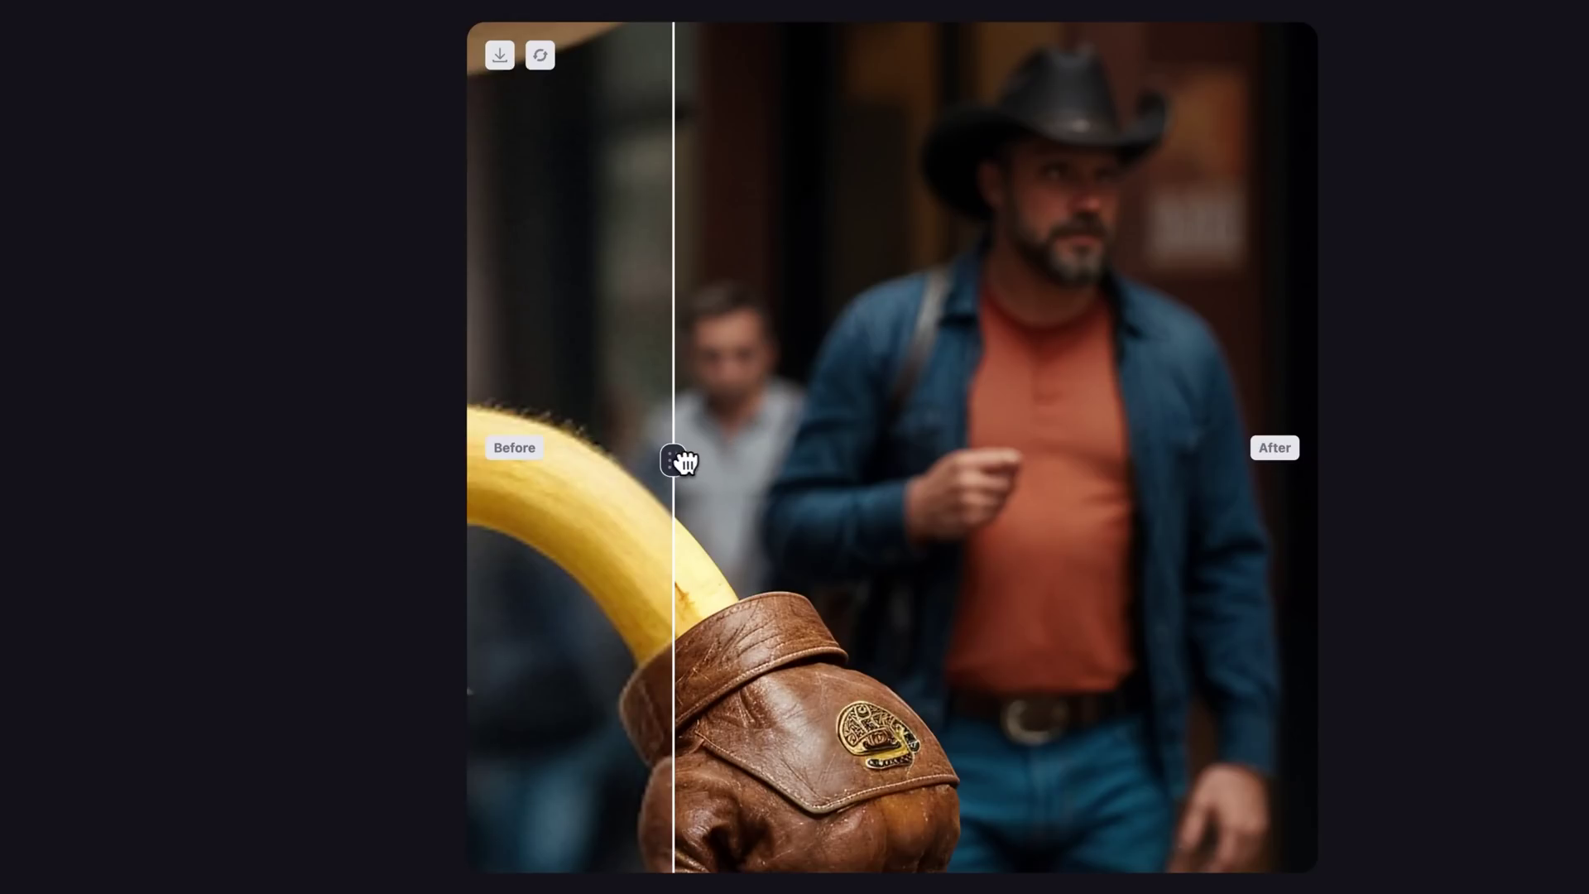
# - Compare the glove and background men before and after the 4x upscale, and examine the banana's face and hat star
pyautogui.moveTo(675, 460); pyautogui.dragTo(1224, 400)
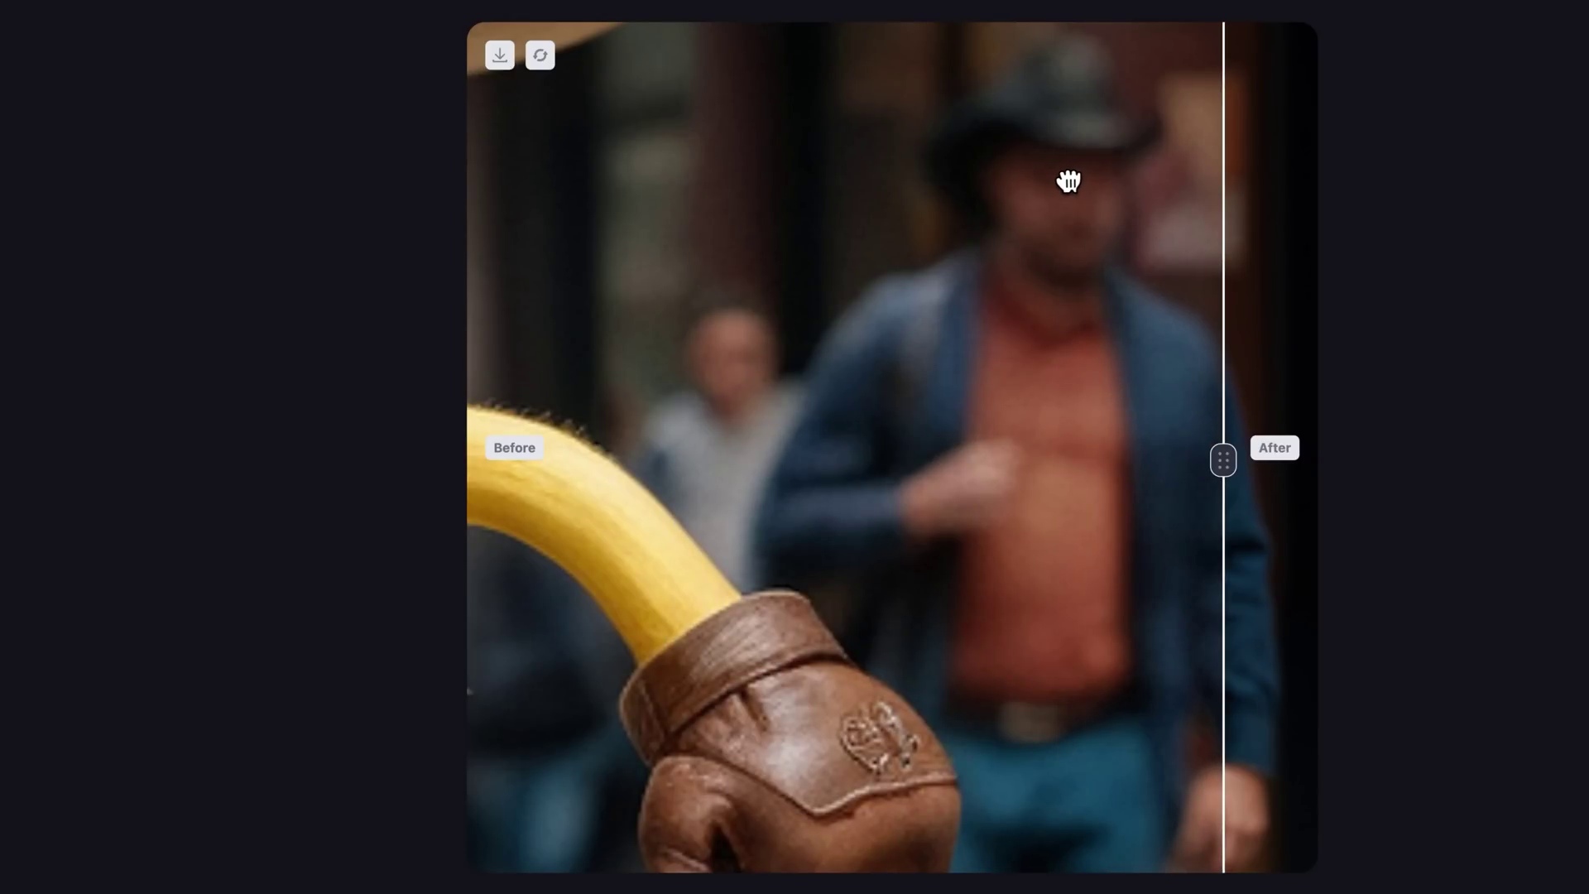
pyautogui.moveTo(1224, 460); pyautogui.dragTo(632, 455)
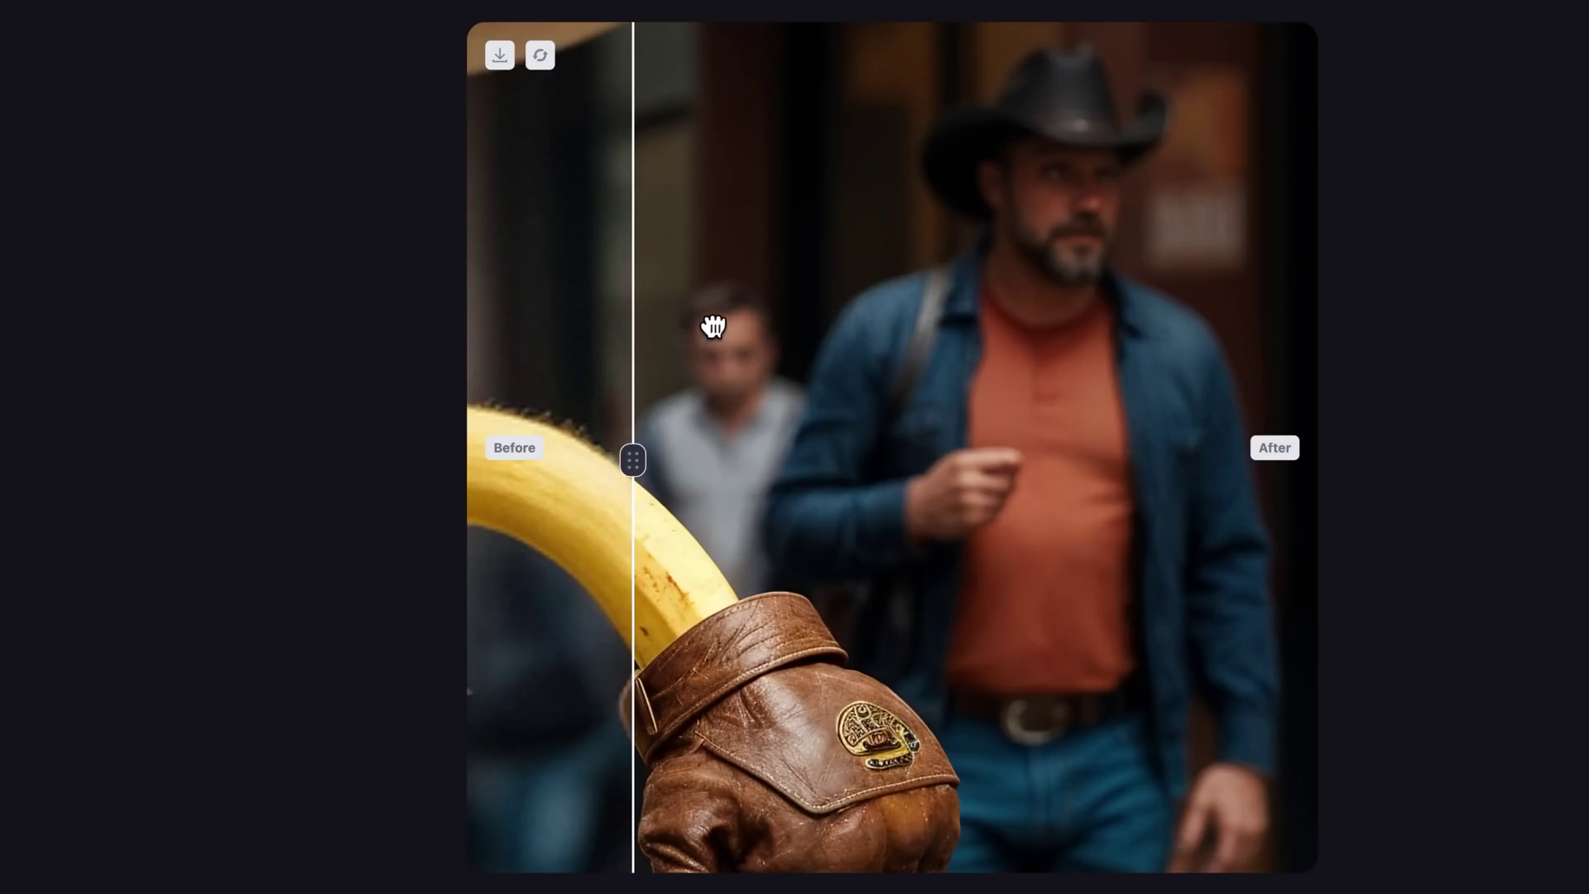
pyautogui.scroll(3, 1032, 124)
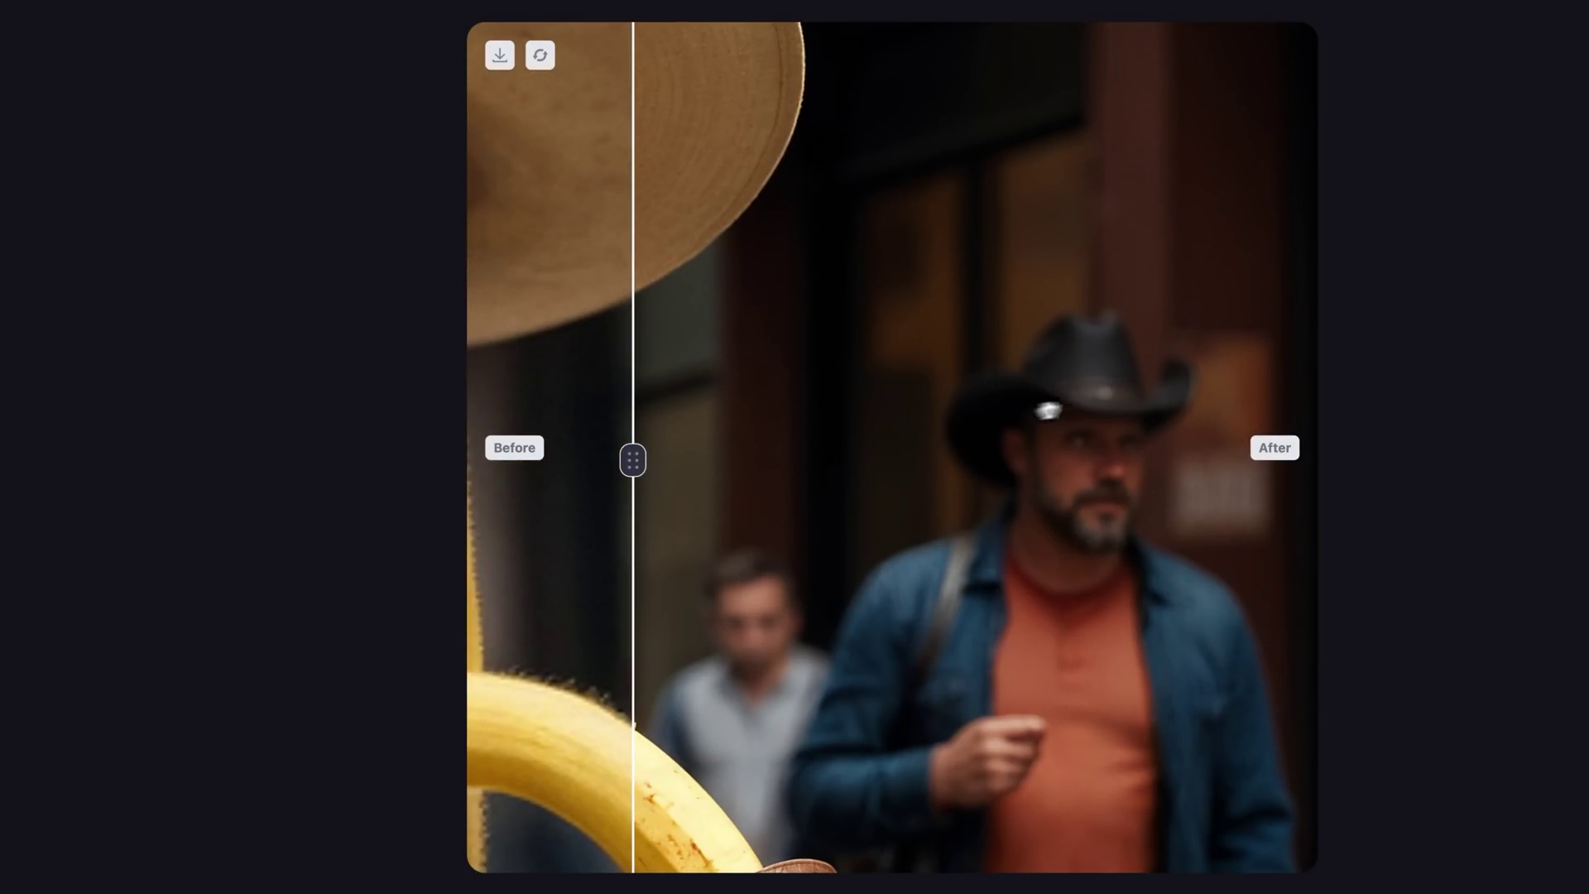
pyautogui.scroll(-3, 998, 331)
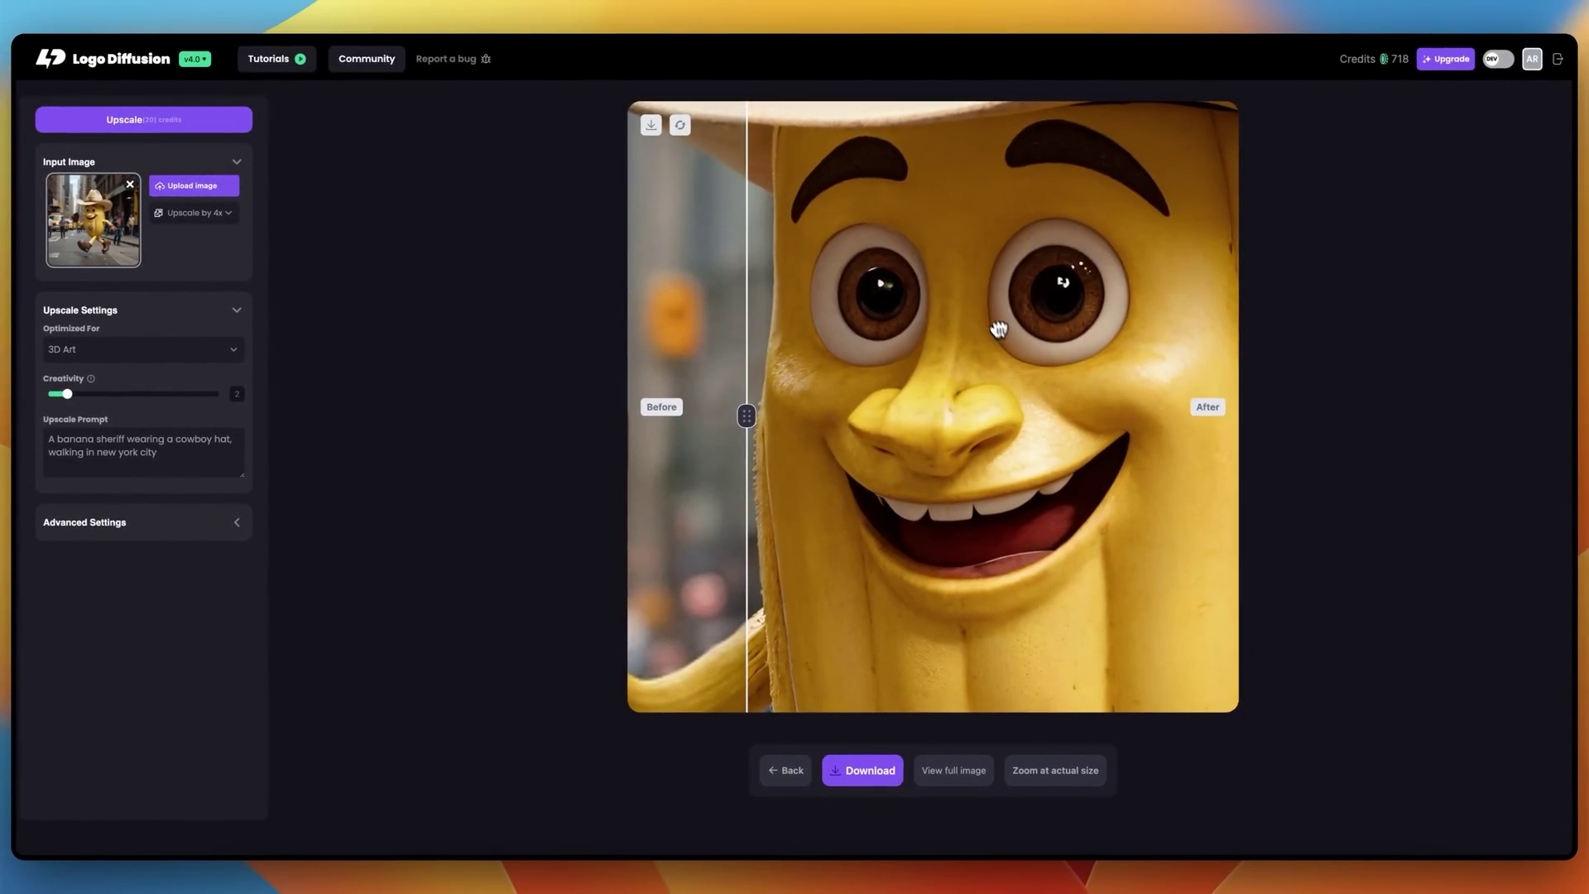
pyautogui.scroll(5, 975, 356)
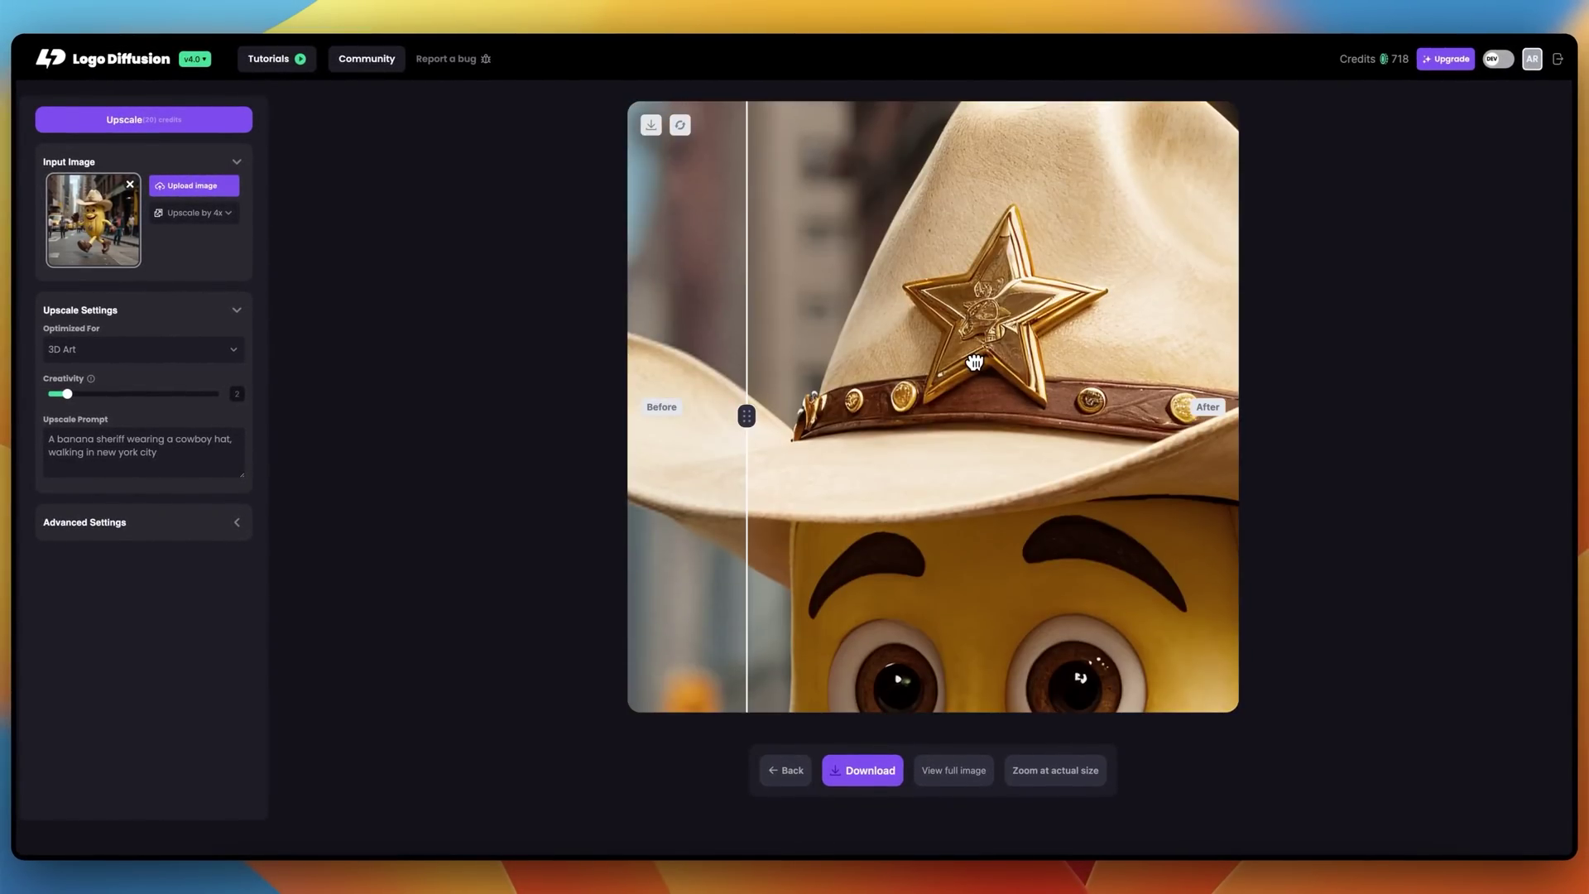